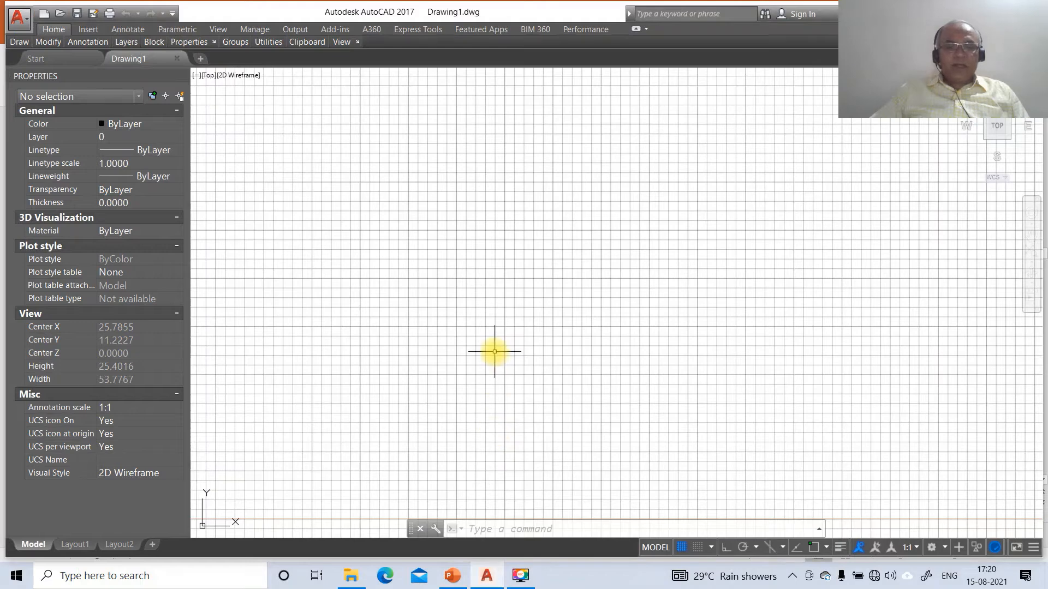
- Turn the grid display off and switch Ortho mode on
left_click(682, 547)
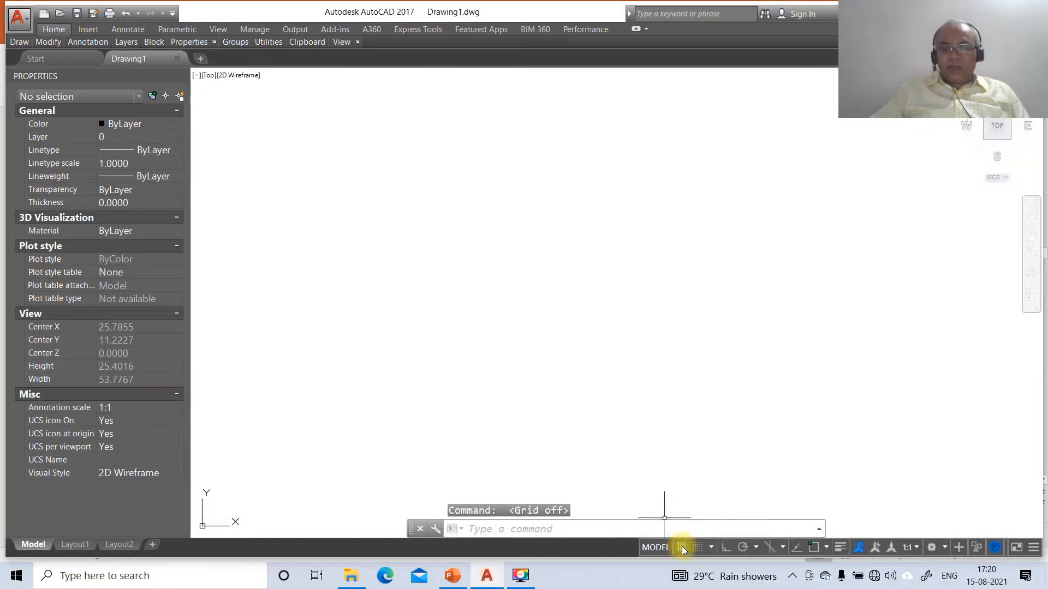
left_click(724, 547)
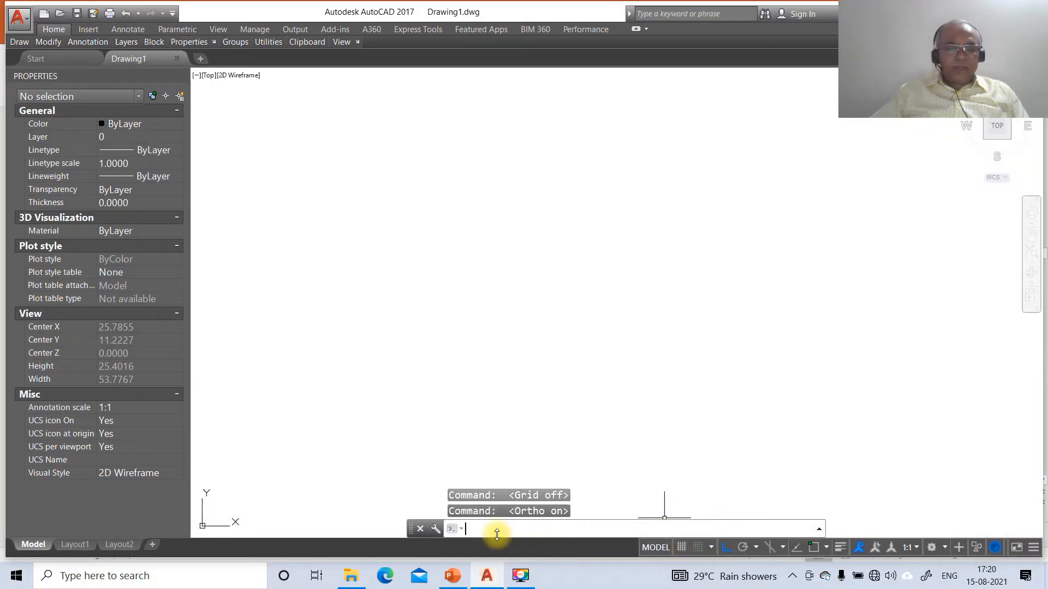
- Set the drawing limits with the default lower-left corner and upper-right corner 297,210, and zoom to the full limits
type("LIMITS")
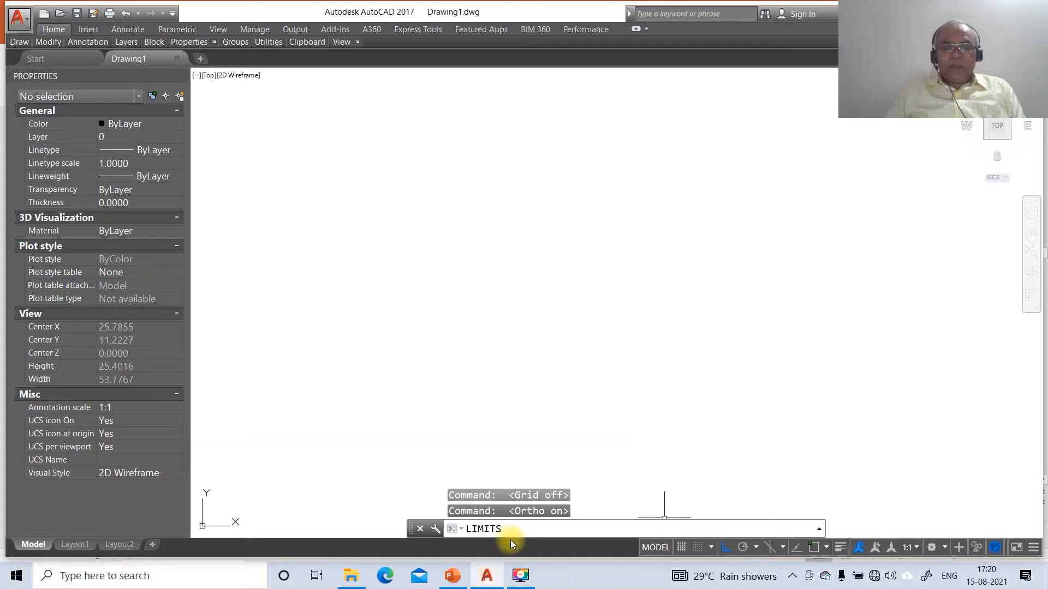
key("Return")
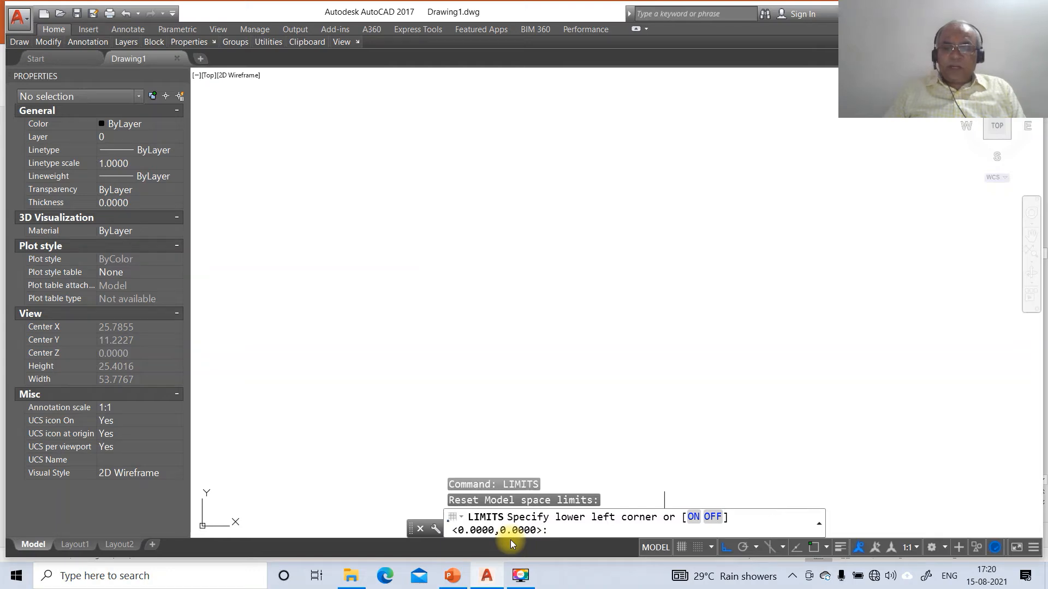
key("Return")
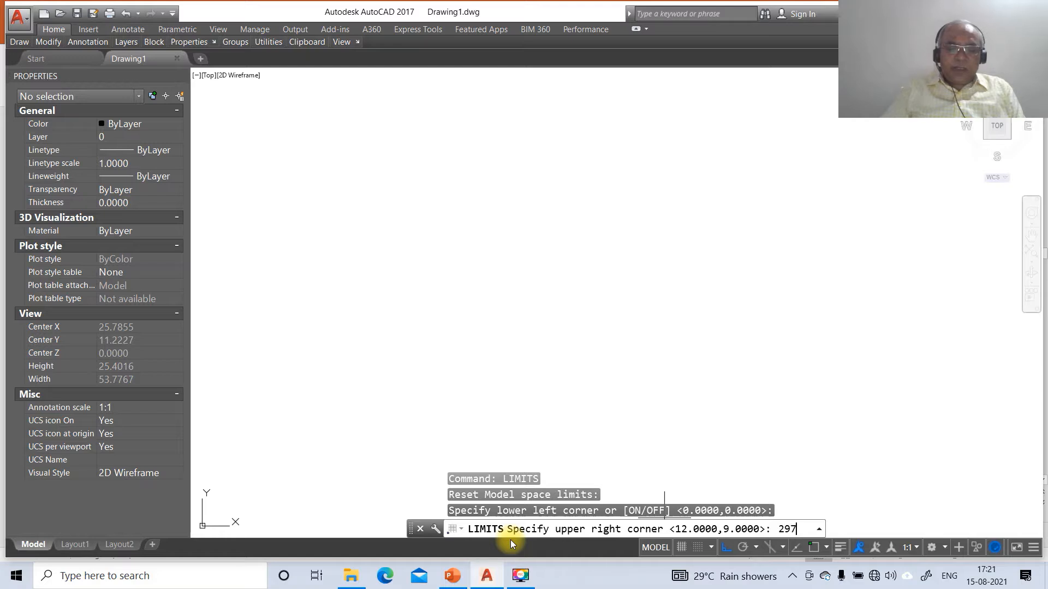
type("297,210")
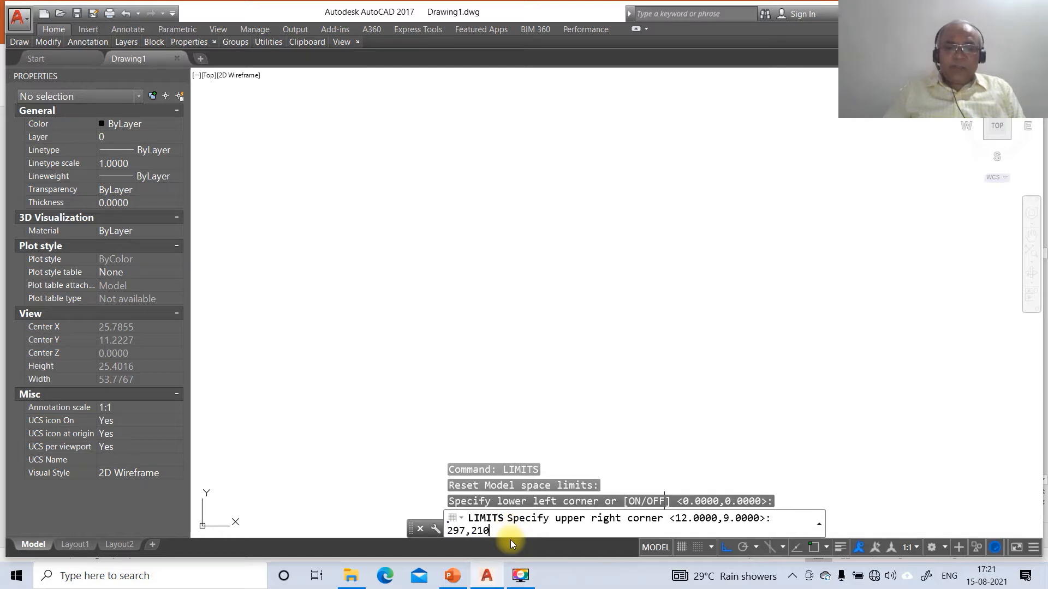
key("Return")
type("z")
key("Return")
type("a")
key("Return")
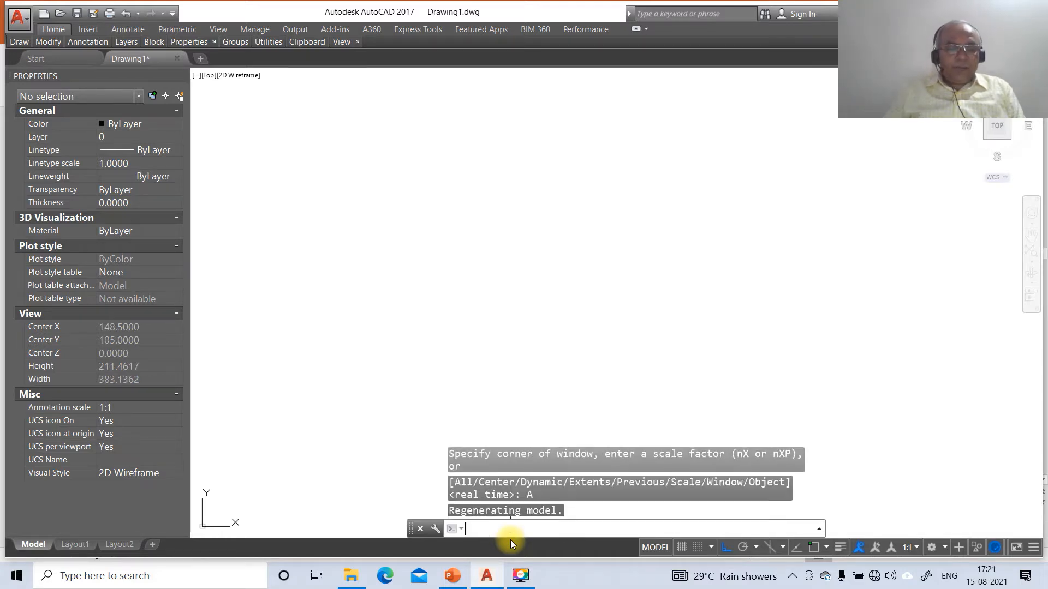
- Draw a horizontal line across the lower drawing area and a vertical line about 179 units long upward from its right end
type("l")
key("Return")
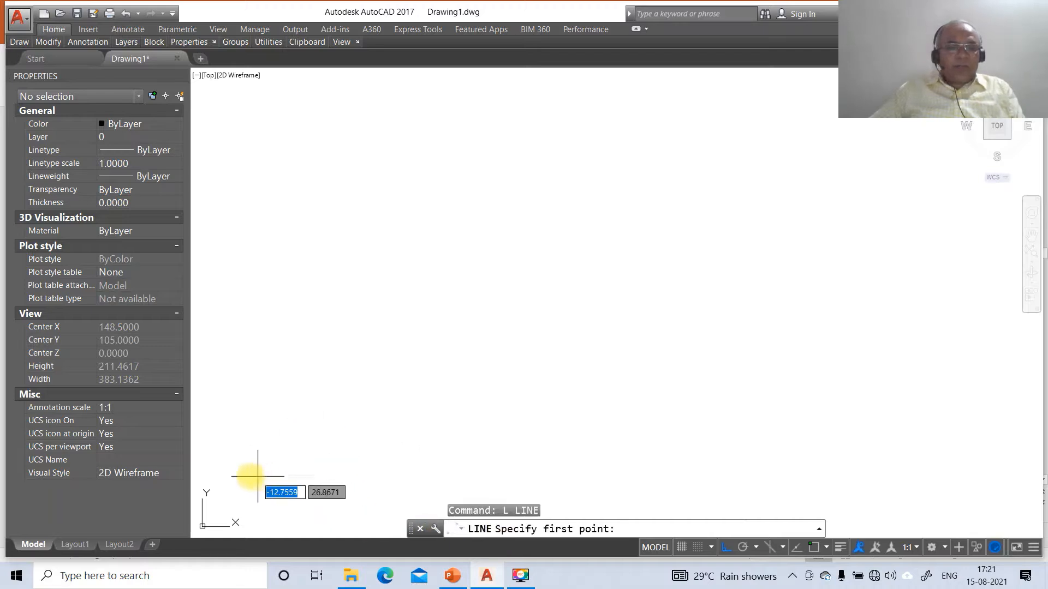
left_click(194, 469)
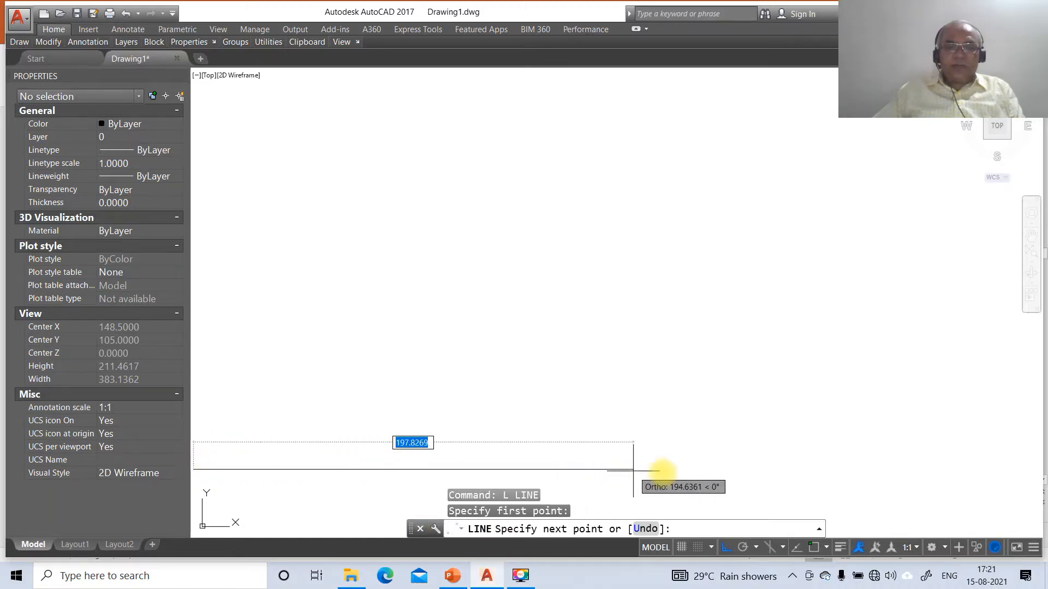
left_click(968, 493)
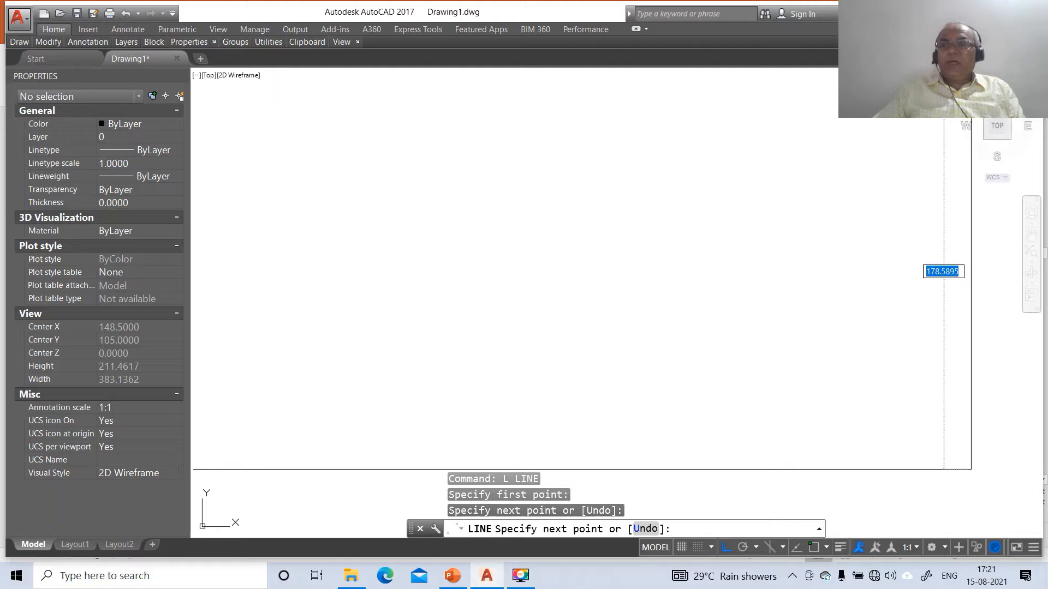
left_click(971, 73)
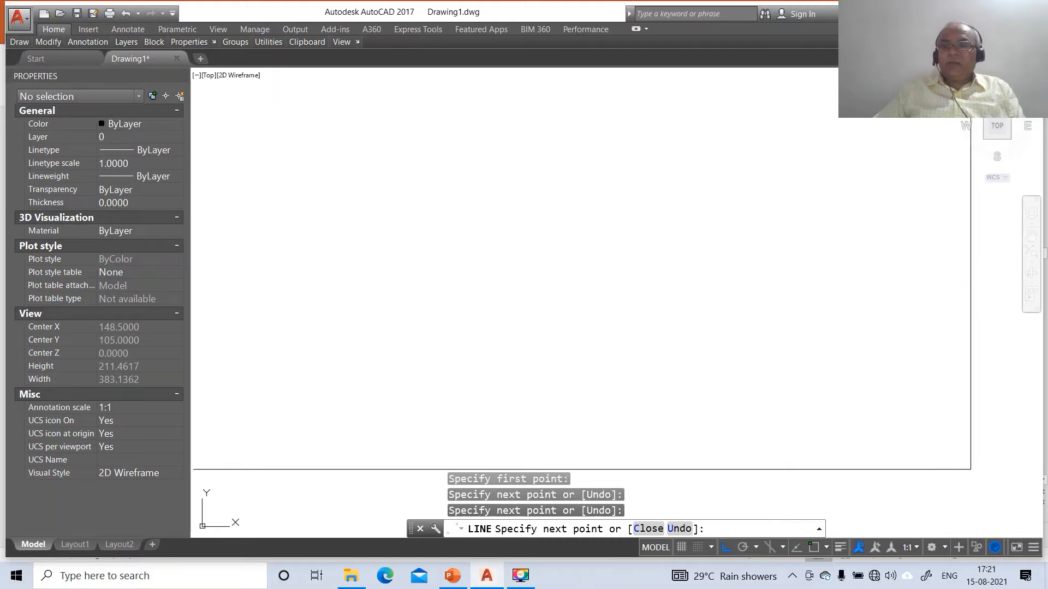
key("Return")
- Offset the right vertical line 297 units to the left
type("o")
key("Return")
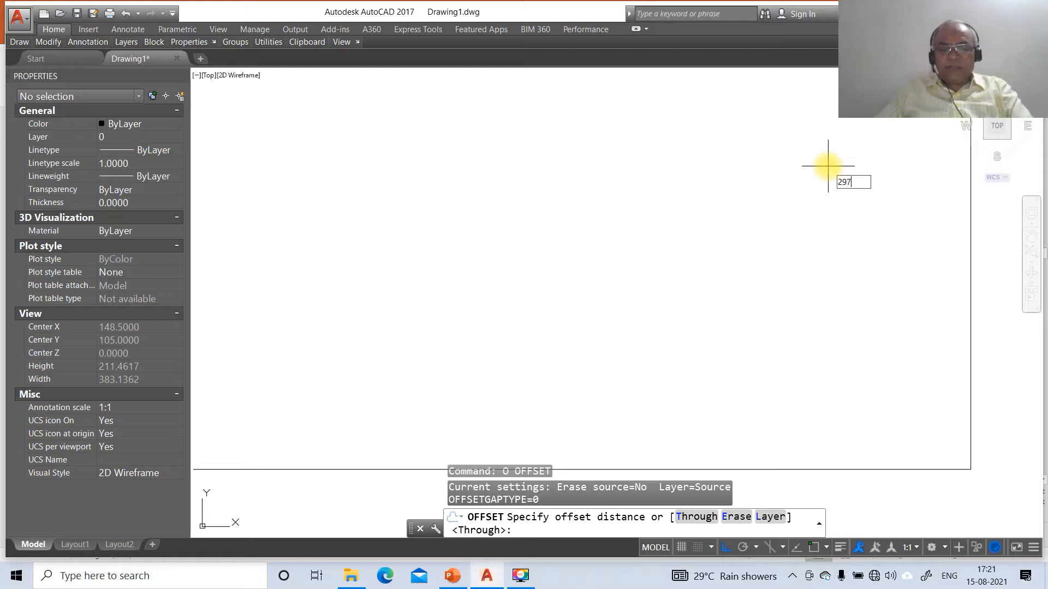
key("Return")
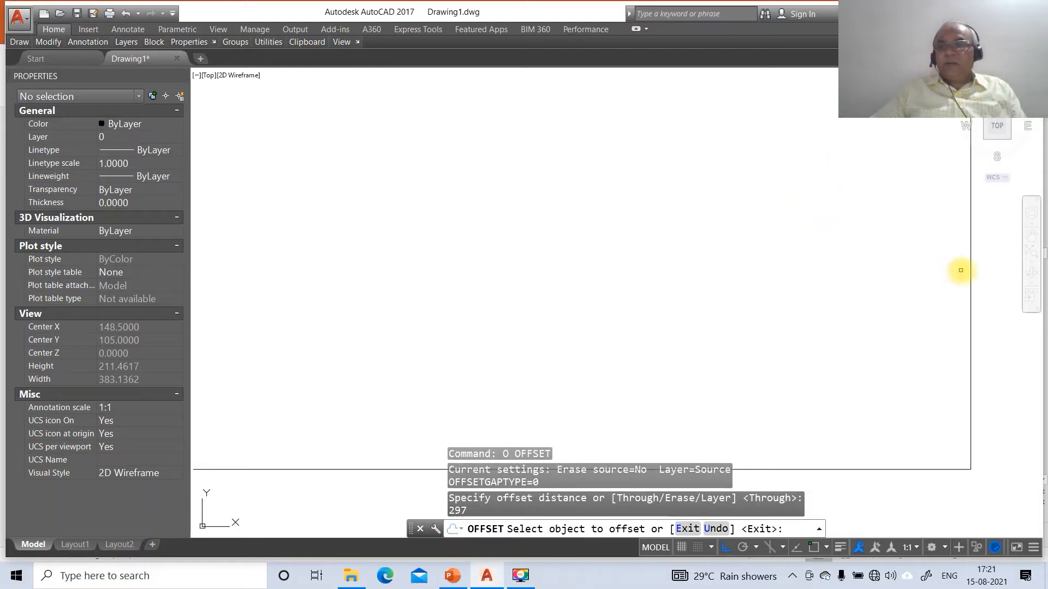
left_click(969, 272)
left_click(903, 282)
key("Return")
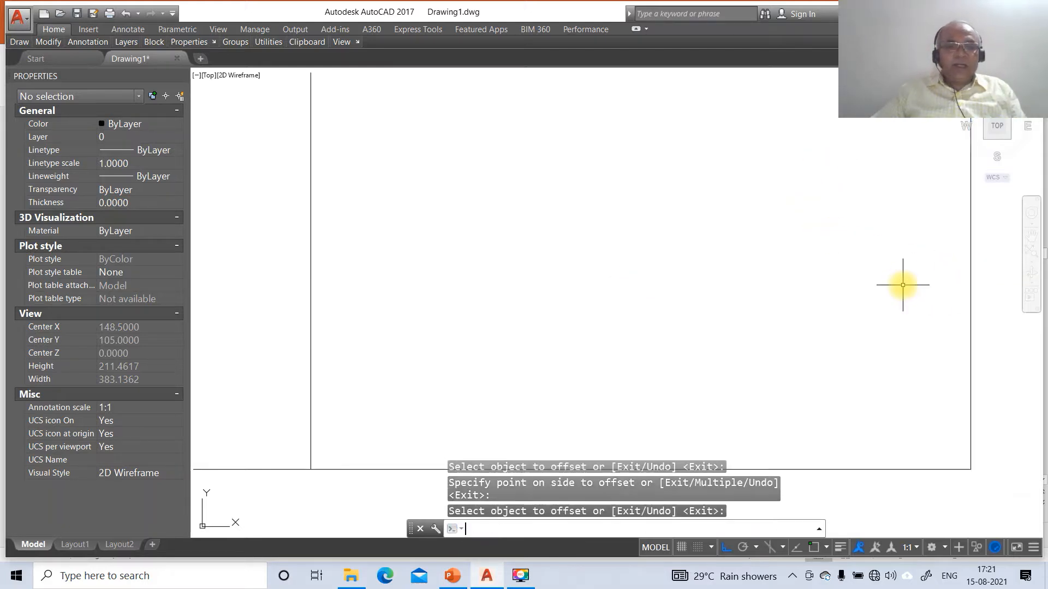
- Offset the bottom horizontal line 210 units upward
key("Return")
type("21")
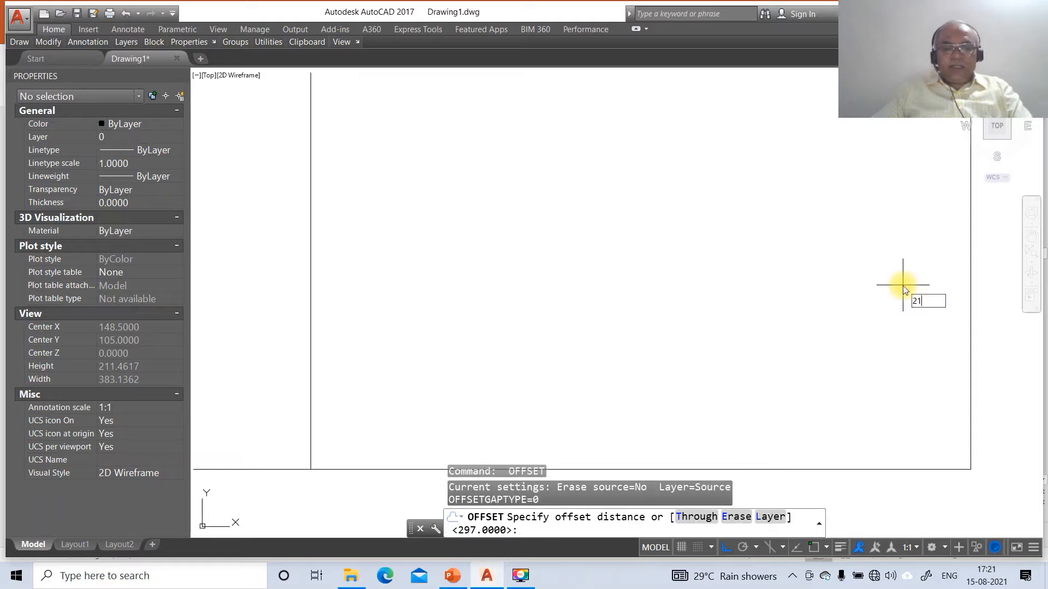
type("0")
key("Return")
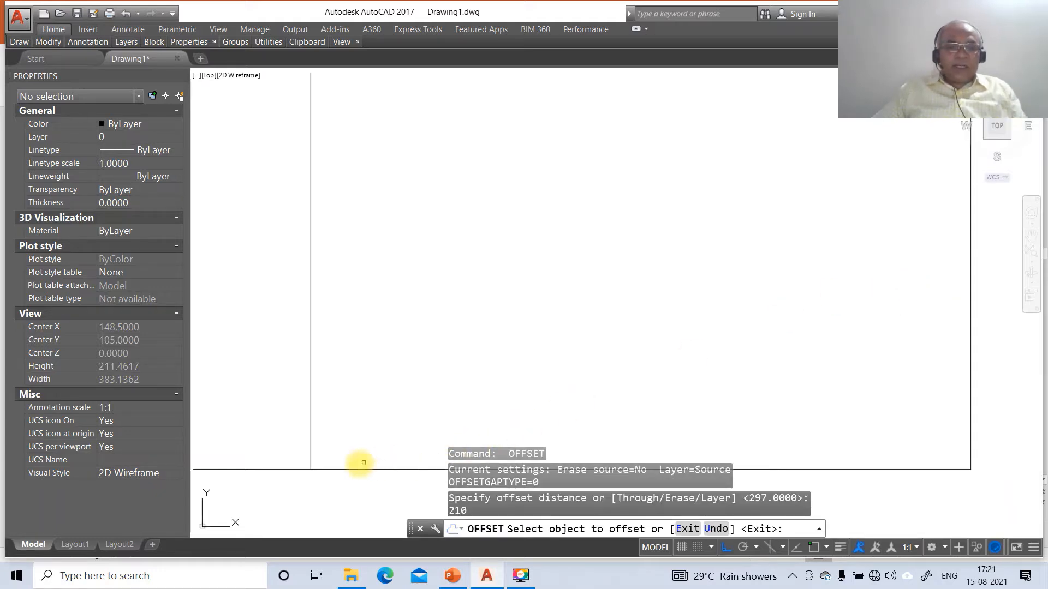
left_click(339, 470)
left_click(349, 397)
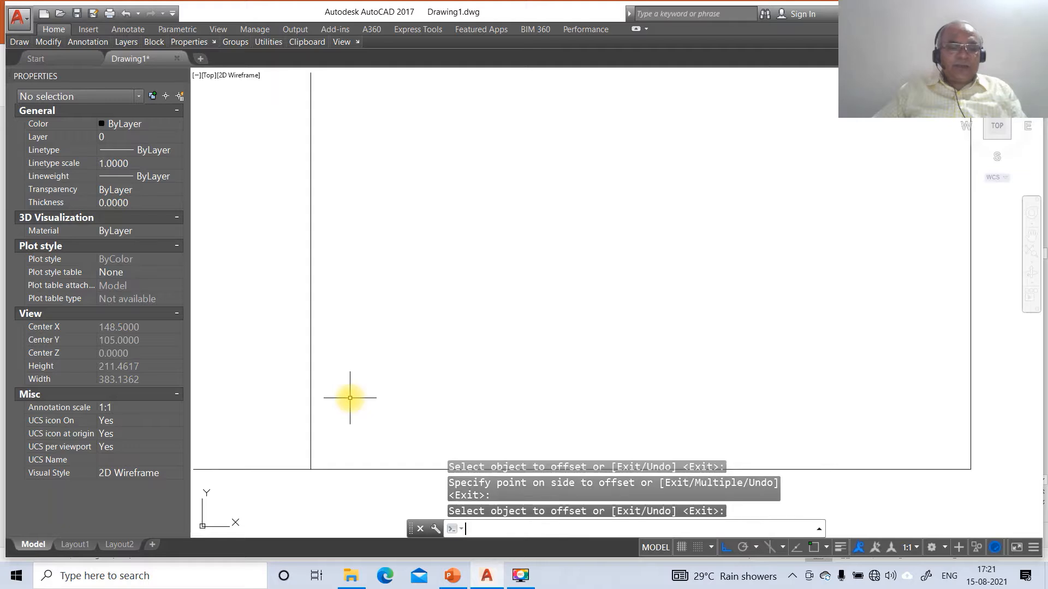
- Fillet the left vertical line and the upper horizontal line into a sharp top-left corner
type("Z")
key("Return")
type("E")
key("Return")
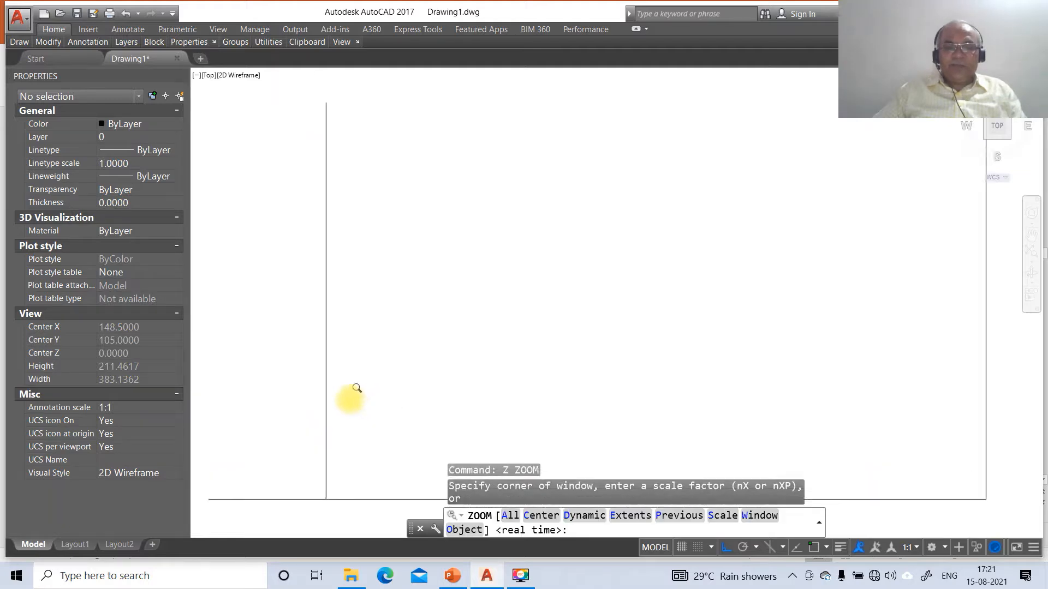
key("Return")
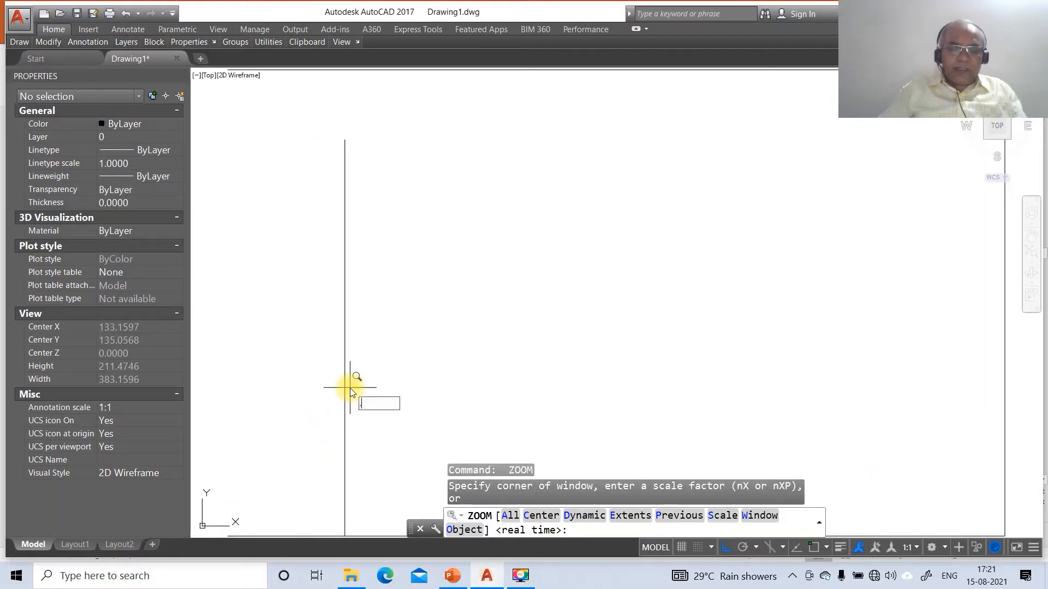
type(".5x")
key("Return")
type("F")
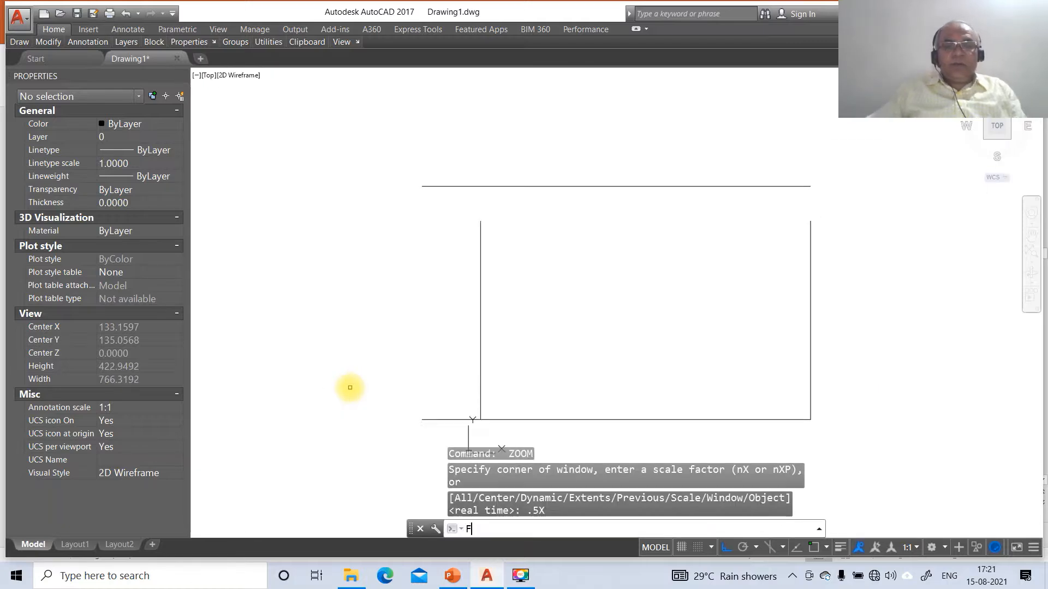
key("Return")
left_click(480, 400)
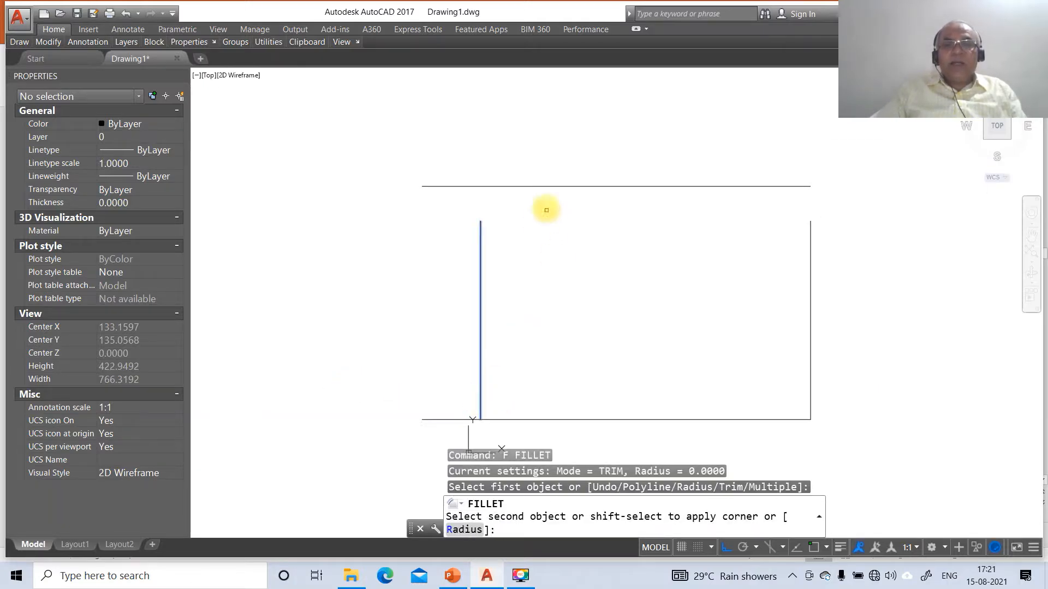
left_click(551, 188)
- Fillet the top-right and bottom-left corners of the border to close the rectangle with sharp corners
key("Return")
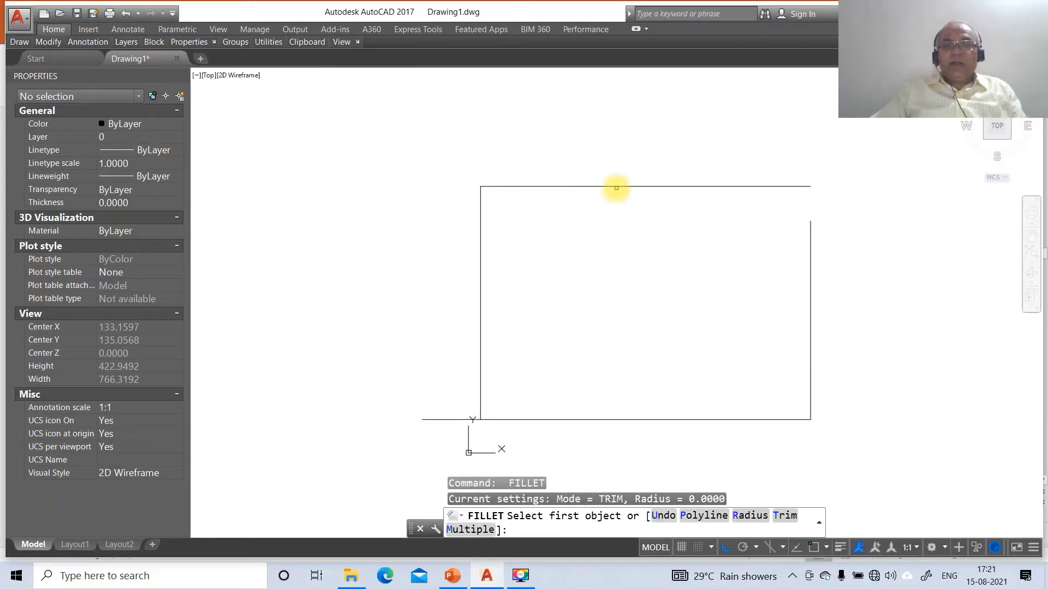
left_click(616, 188)
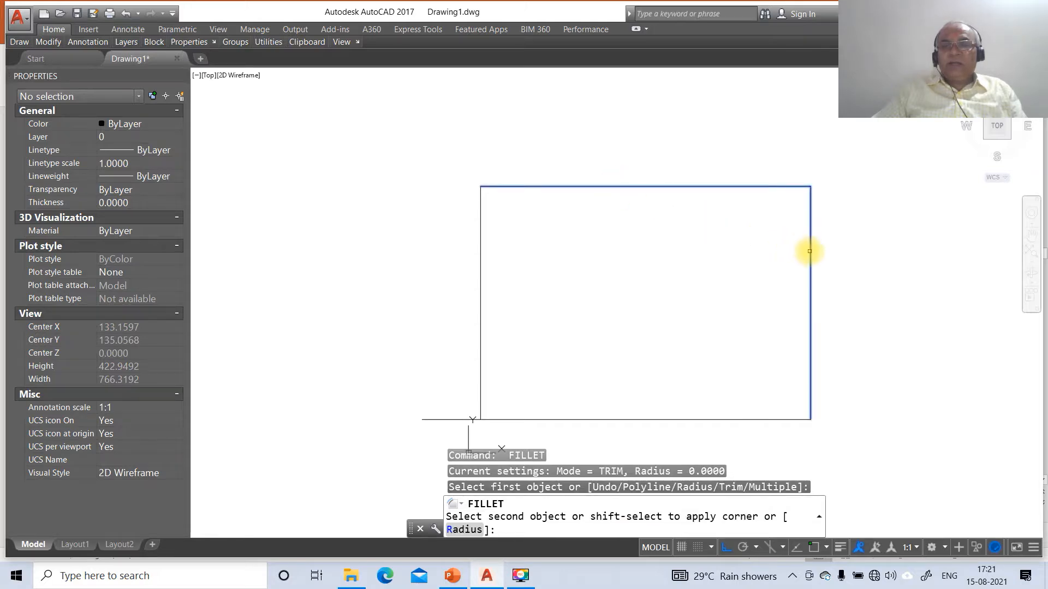
left_click(809, 251)
key("Return")
left_click(480, 398)
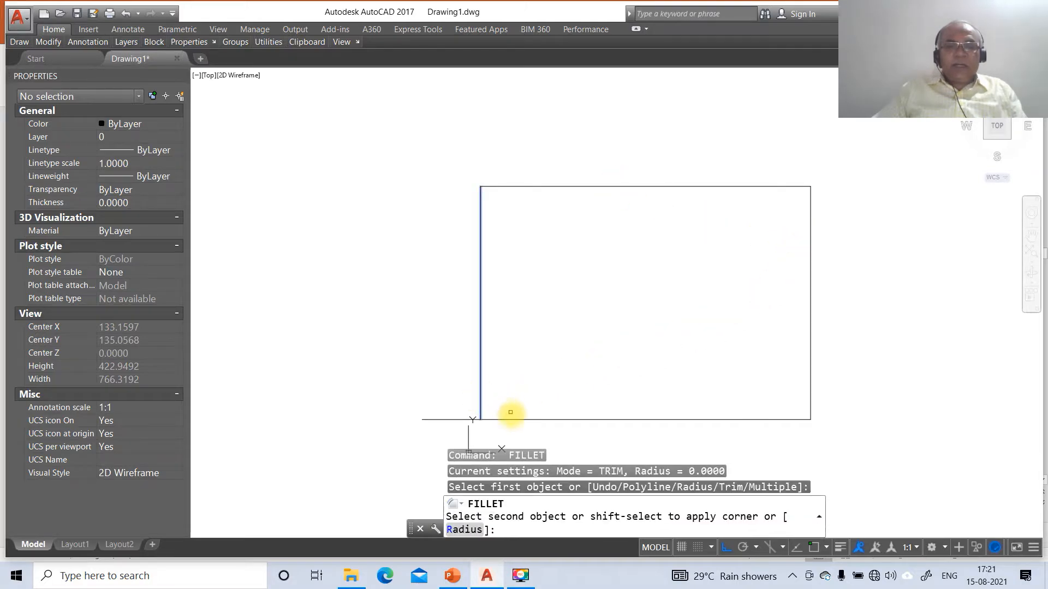
left_click(511, 418)
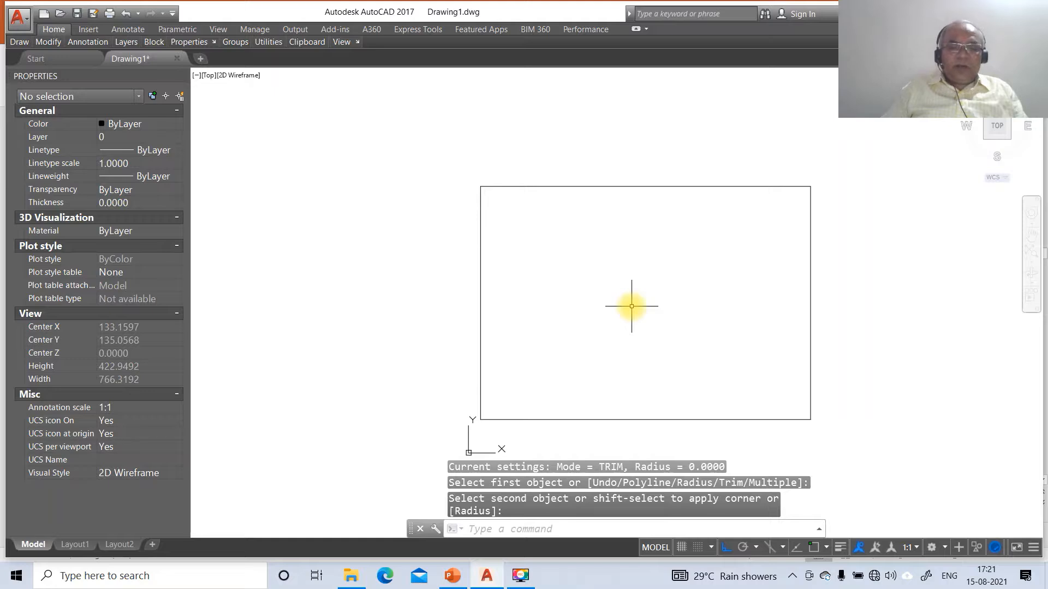
- Create a new layer named XY
type("LA")
key("Return")
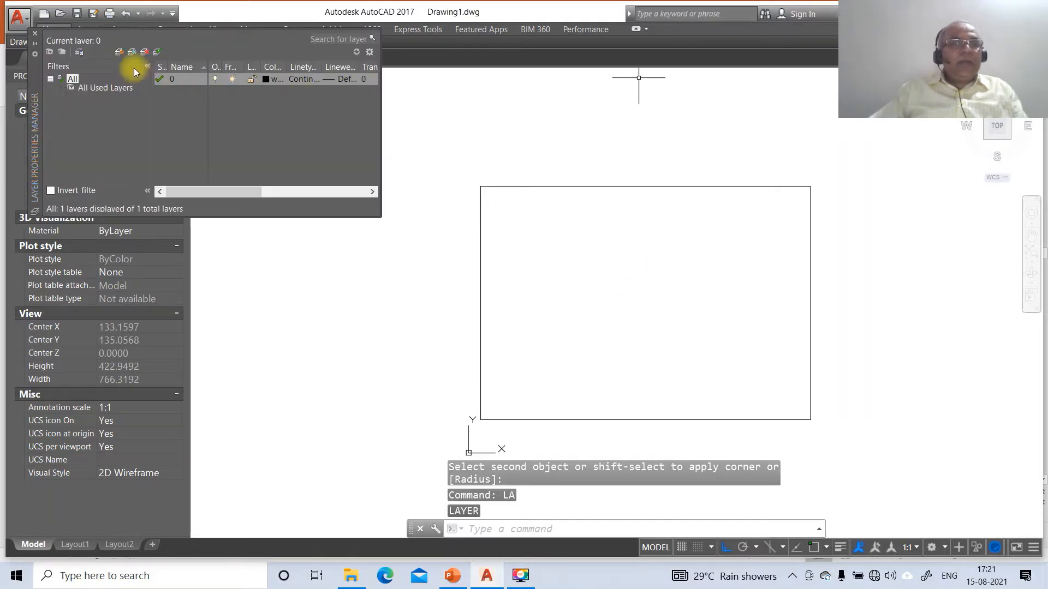
left_click(119, 53)
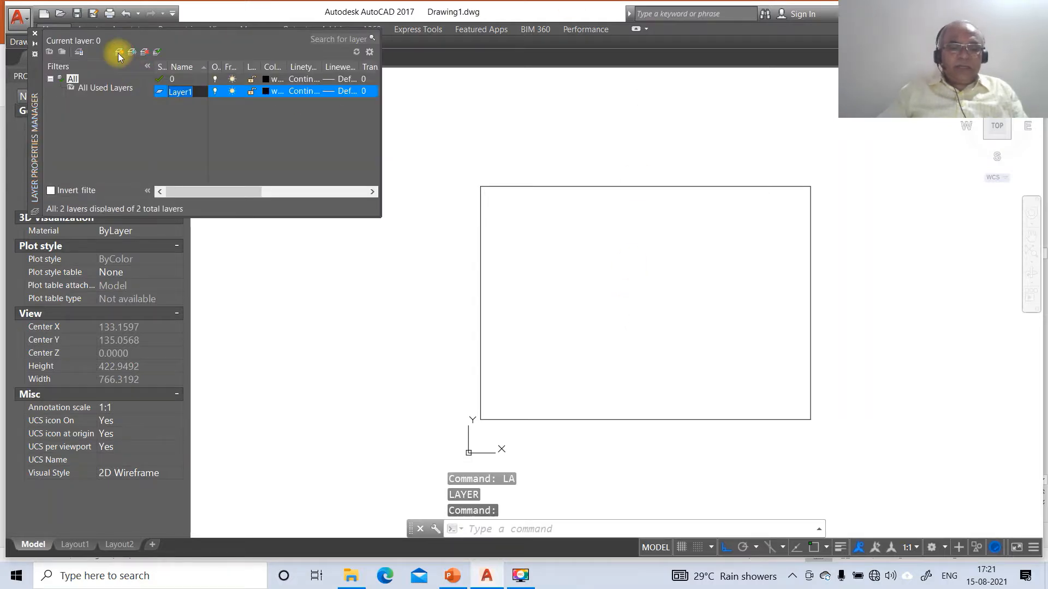
type("XY\\")
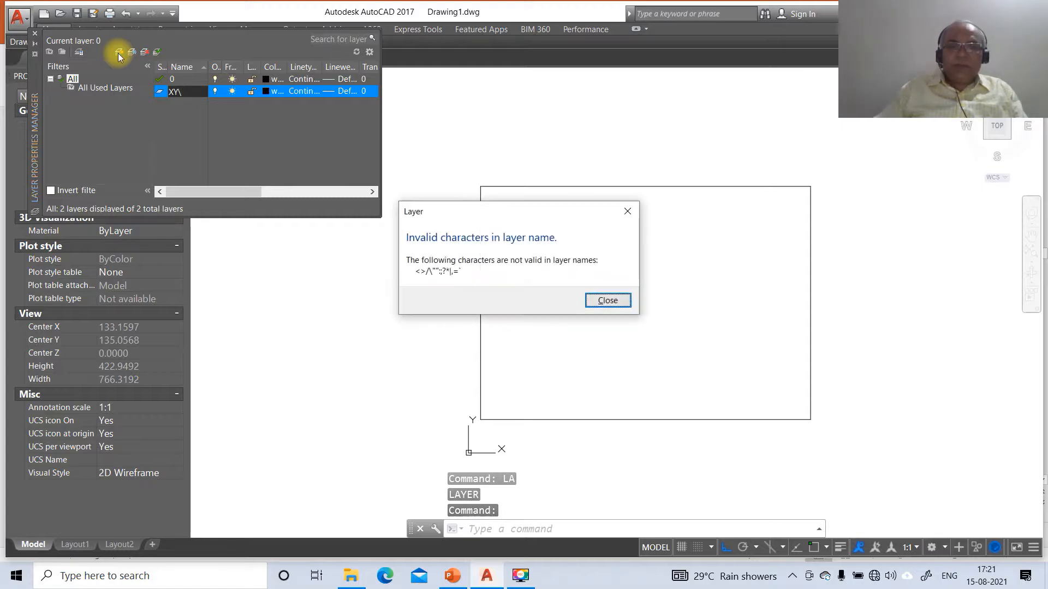
left_click(607, 300)
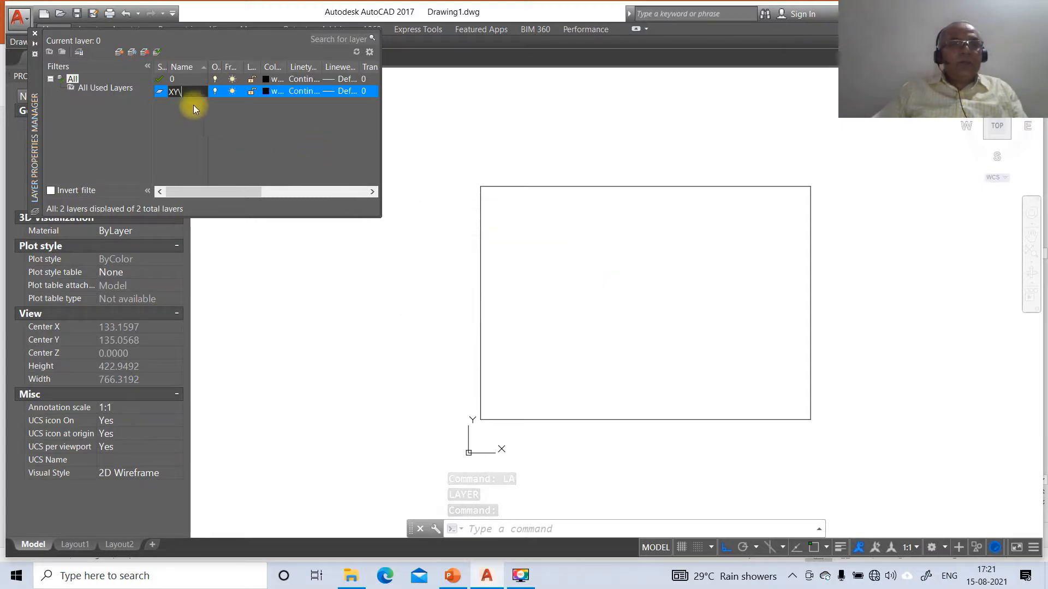
key("BackSpace")
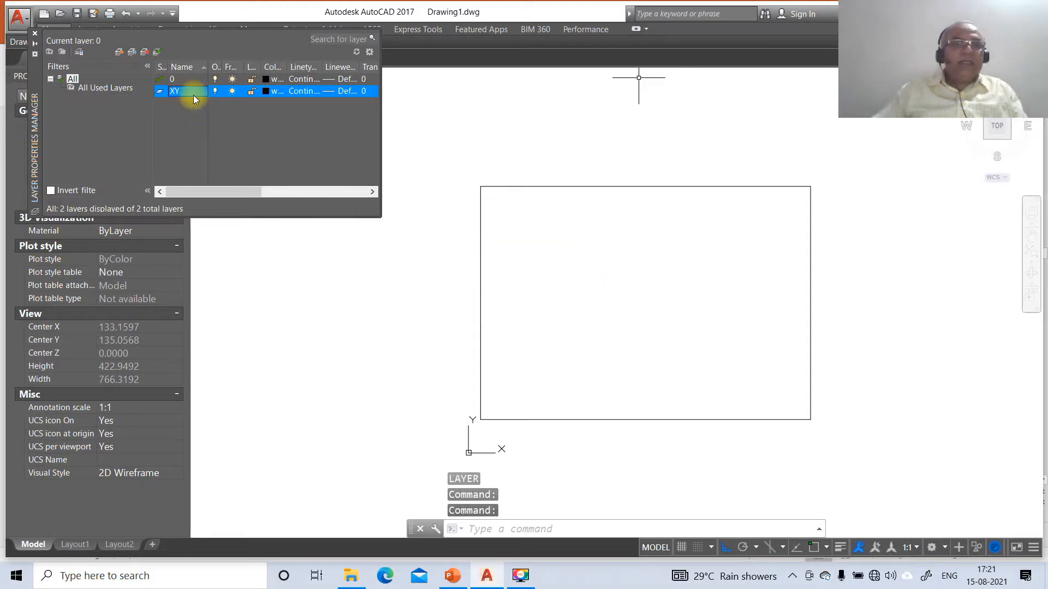
- Add three more layers named FV, TV and LOCUS
left_click(120, 50)
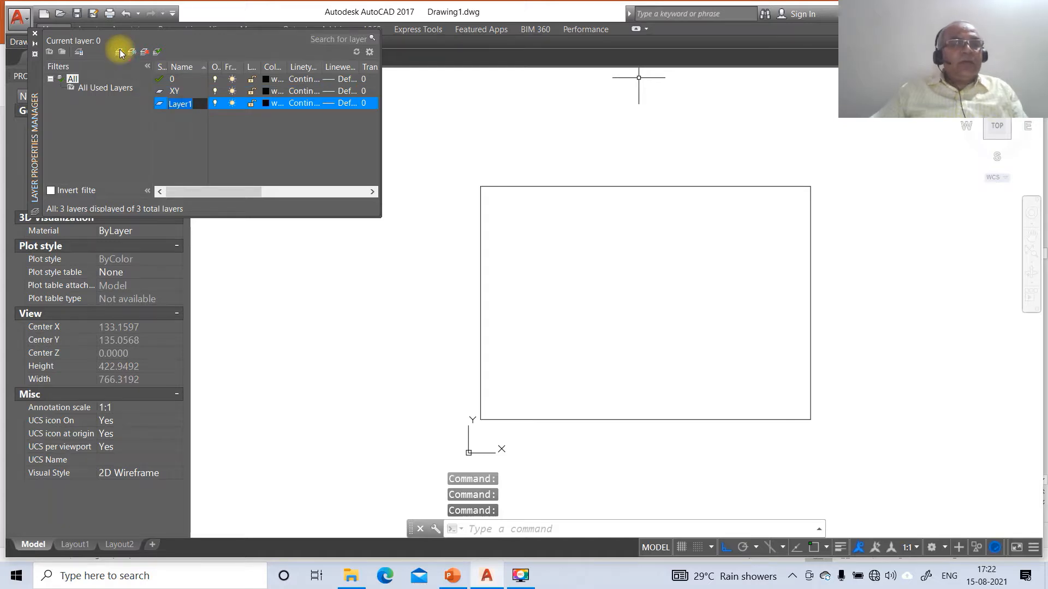
type("FV")
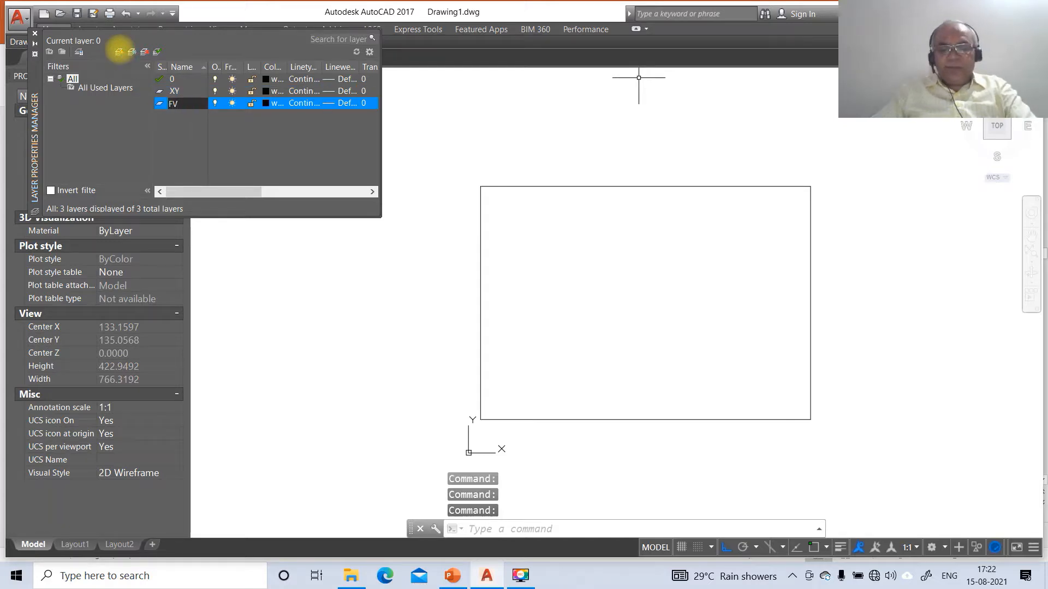
left_click(119, 50)
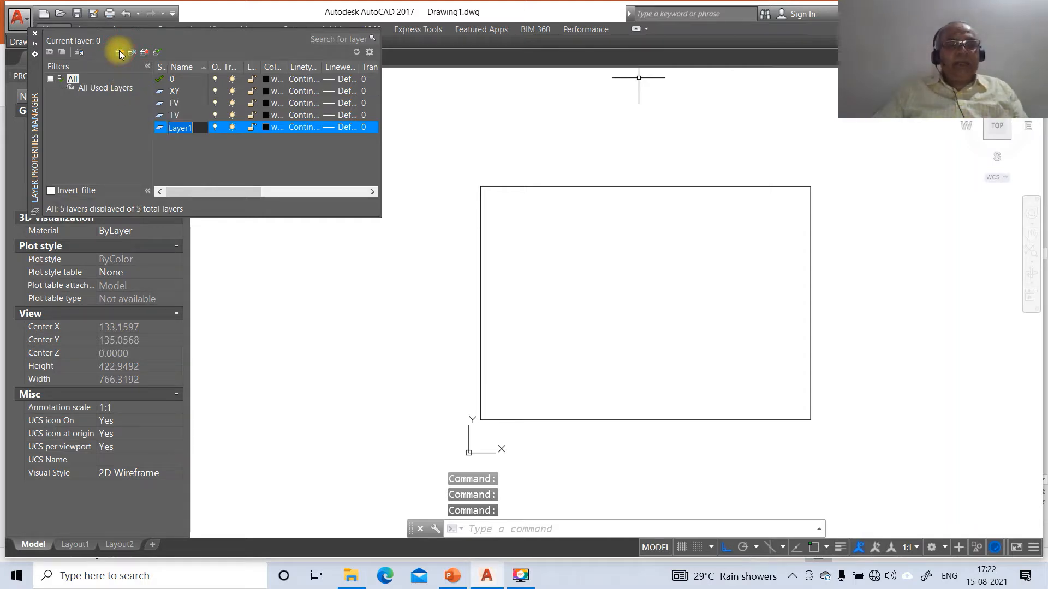
type("LOCUS")
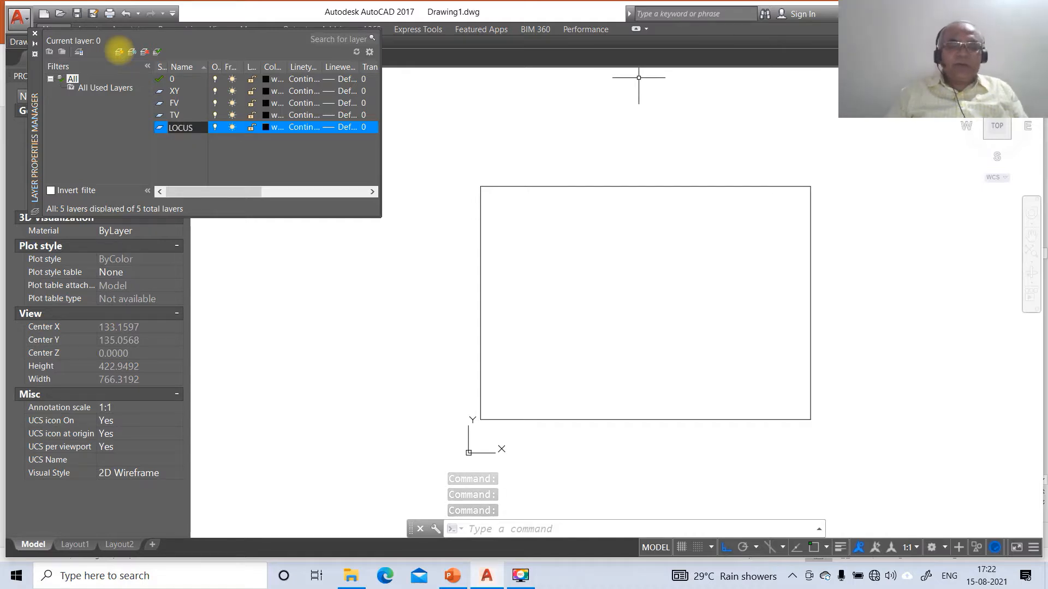
key("Return")
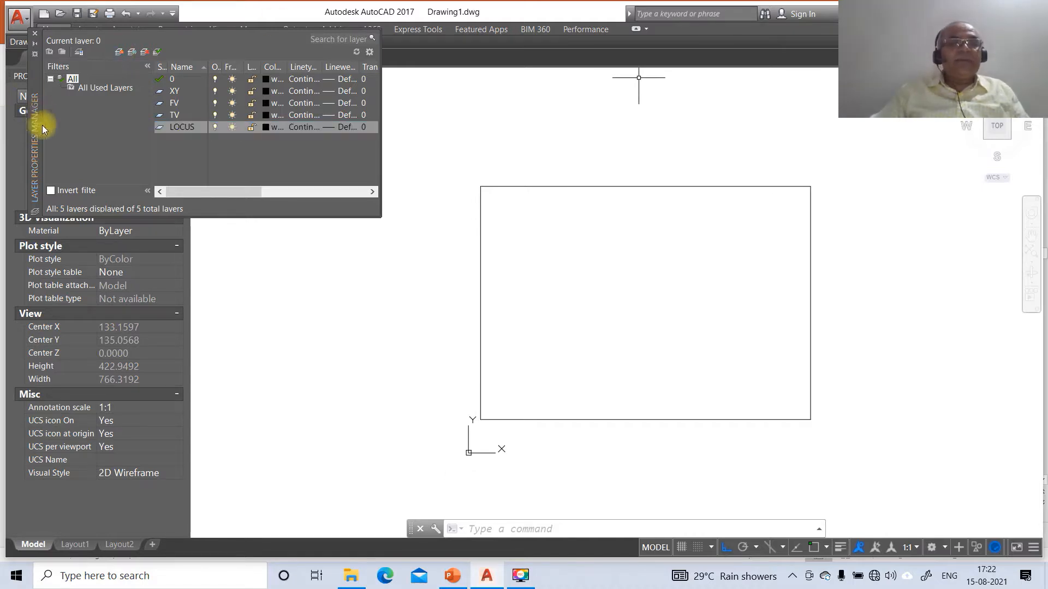
- Set the lineweight of layer 0 to 0.05 mm and of layer XY to 0.13 mm
left_click(339, 80)
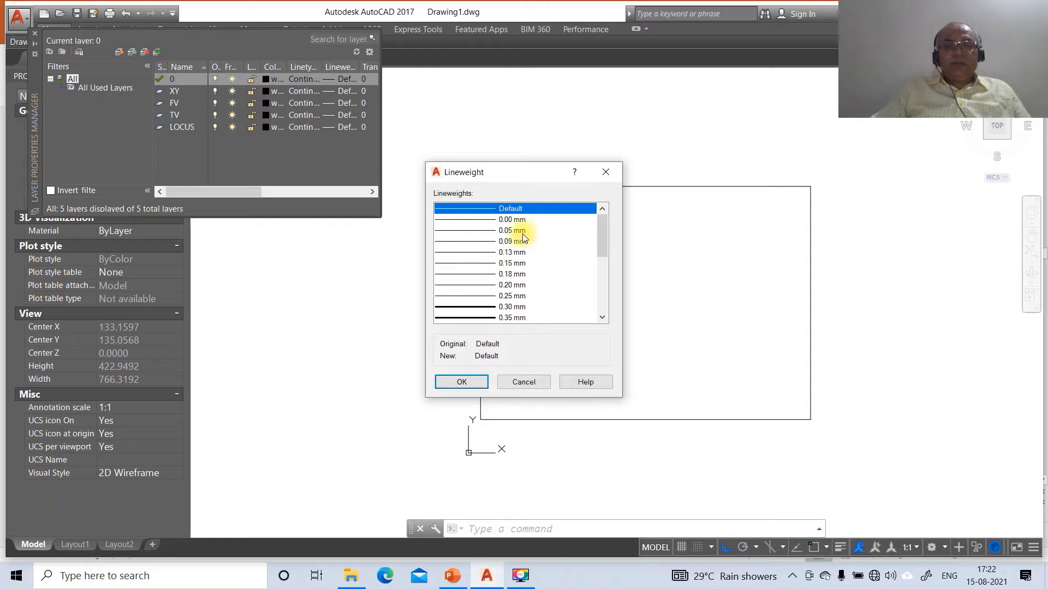
left_click(520, 230)
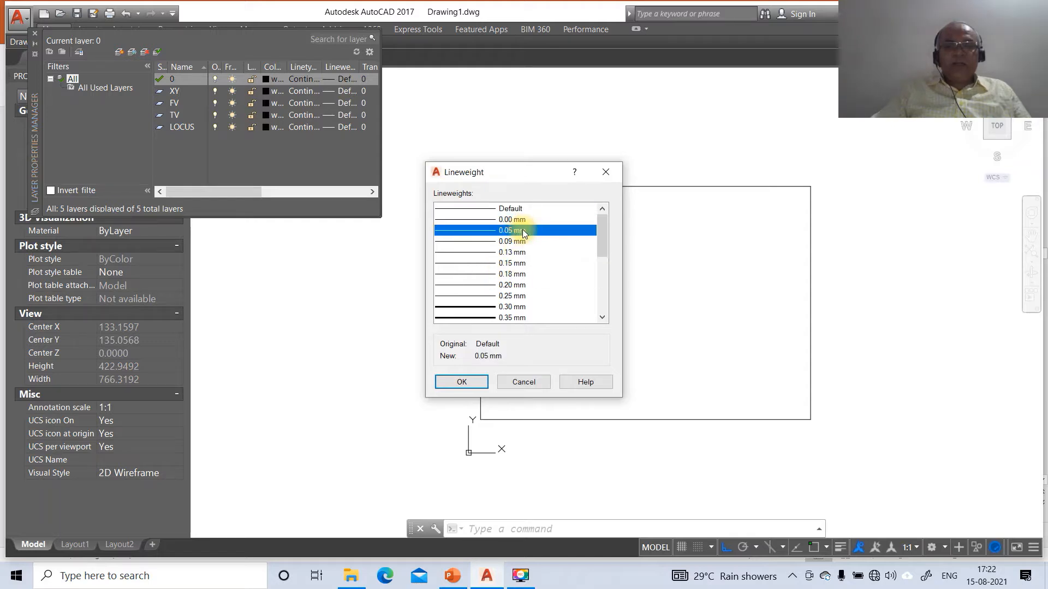
left_click(466, 385)
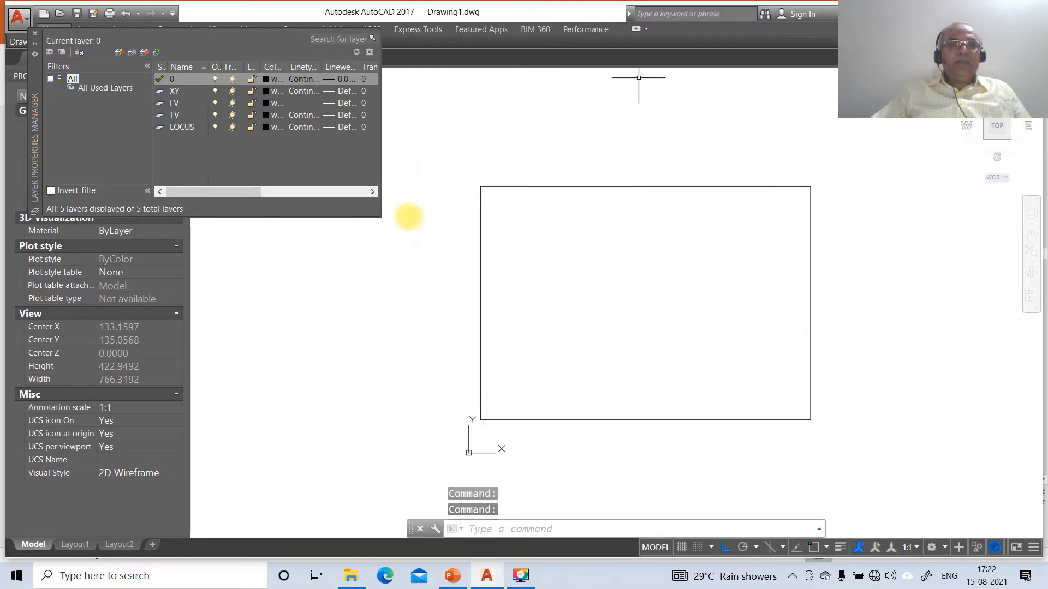
left_click(338, 91)
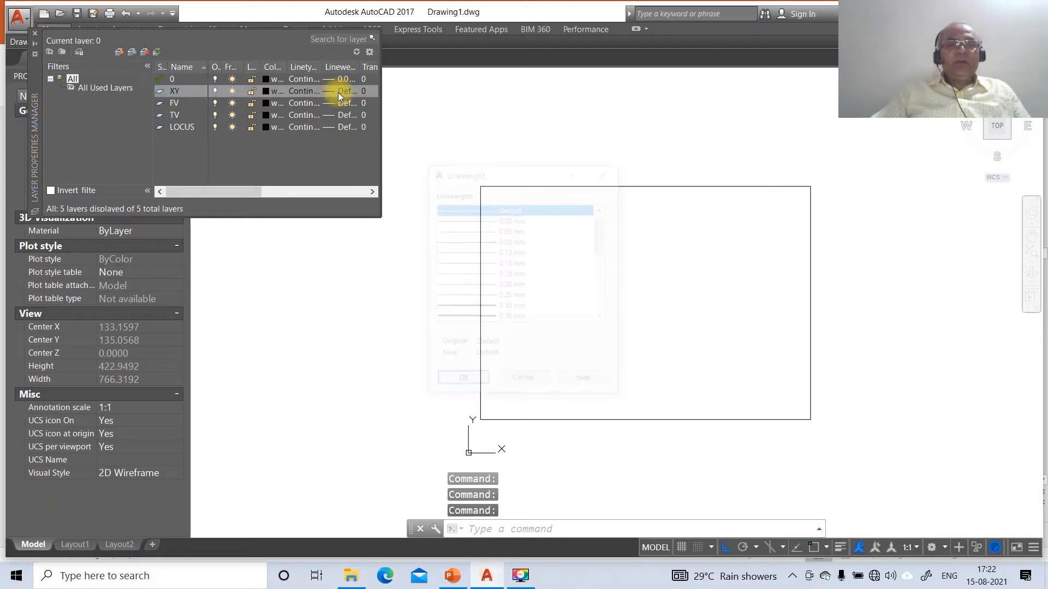
left_click(503, 252)
left_click(462, 383)
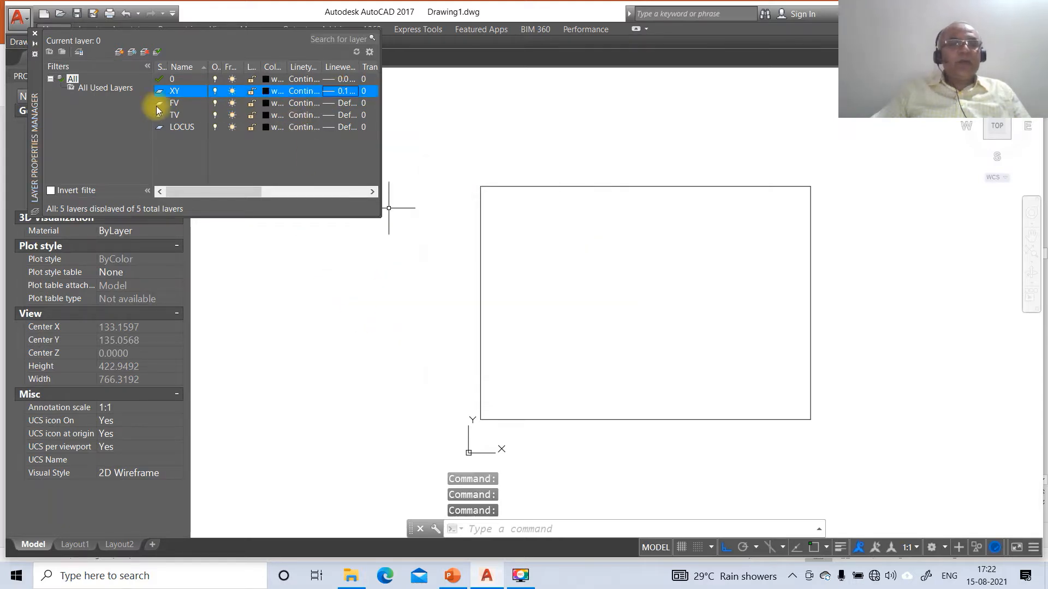
- Set the lineweight of layers FV and TV to 0.50 mm
left_click(339, 103)
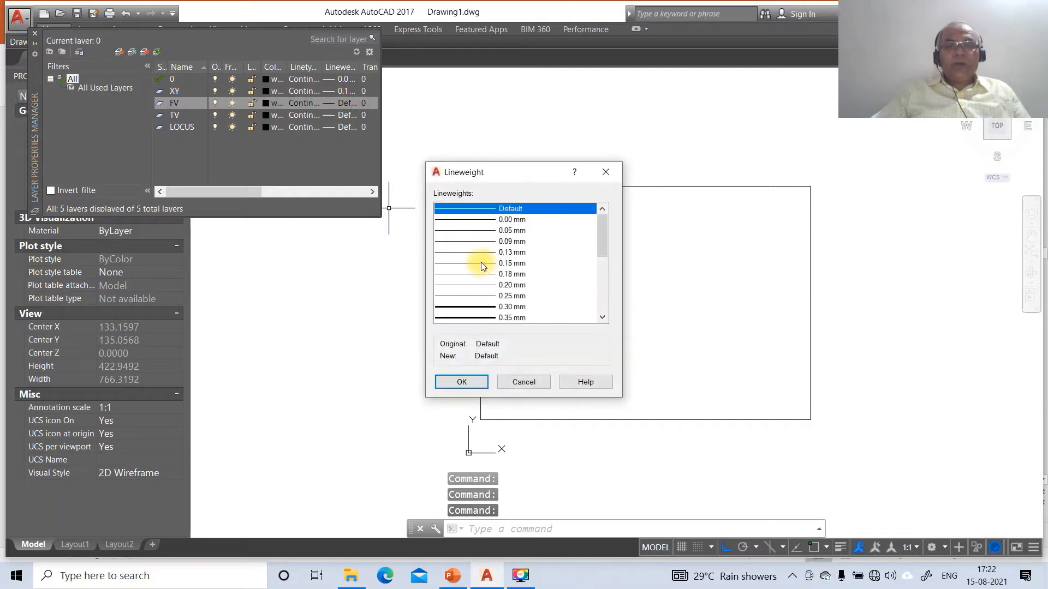
scroll(480, 263, "down", 1)
left_click(460, 317)
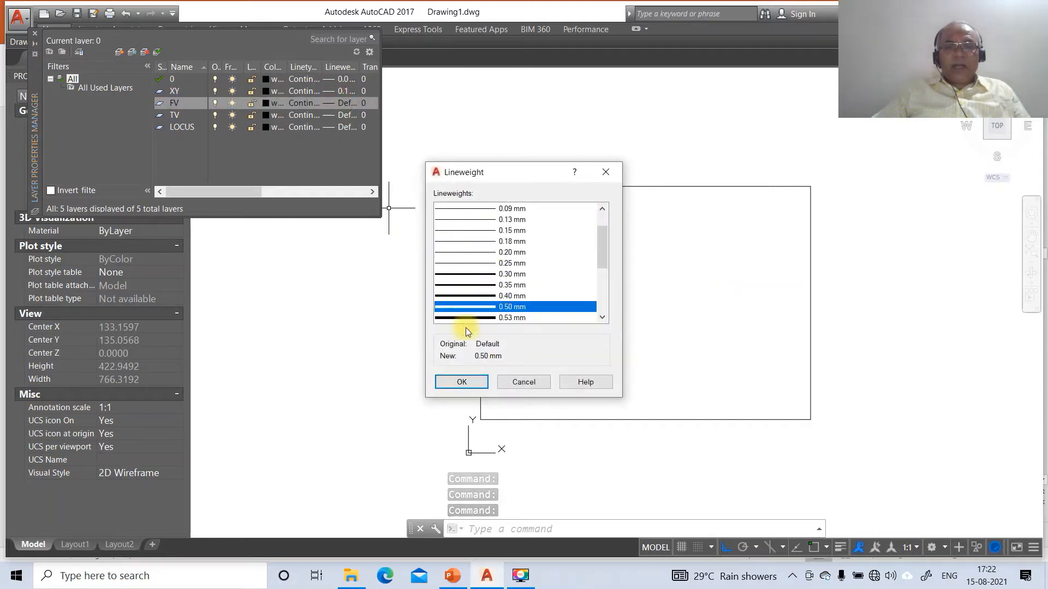
left_click(463, 382)
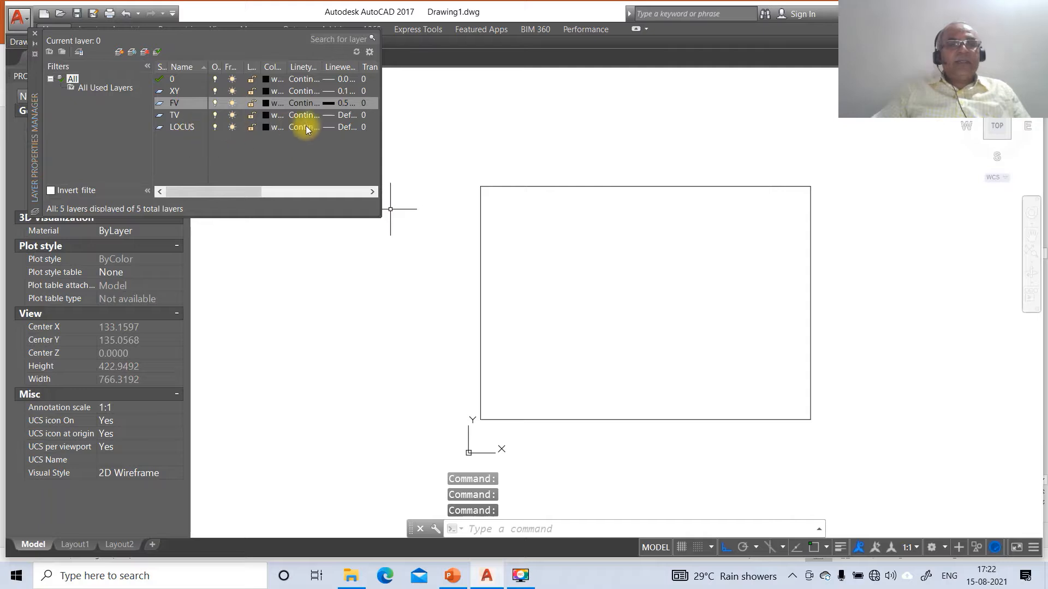
left_click(344, 115)
scroll(603, 309, "down", 3)
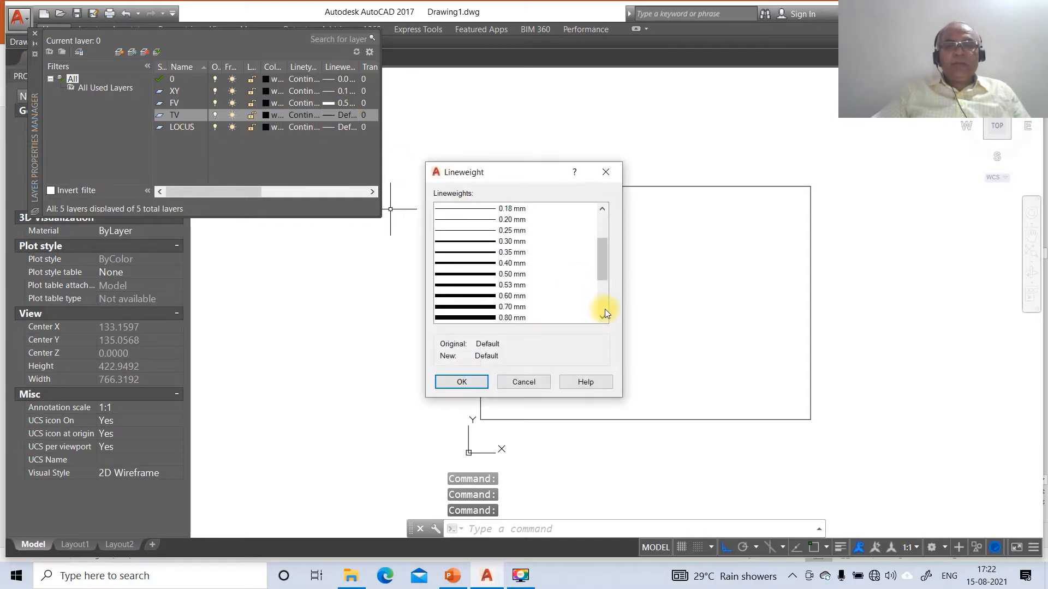
left_click(515, 275)
left_click(461, 382)
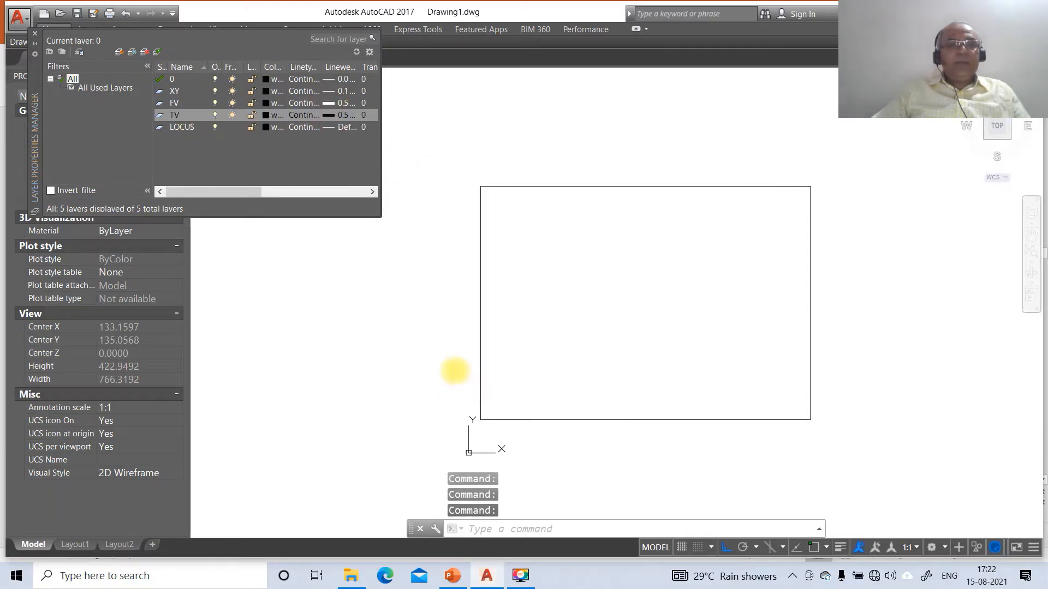
- Set the lineweight of layer LOCUS to 0.05 mm
left_click(335, 127)
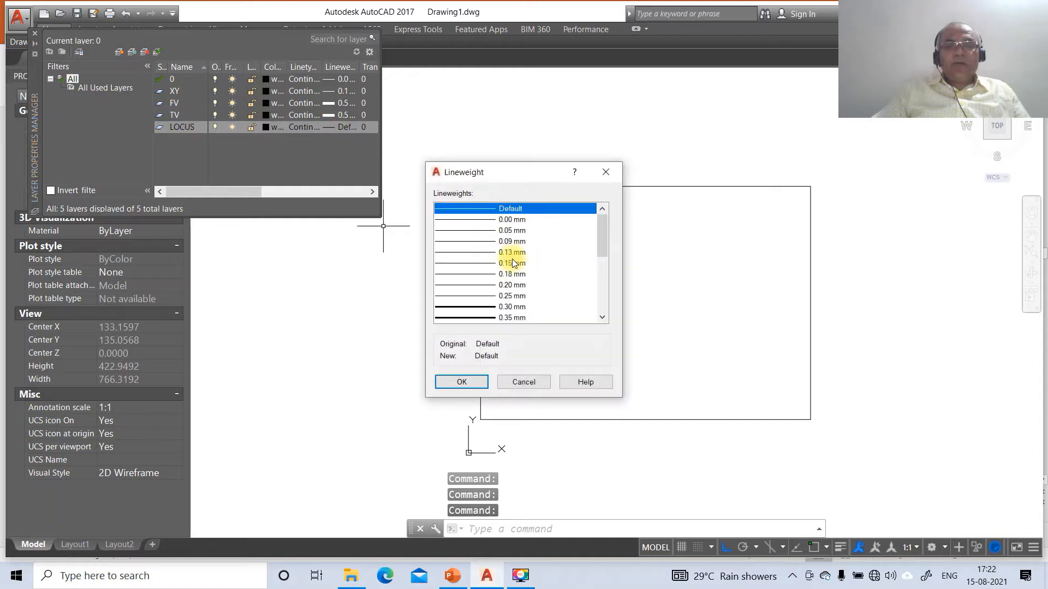
left_click(508, 230)
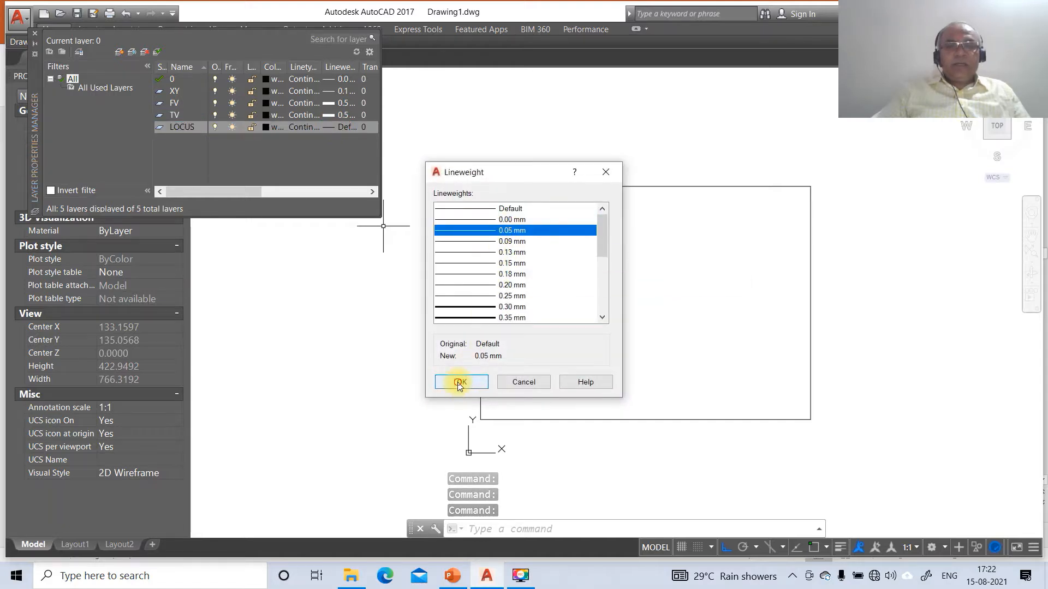
left_click(461, 382)
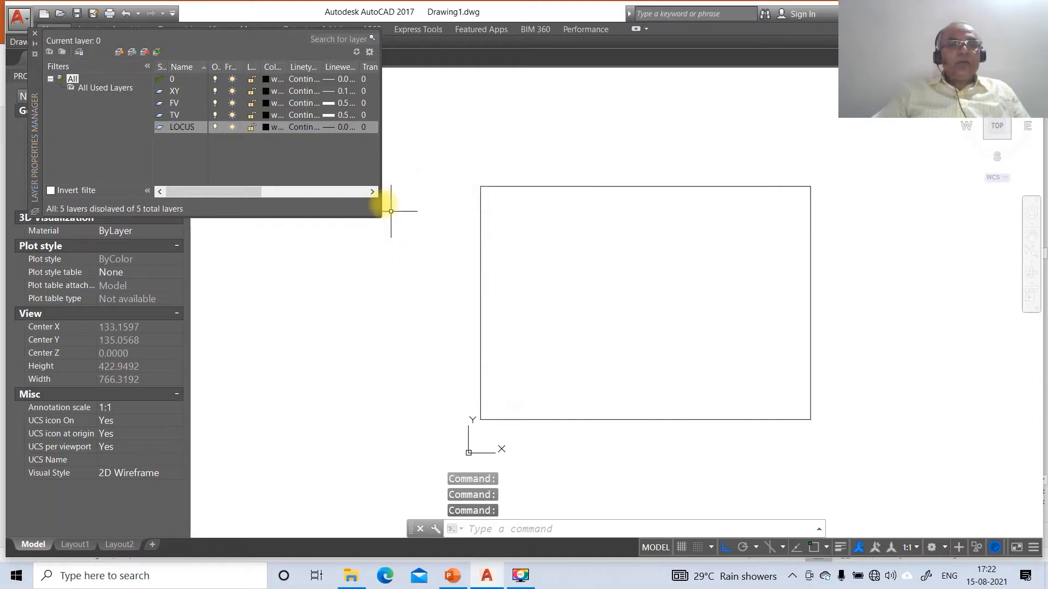
- Load the DASHDOT linetype from acad.lin and assign it to layer LOCUS
left_click(304, 127)
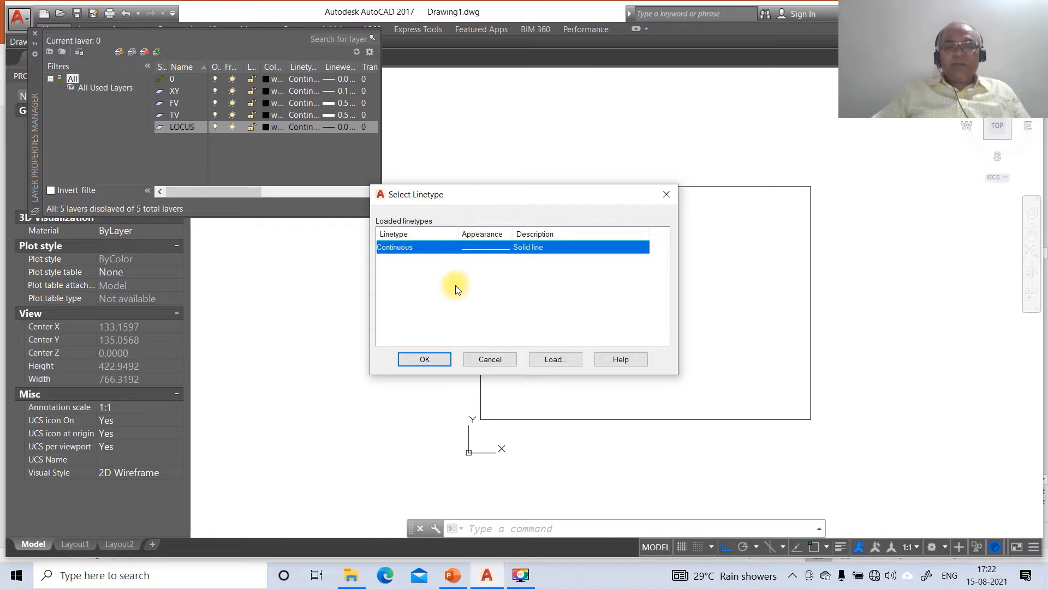
left_click(551, 359)
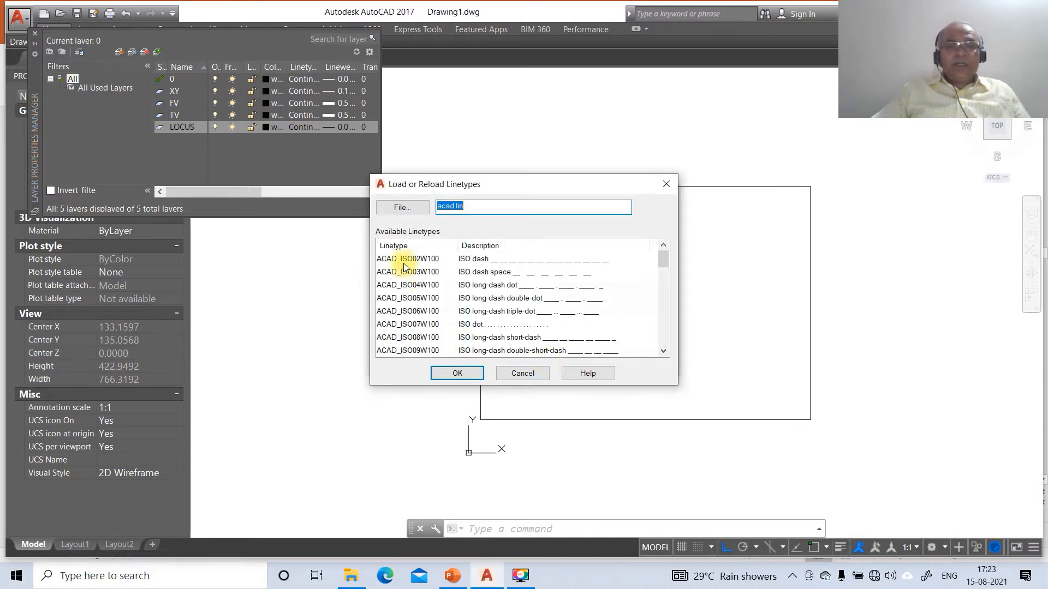
left_click(404, 264)
key("d")
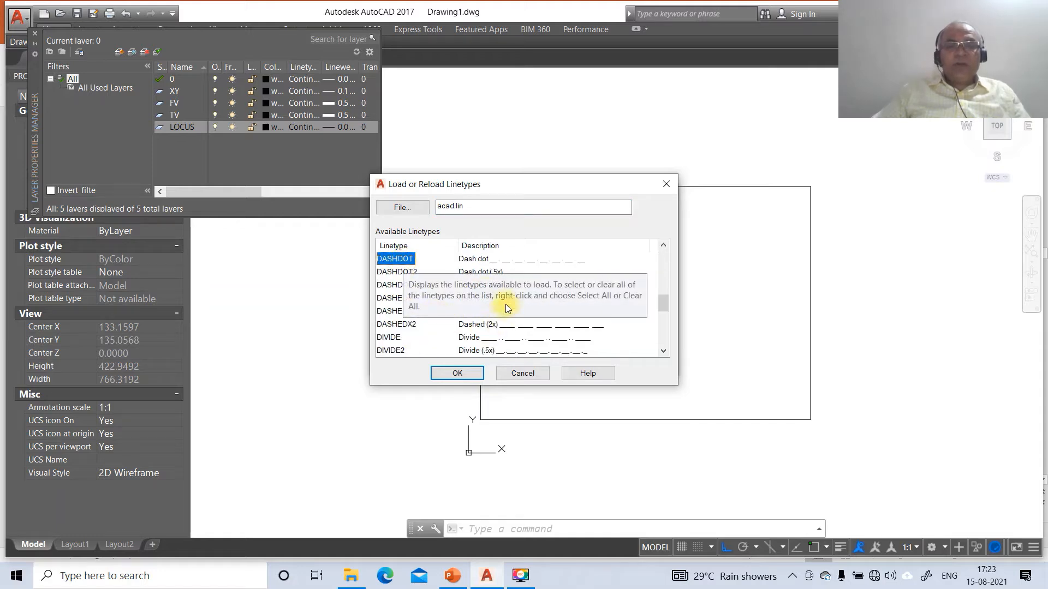
left_click(463, 375)
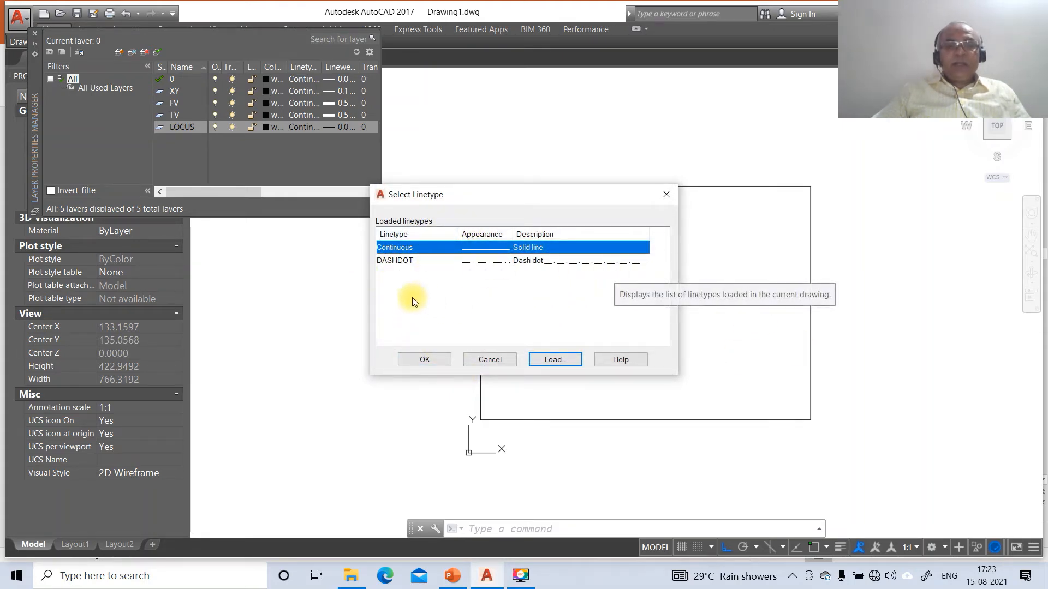
left_click(393, 266)
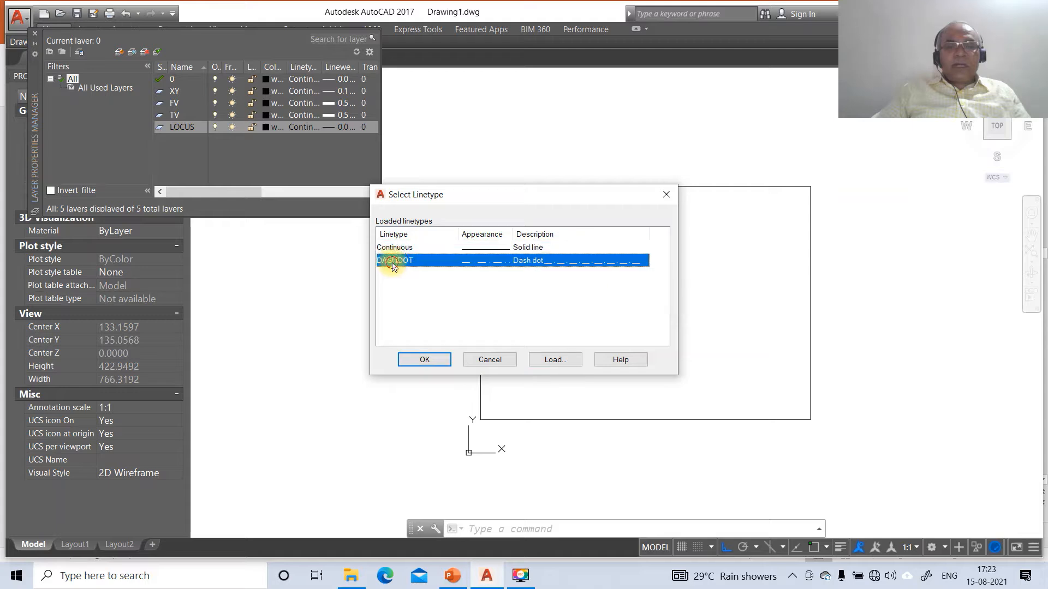
left_click(418, 359)
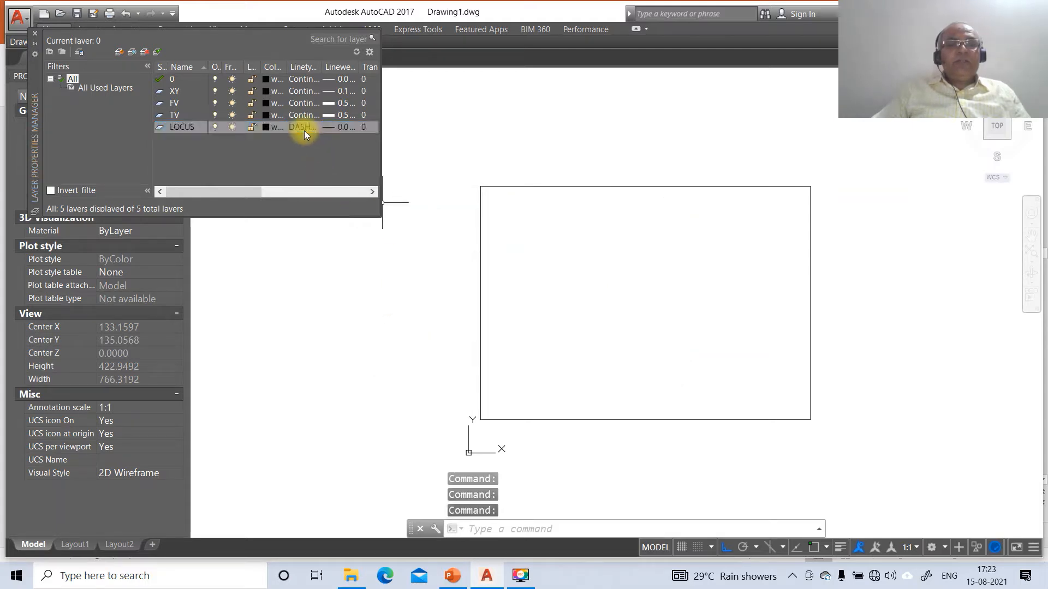
- Set layer TV's colour to magenta and layer FV's colour to blue, and close the layer manager
left_click(265, 115)
left_click(472, 322)
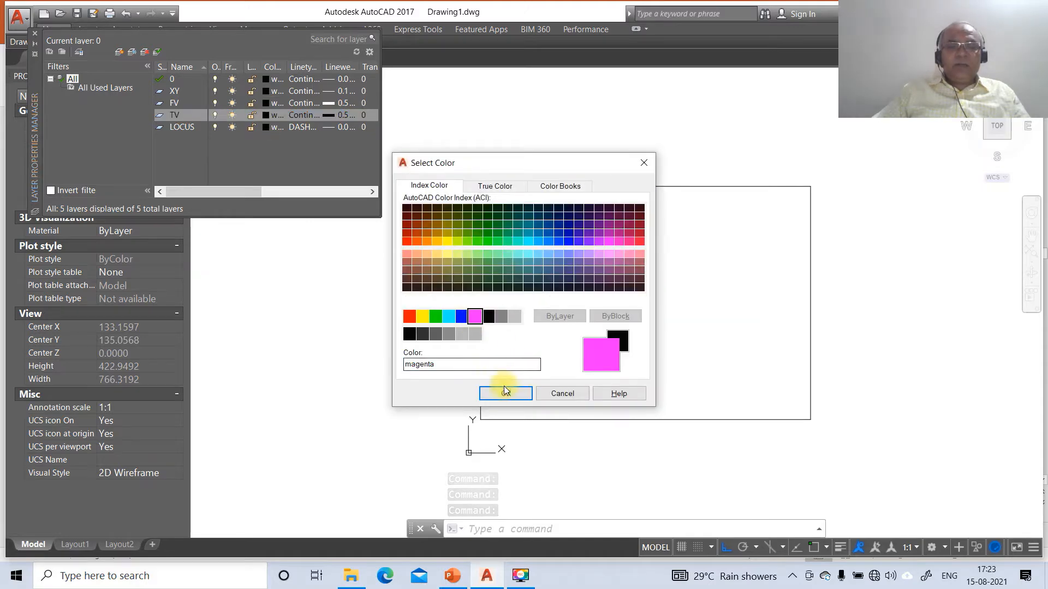
left_click(504, 393)
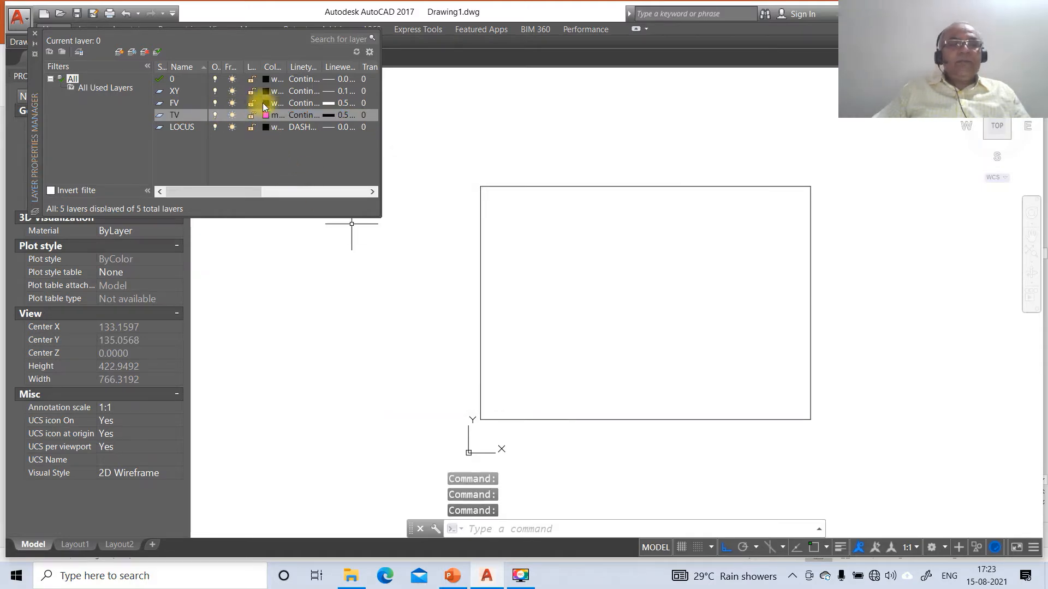
left_click(265, 103)
left_click(461, 319)
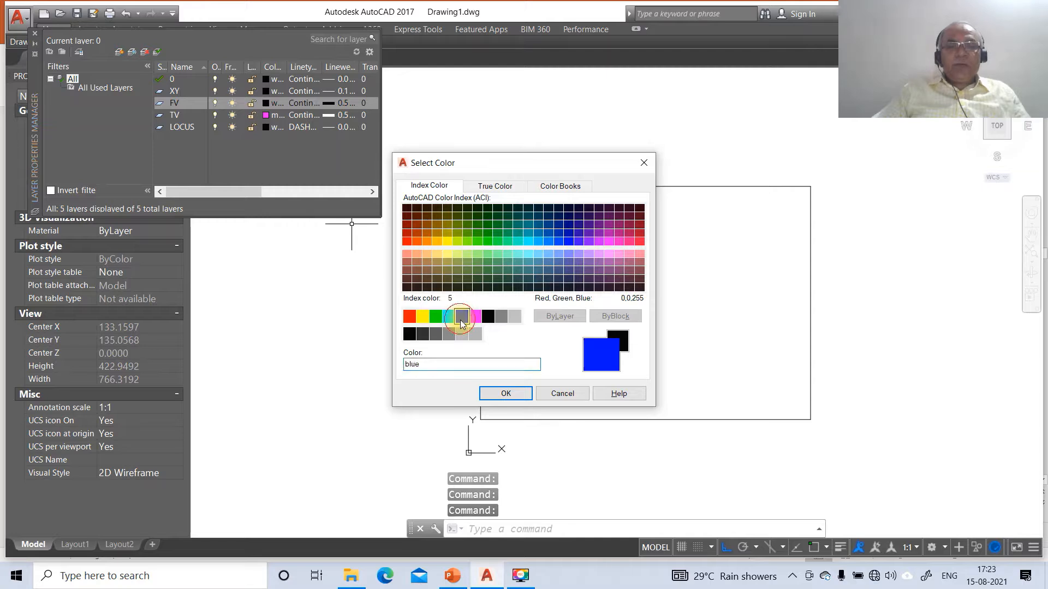
left_click(501, 393)
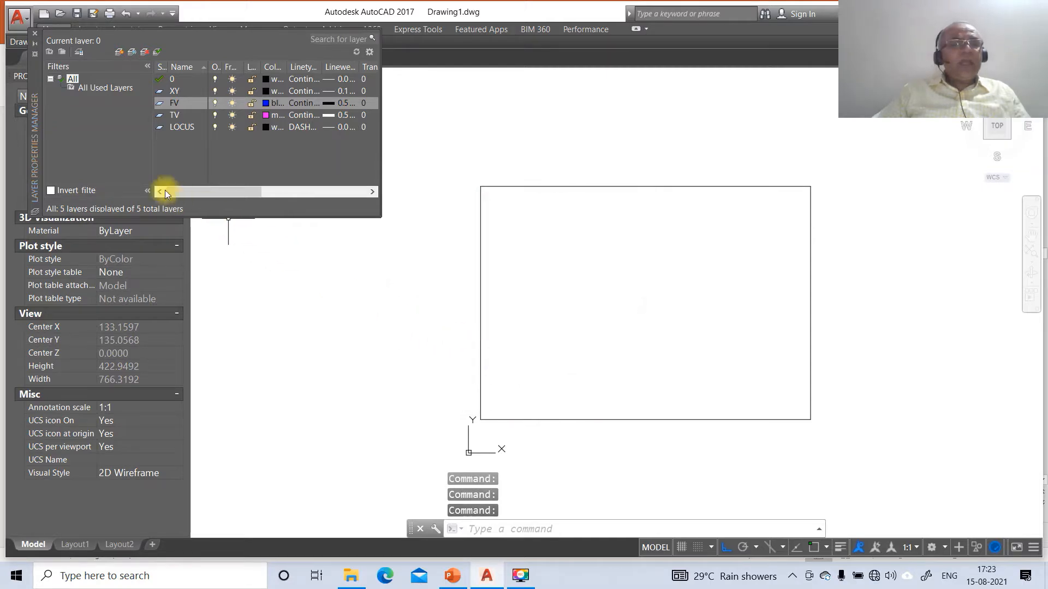
left_click(35, 34)
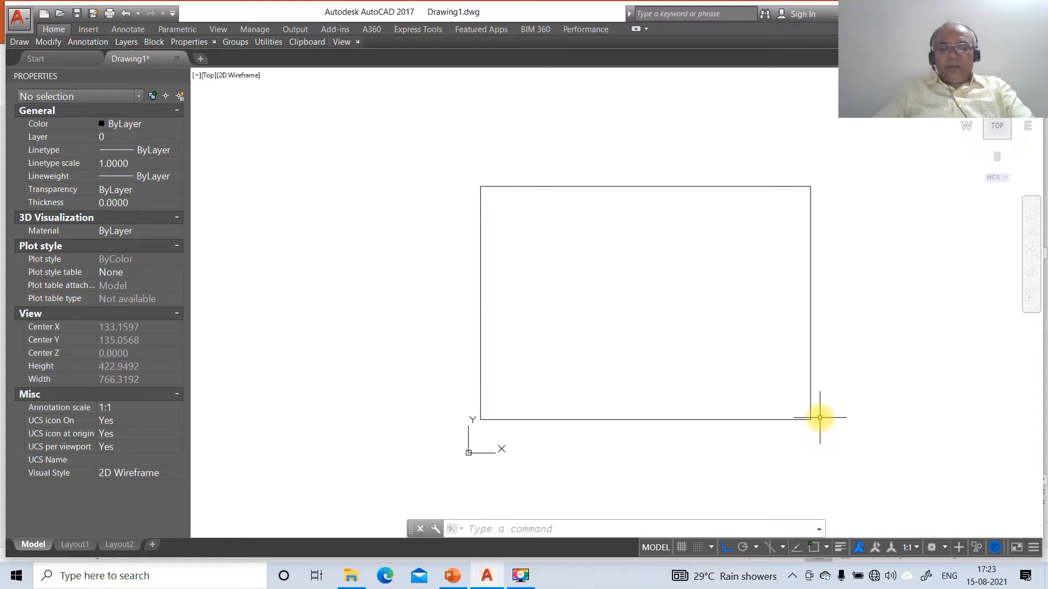
- Draw a five-sided polygon by its edge in the upper-left part of the border, with a vertical right edge 25 mm long
type("P")
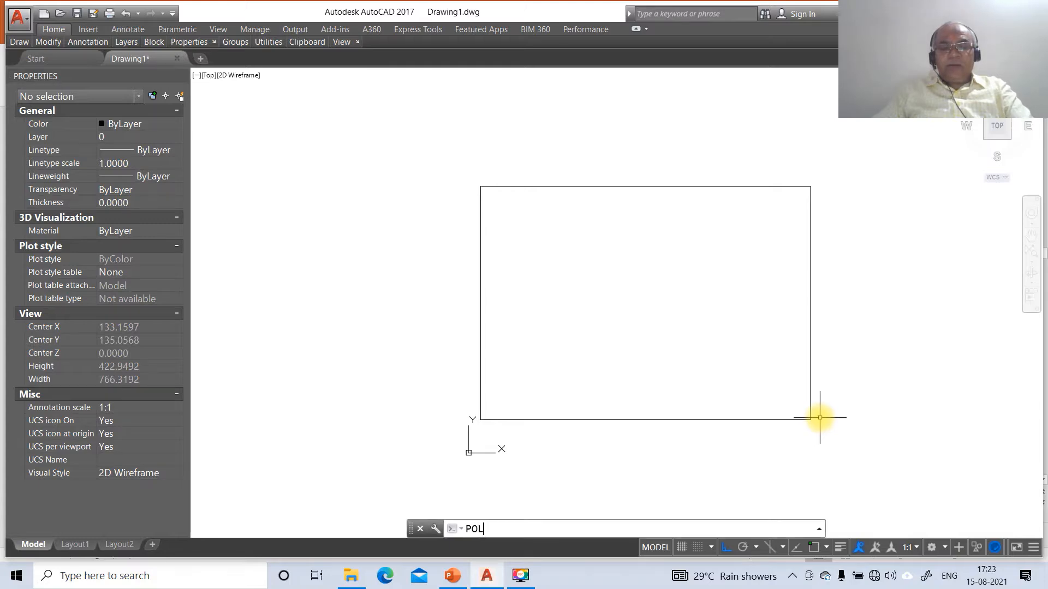
type("OL")
key("Return")
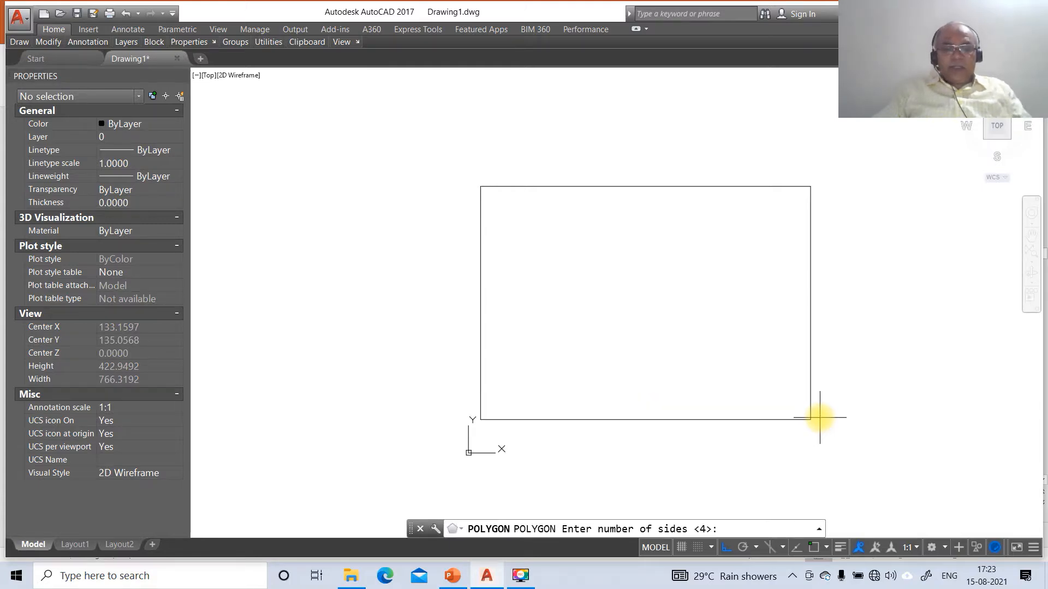
type("5")
key("Return")
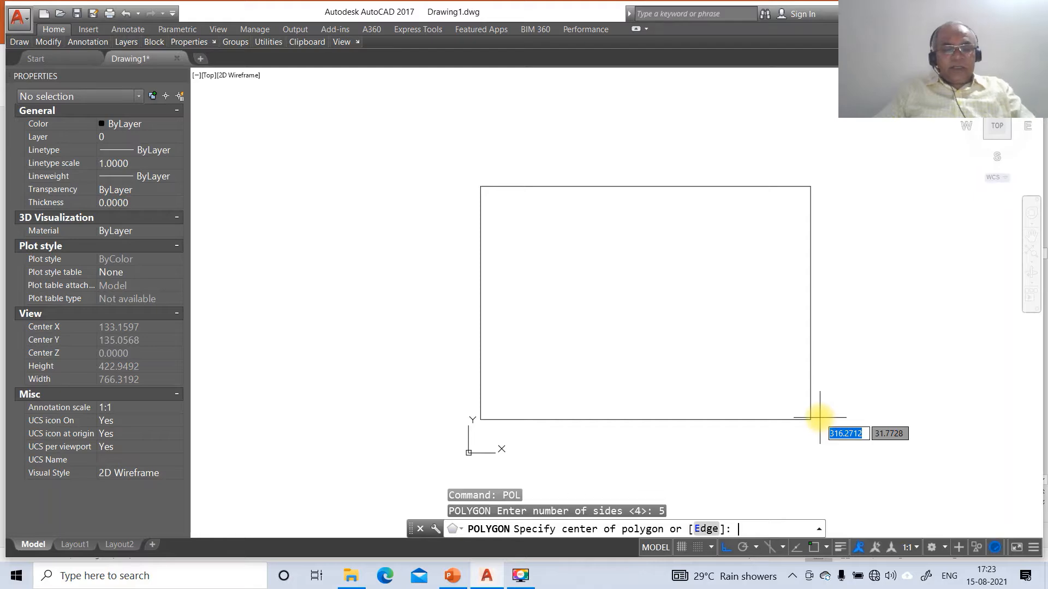
type("E")
key("Return")
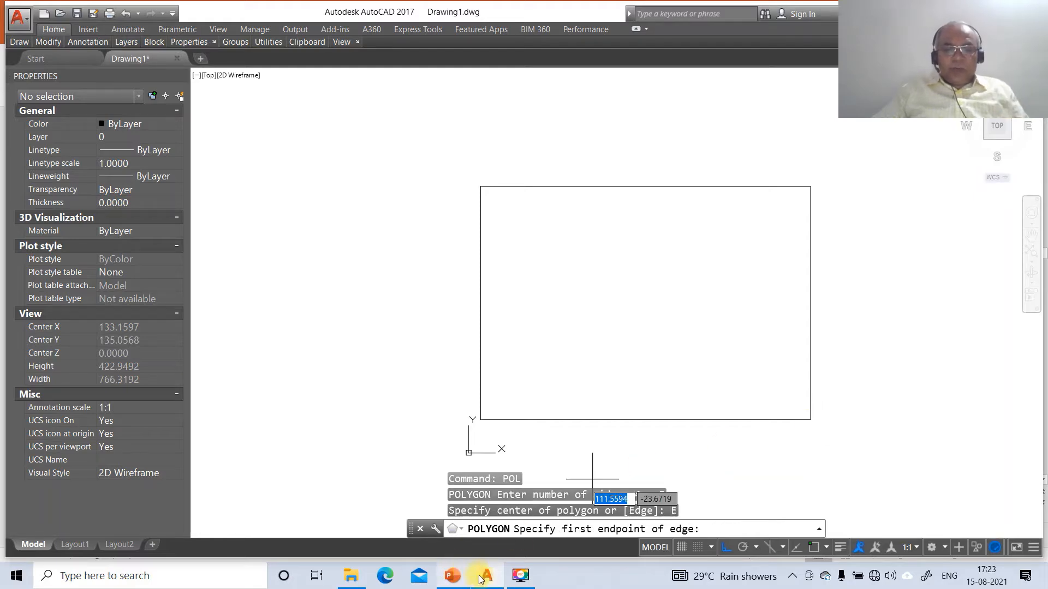
left_click(452, 576)
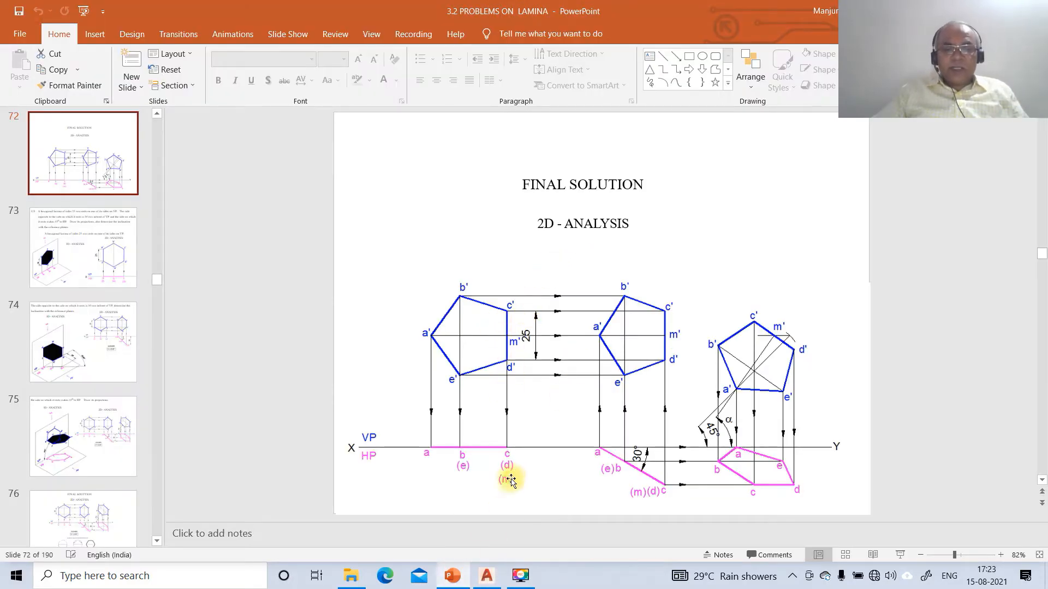
left_click(486, 575)
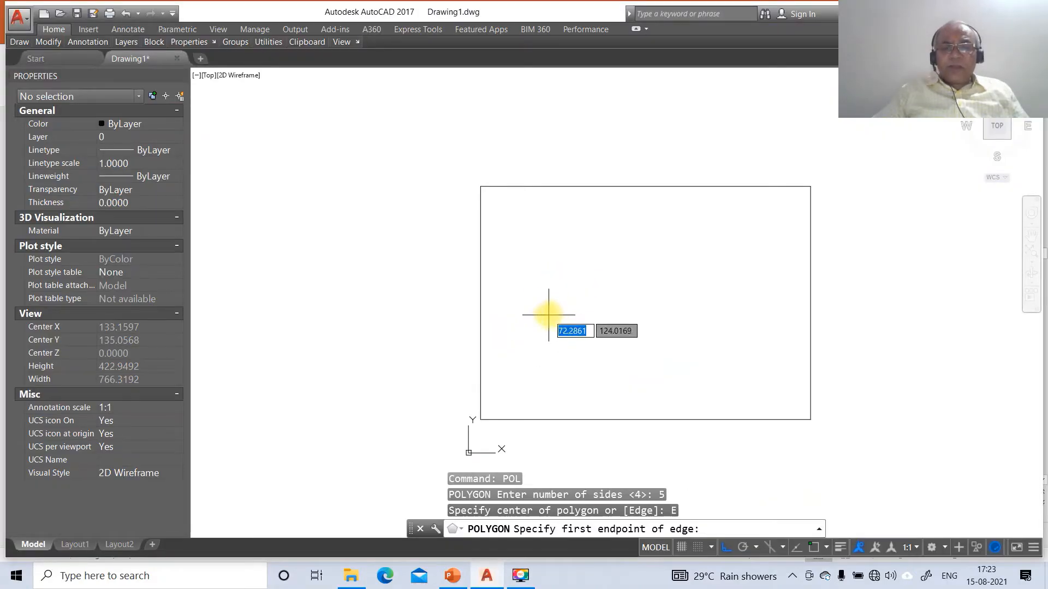
left_click(560, 284)
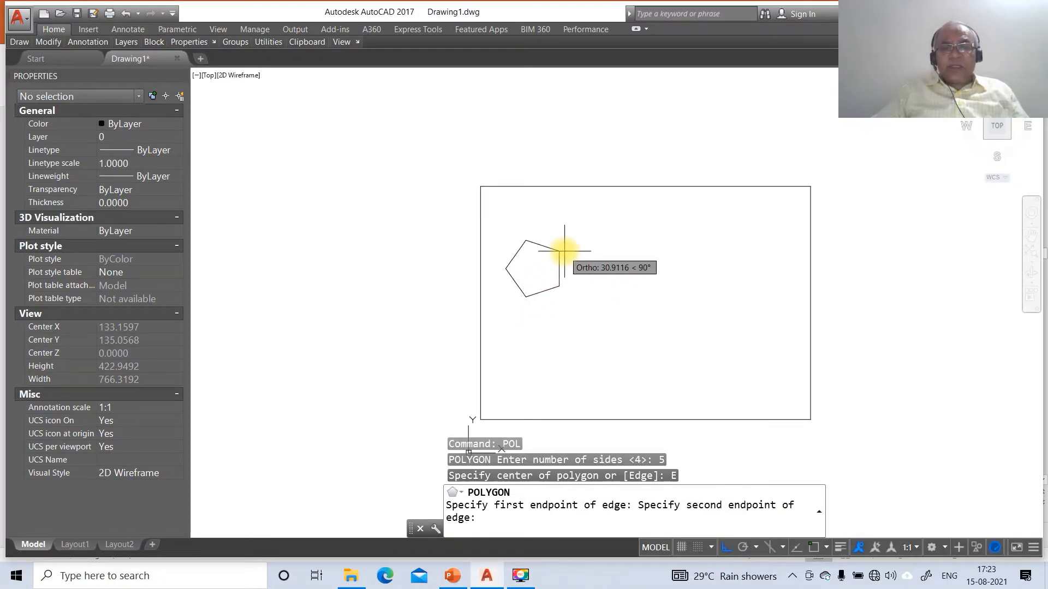
type("25")
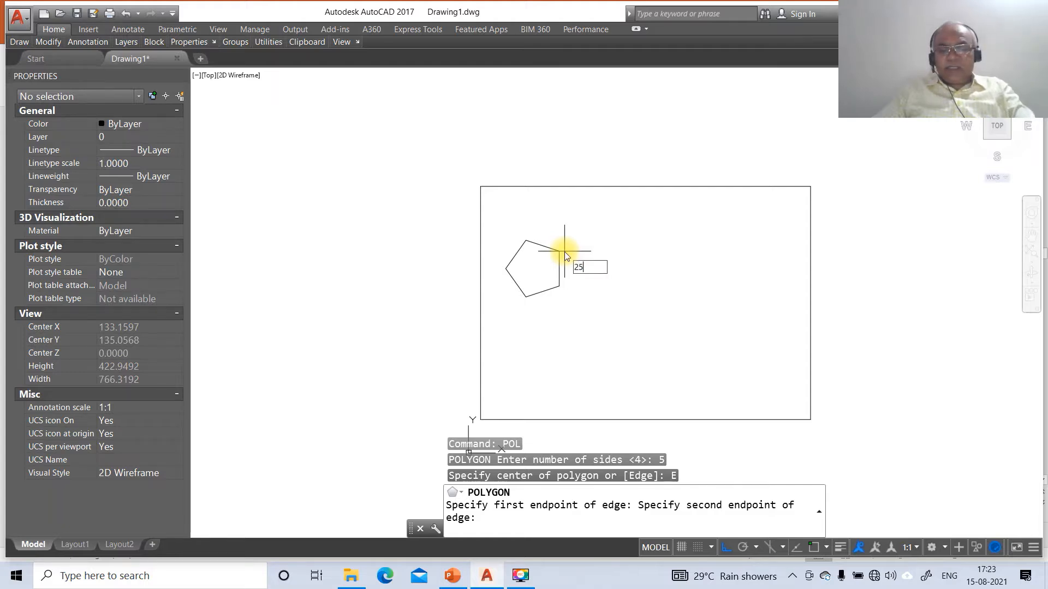
key("Return")
- Draw a horizontal line just below the pentagon, extending past it on both sides, as the XY reference line
type("l")
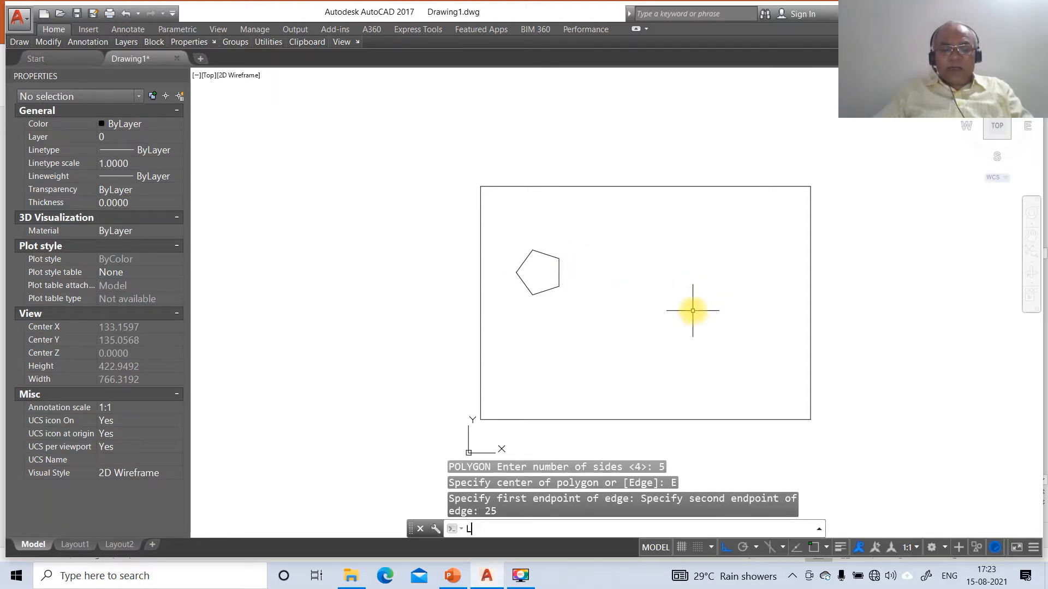
key("Return")
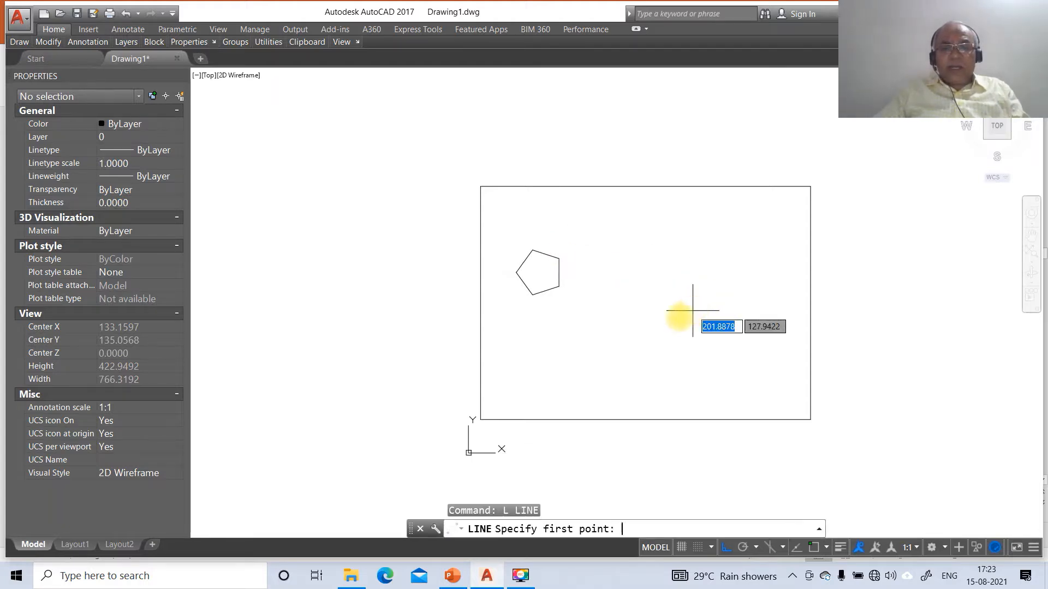
left_click(504, 316)
left_click(598, 322)
key("Return")
- Draw a vertical line from the pentagon's left vertex perpendicular to the horizontal line below
type("Z")
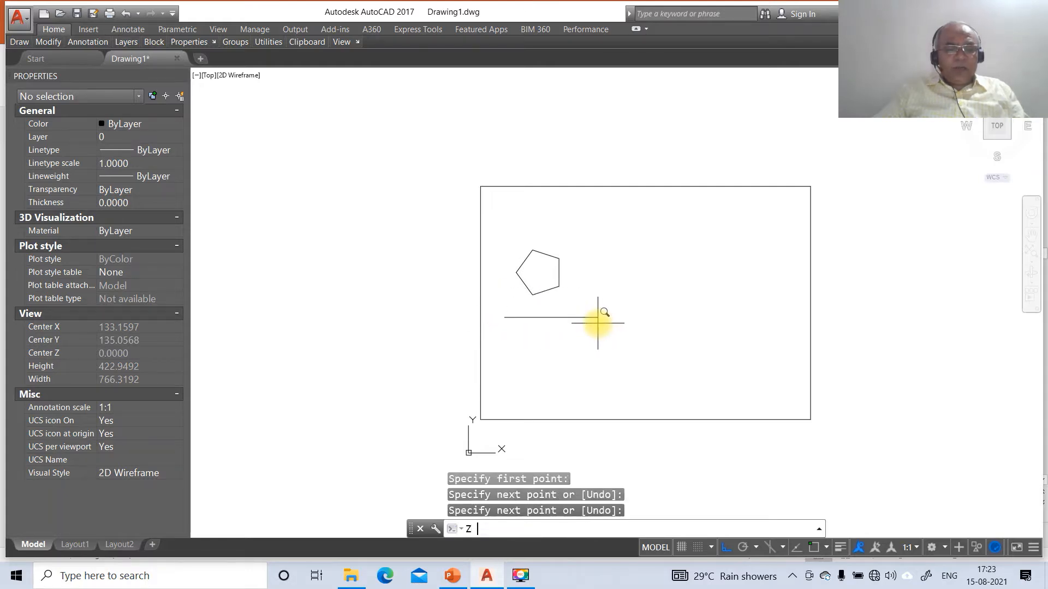
key("Return")
type("W")
key("Return")
left_click(495, 241)
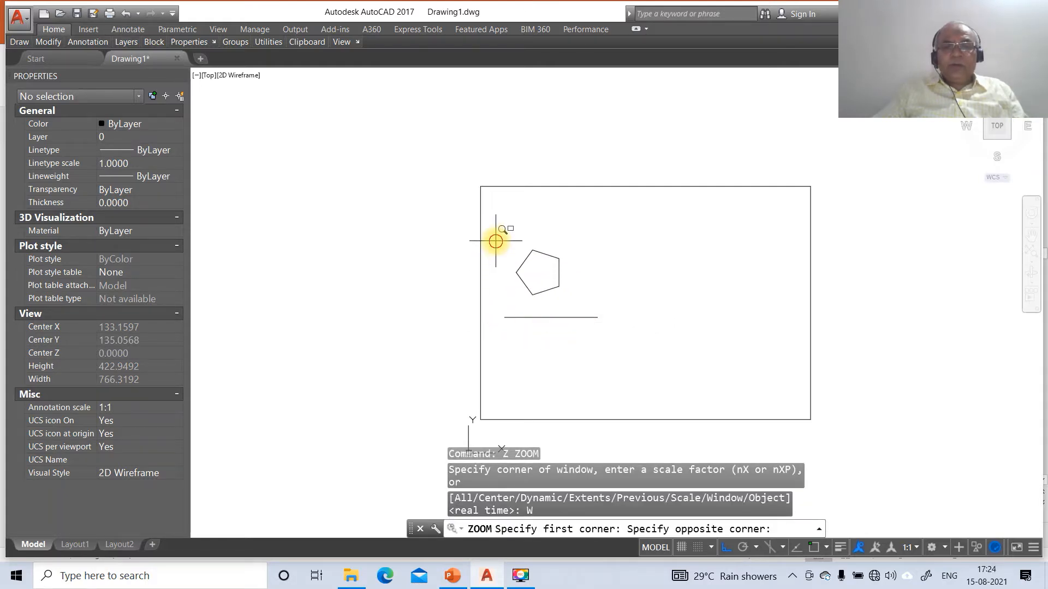
left_click(597, 318)
type("l")
key("Return")
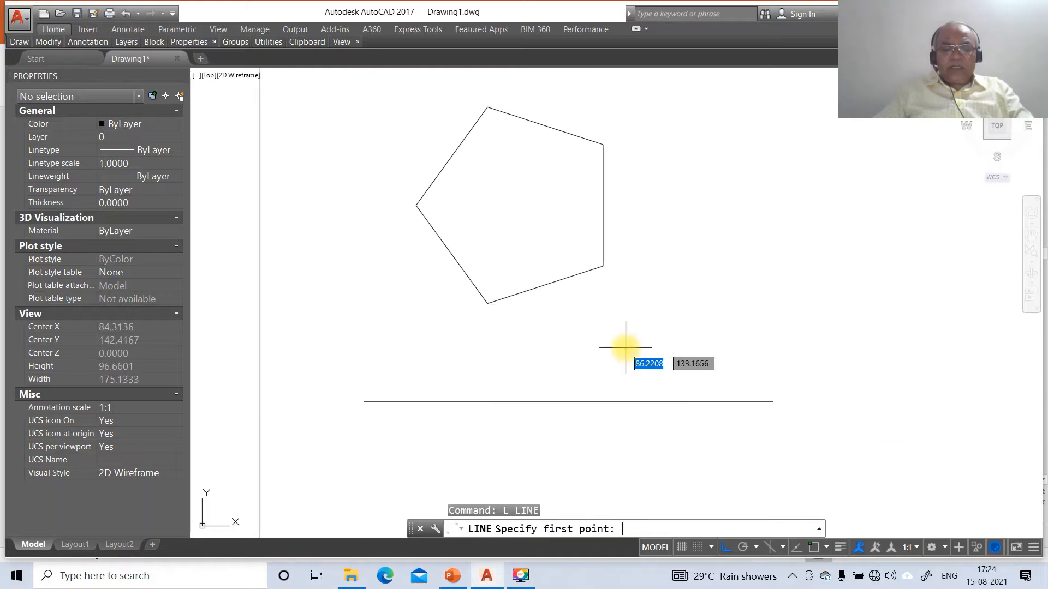
type("INT")
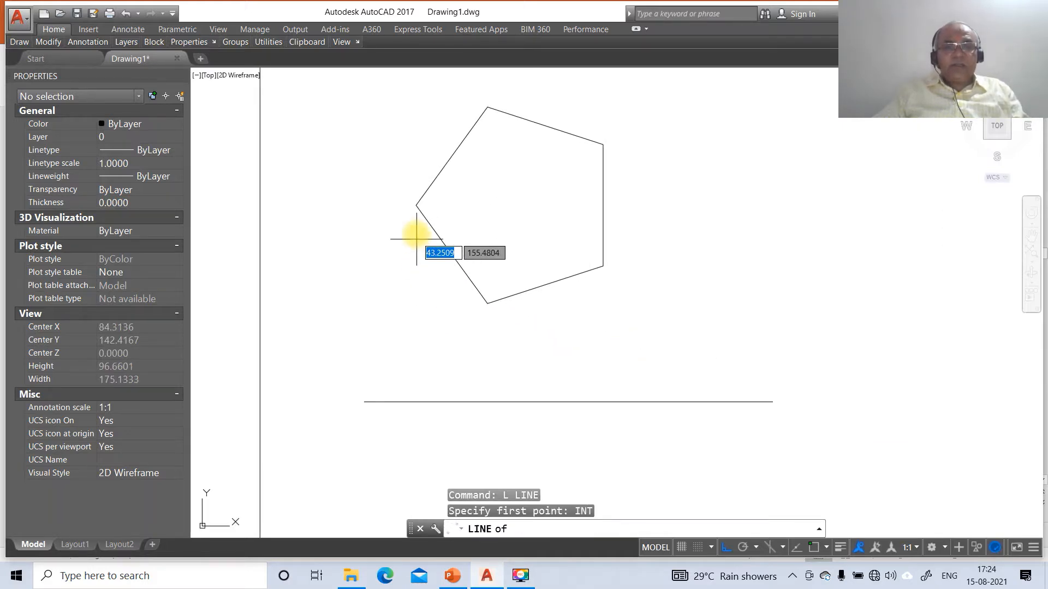
left_click(416, 206)
type("PER")
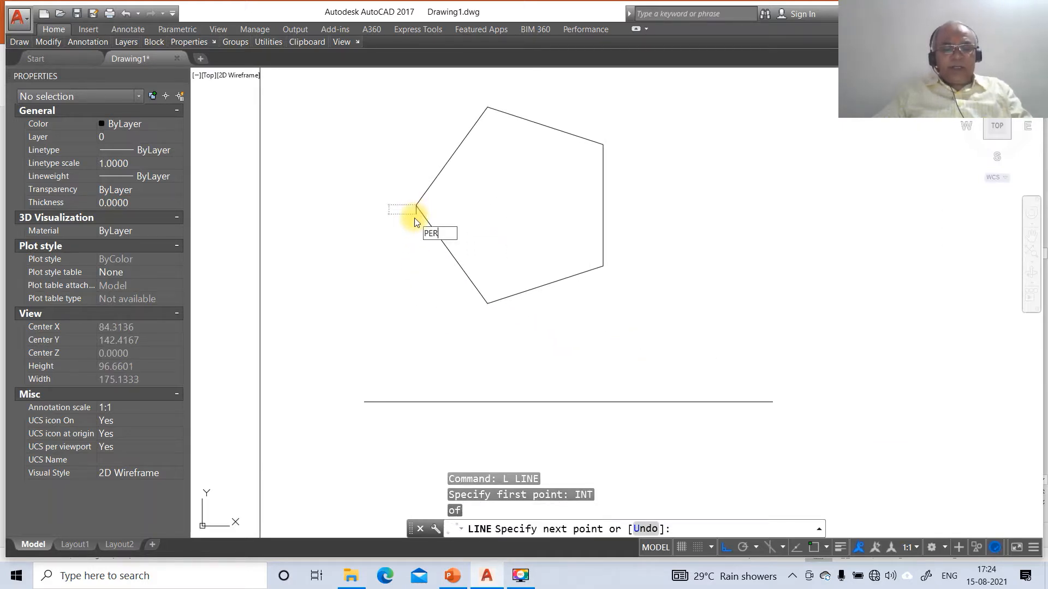
key("Return")
left_click(459, 397)
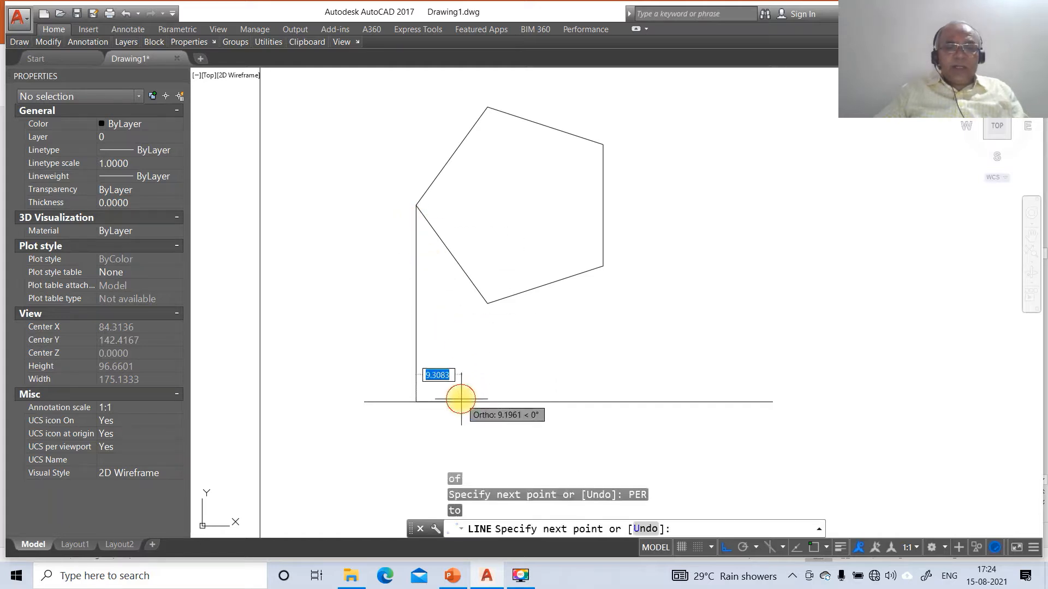
key("Return")
- Draw a vertical line from the pentagon's top vertex through its bottom vertex, perpendicular to the horizontal line below
key("Return")
type("INT")
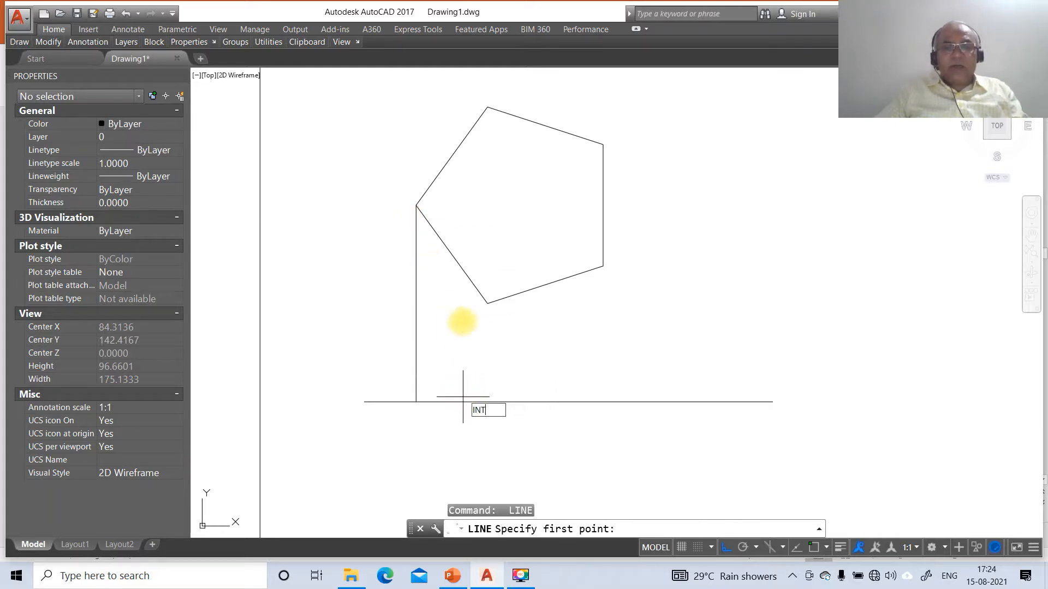
key("Return")
left_click(487, 107)
type("PER")
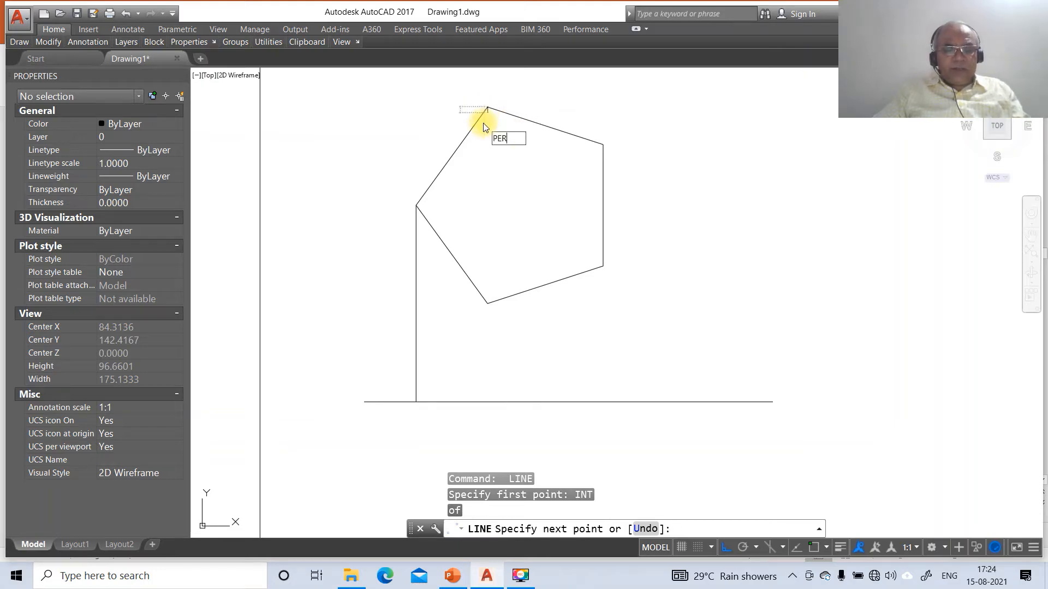
key("Return")
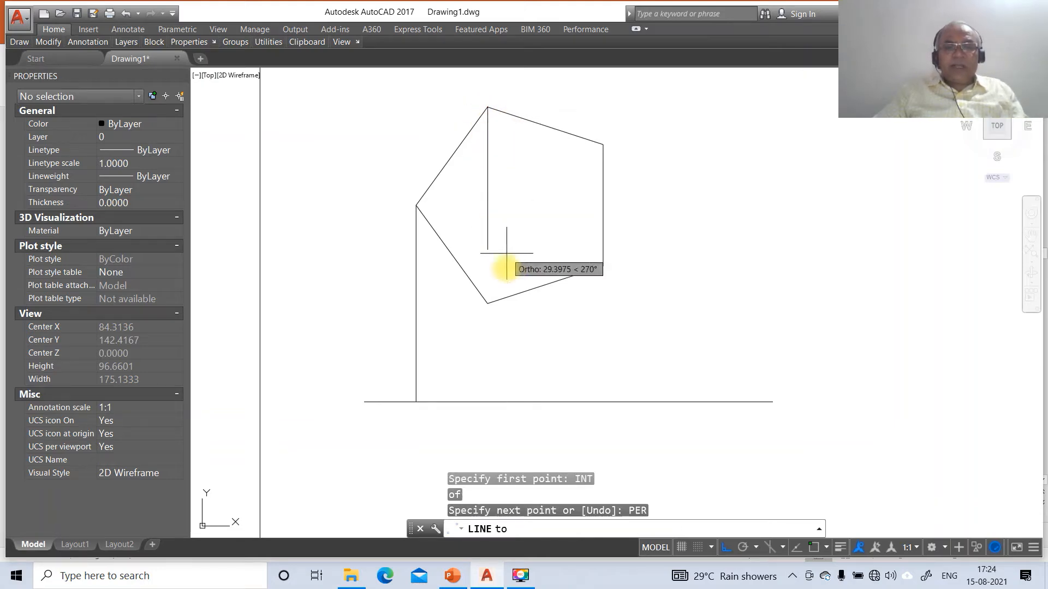
left_click(503, 401)
key("Return")
- Draw a vertical line from the pentagon's lower-right vertex perpendicular to the horizontal line
key("Return")
type("IN")
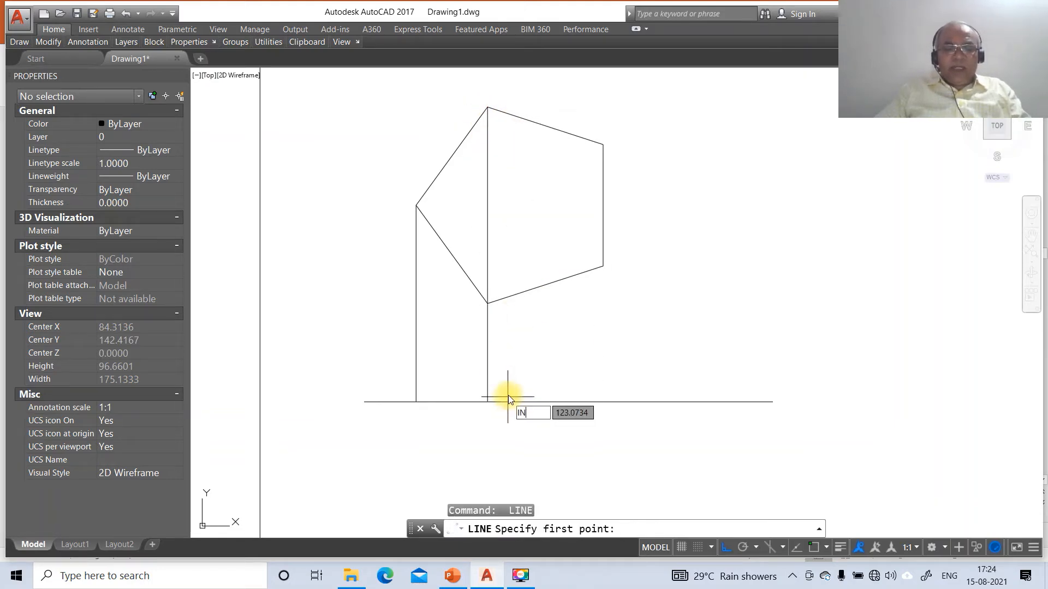
type("T")
key("Return")
left_click(601, 265)
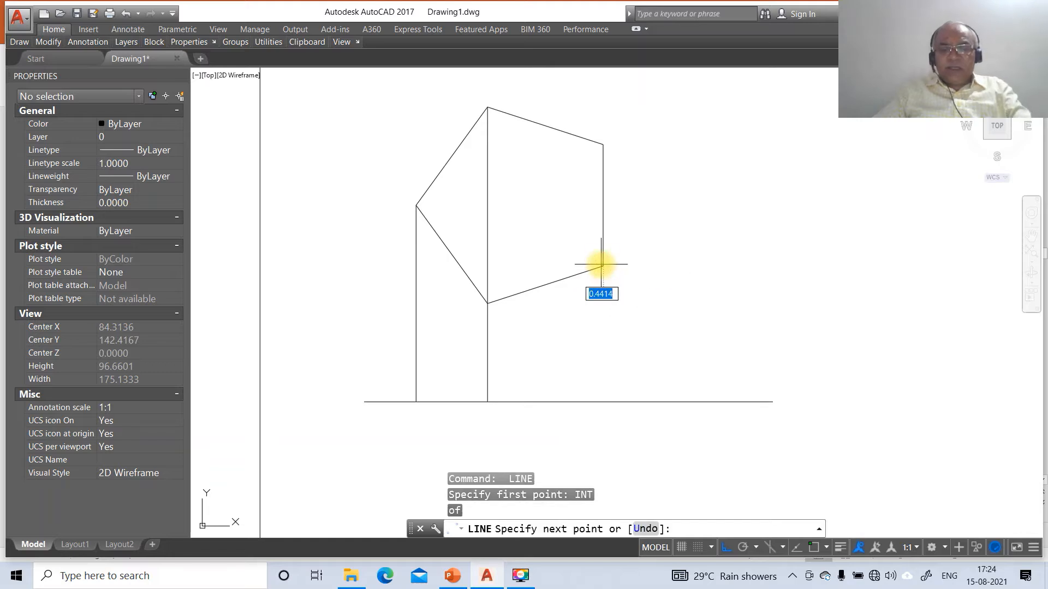
type("PER")
key("Return")
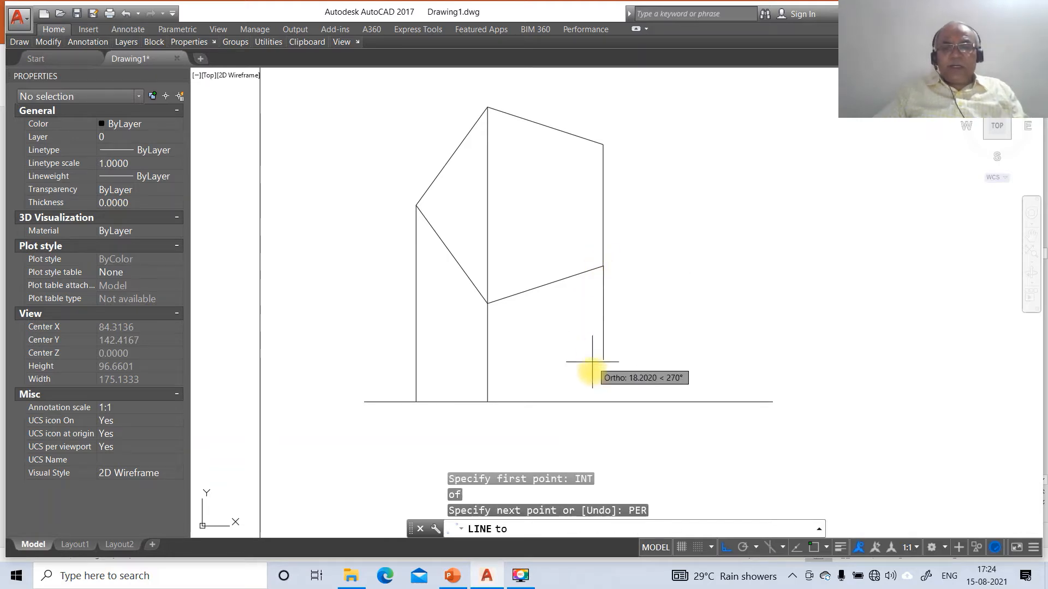
left_click(600, 403)
key("Return")
- Fillet the horizontal line with the left and right vertical projectors at radius 0, trimming both overhanging ends
type("F")
key("Return")
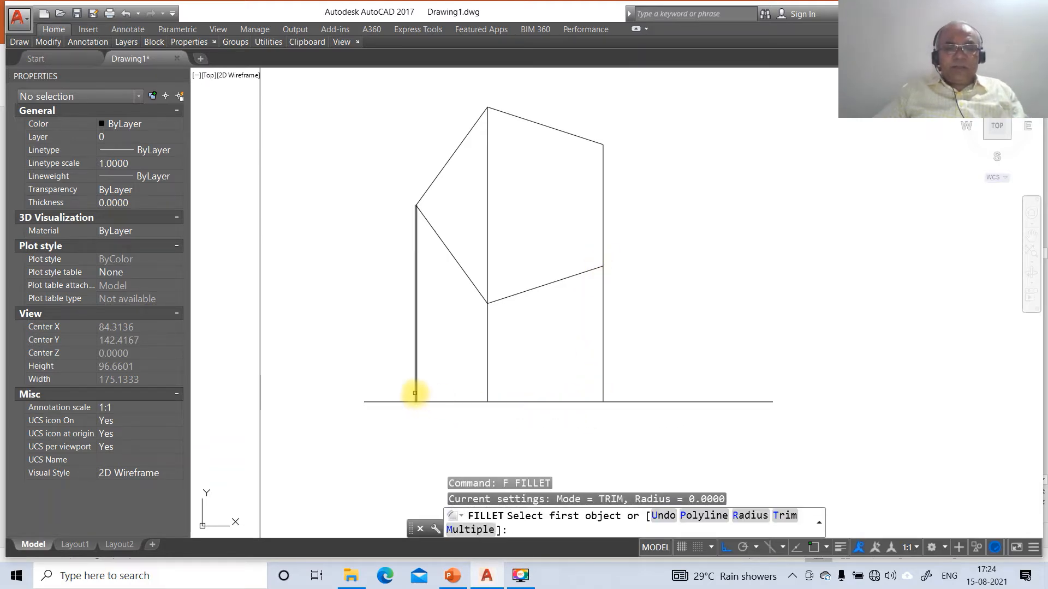
left_click(415, 390)
left_click(429, 401)
key("Return")
left_click(548, 402)
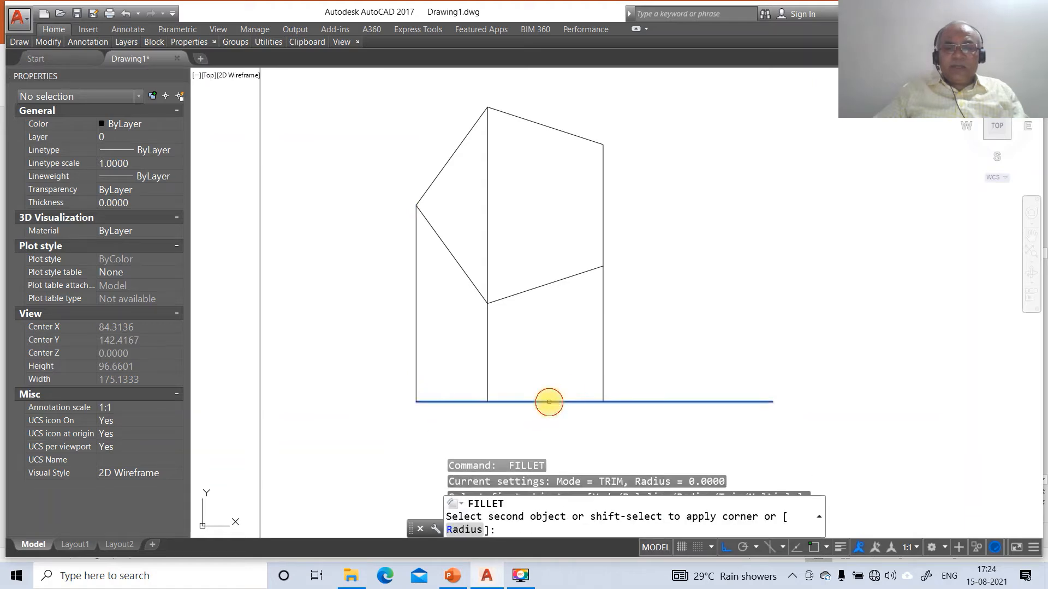
left_click(603, 383)
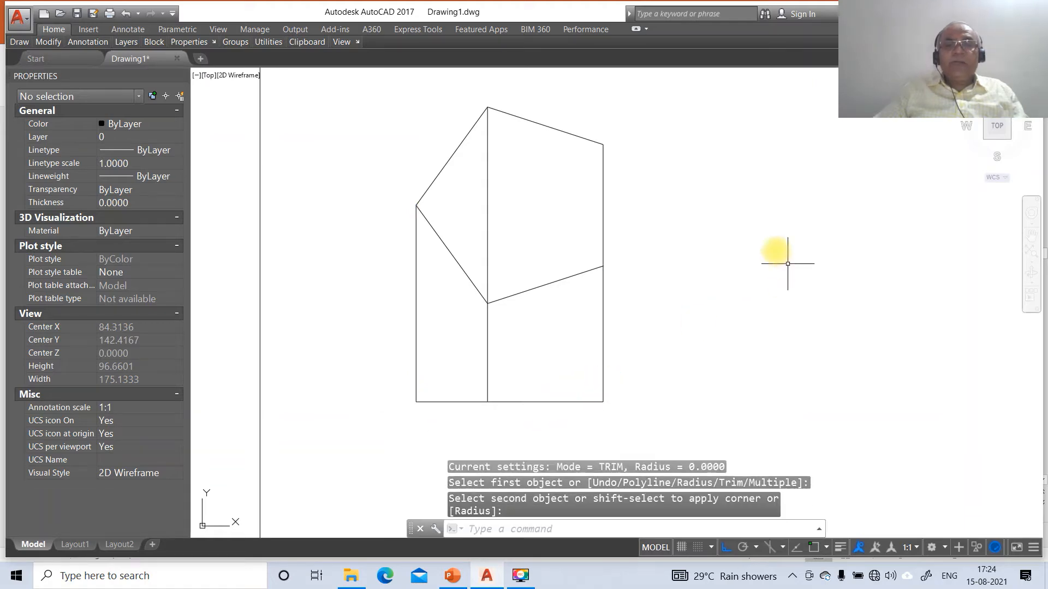
- Move the pentagon to layer FV
left_click(539, 123)
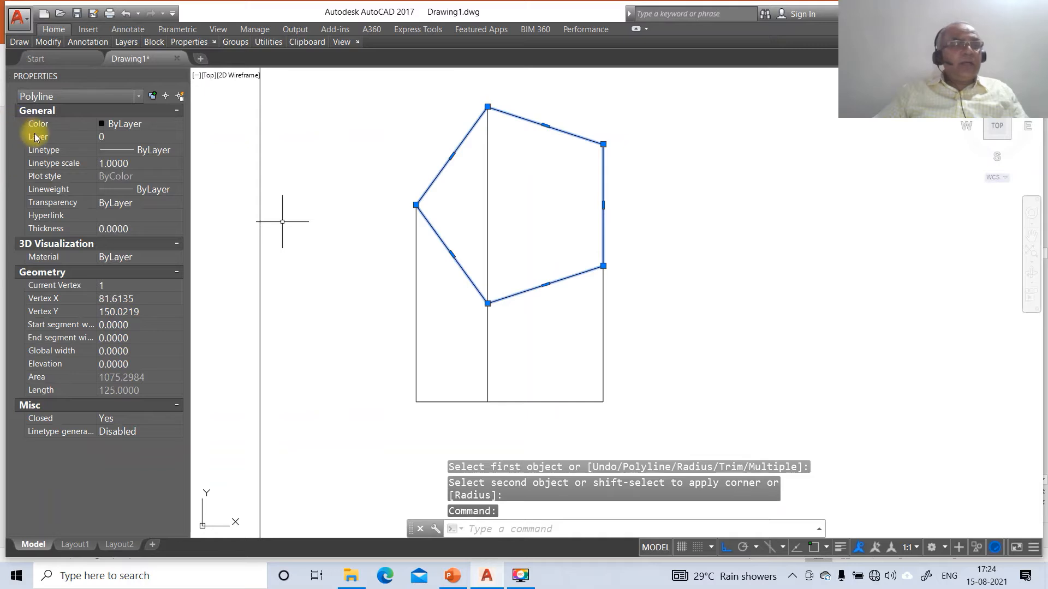
left_click(177, 136)
left_click(131, 163)
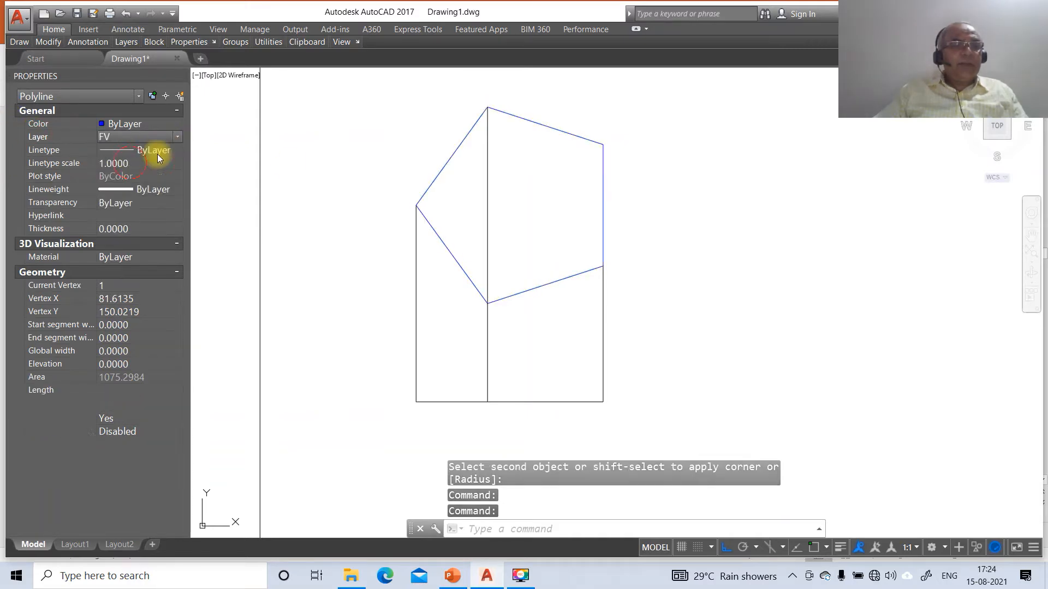
key("Escape")
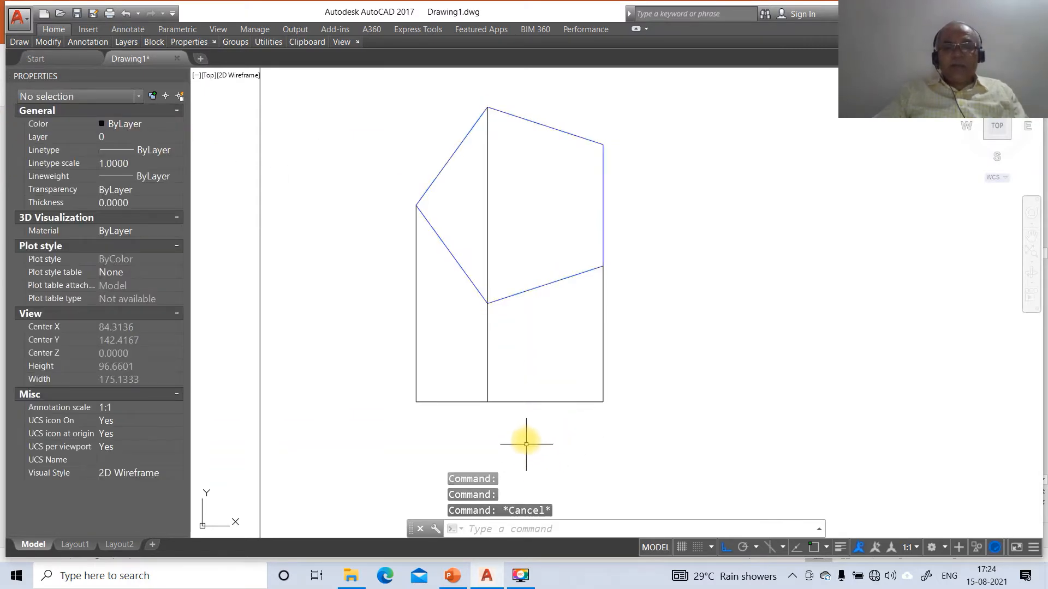
- Move the horizontal line below the pentagon to layer TV
left_click(525, 402)
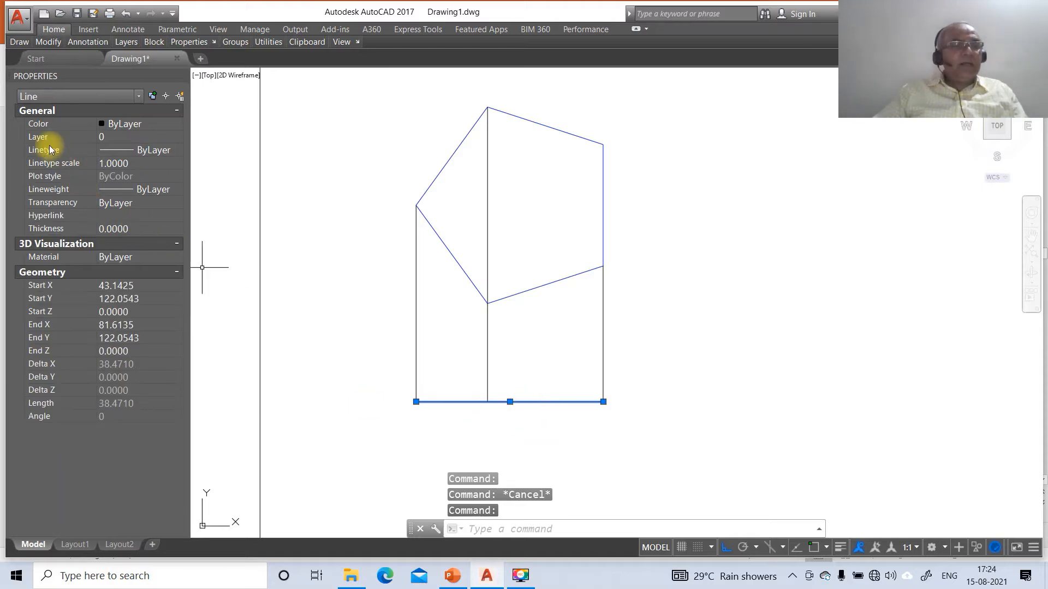
left_click(181, 137)
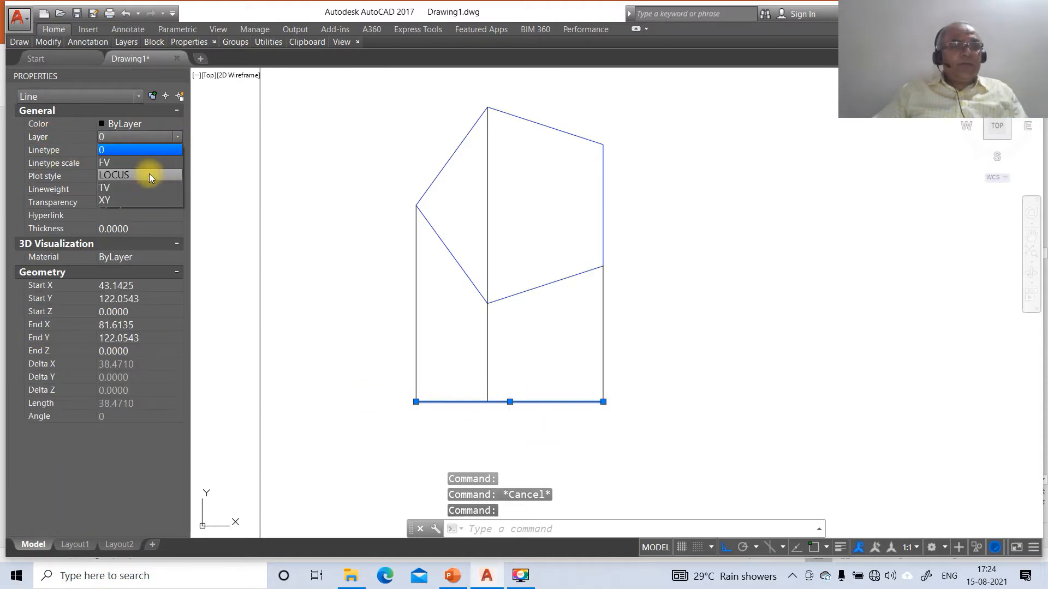
left_click(141, 185)
key("Escape")
key("Escape")
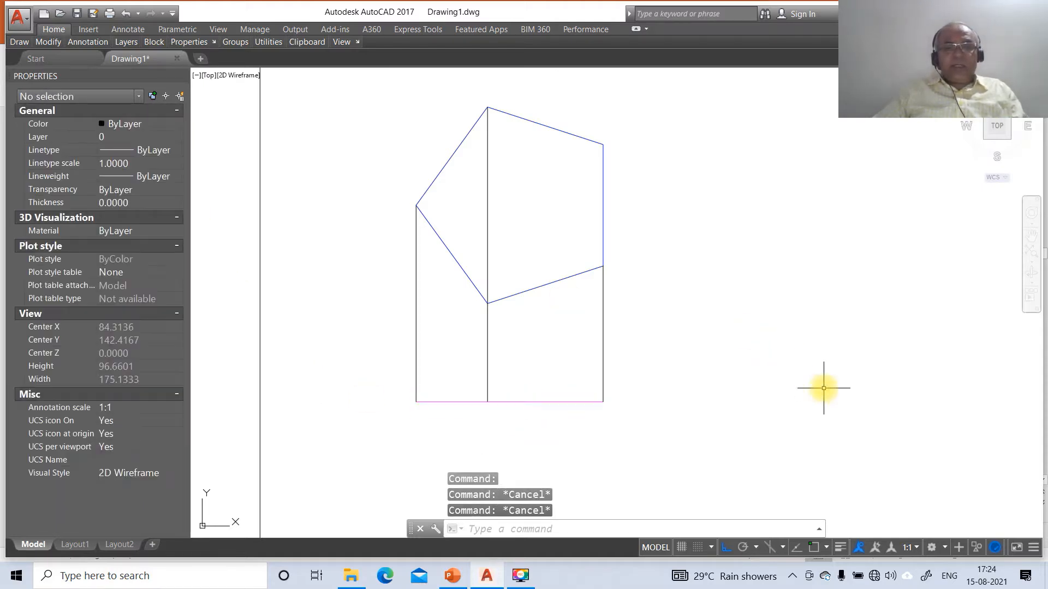
type("BR")
key("Return")
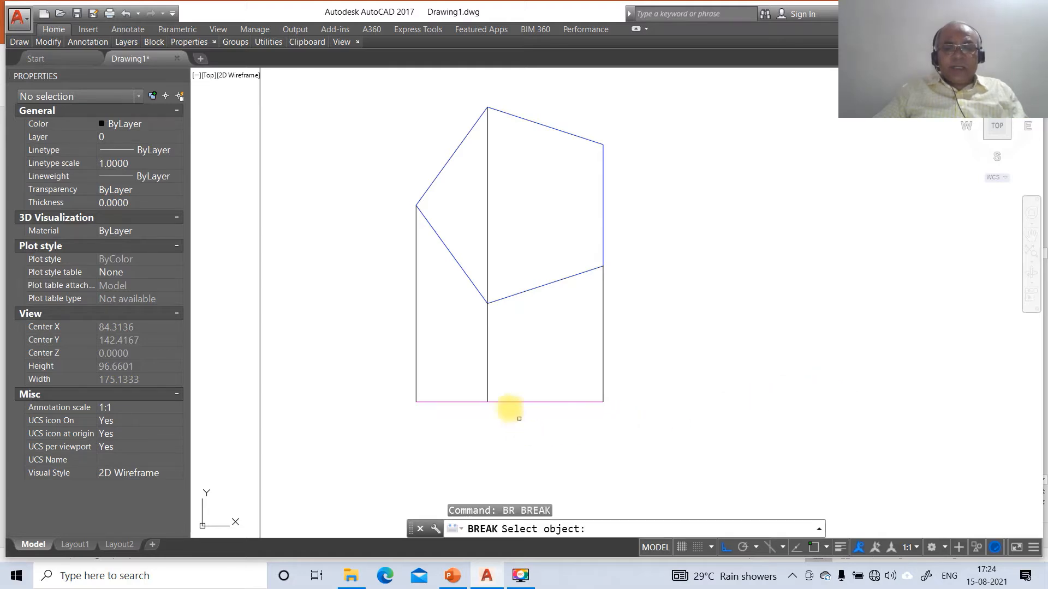
left_click(503, 400)
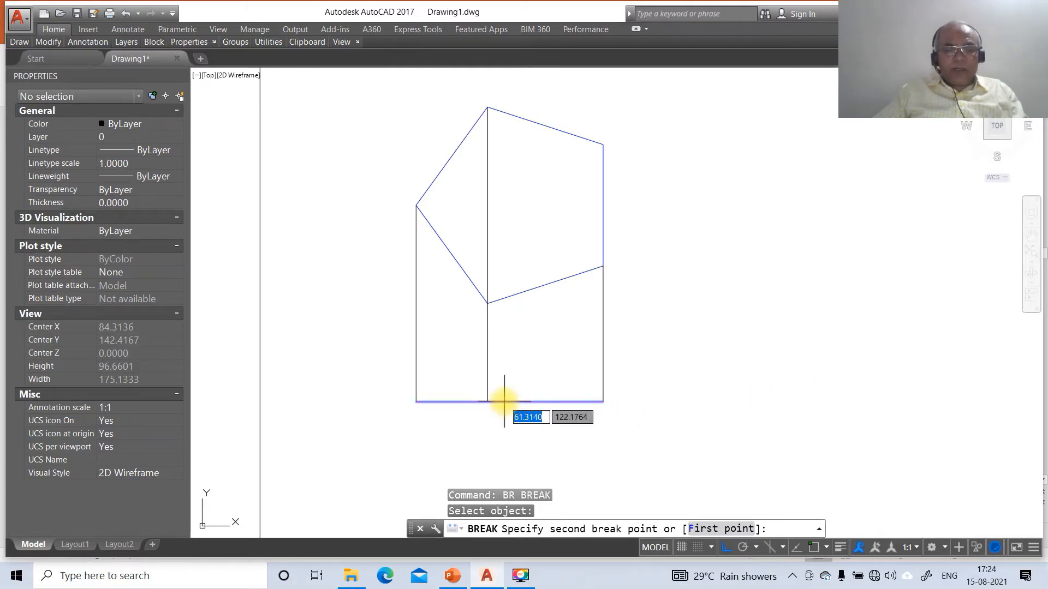
type("F")
key("Return")
type("INT")
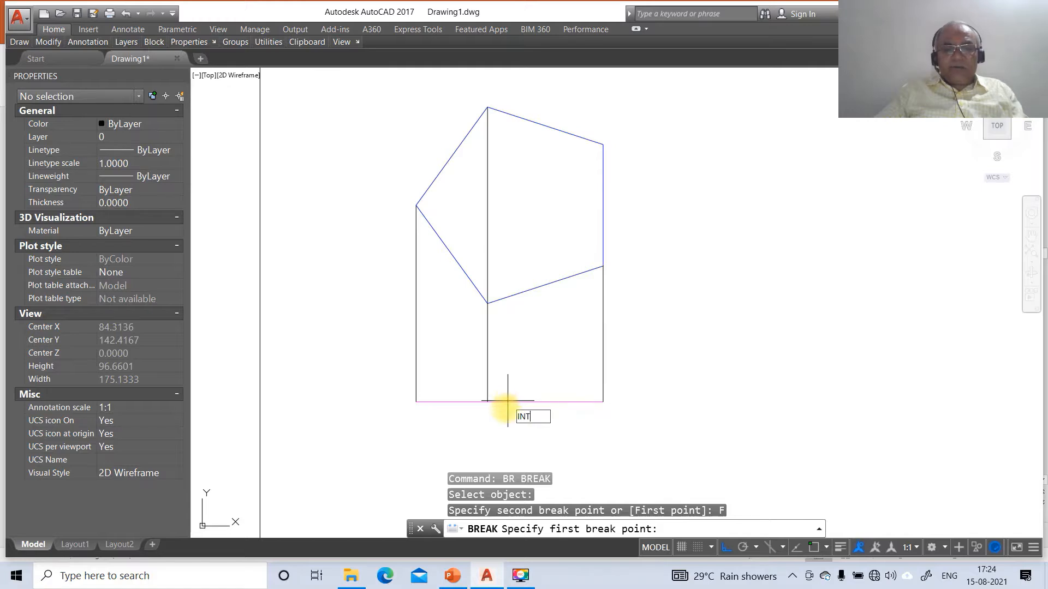
key("Return")
left_click(487, 402)
type("@")
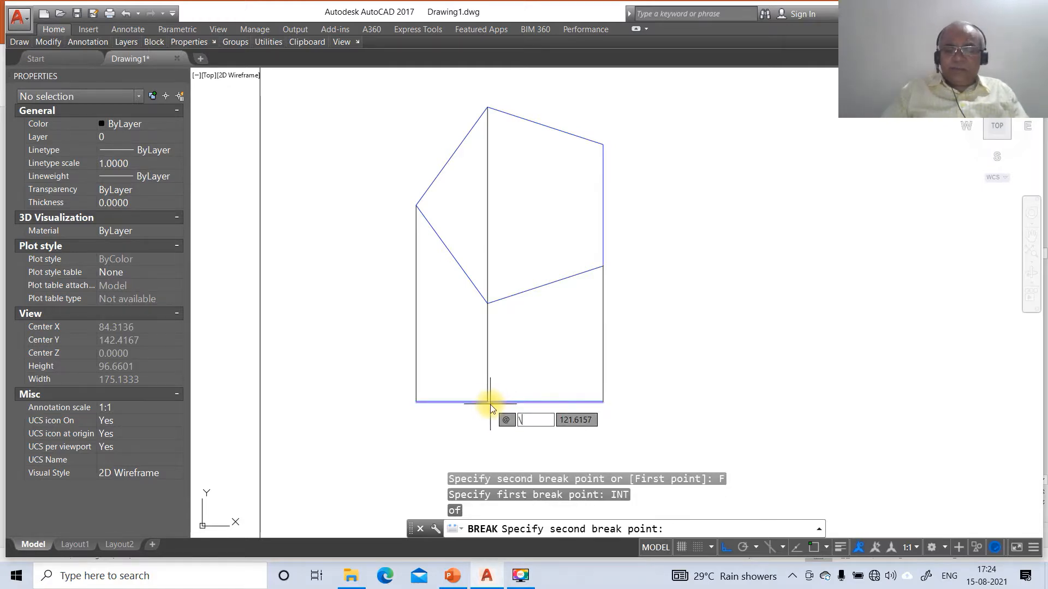
key("BackSpace")
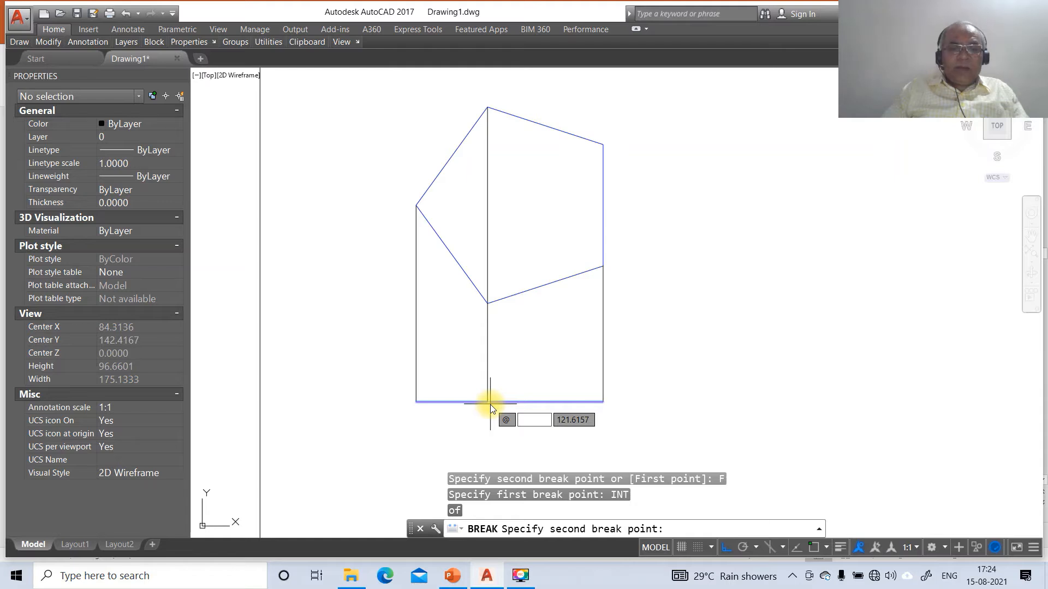
type("@")
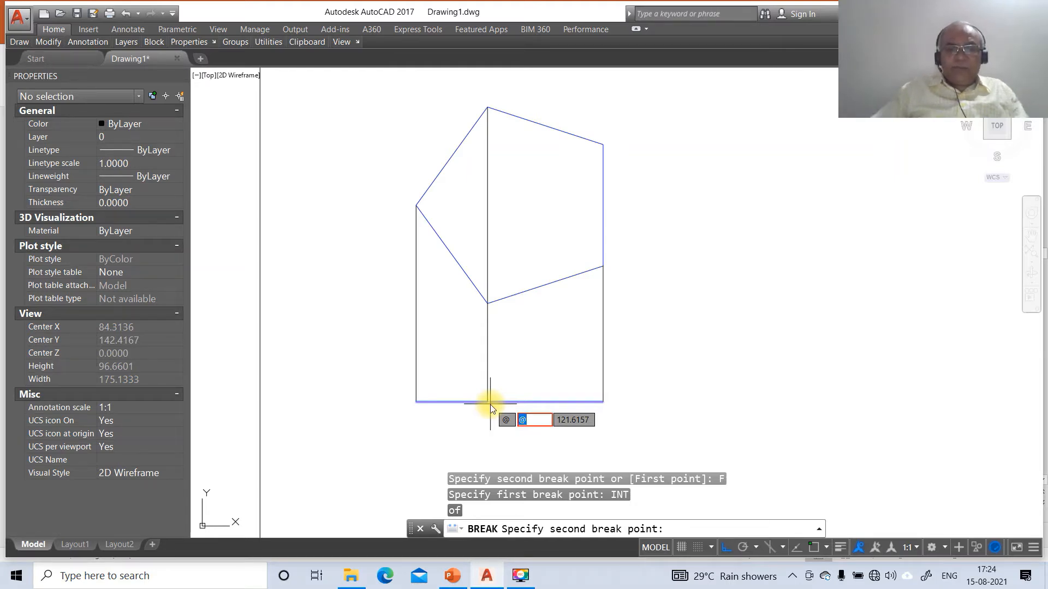
key("Escape")
- Break the horizontal TV line at its intersection with the middle projector, using @ as the second break point
key("Return")
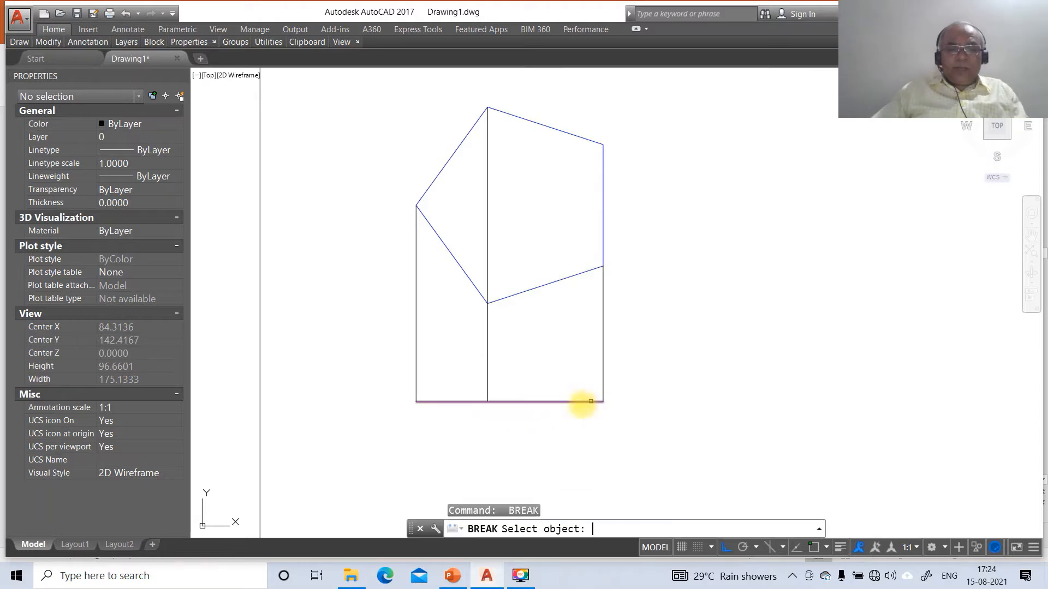
left_click(522, 403)
type("F")
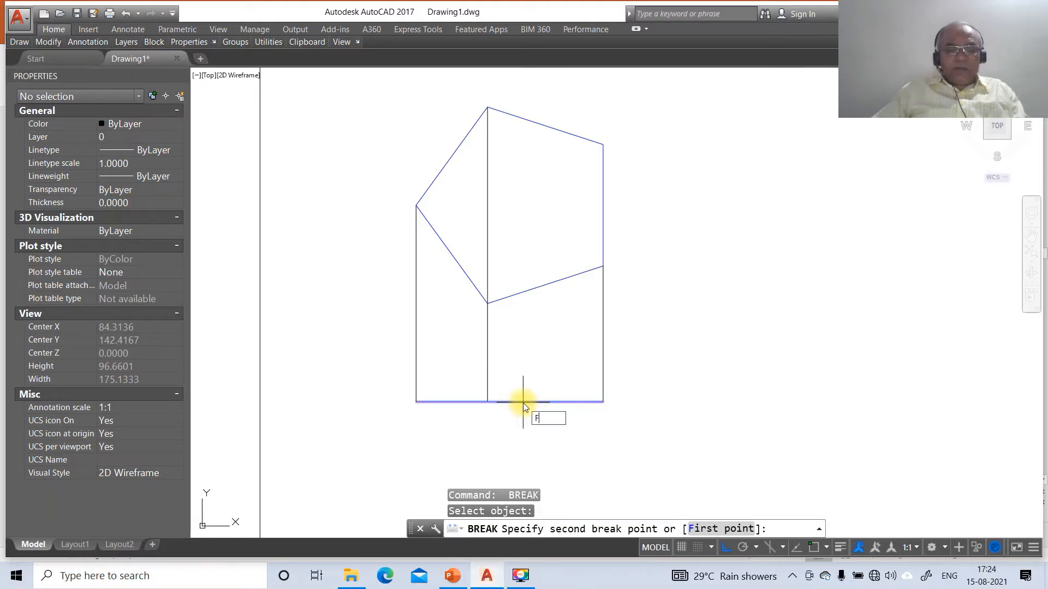
key("Return")
type("INT")
key("Return")
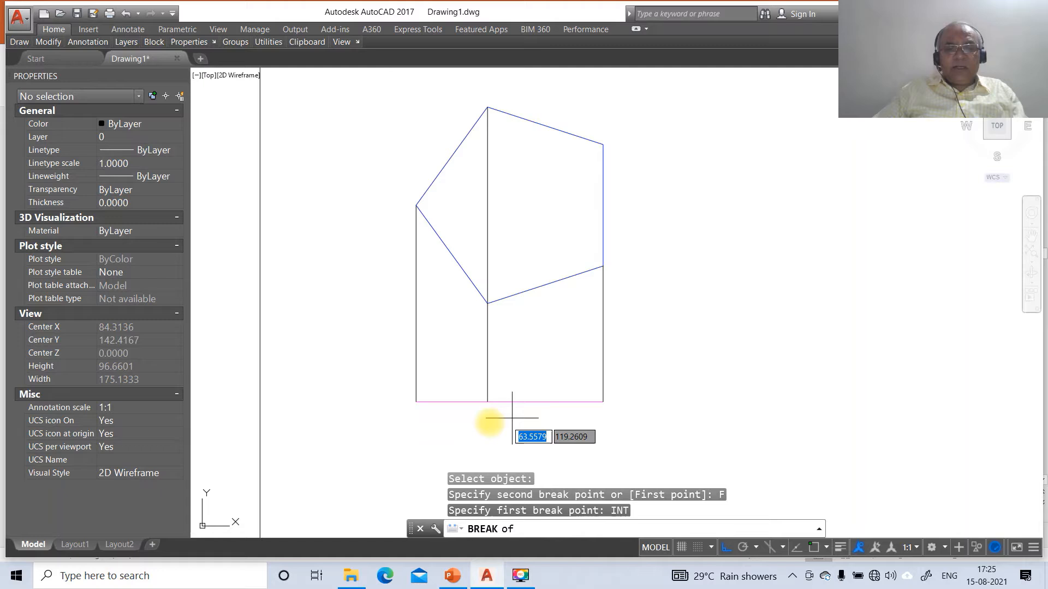
left_click(487, 402)
type("@")
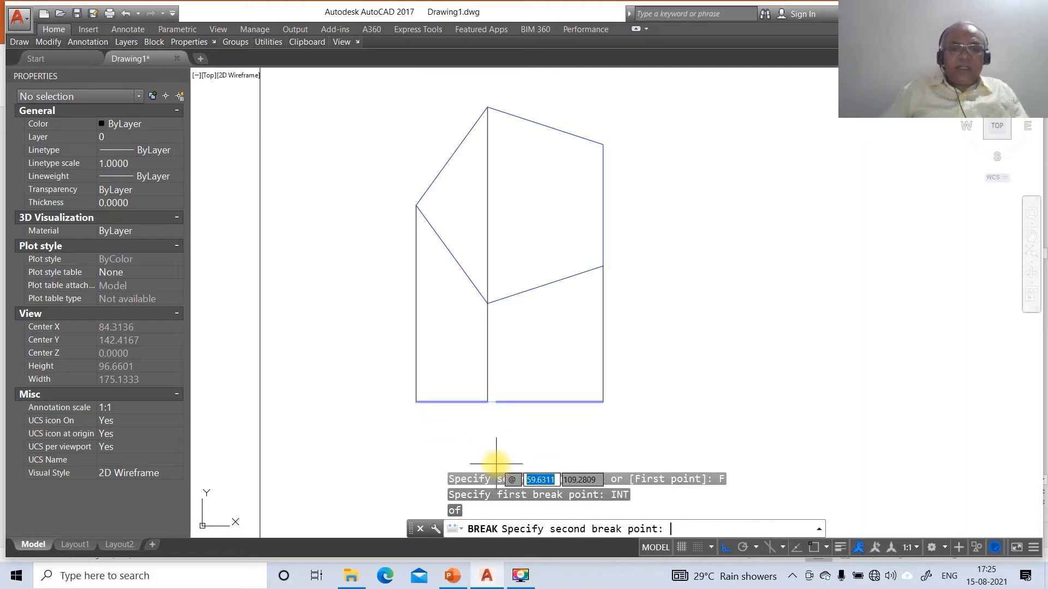
key("Return")
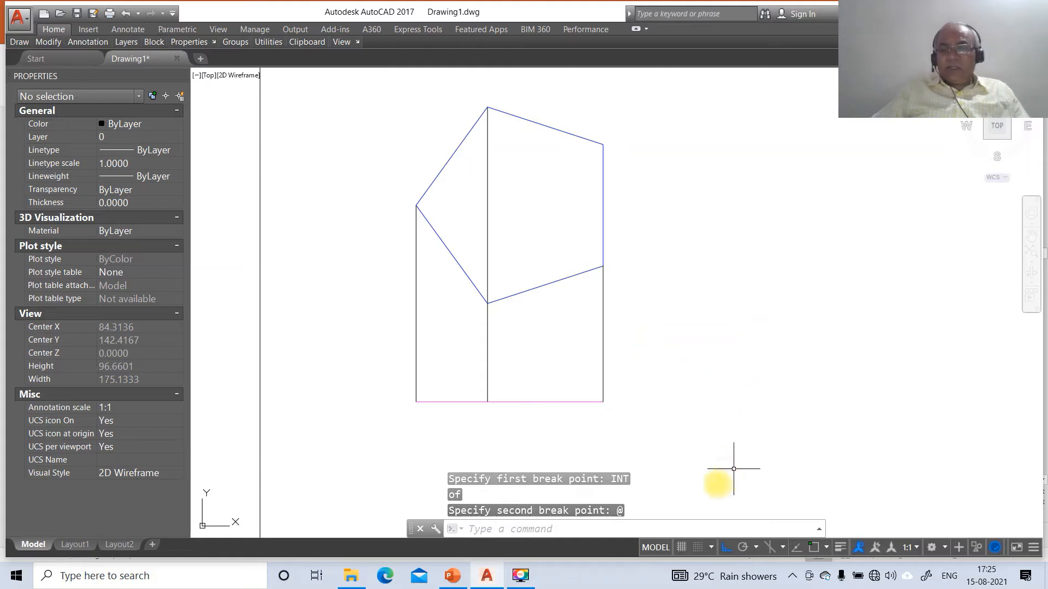
- Turn on lineweight display and restore the previous zoom showing the whole bordered sheet
left_click(841, 548)
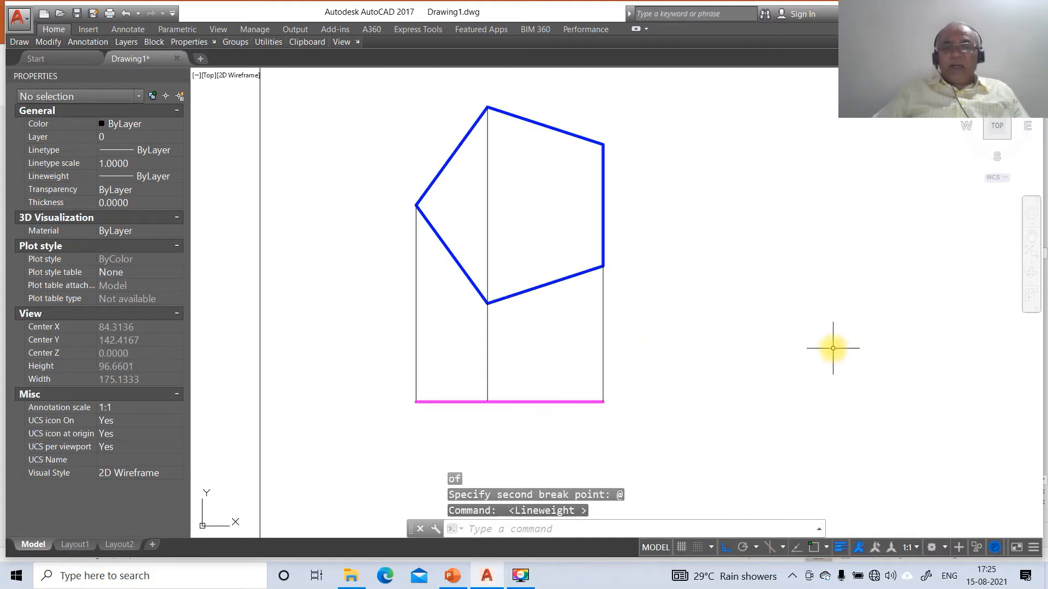
type("z")
key("Return")
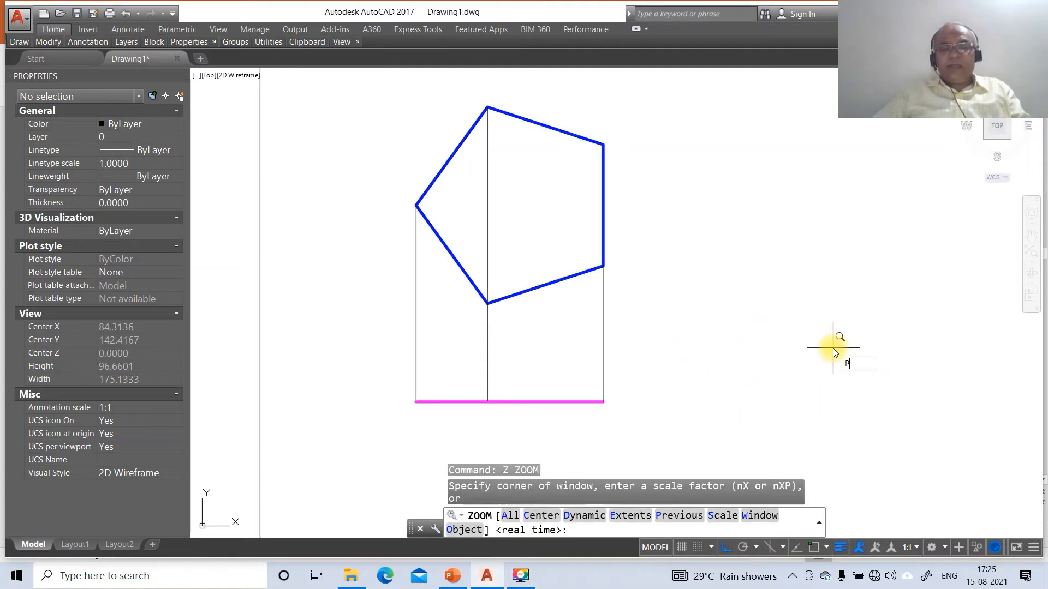
type("P")
key("Return")
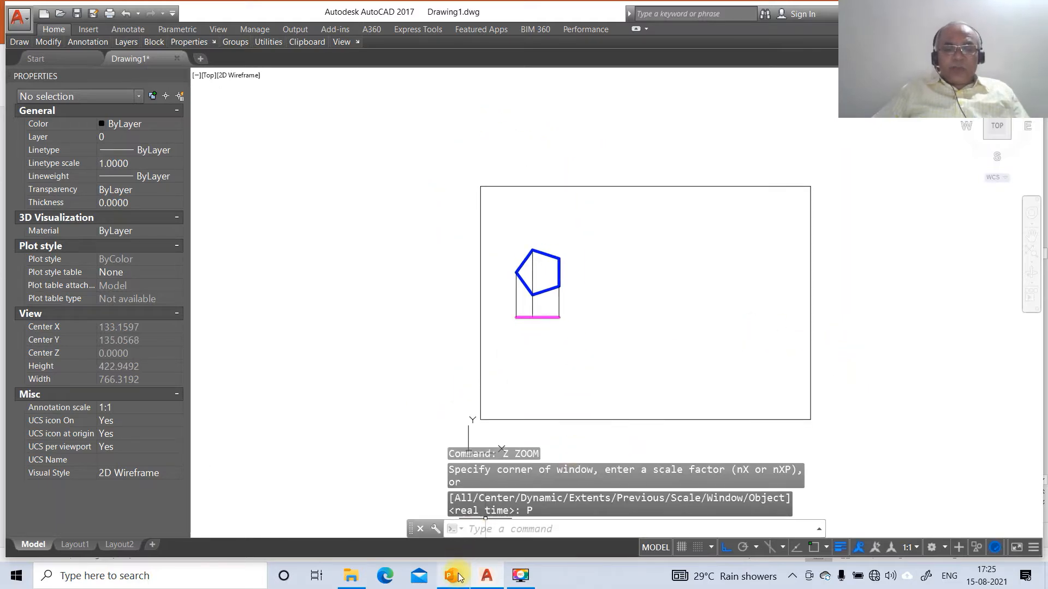
- Consult the 2D analysis slide in PowerPoint, return to AutoCAD and copy the broken TV line about 77 mm horizontally to the right
left_click(453, 576)
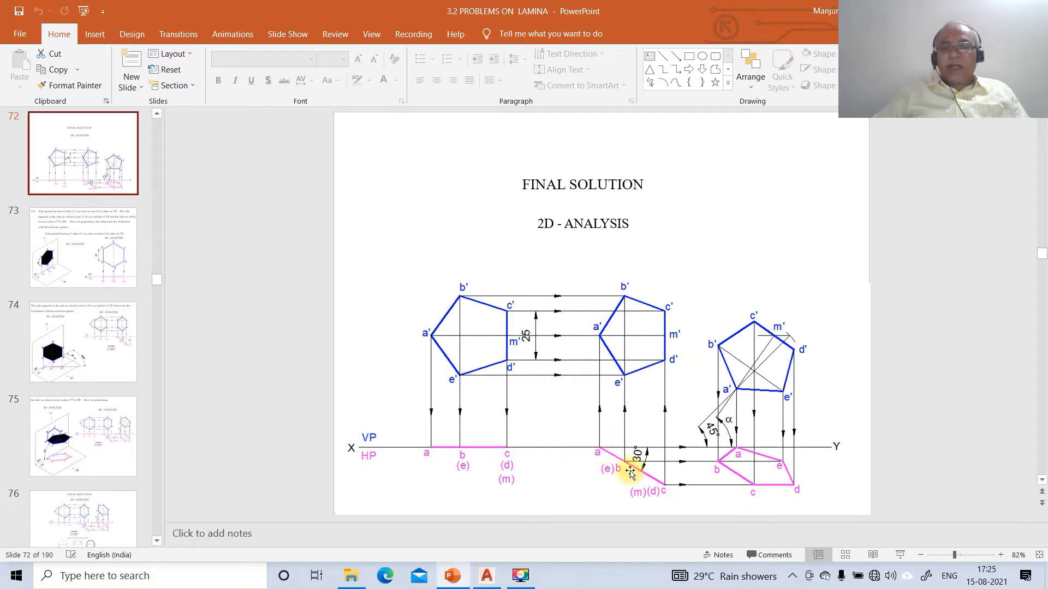
left_click(487, 576)
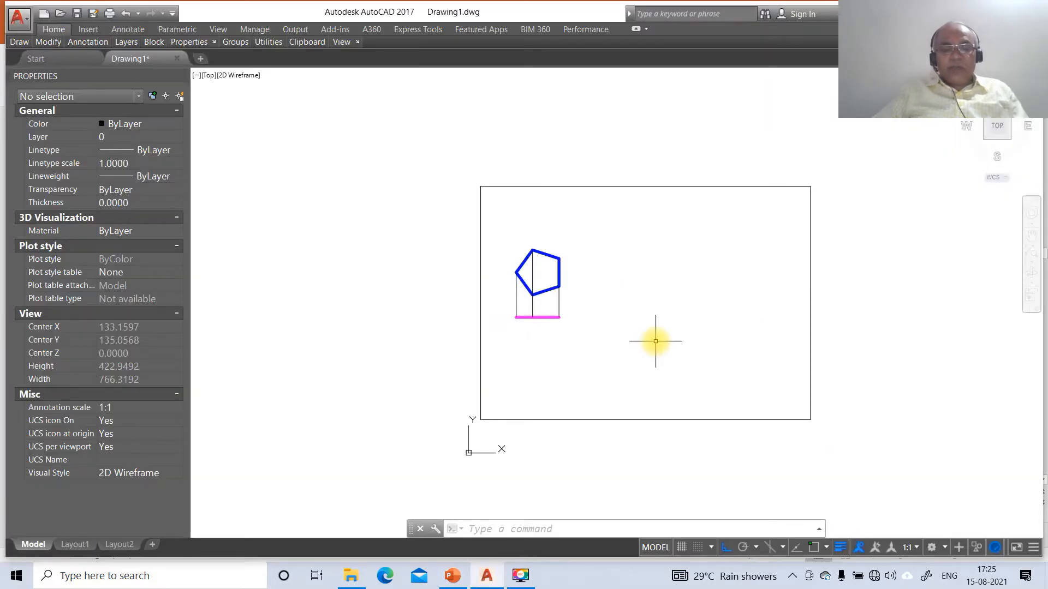
type("co")
key("Return")
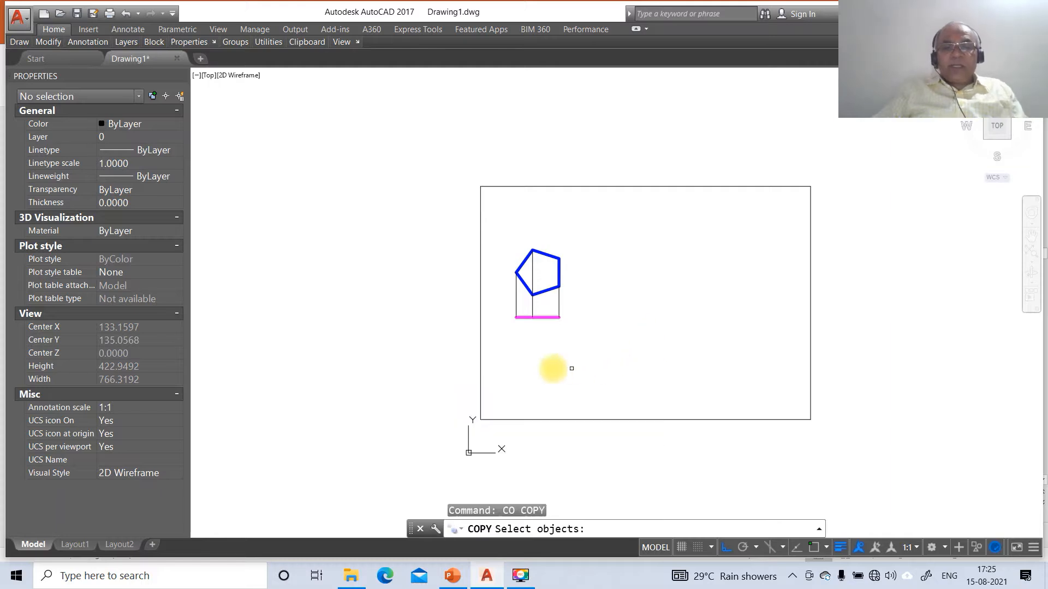
left_click(499, 314)
left_click(568, 333)
key("Return")
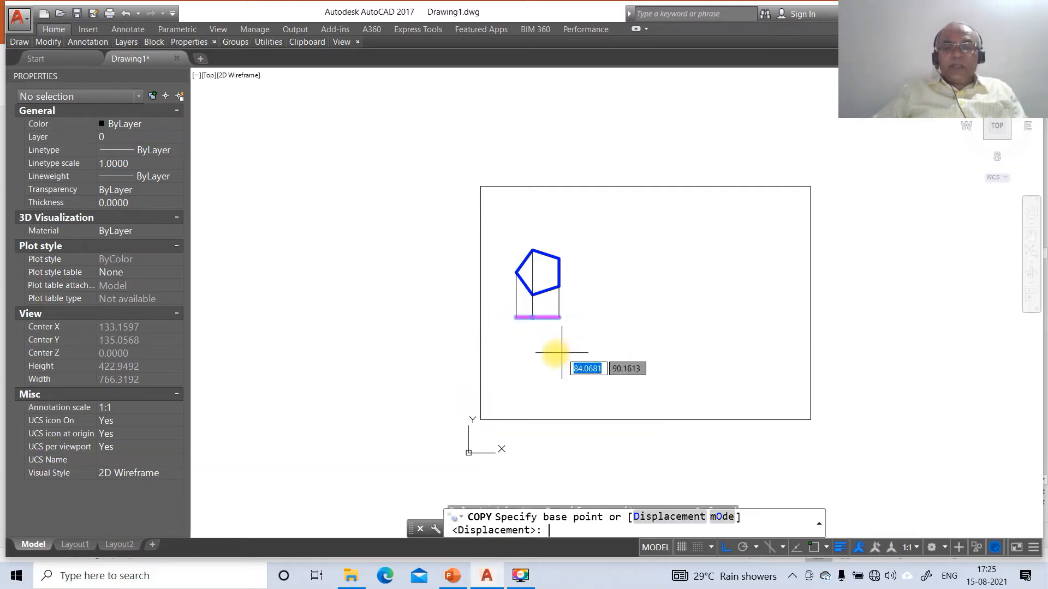
left_click(551, 347)
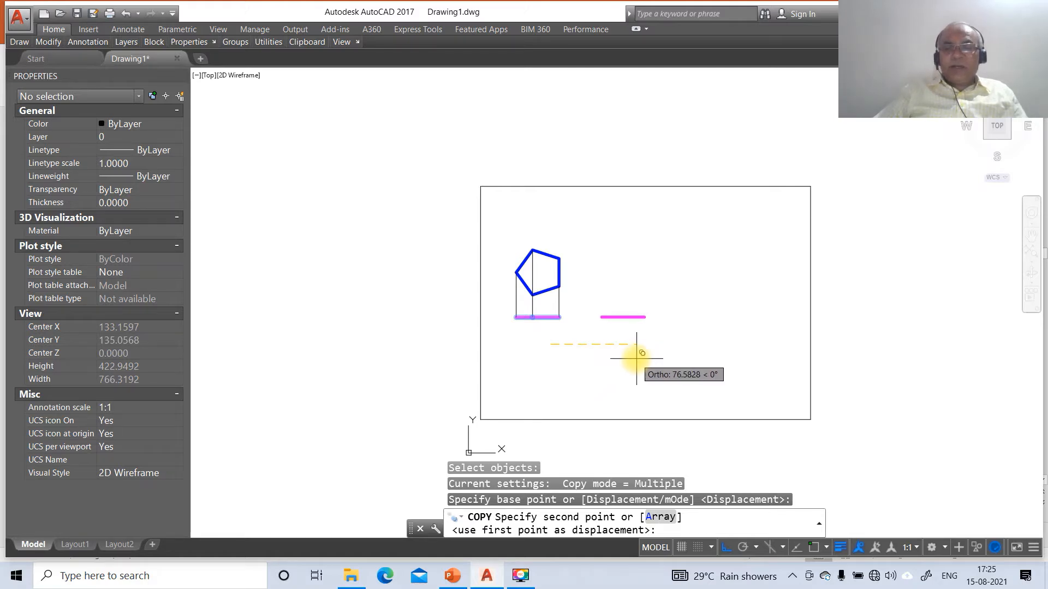
left_click(637, 359)
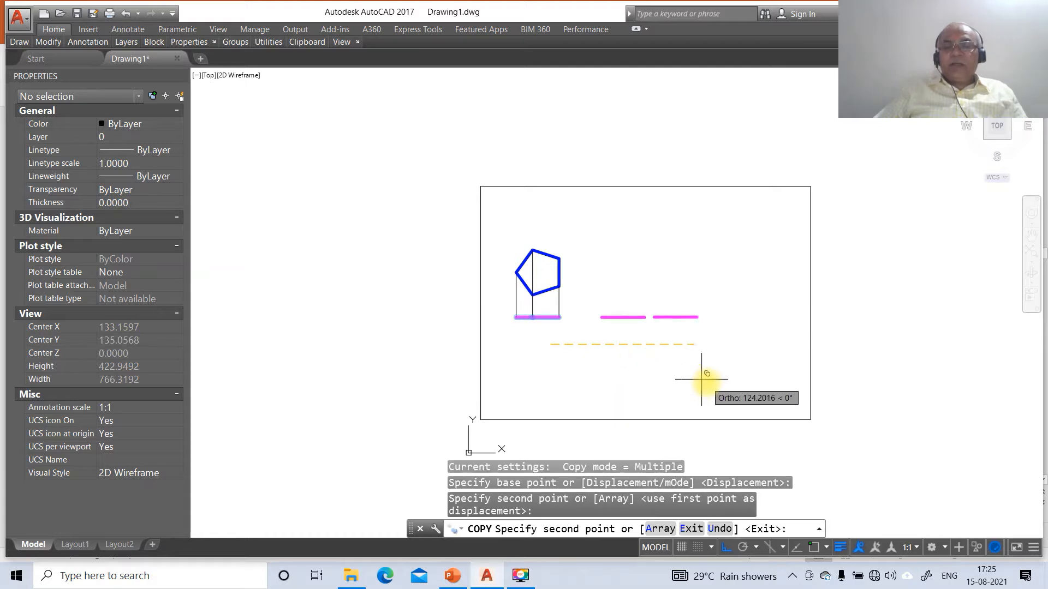
key("Return")
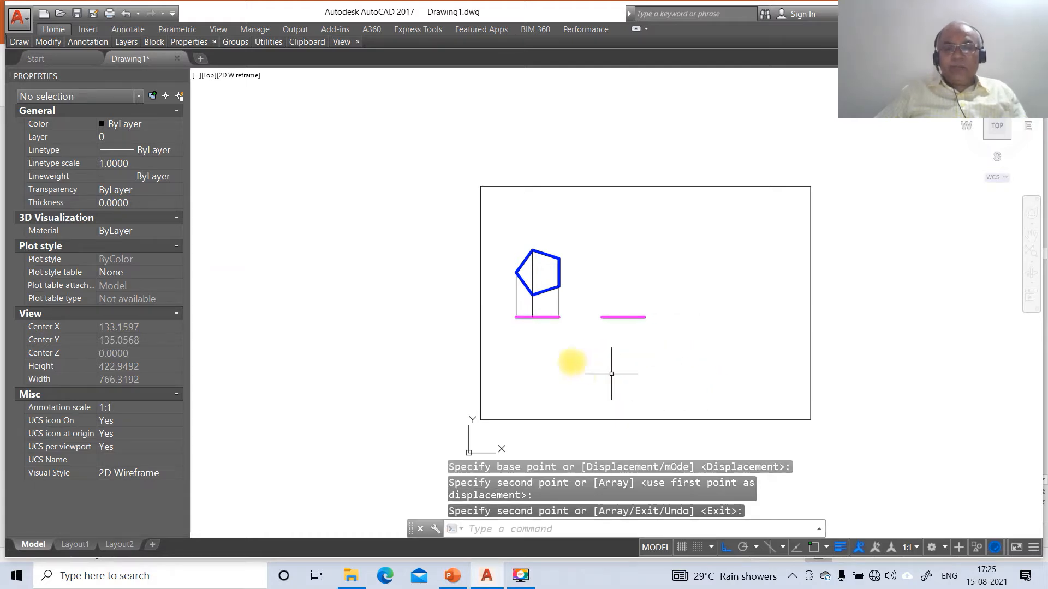
type("c")
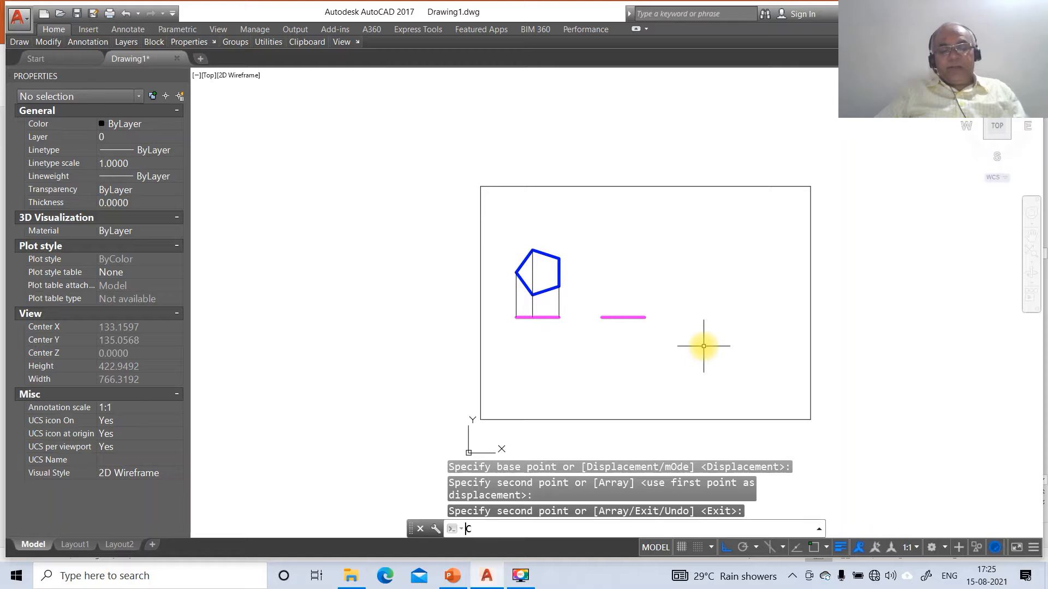
key("BackSpace")
type("R")
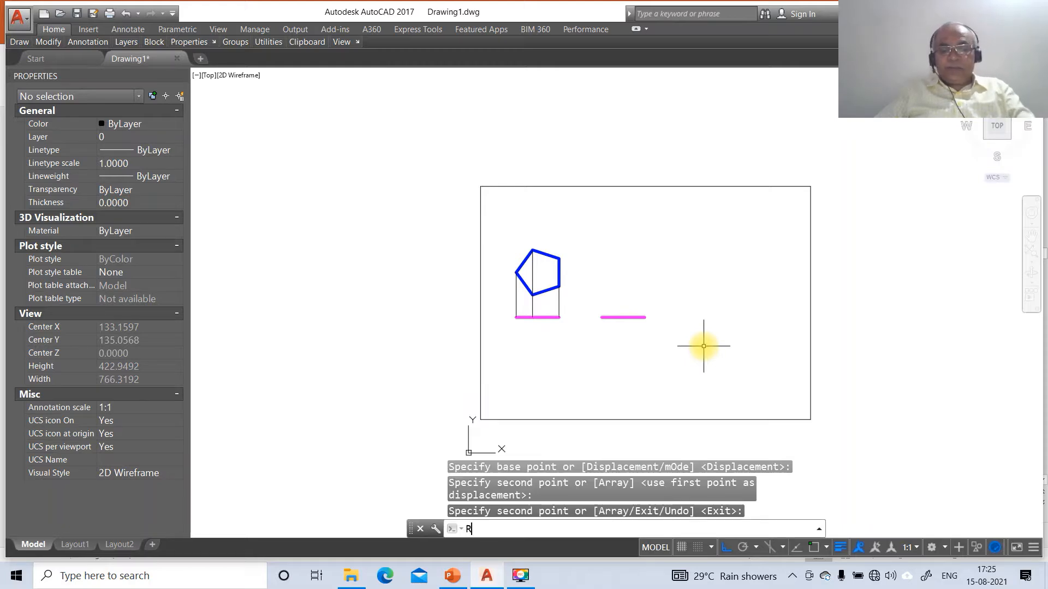
type("O")
key("Return")
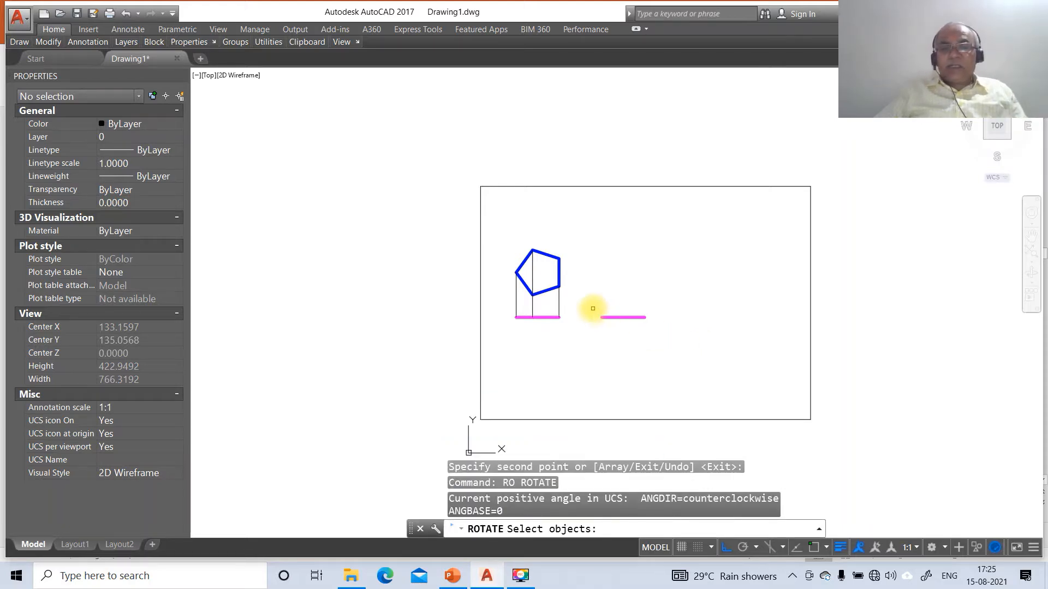
left_click(593, 308)
left_click(674, 346)
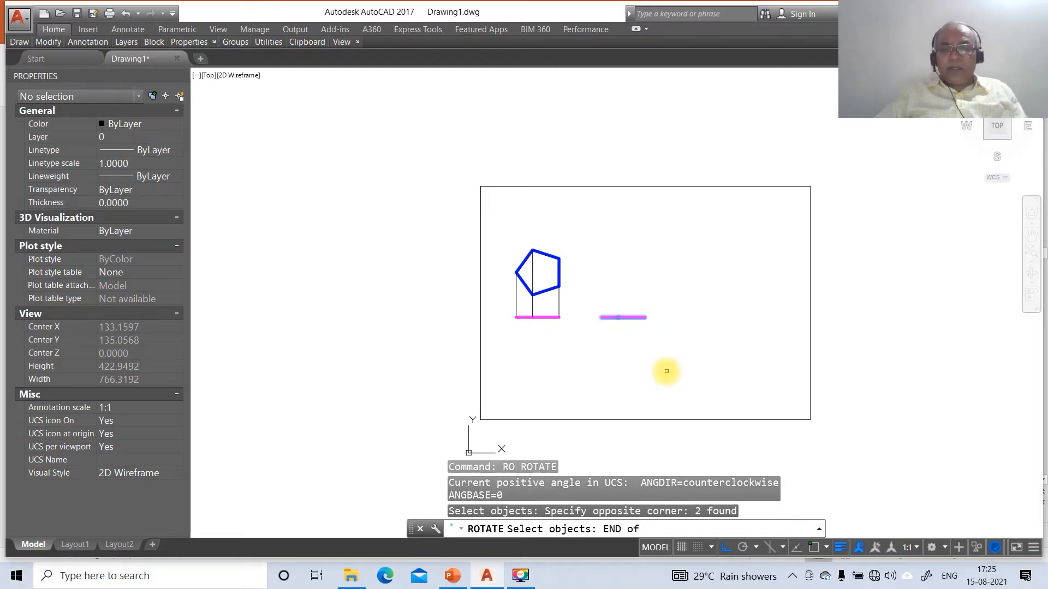
key("Escape")
- Rotate the copied TV line by -30 degrees about its left endpoint
key("Return")
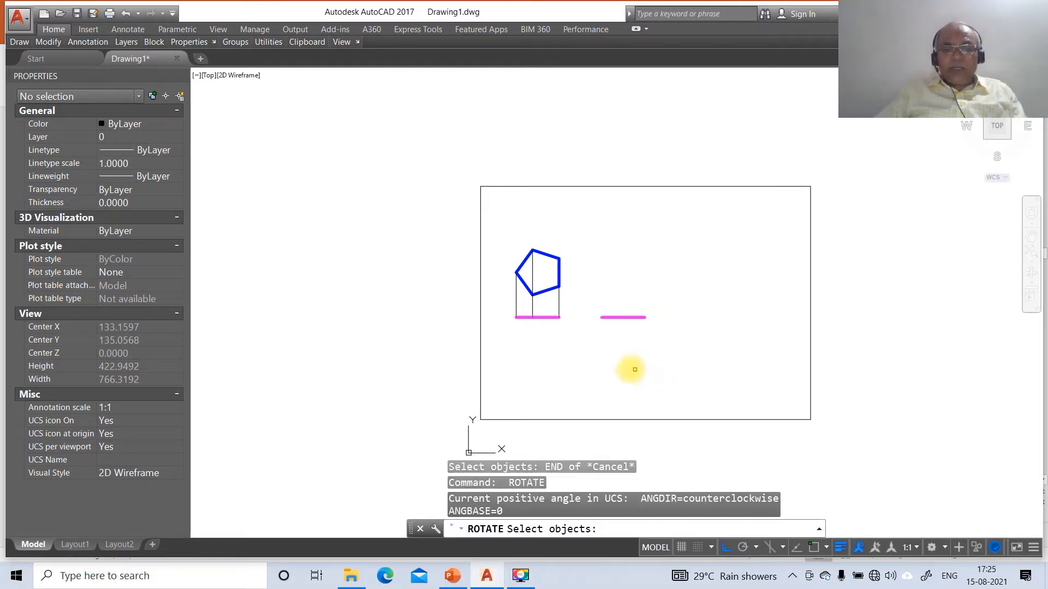
left_click(587, 295)
left_click(671, 353)
key("Return")
type("E")
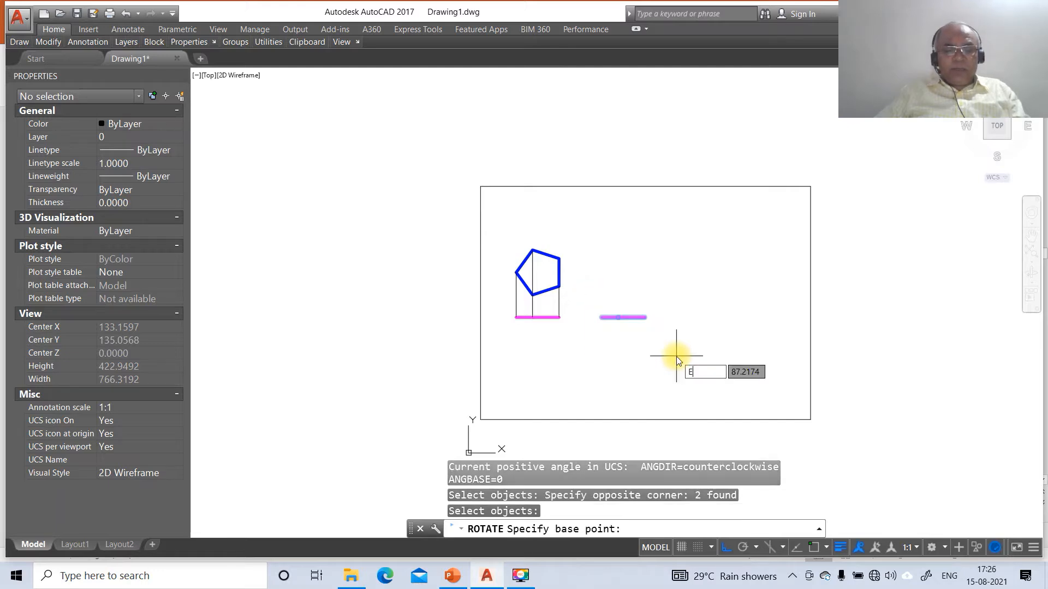
type("ND")
key("Return")
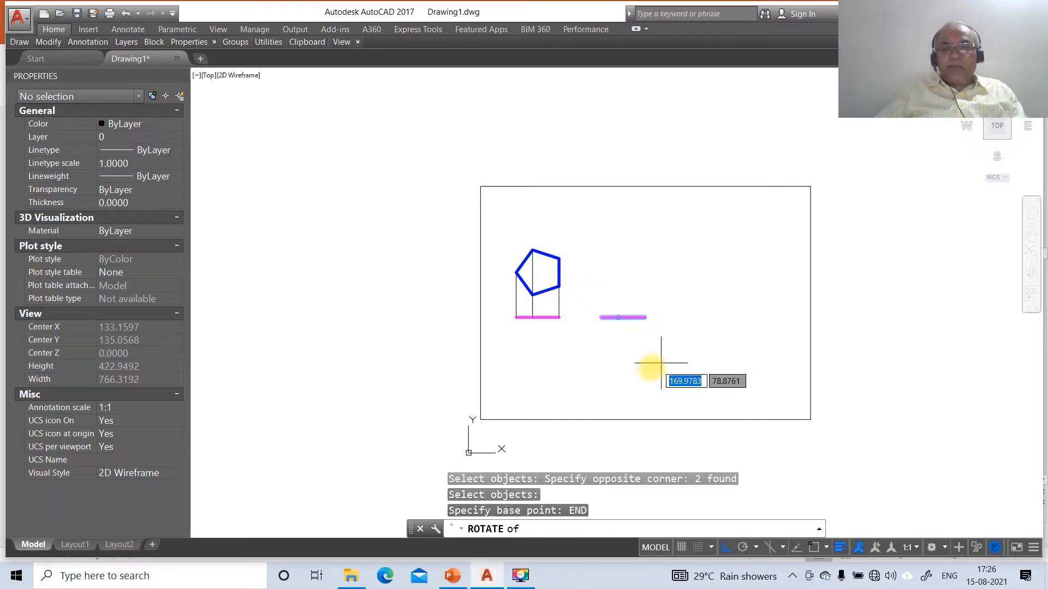
left_click(602, 322)
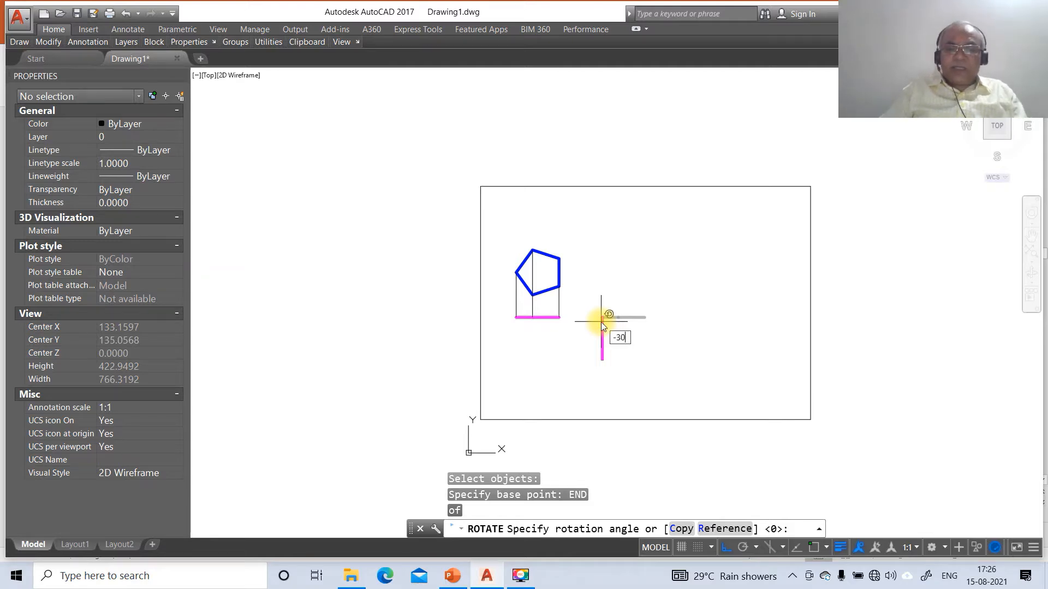
key("Return")
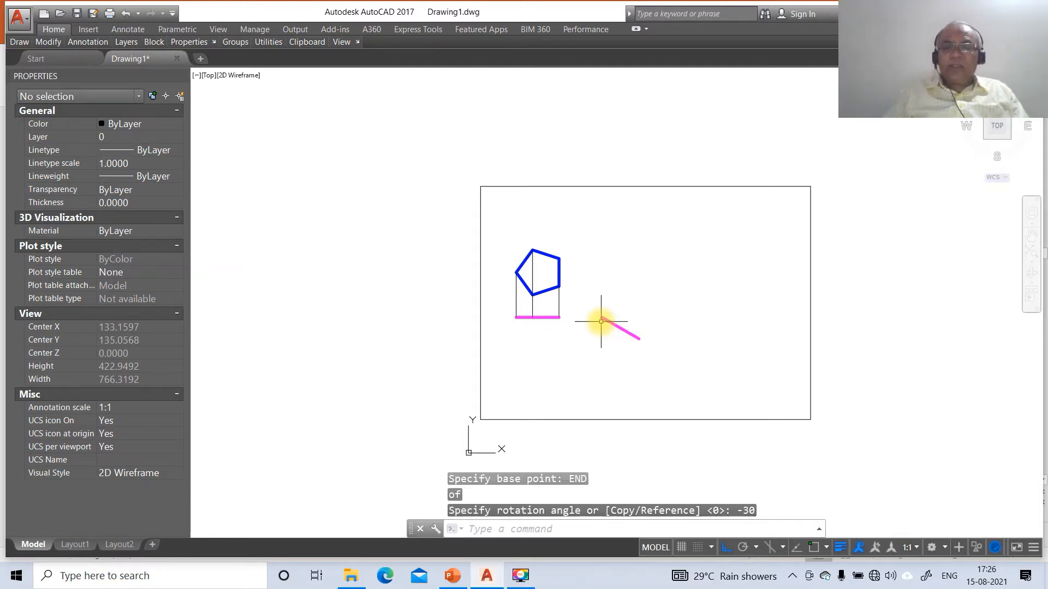
- Draw a horizontal projector from the pentagon's left vertex, extending right past the inclined TV line
type("z")
key("Return")
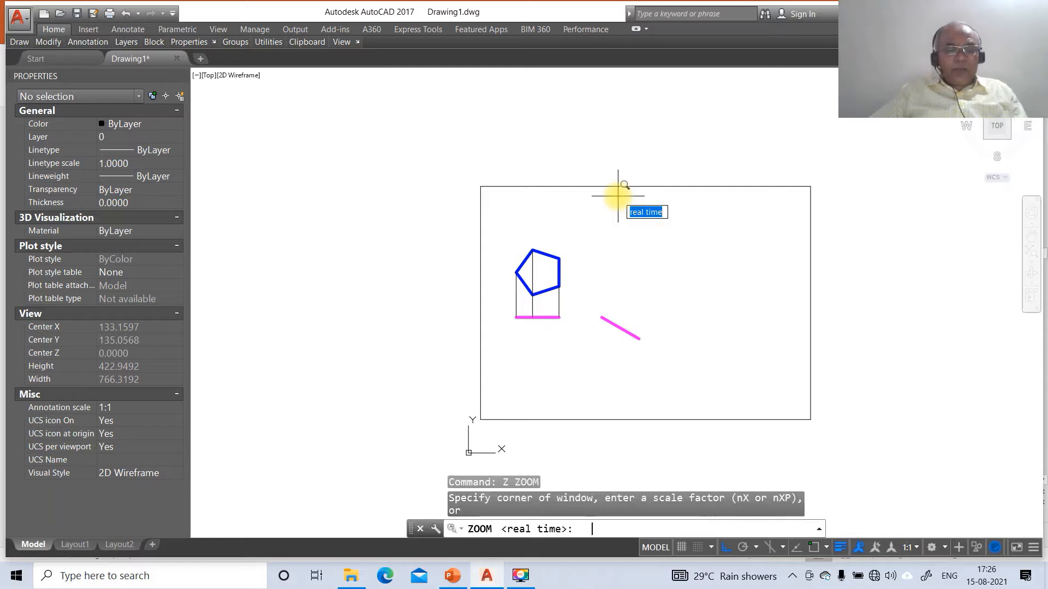
type("w")
key("Return")
left_click(501, 232)
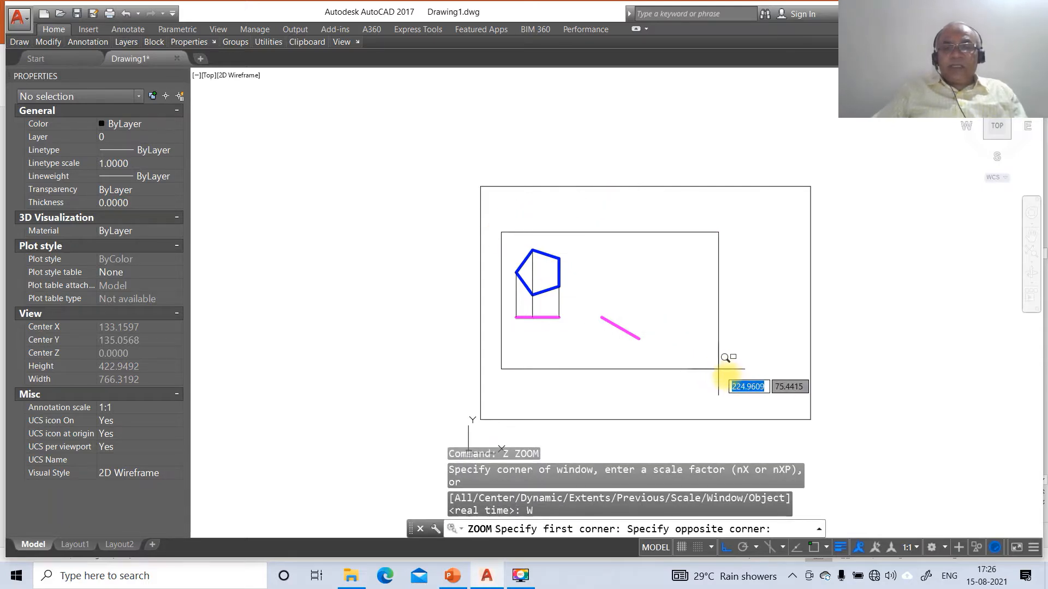
left_click(780, 405)
type("L")
key("Return")
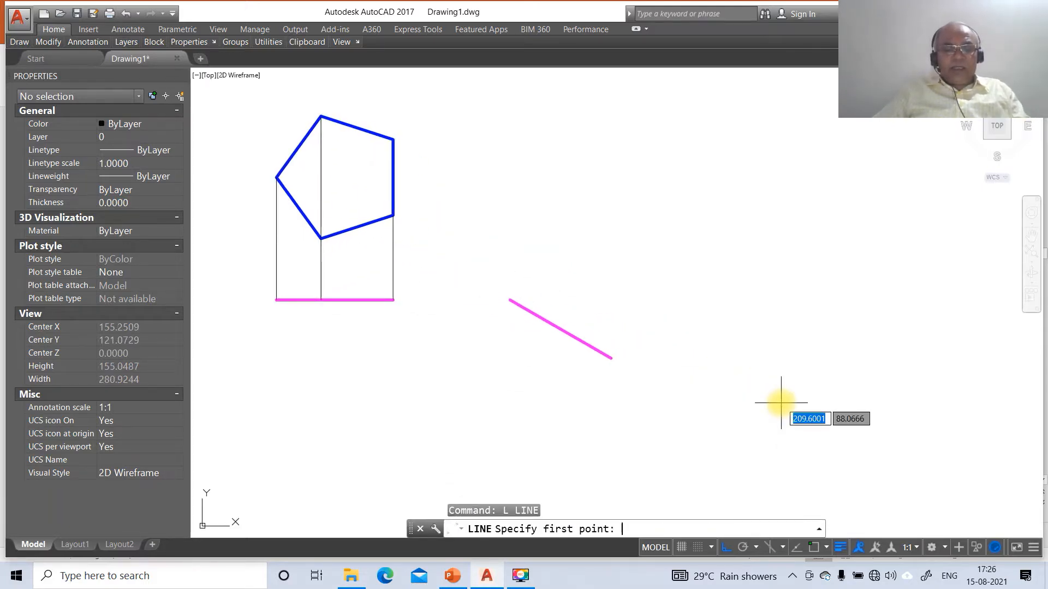
type("int")
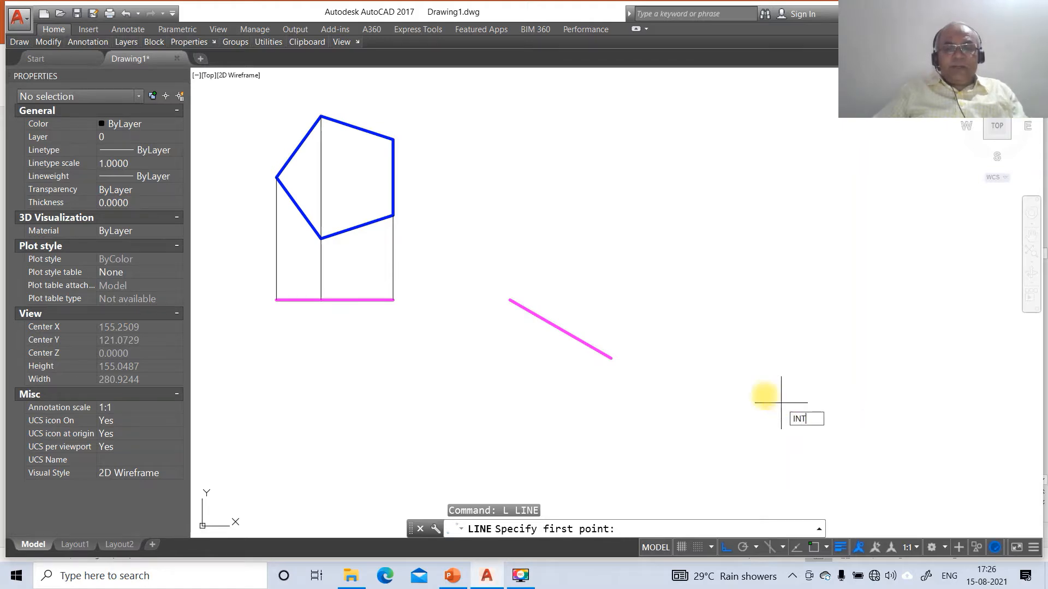
key("Return")
left_click(281, 171)
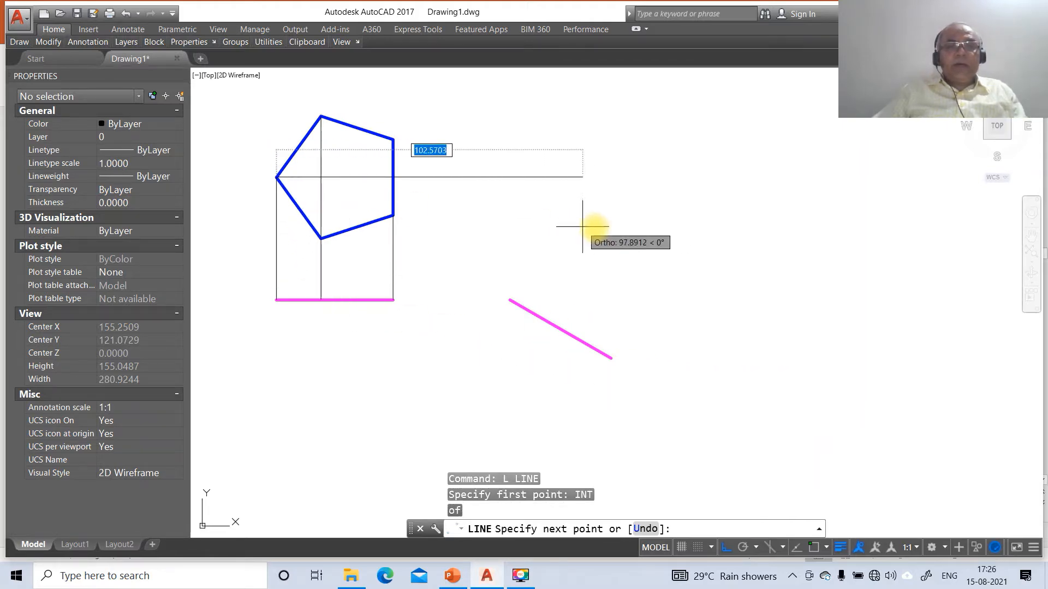
left_click(705, 236)
key("Return")
- Draw a vertical projector from the inclined line's upper left endpoint, perpendicular to the horizontal projector through the pentagon's left vertex
key("Return")
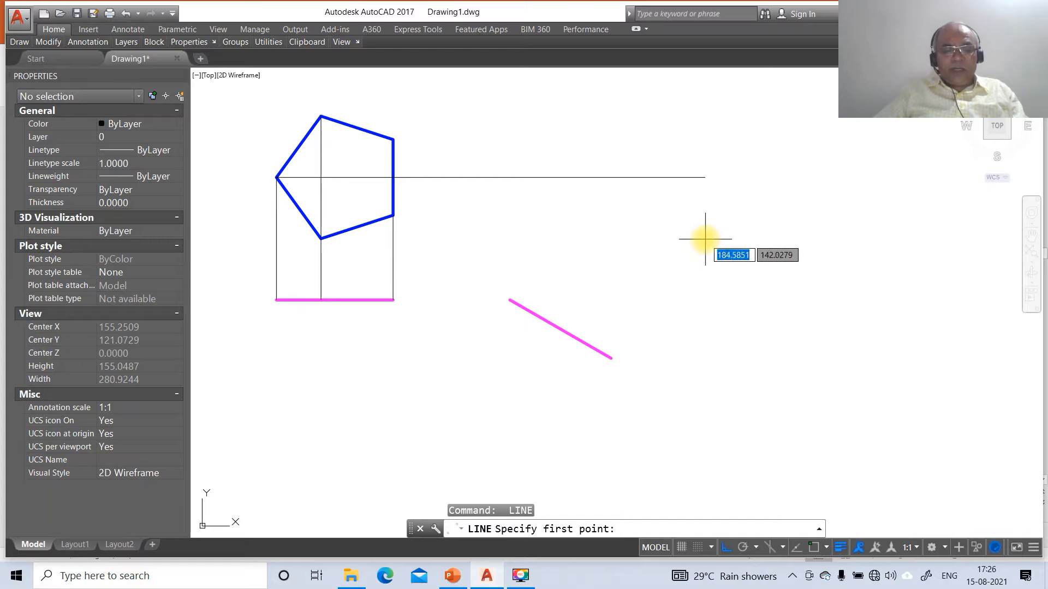
type("END")
key("Return")
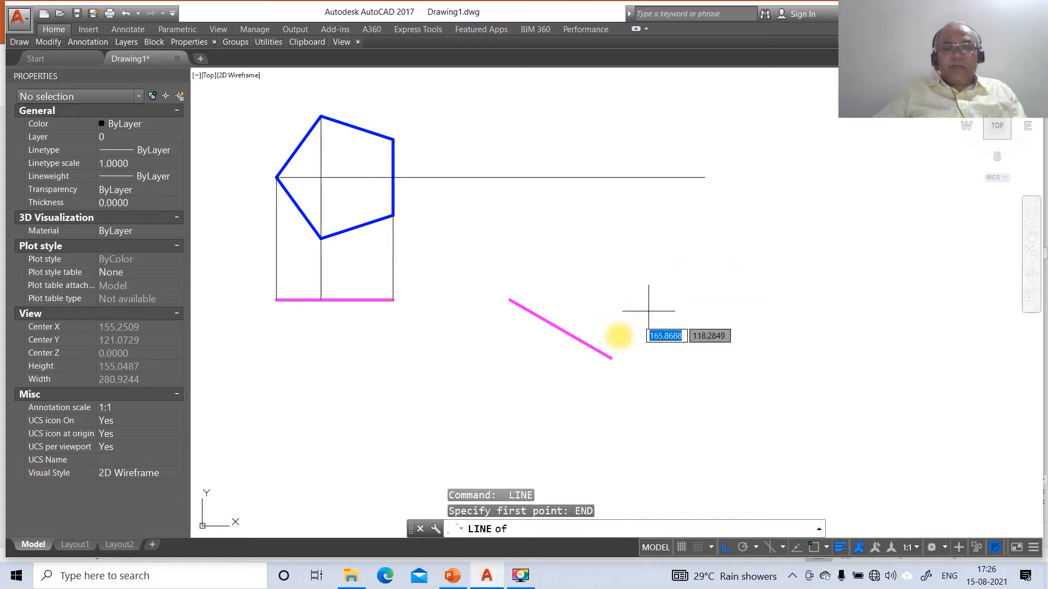
left_click(507, 301)
type("PER")
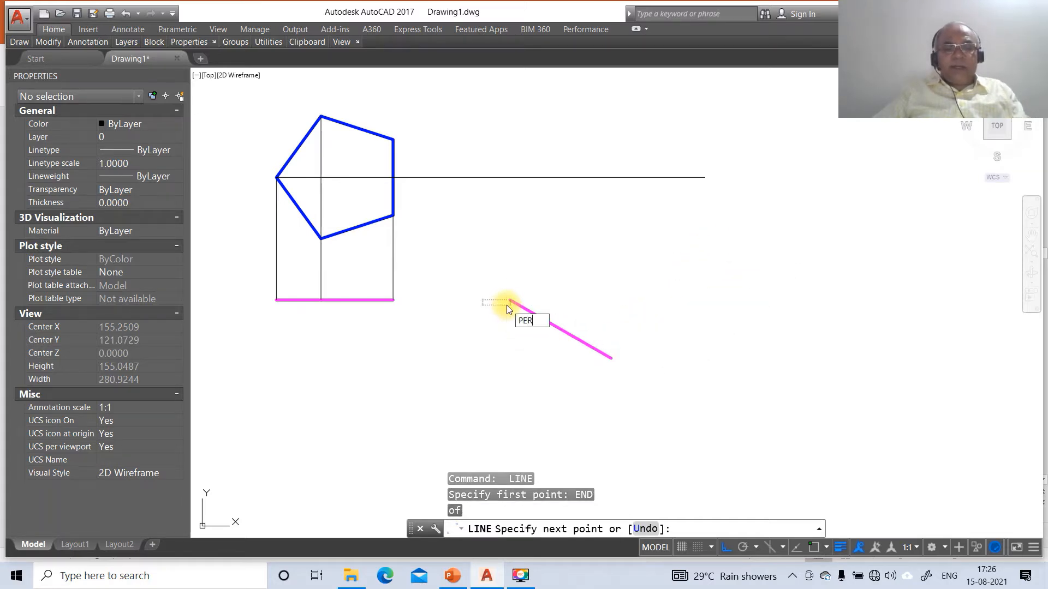
key("Return")
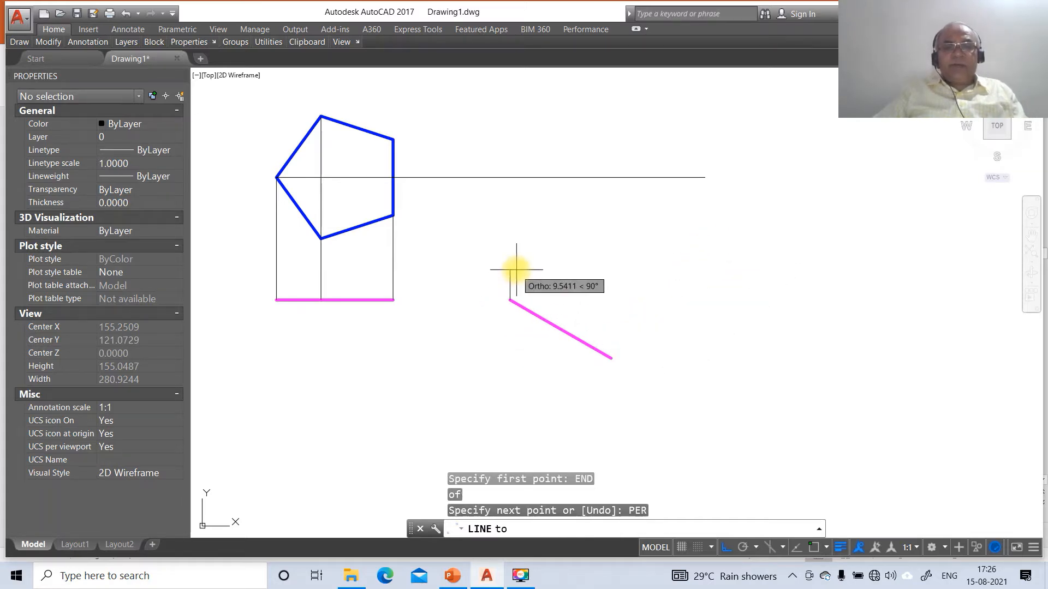
left_click(531, 182)
key("Return")
- Draw a horizontal projector from the pentagon's top vertex, extending right past the inclined TV line
key("Return")
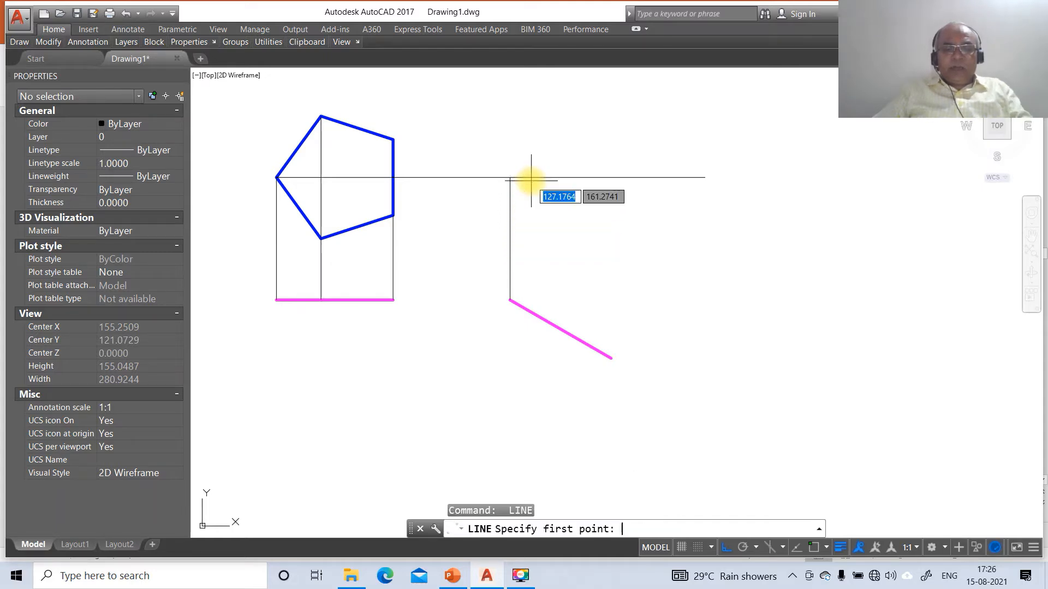
type("INT")
key("Return")
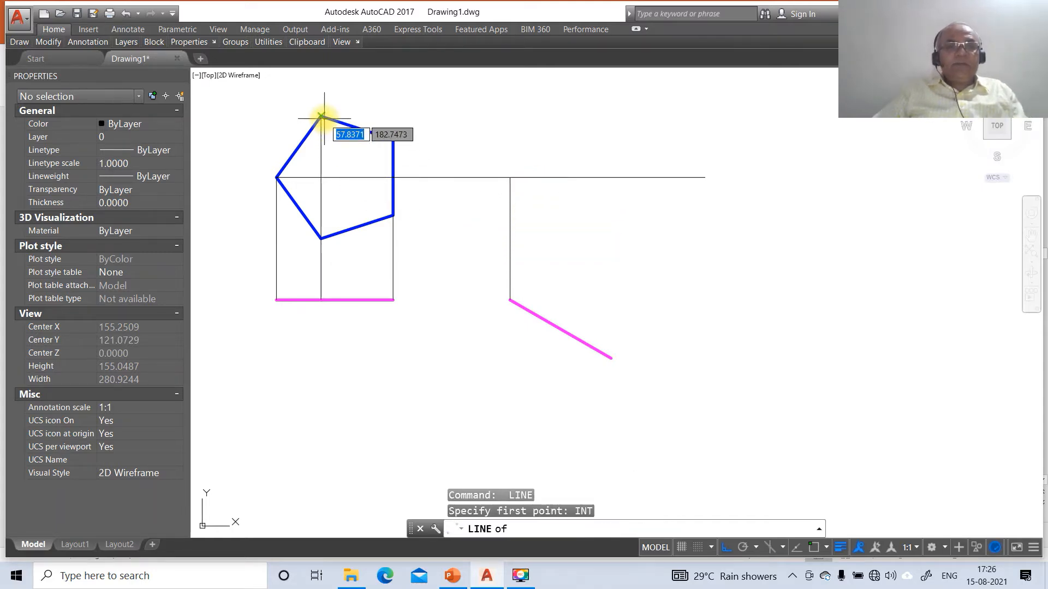
left_click(322, 115)
left_click(714, 159)
key("Return")
- Draw a horizontal projector from the pentagon's bottom vertex, extending right past the inclined TV line
key("Return")
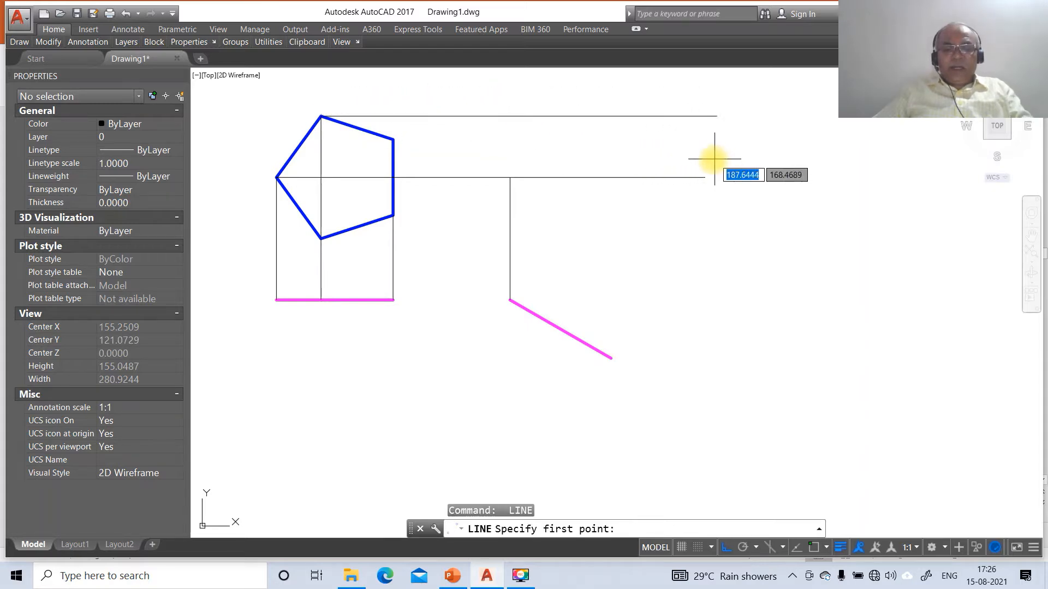
type("INT")
key("Return")
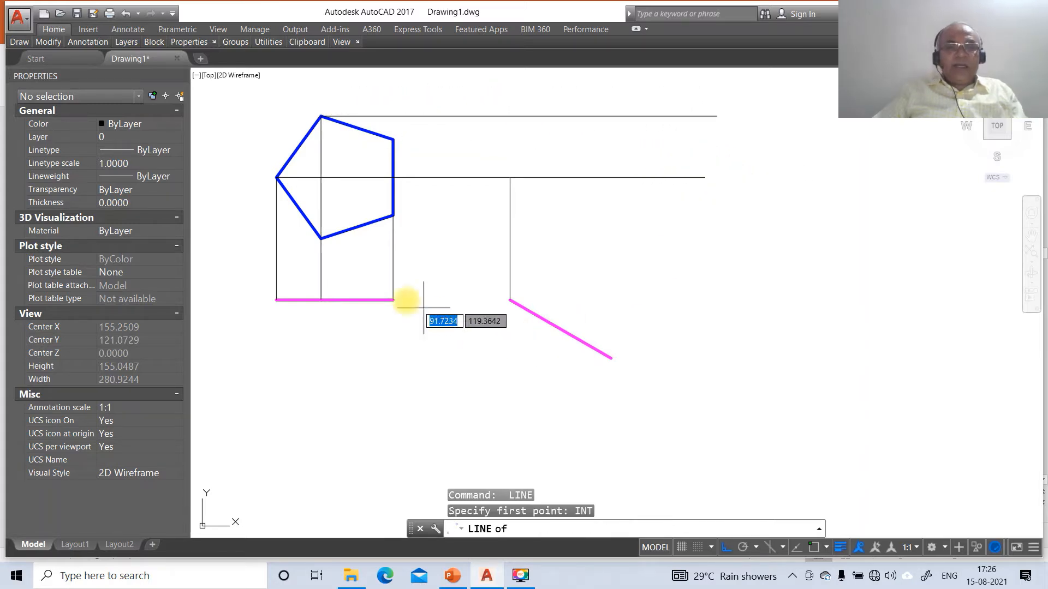
left_click(322, 239)
left_click(744, 276)
key("Return")
- Draw a vertical projector from the inclined line's intermediate break point, perpendicular to the topmost horizontal projector
key("Return")
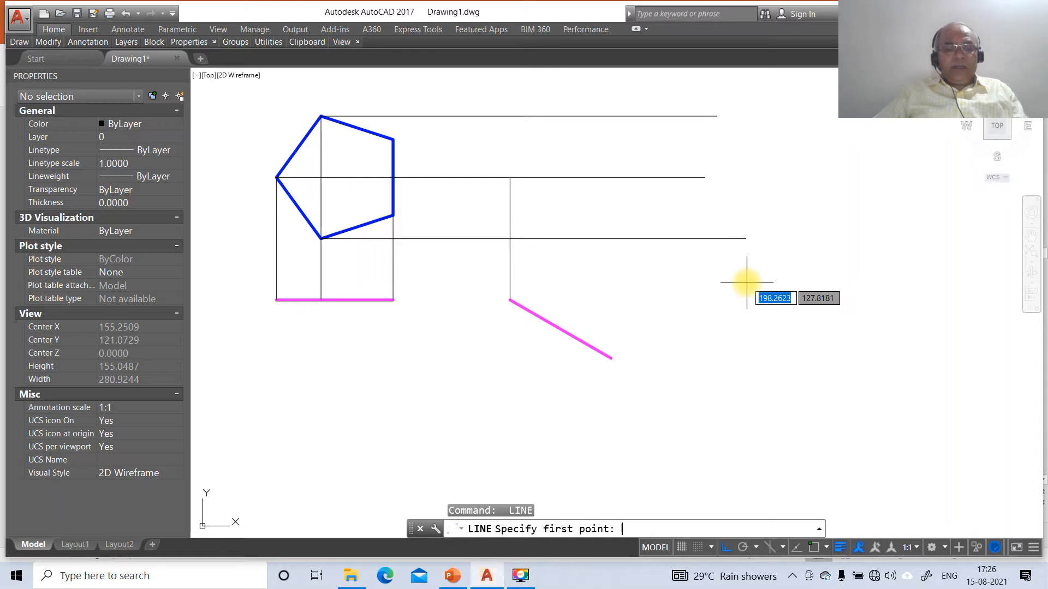
type("END")
key("Return")
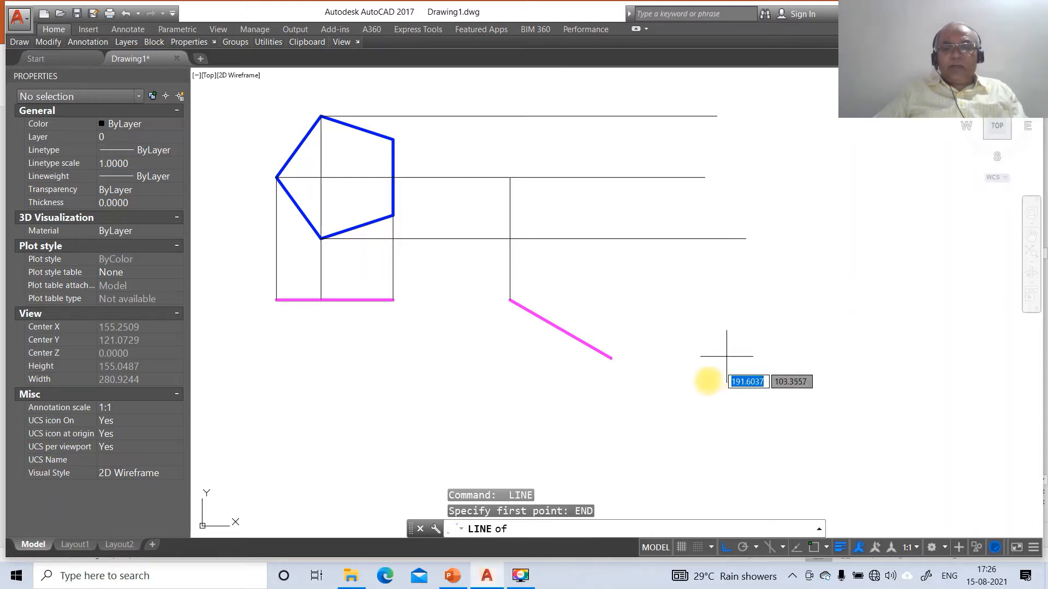
left_click(555, 325)
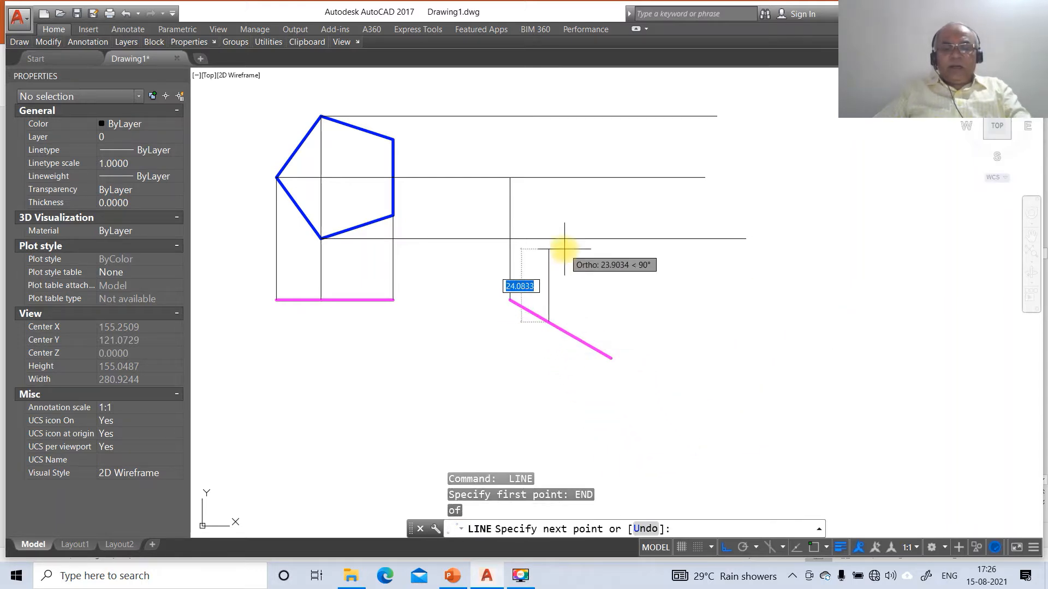
type("PER")
key("Return")
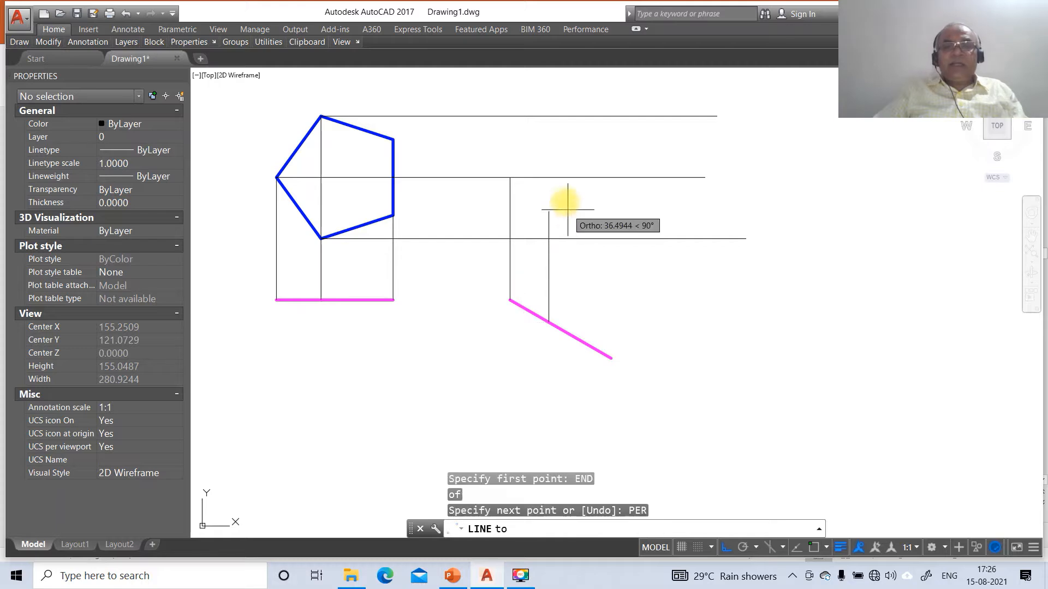
left_click(562, 117)
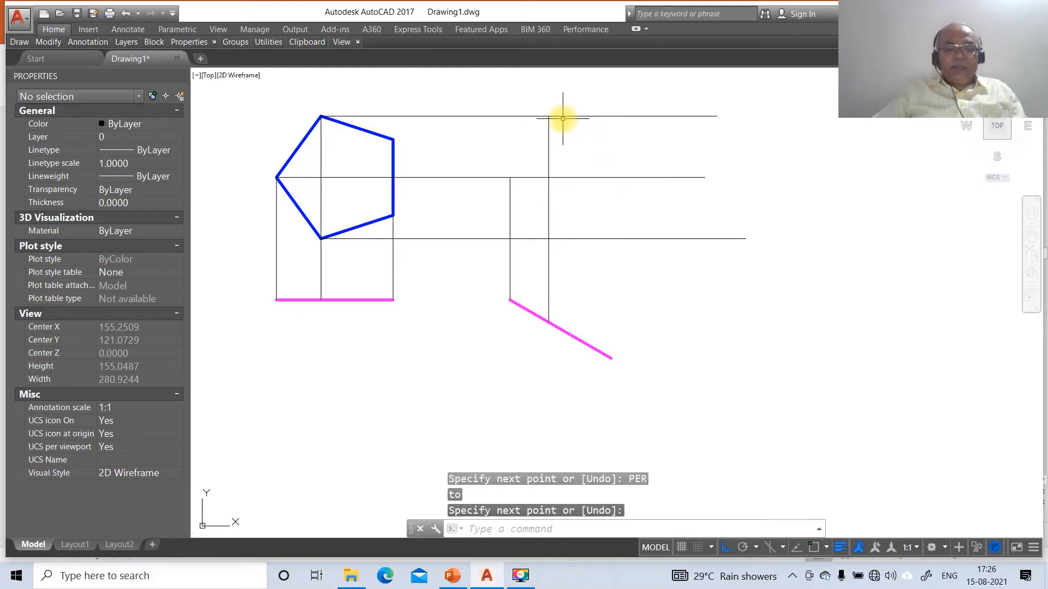
key("Escape")
- Fillet the topmost horizontal projector with the vertical projector from the inclined line's intermediate point, at radius 0, to form a sharp corner
type("f")
key("Return")
left_click(536, 116)
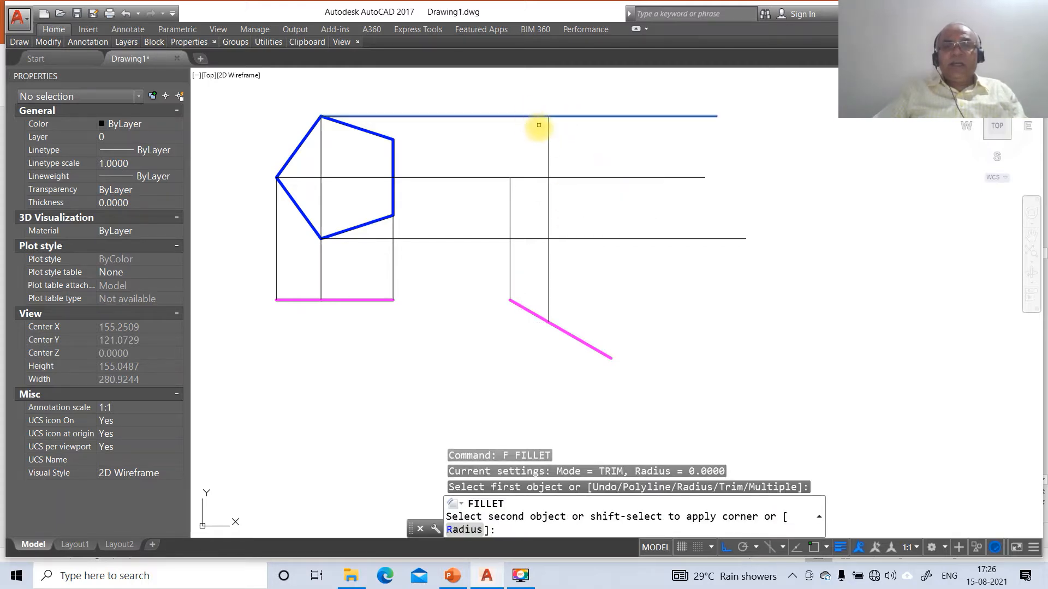
left_click(547, 136)
- Trim the pentagon's bottom horizontal projector beyond the vertical projector from the inclined line's intermediate point
type("tr")
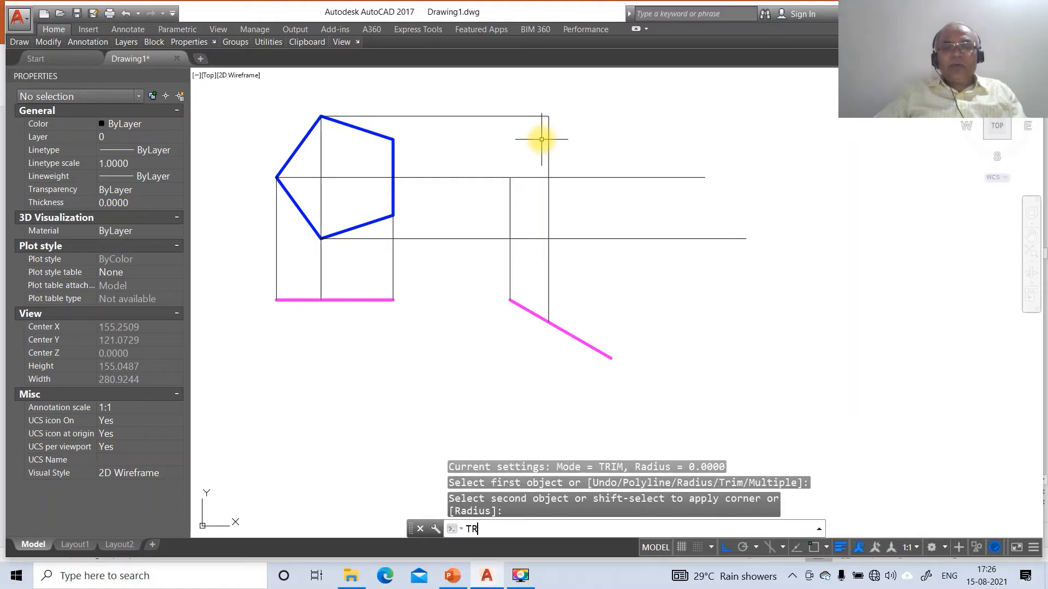
key("Return")
left_click(548, 230)
key("Return")
left_click(593, 239)
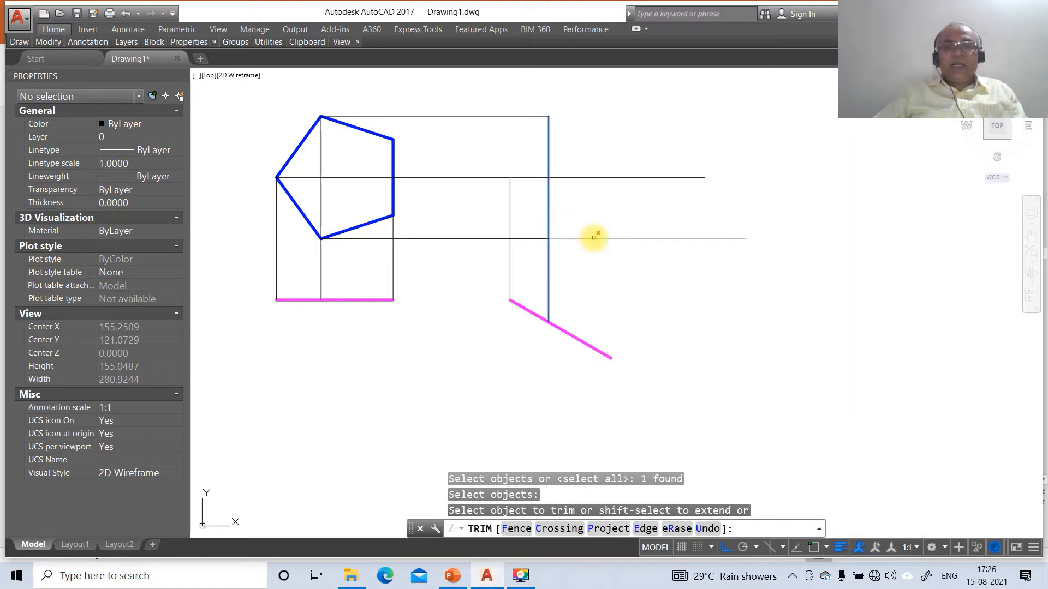
key("Return")
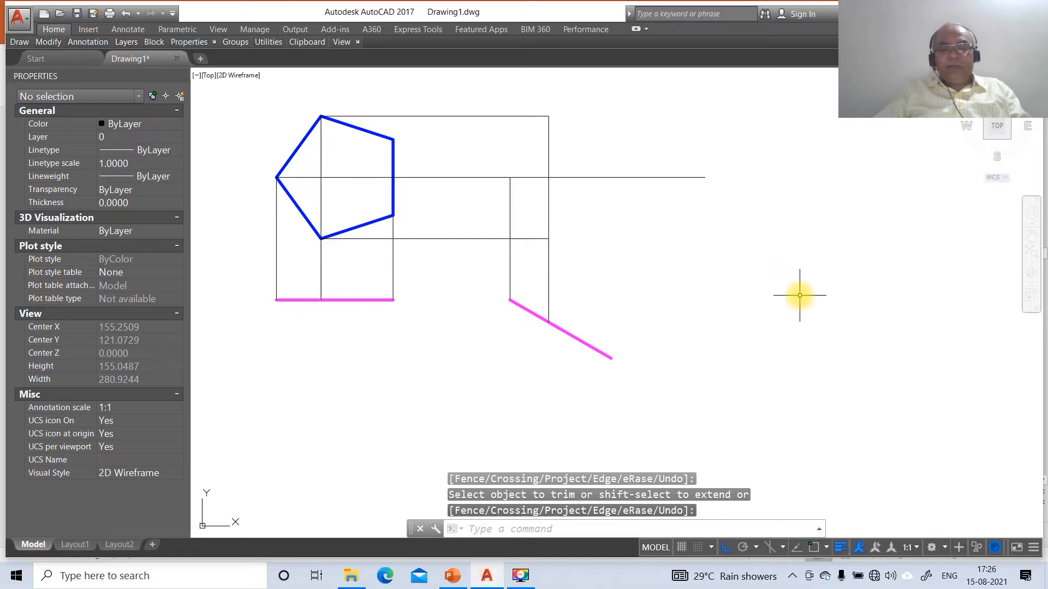
- Draw a horizontal projector from the pentagon's upper right vertex, extending right past the inclined line
type("l")
key("Return")
type("int")
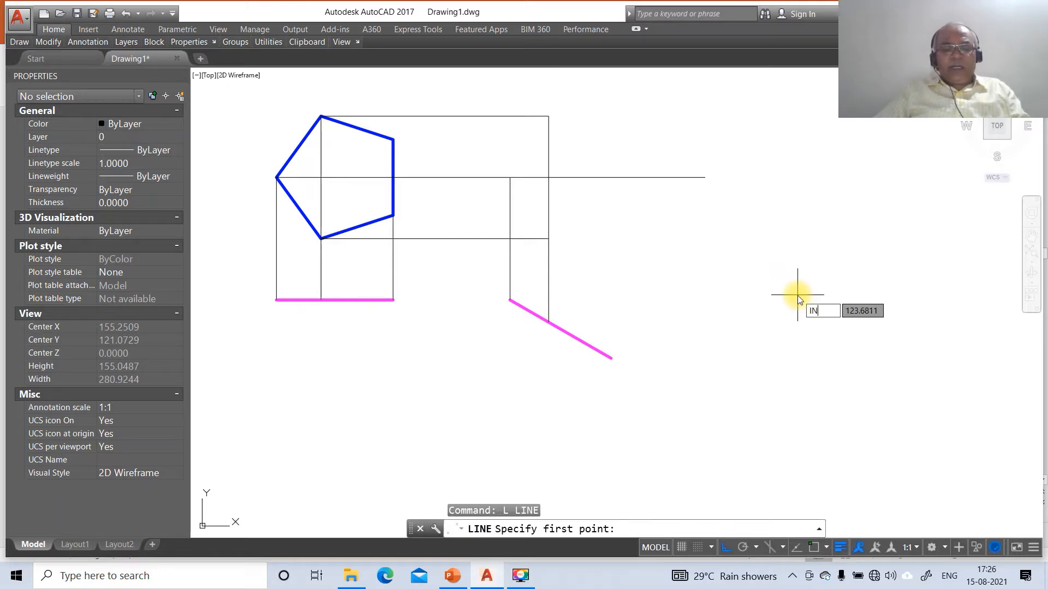
key("Return")
left_click(393, 139)
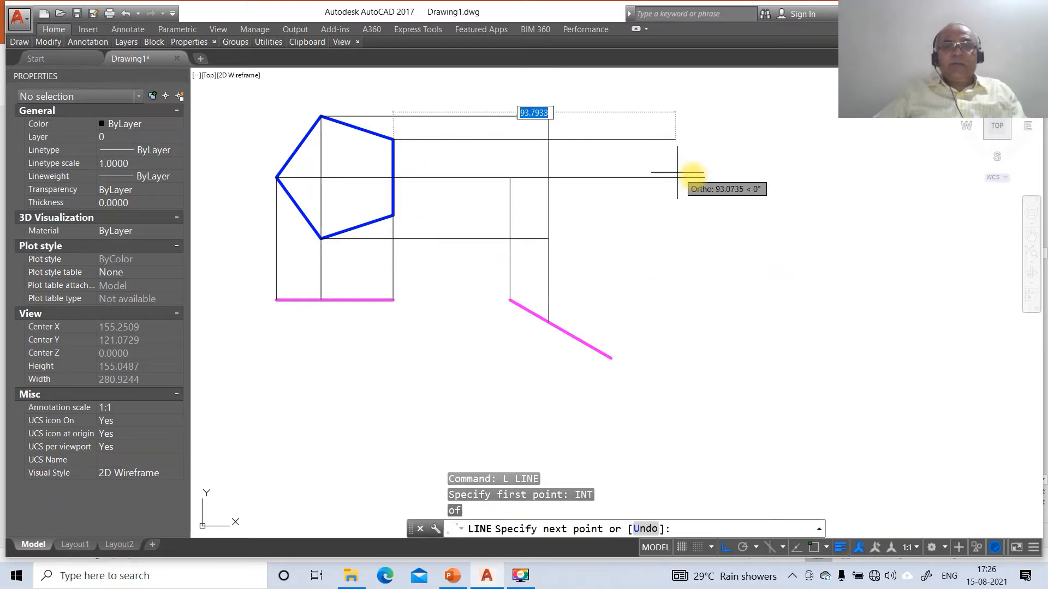
left_click(753, 176)
key("Return")
- Draw a horizontal projector from the pentagon's lower right vertex, extending right past the inclined line
key("Return")
type("int")
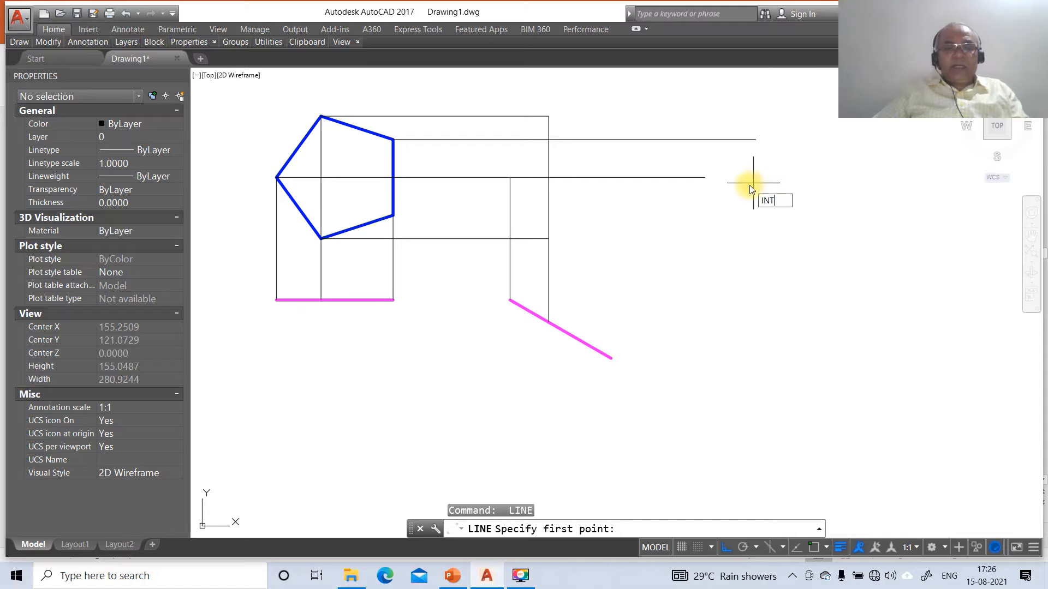
key("Return")
left_click(393, 215)
left_click(772, 244)
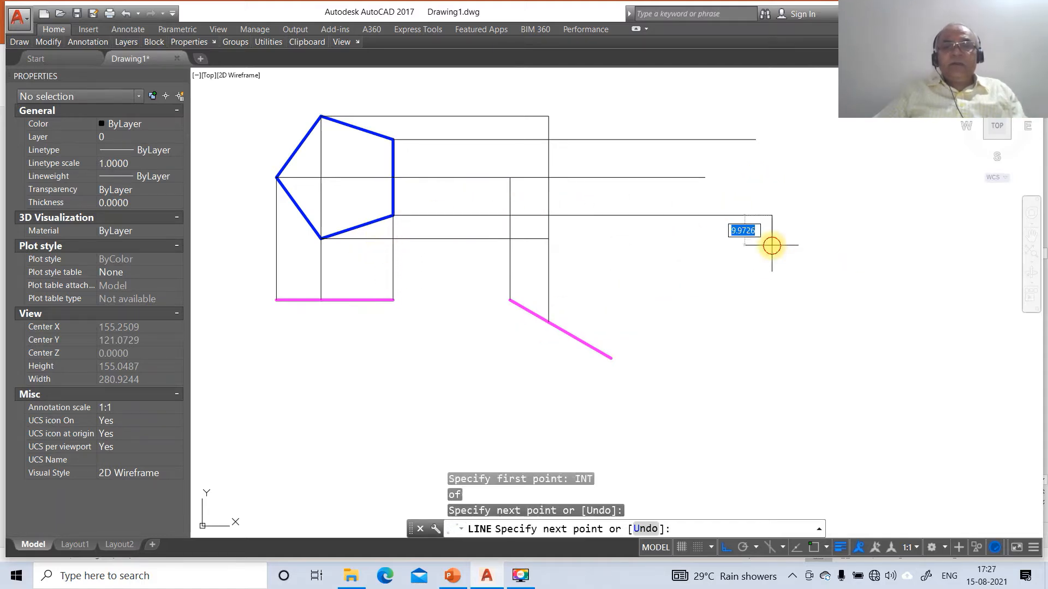
key("Return")
- Draw a vertical projector from the inclined line's lower right endpoint, perpendicular to the horizontal projector from the pentagon's upper right vertex
key("Return")
type("ENF")
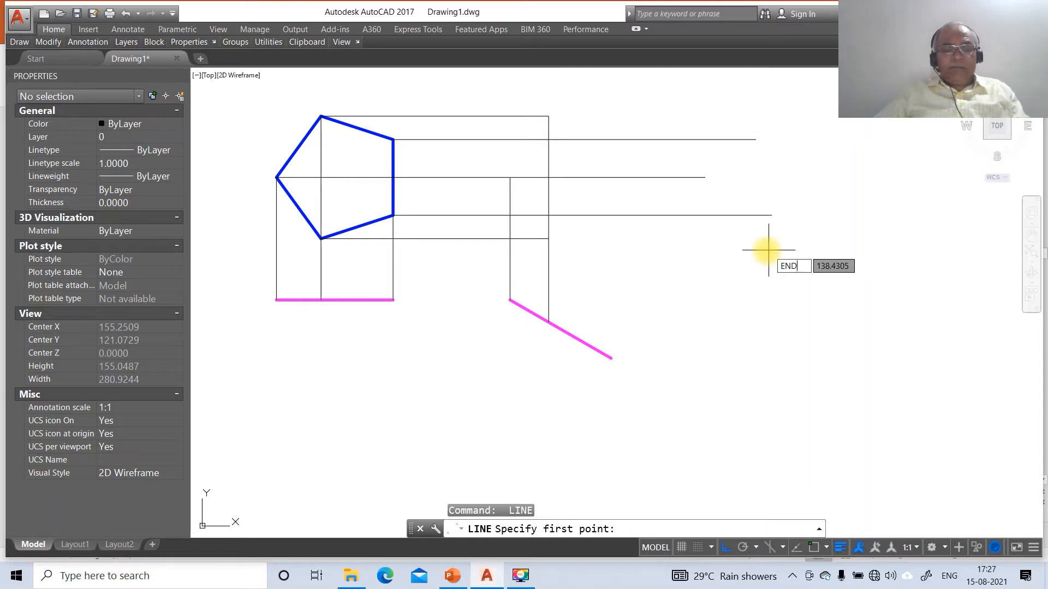
key("Return")
left_click(612, 359)
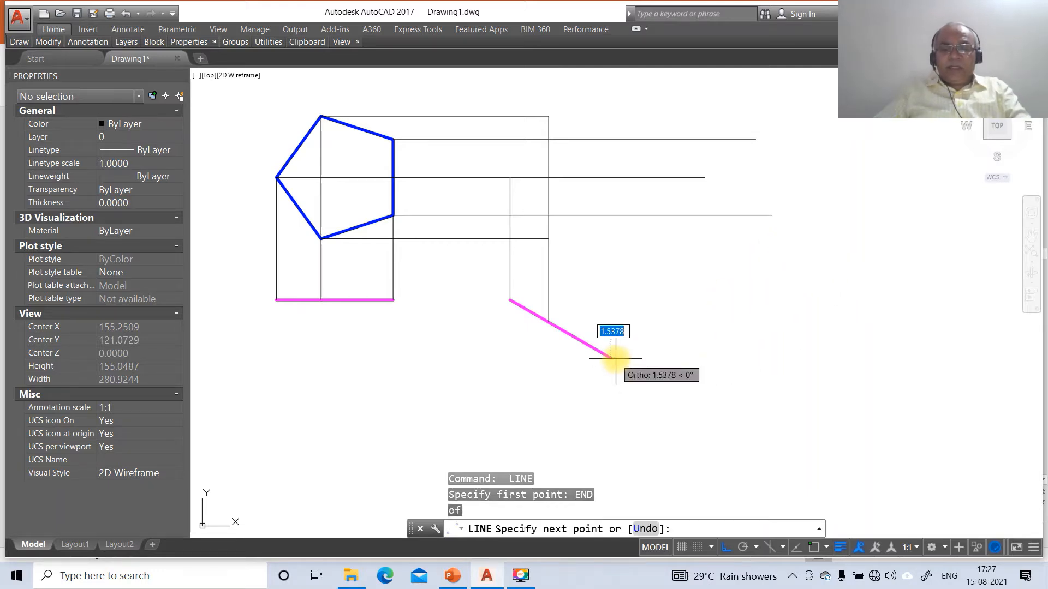
type("PER")
key("Return")
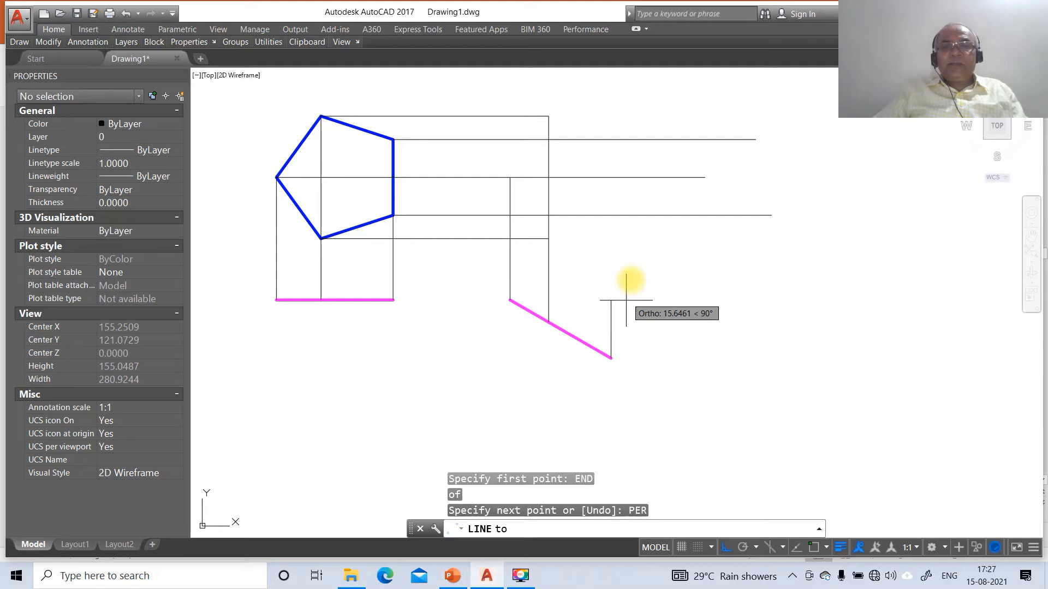
left_click(641, 143)
- Trim the three horizontal projectors that extend past the rightmost vertical projector, using that projector as the cutting edge
type("TR")
key("Return")
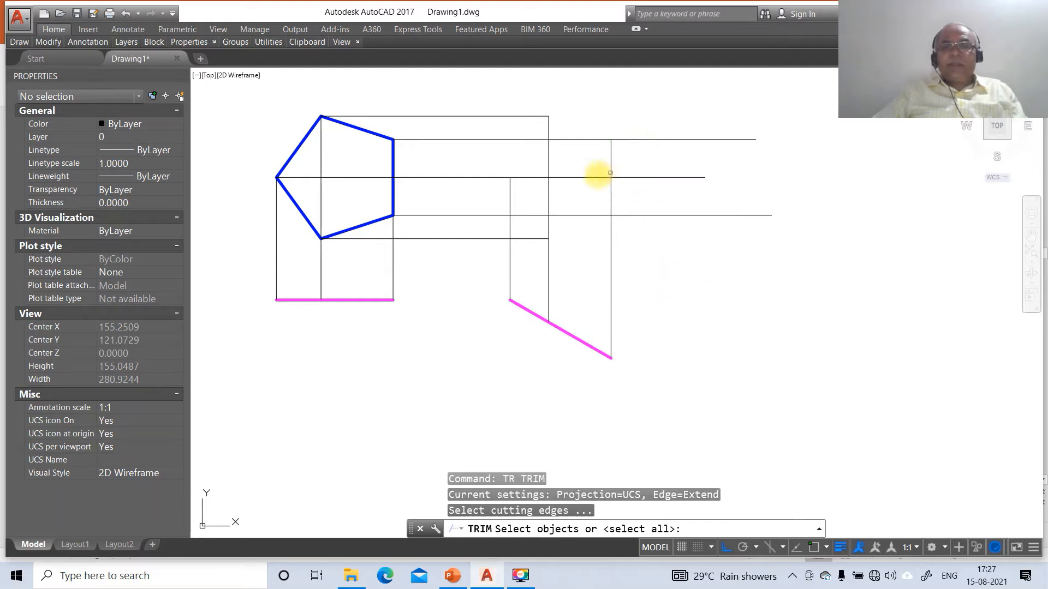
left_click(610, 196)
key("Return")
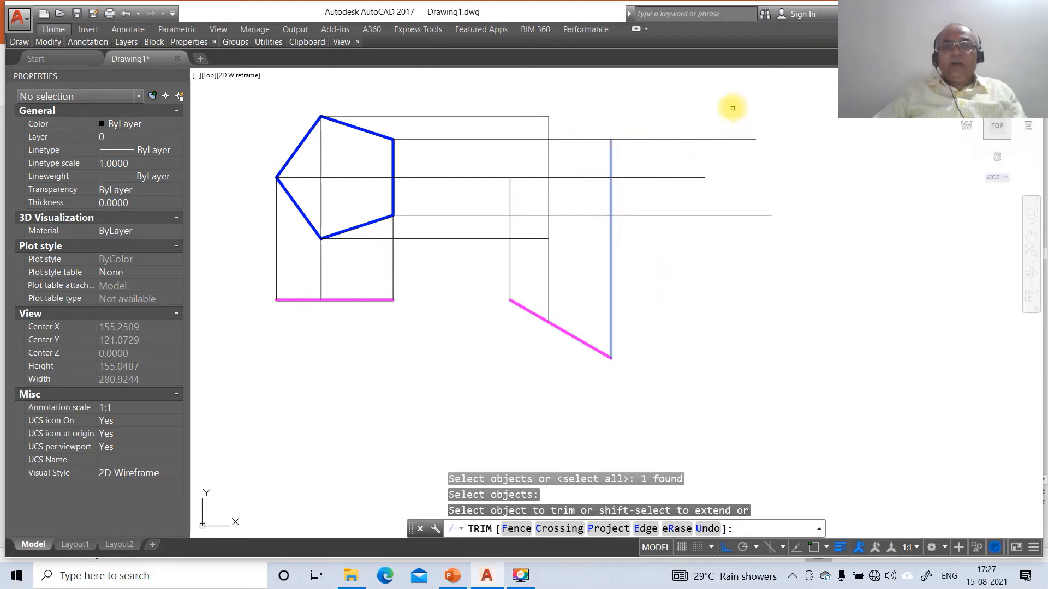
left_click(732, 106)
left_click(676, 240)
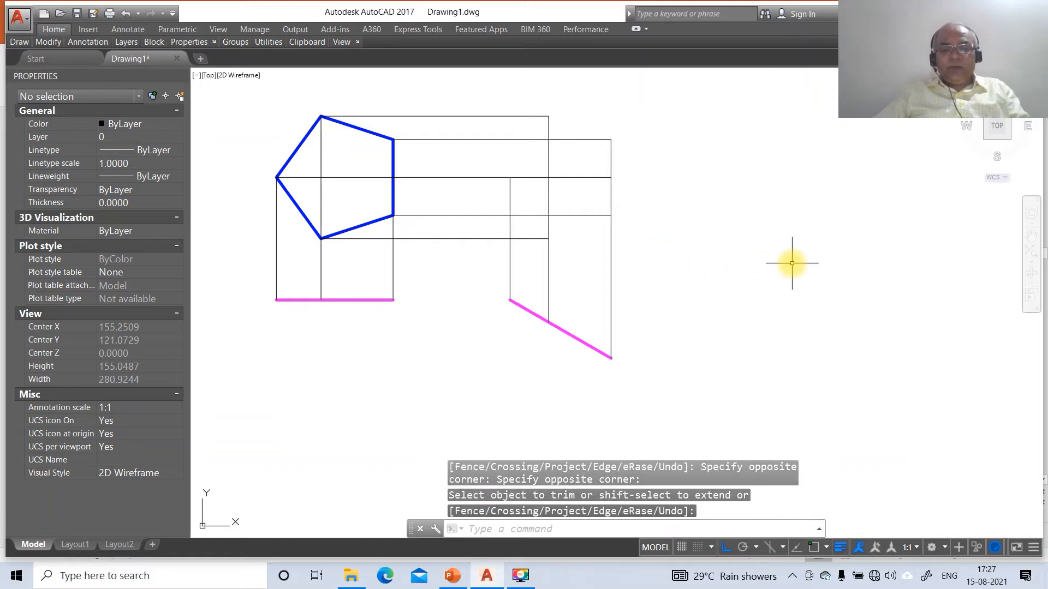
- Draw the second front view's two lower edges through projector intersections, from the lower right vertex via the bottom vertex to the left vertex
type("L")
key("Return")
type("INT")
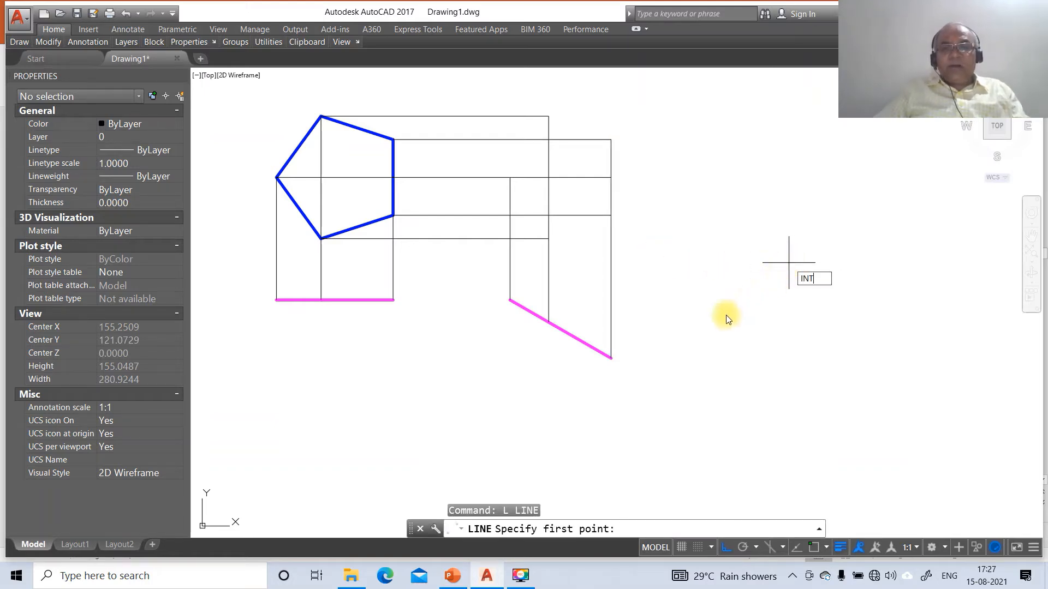
key("Return")
left_click(607, 217)
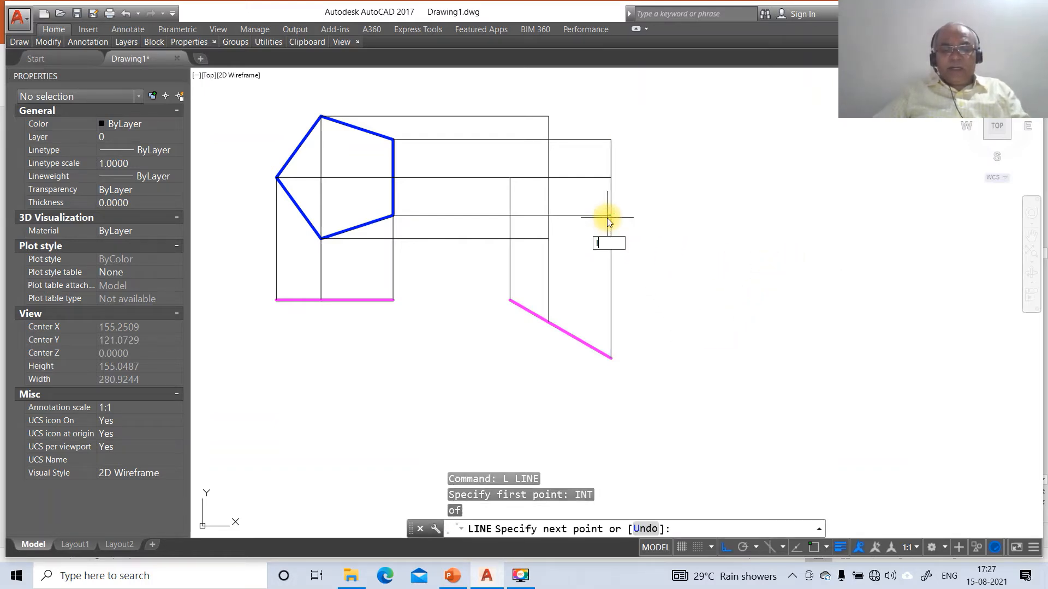
type("INT")
key("Return")
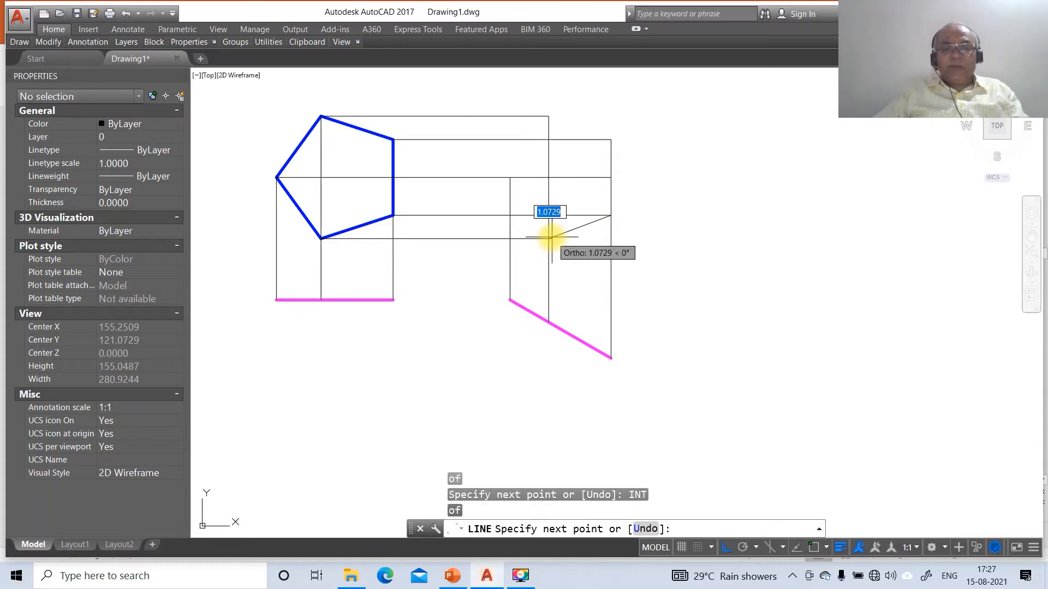
type("INT")
key("Return")
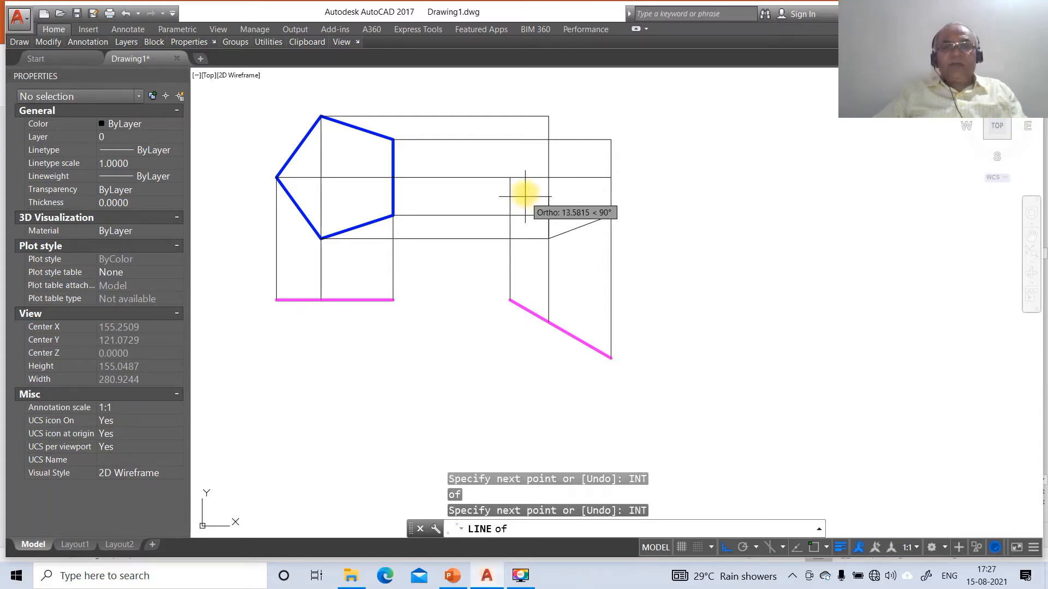
left_click(510, 178)
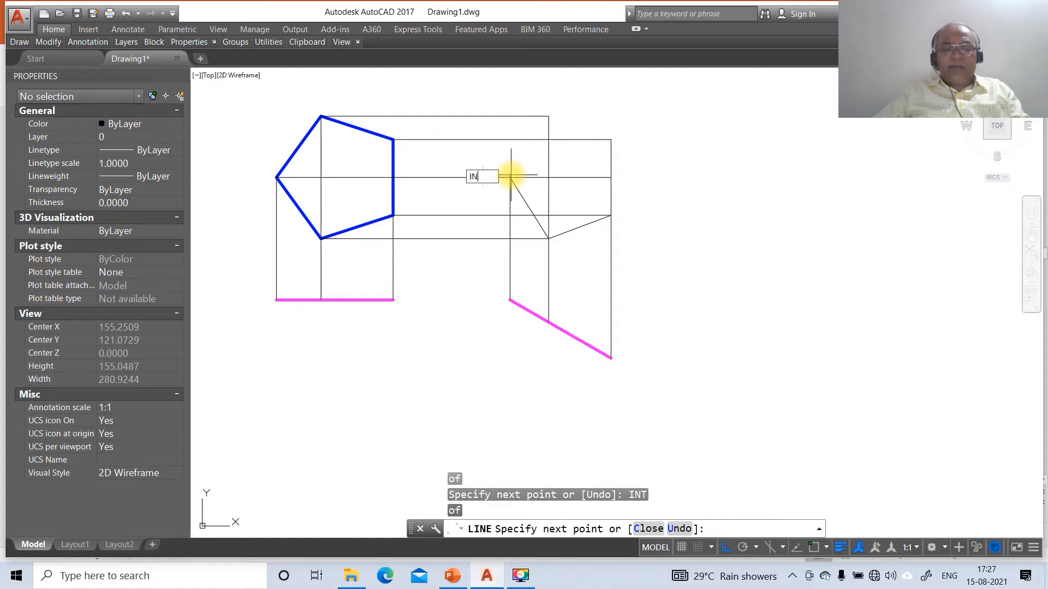
- Continue the second front view with its two upper edges, from the left vertex via the top vertex to the upper right vertex
type("T")
key("Return")
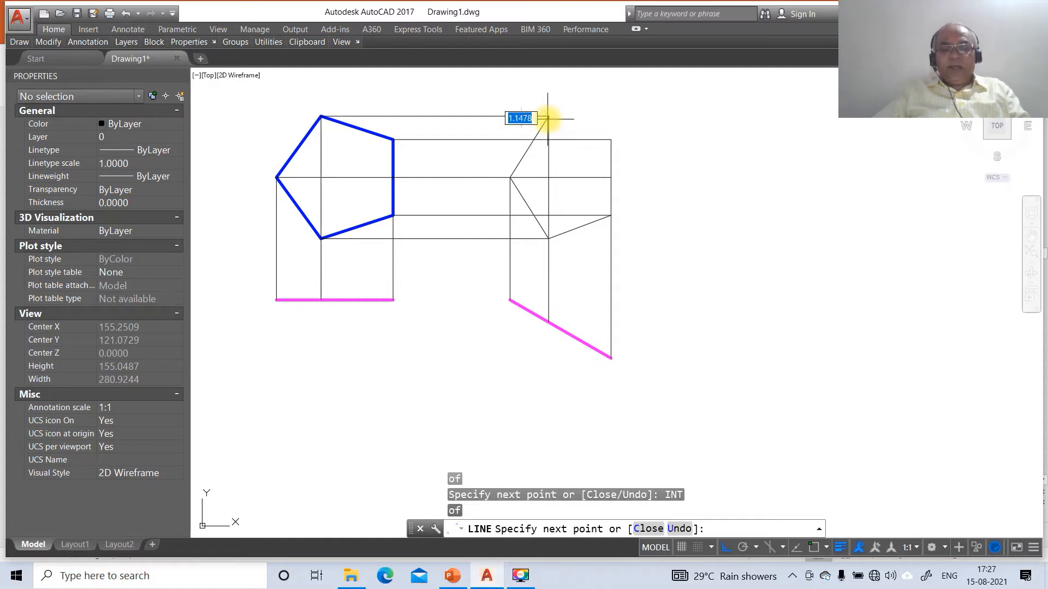
key("BackSpace")
type("INT")
key("Return")
left_click(612, 140)
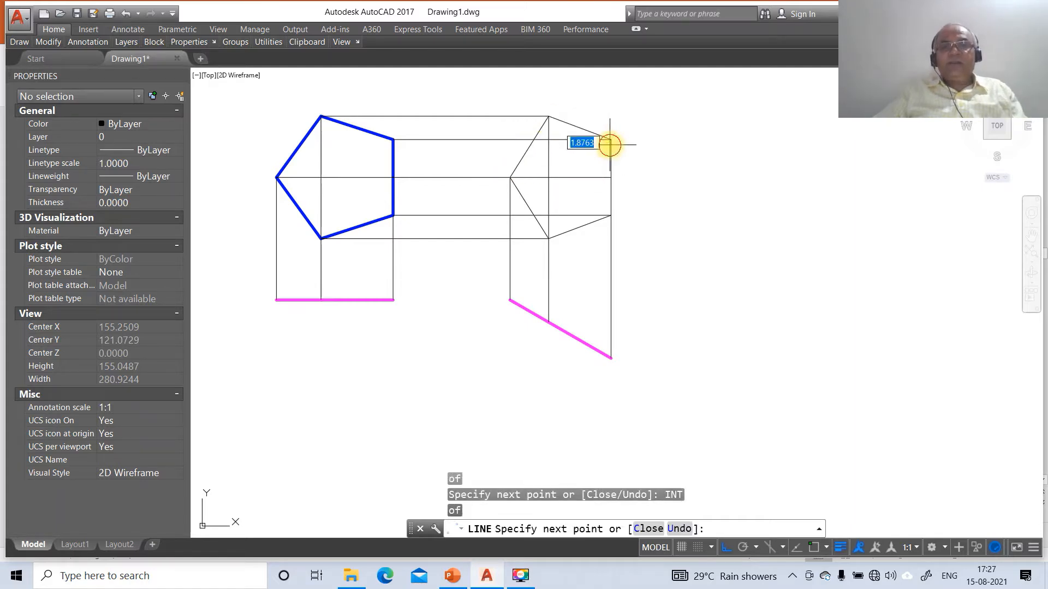
key("Return")
- Break the middle horizontal projector at the second front view's left vertex, using the same point for both break points
type("BR")
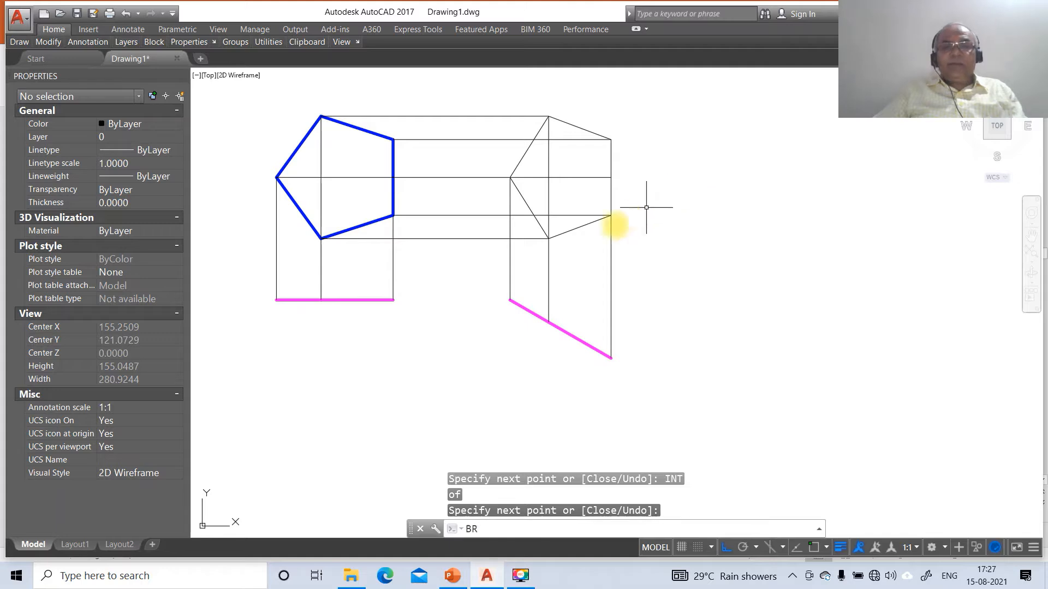
key("Return")
left_click(529, 178)
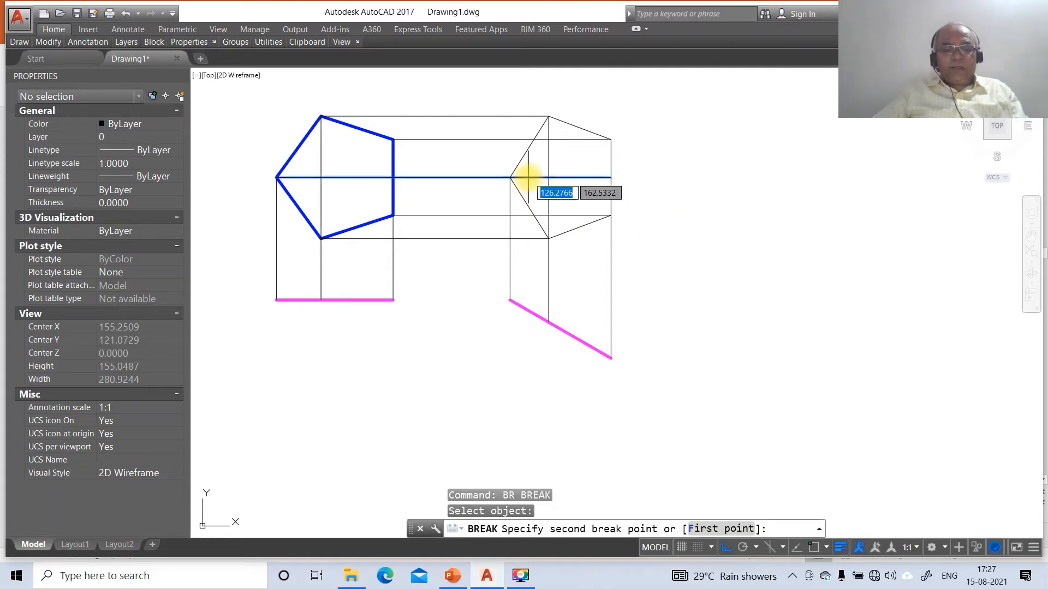
type("F")
key("Return")
type("INT")
key("Return")
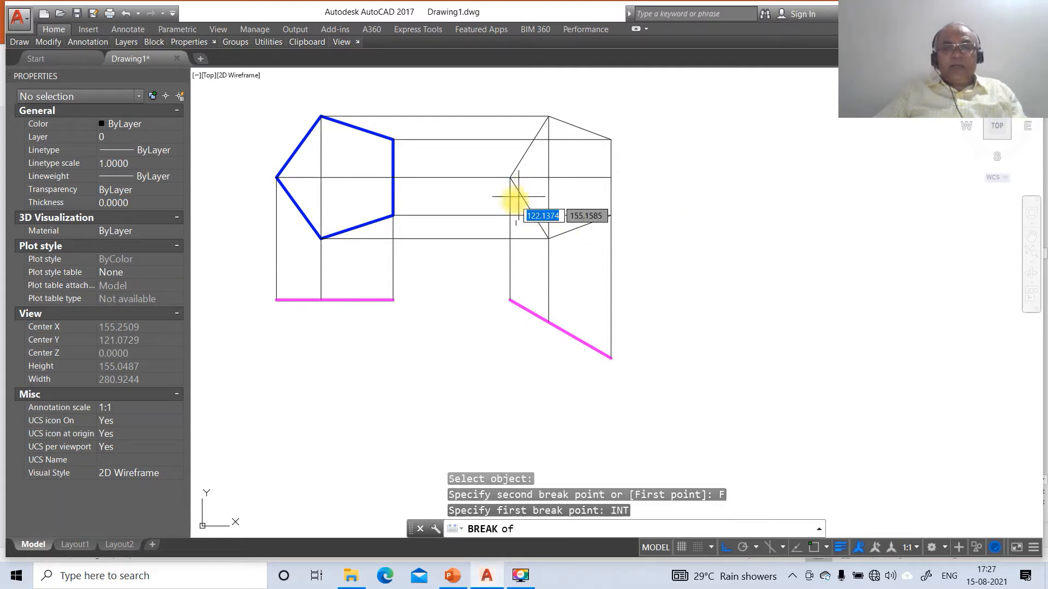
left_click(511, 177)
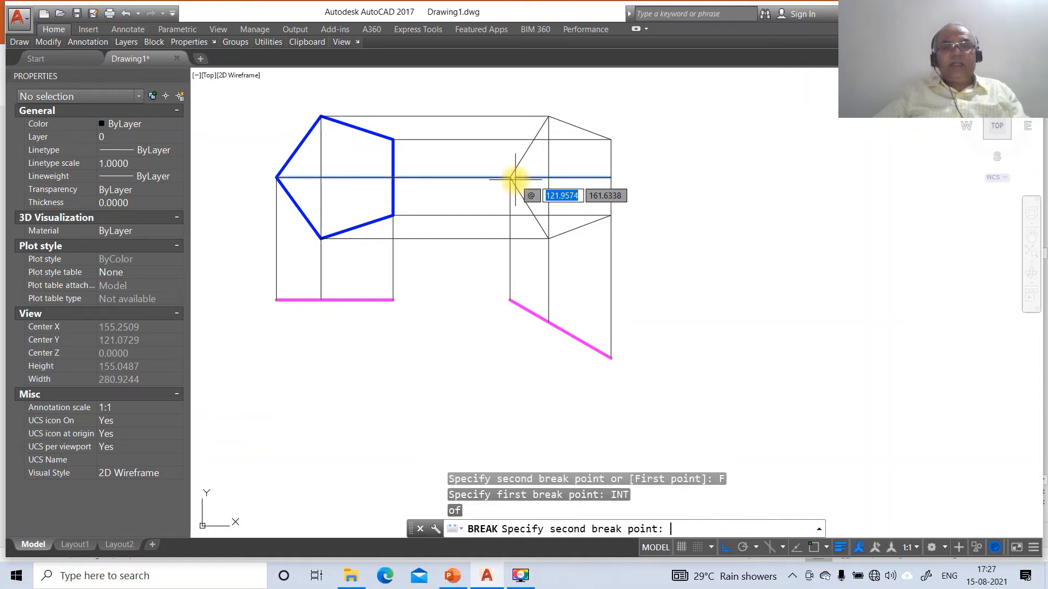
type("@")
key("Return")
- Break the rightmost vertical projector at the second front view's lower right vertex, without leaving a gap
key("Return")
left_click(610, 205)
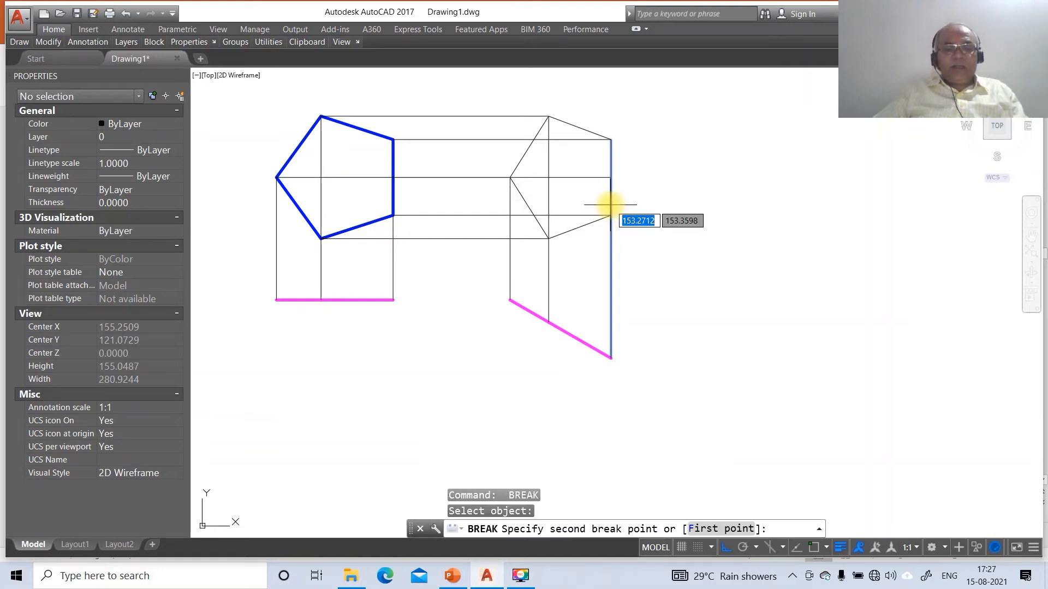
type("F")
key("Return")
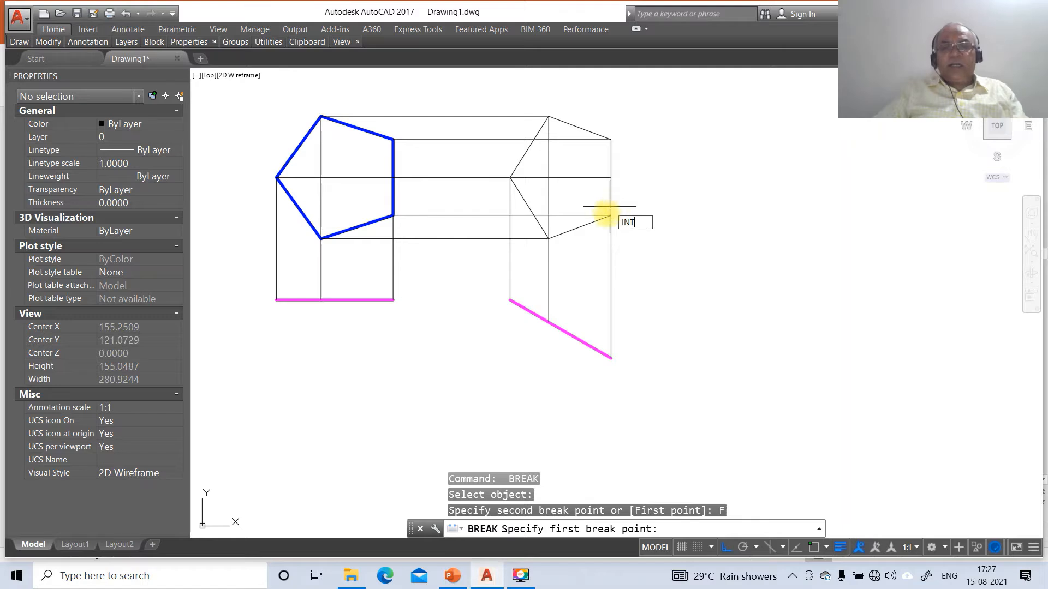
type("INT")
key("Return")
left_click(609, 219)
type("@")
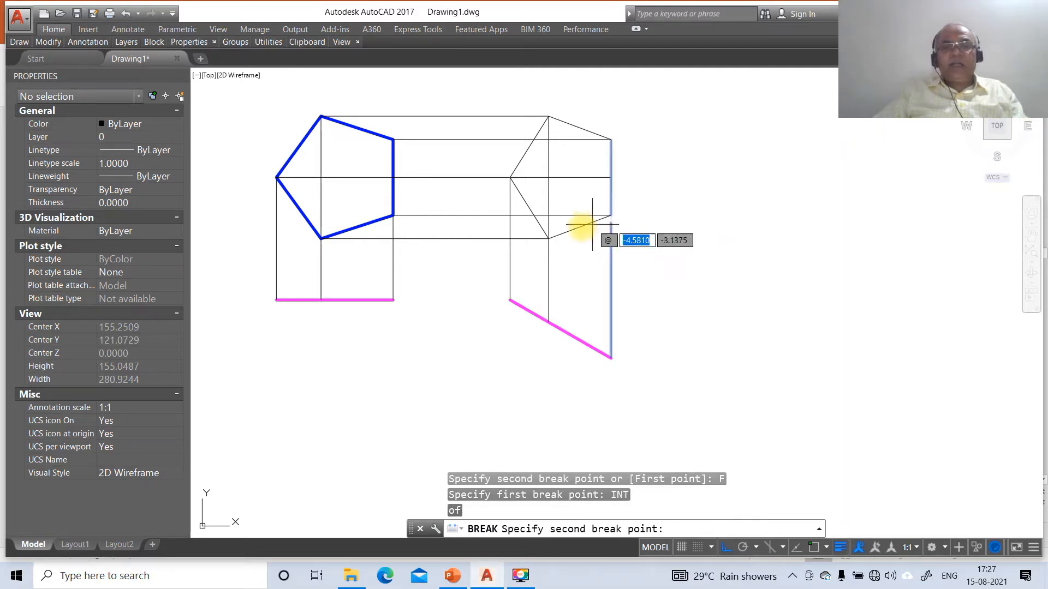
key("Return")
- Break the vertical projector from the inclined line's intermediate point at the second front view's bottom vertex, without leaving a gap
key("Return")
left_click(549, 226)
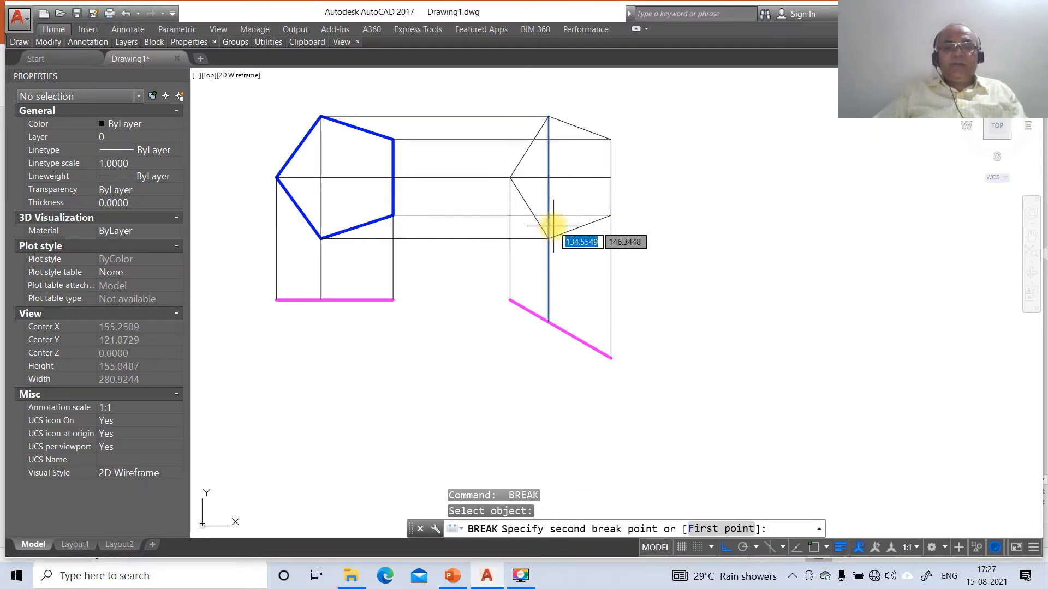
type("F")
key("Return")
type("INT")
key("Return")
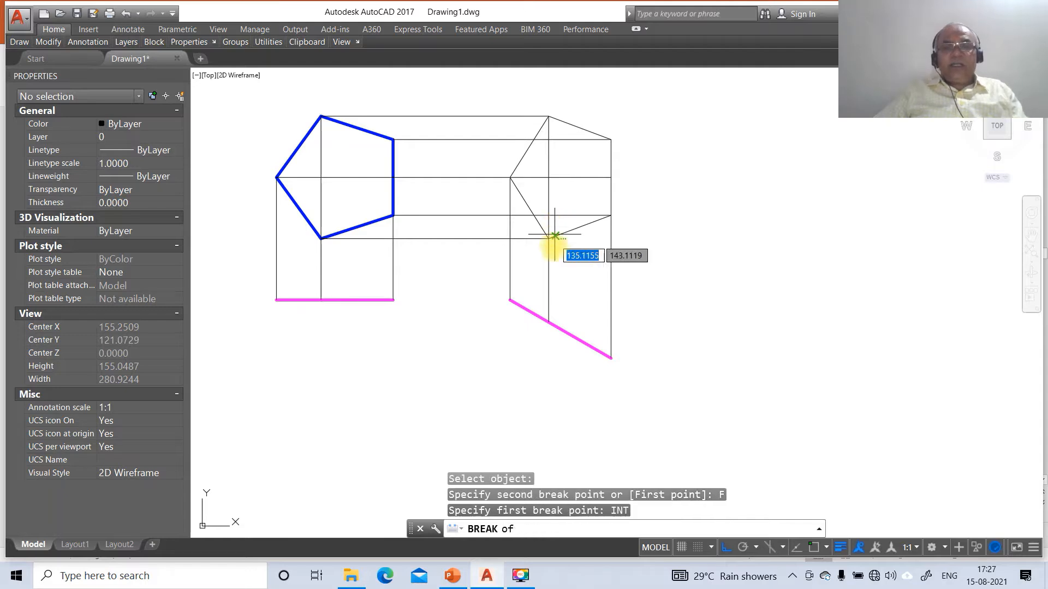
left_click(550, 239)
type("@")
key("Return")
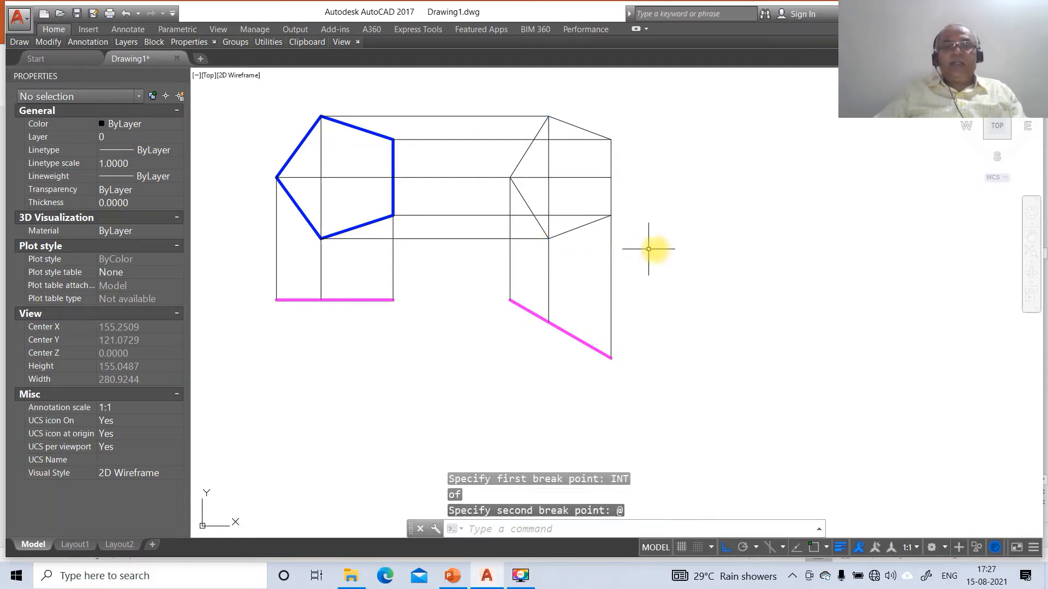
- Move the five edges of the second front view's pentagon to the FV layer
left_click(529, 202)
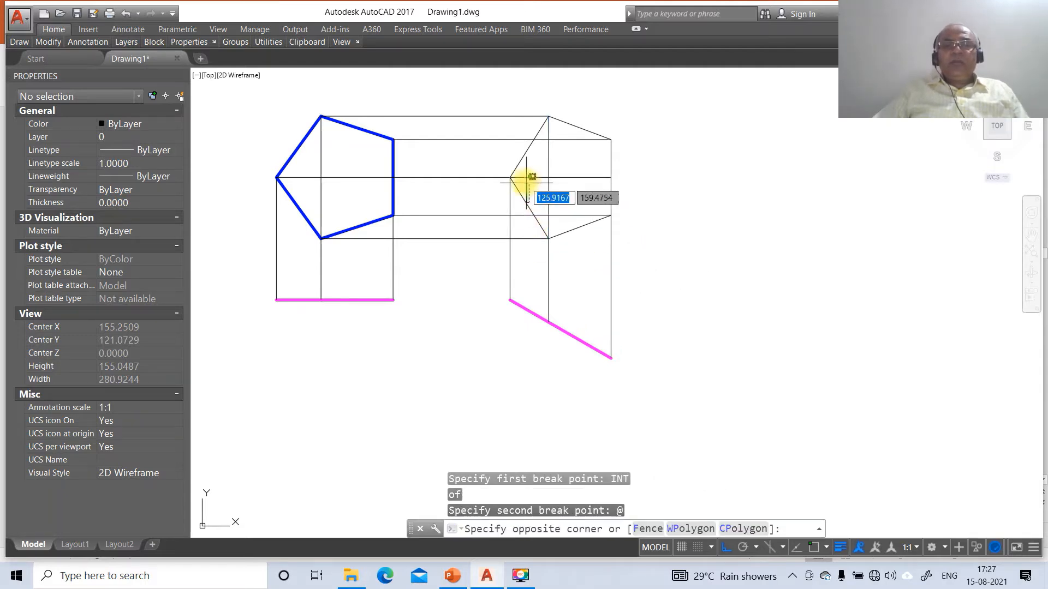
left_click(519, 199)
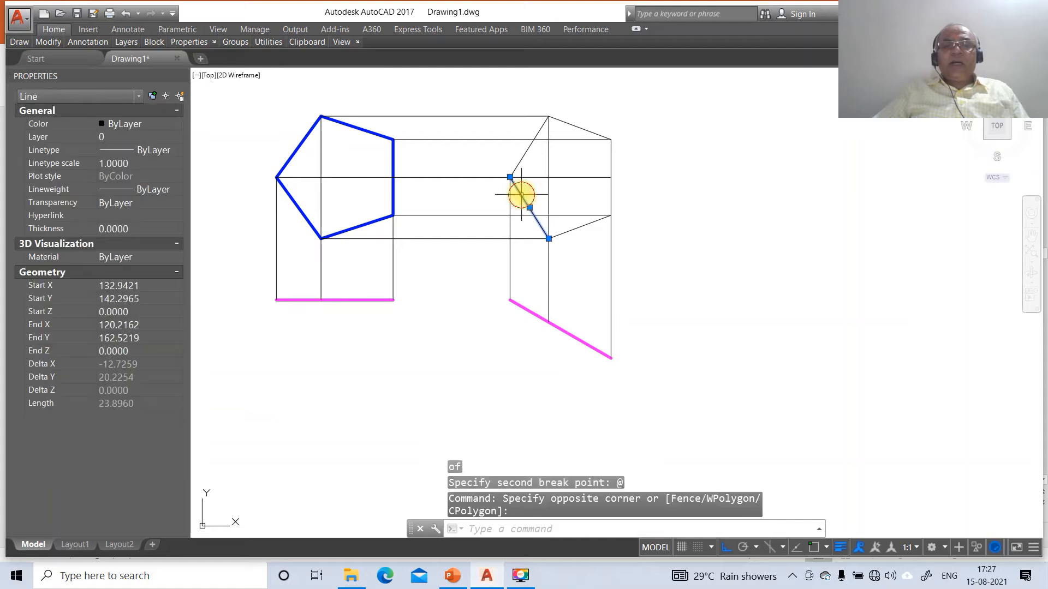
left_click(572, 127)
left_click(610, 162)
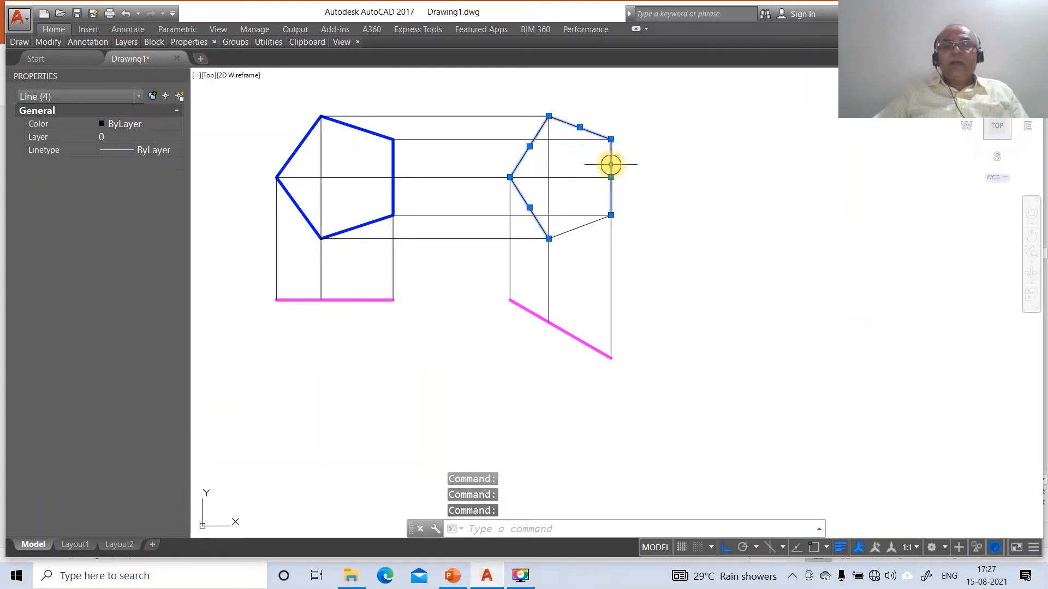
left_click(575, 226)
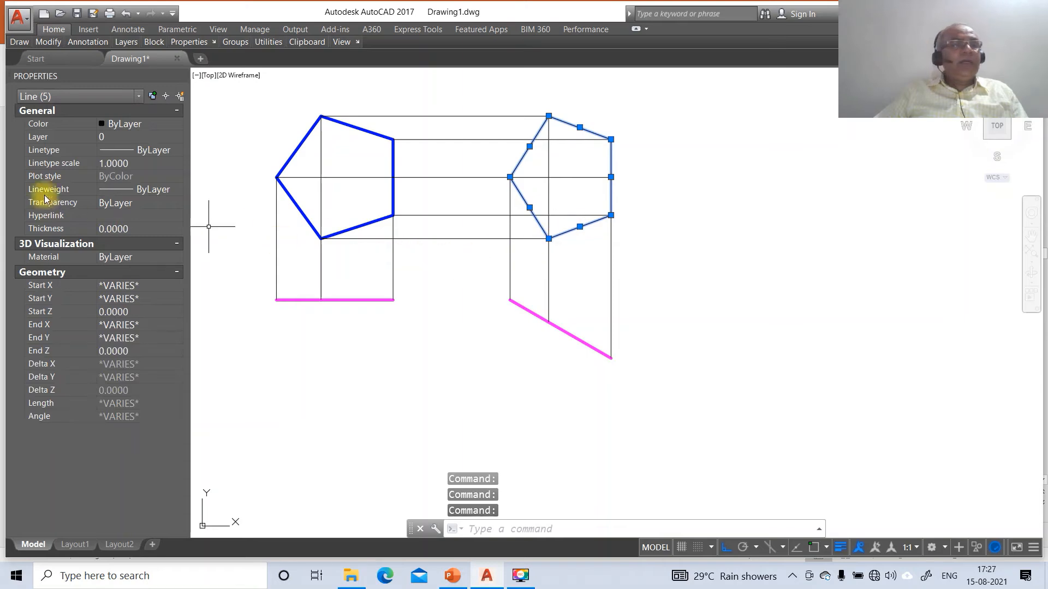
left_click(43, 139)
left_click(177, 137)
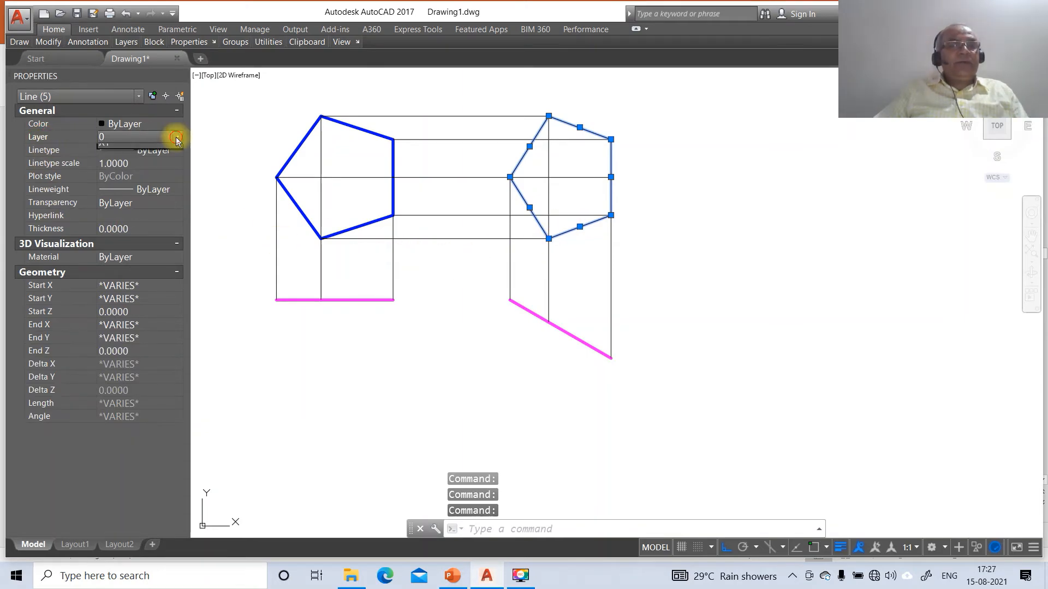
left_click(137, 162)
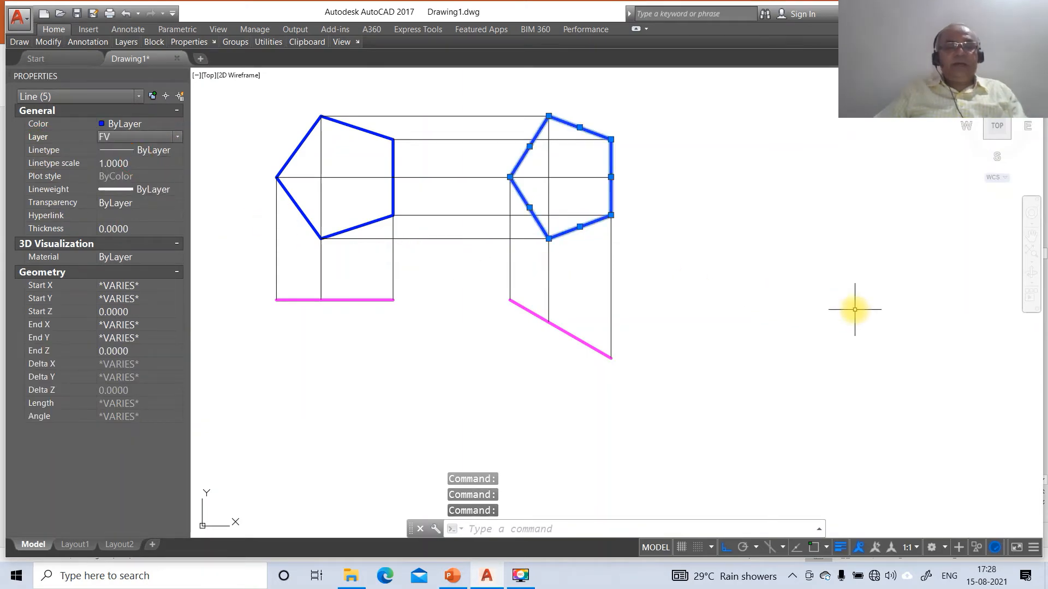
key("Escape")
key("Escape")
key("Escape")
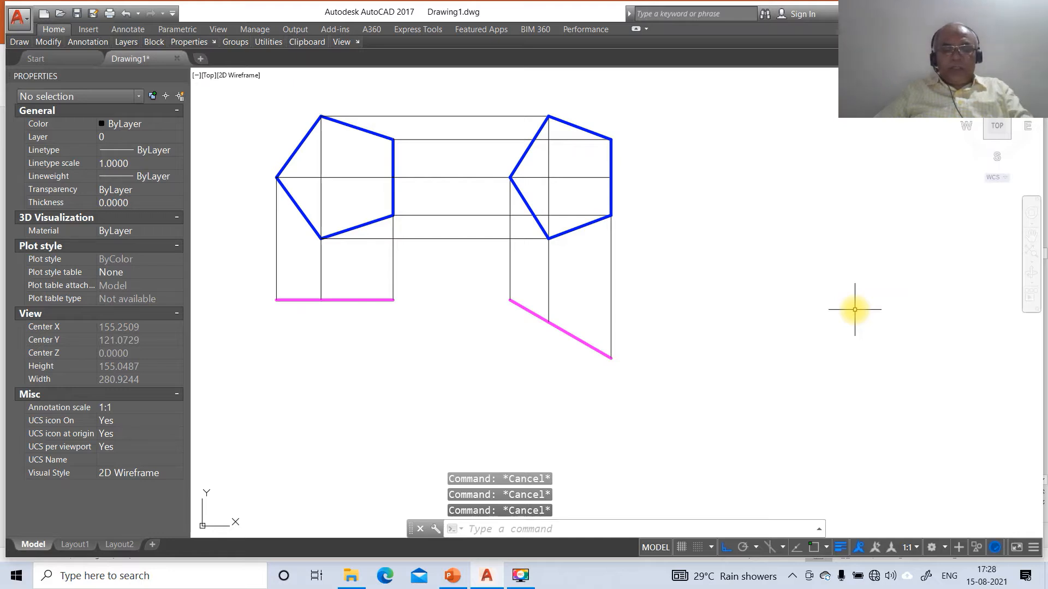
- Draw the horizontal reference line from the first top view's right end to well beyond the second top view
type("L")
key("Return")
type("INT")
key("Return")
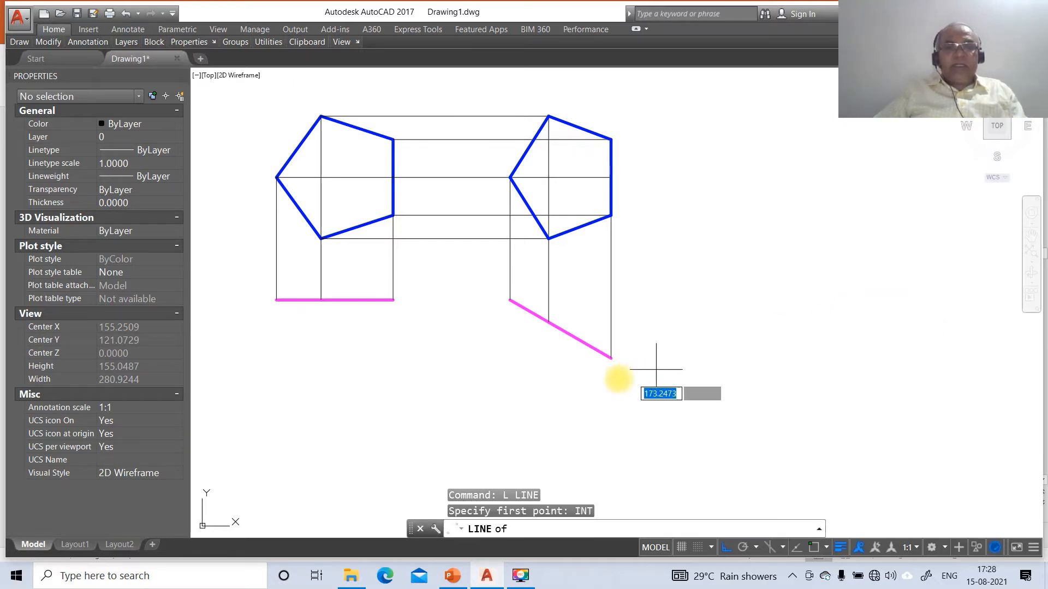
left_click(394, 300)
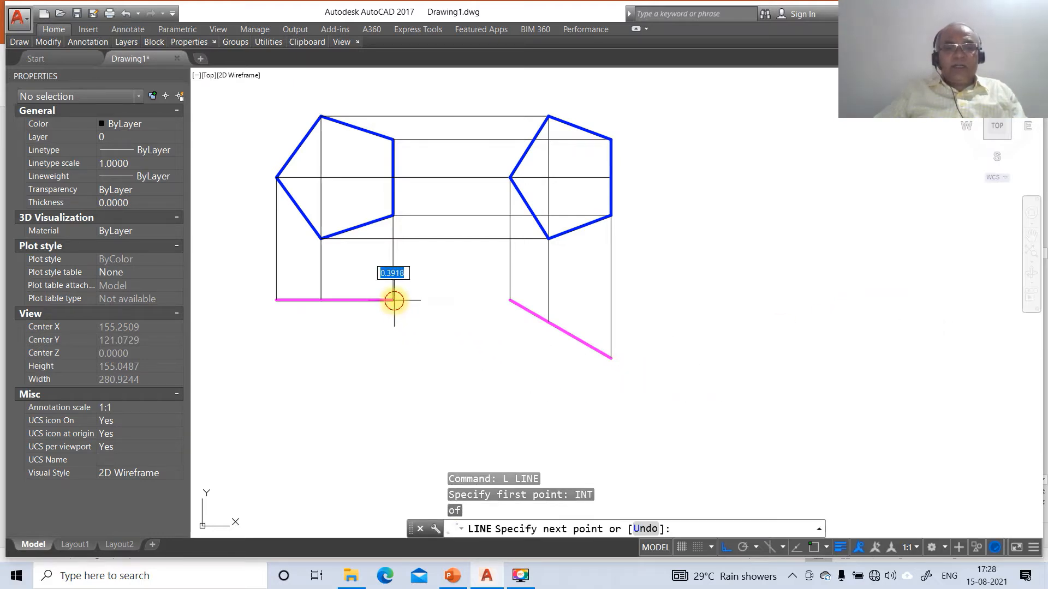
left_click(958, 339)
key("Return")
- Extend the reference line with a short horizontal line leftwards from the first top view's left end
key("Return")
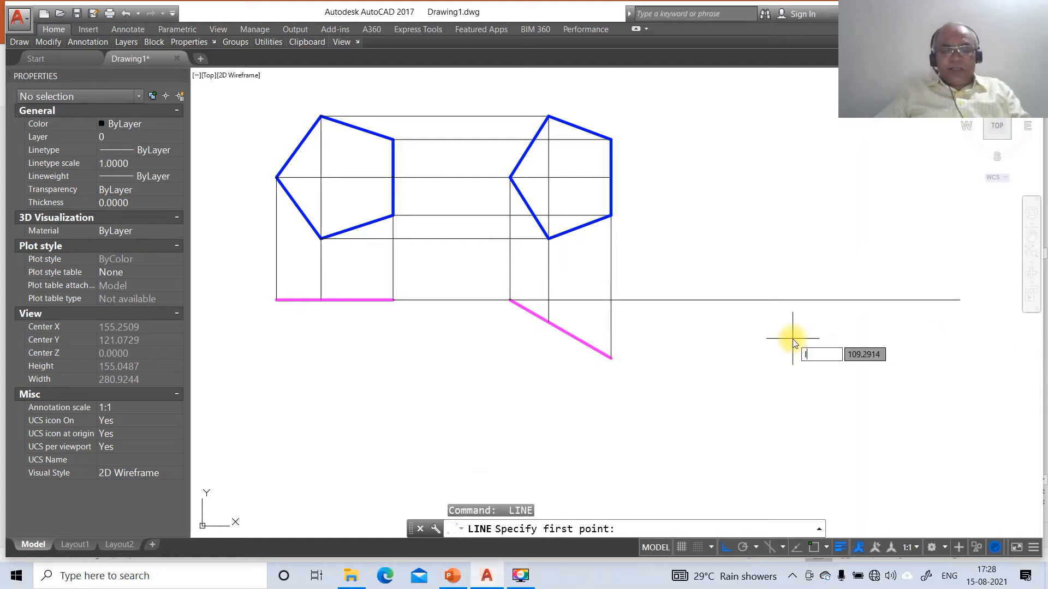
type("INT")
key("Return")
left_click(278, 300)
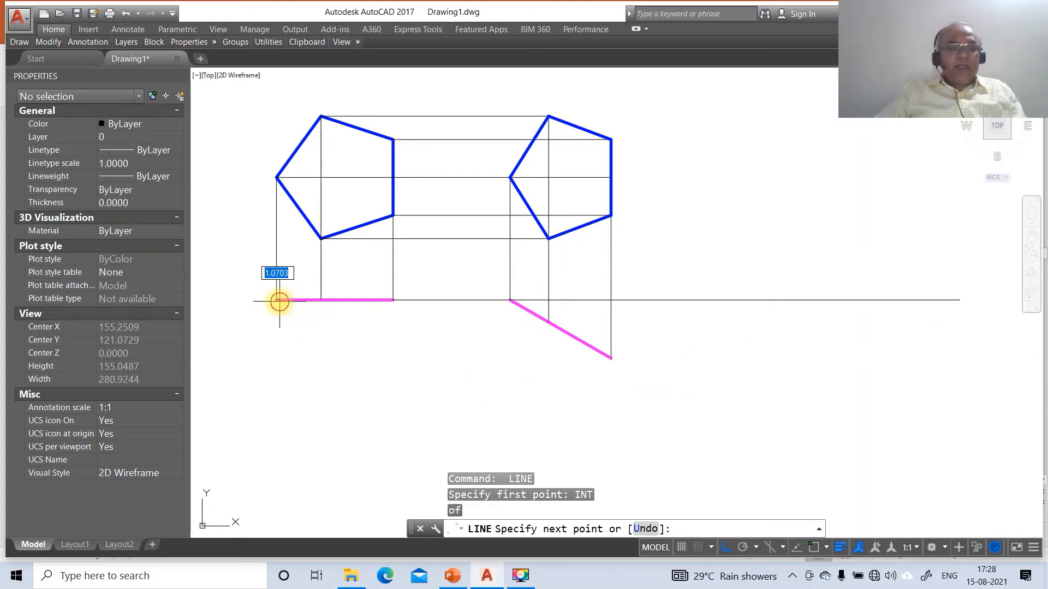
left_click(201, 299)
key("Return")
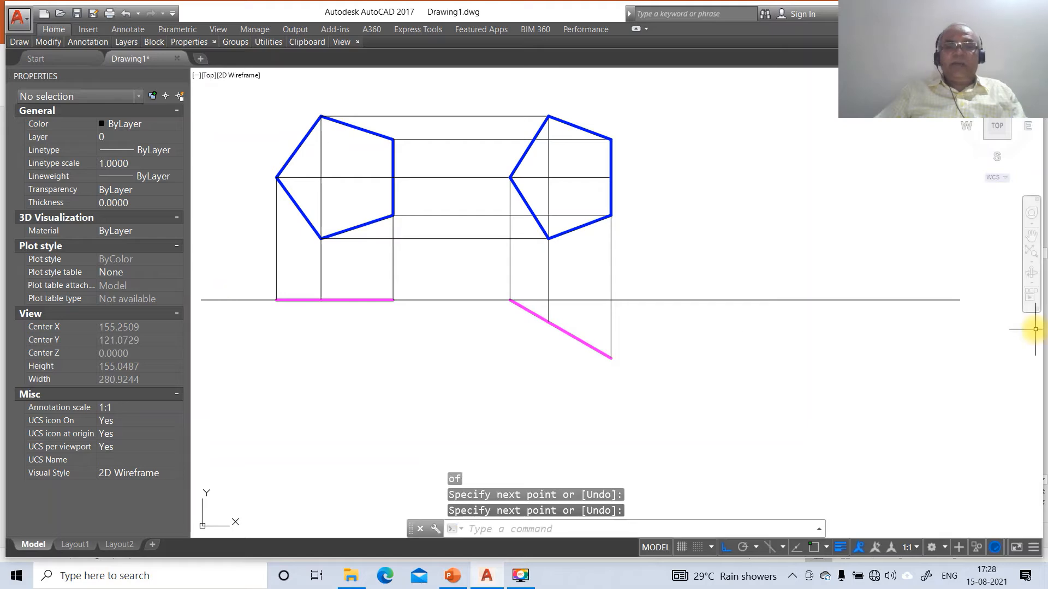
- Switch to PowerPoint to examine the final solution slide's third-stage views, and return to AutoCAD
type("L")
key("Escape")
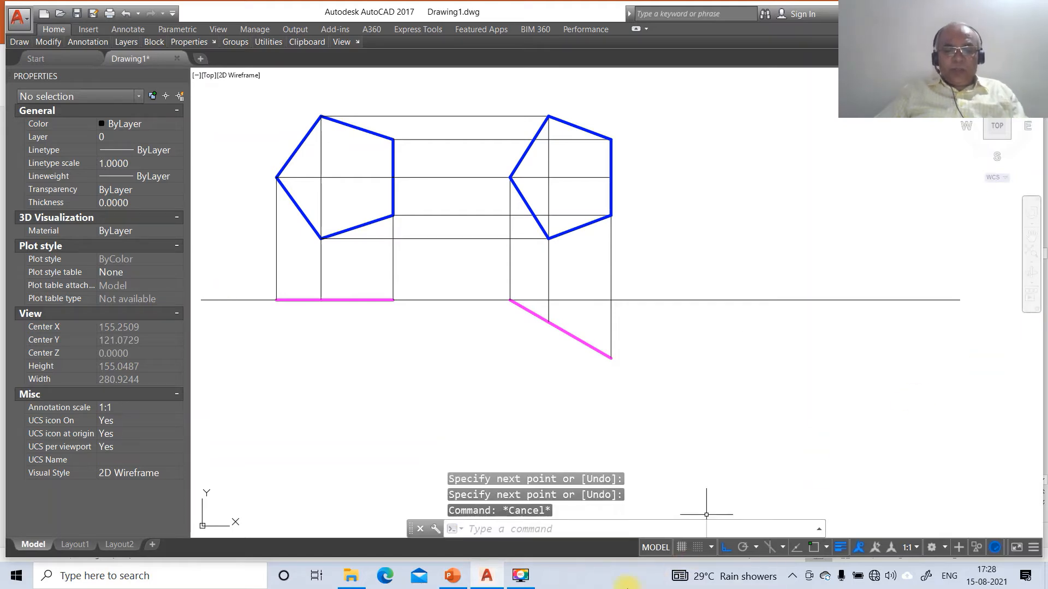
left_click(447, 582)
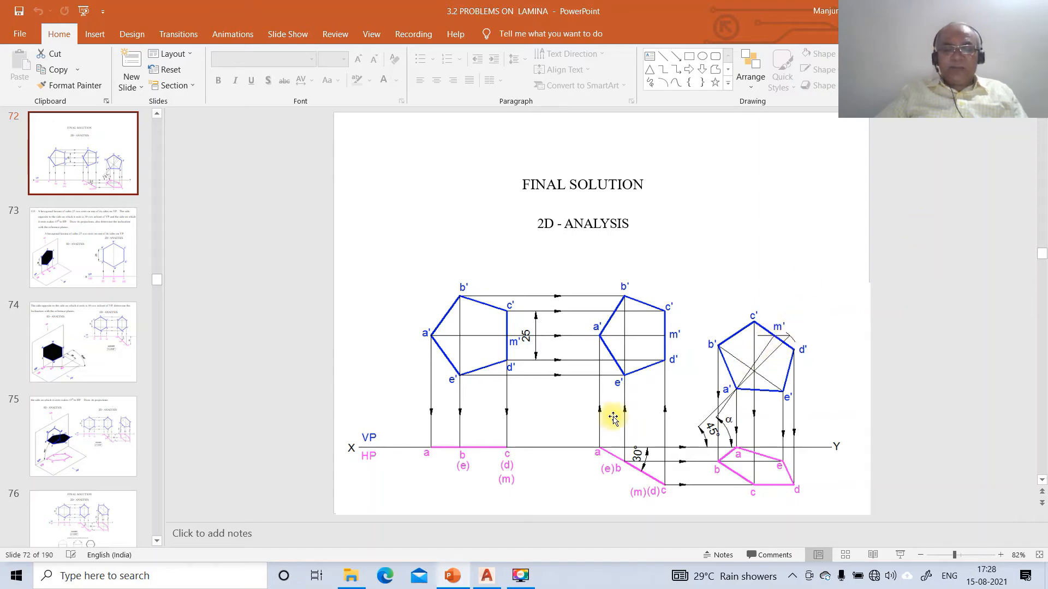
left_click(487, 574)
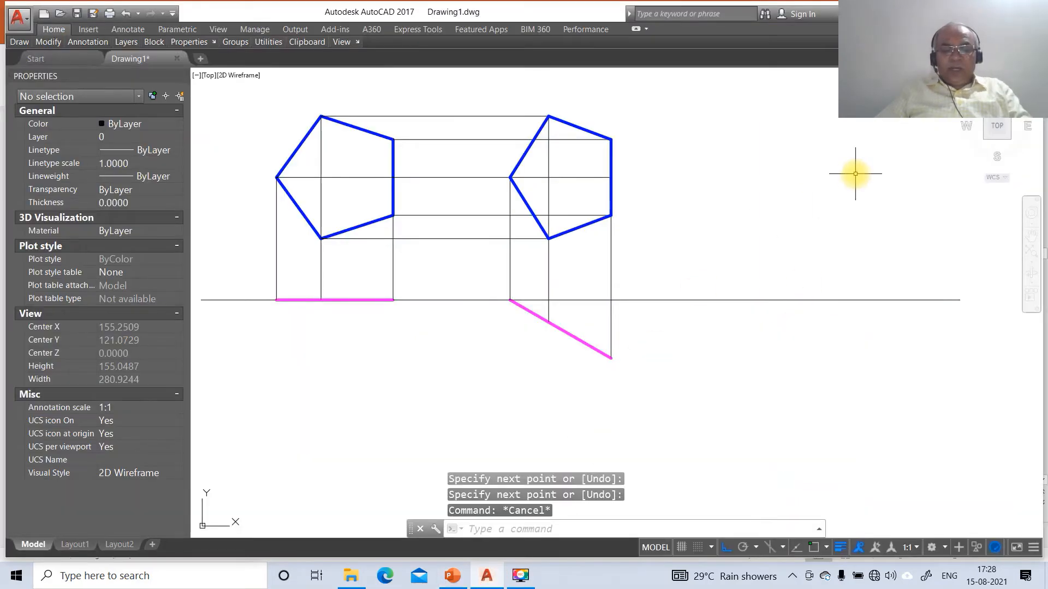
- Draw a 100 mm line at 45 degrees from a point on the reference line, to the right of the second views
type("l")
key("Return")
type("NE")
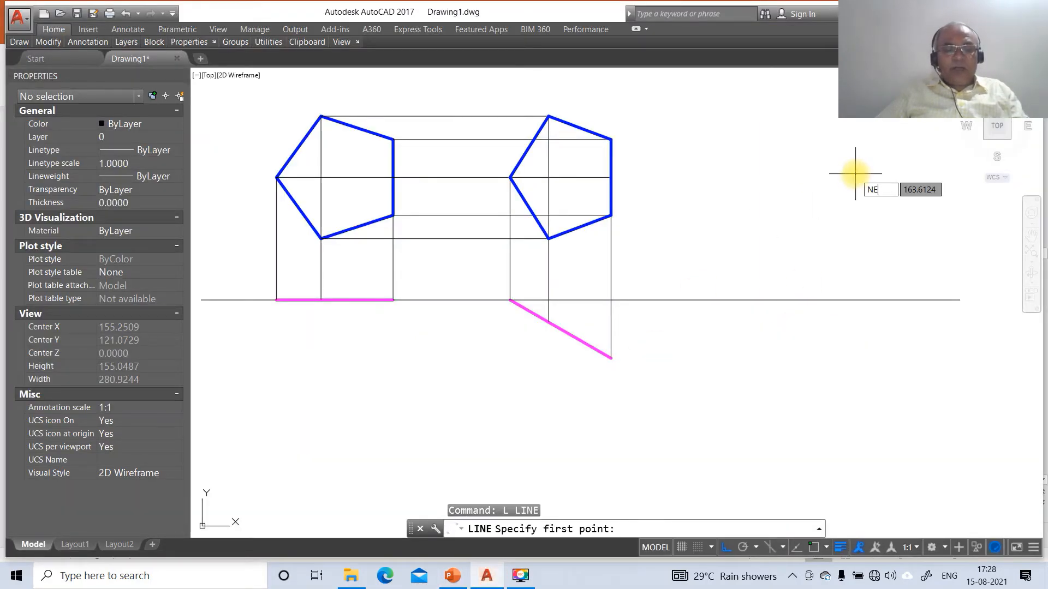
type("A")
key("Return")
left_click(694, 300)
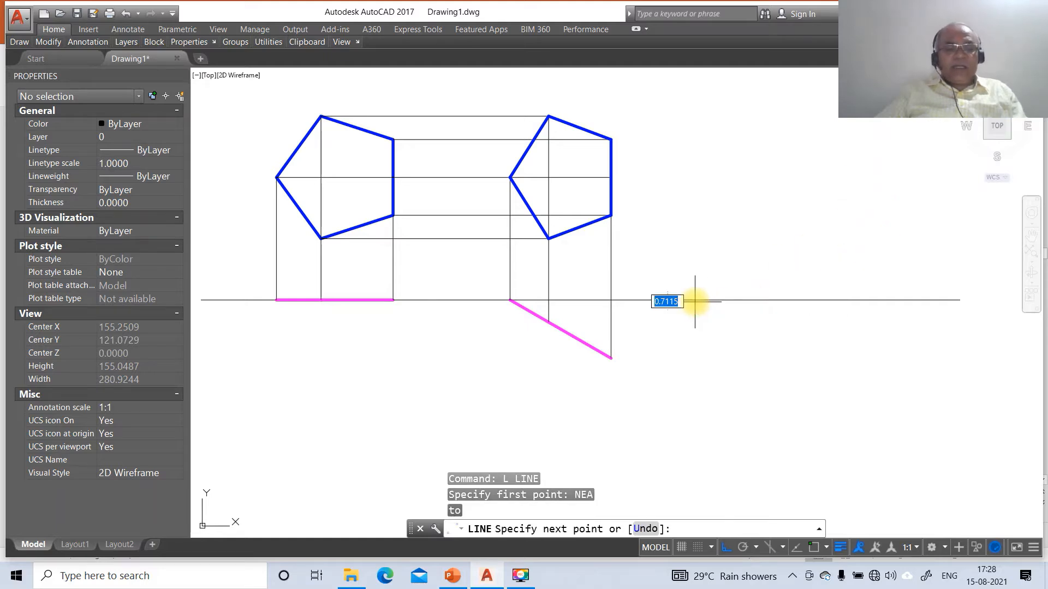
type("100")
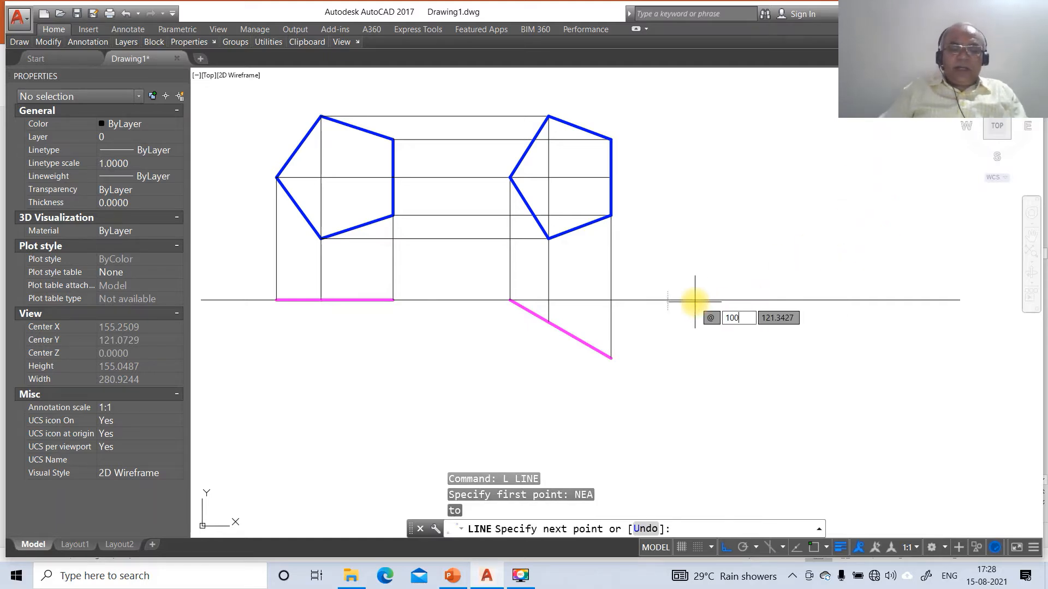
key("Tab")
type("45")
key("Return")
key("Return")
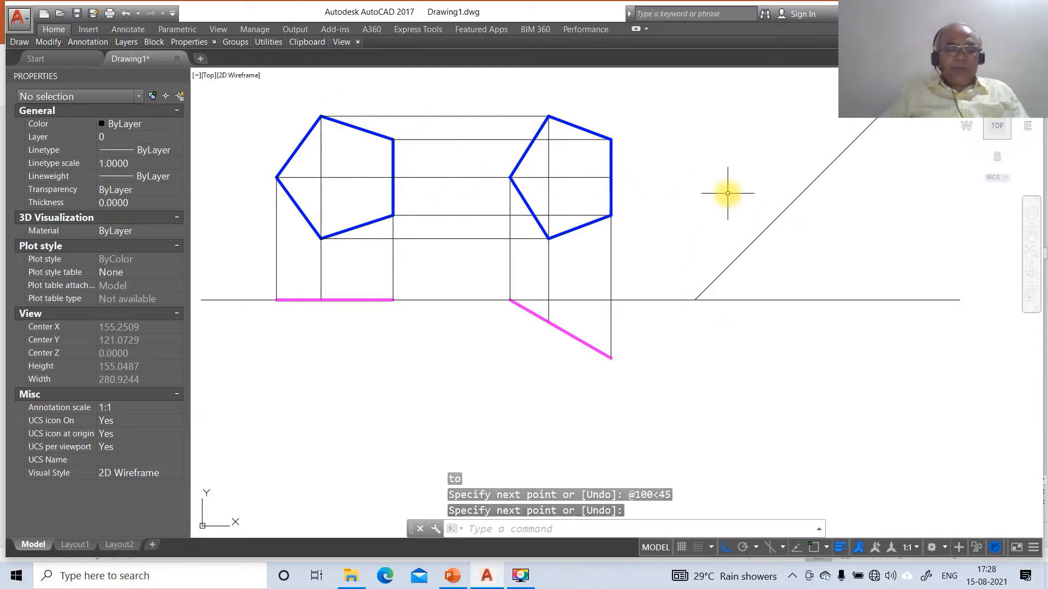
- Open the Standard dimension style for modification and set its linear precision to 0.00
type("DDIM")
key("Return")
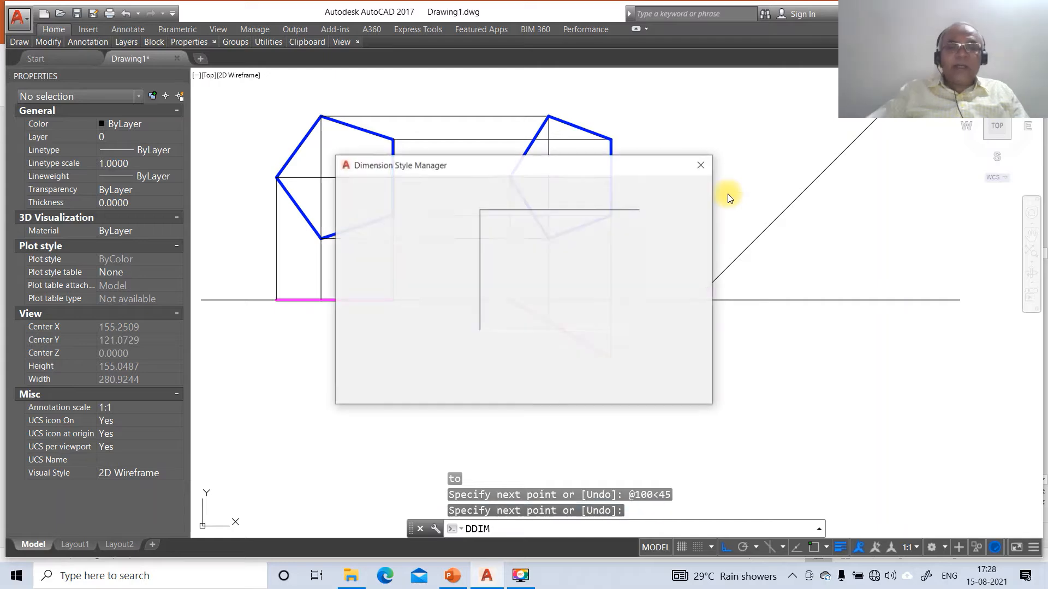
left_click(697, 261)
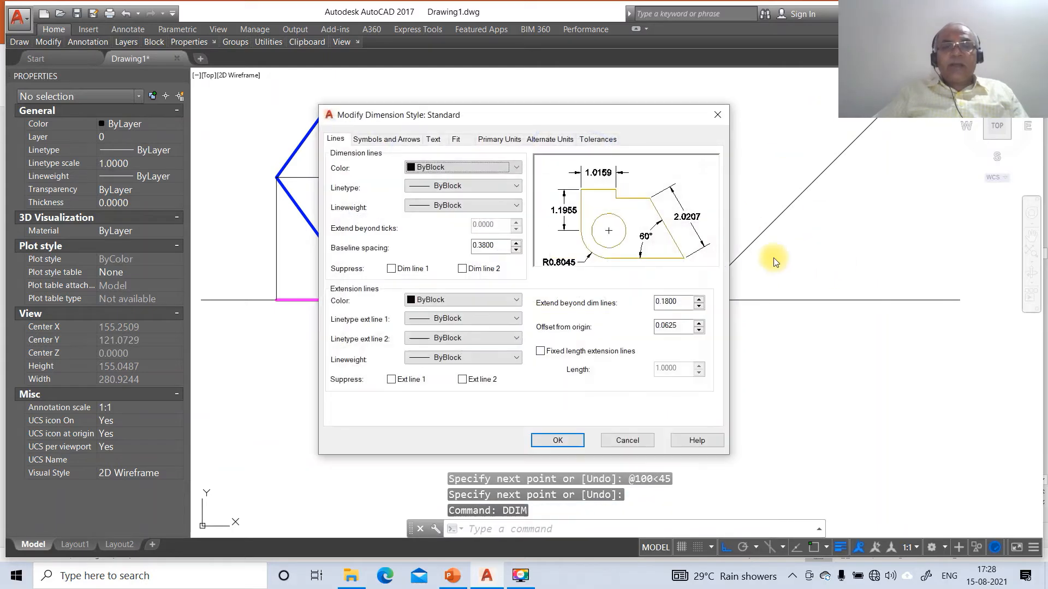
left_click(498, 139)
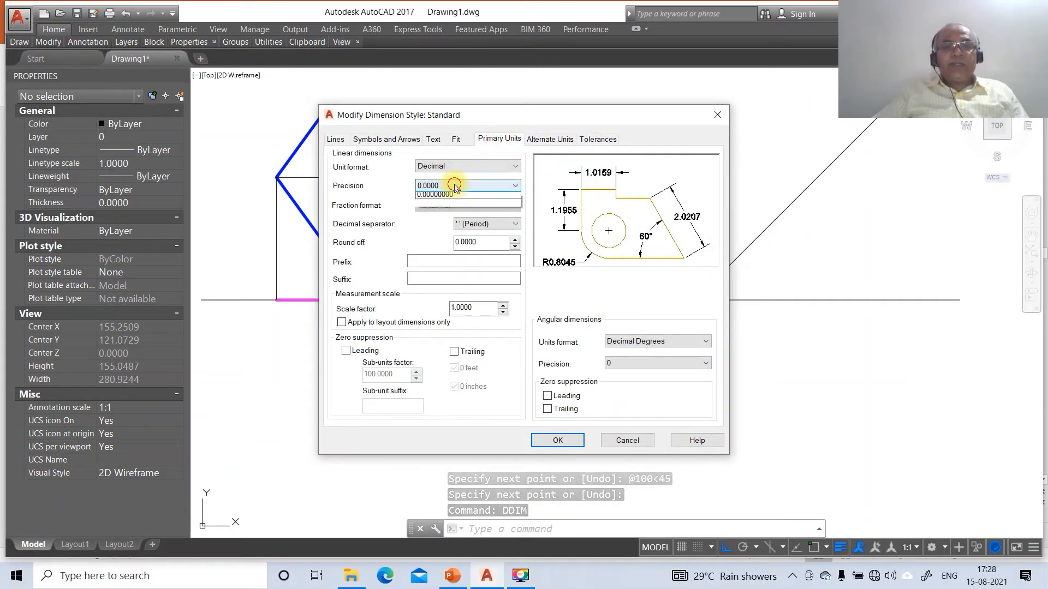
left_click(464, 185)
left_click(440, 213)
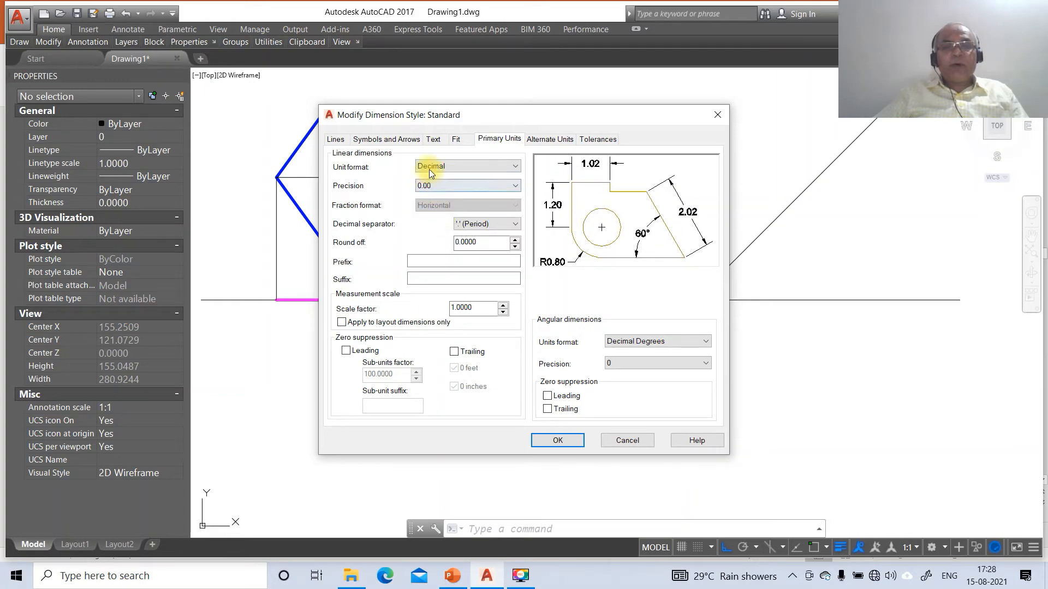
- Set the dimension text height to 3, aligned with and above the dimension line, and change its offset from that line
left_click(434, 140)
left_click_drag(498, 236, 465, 235)
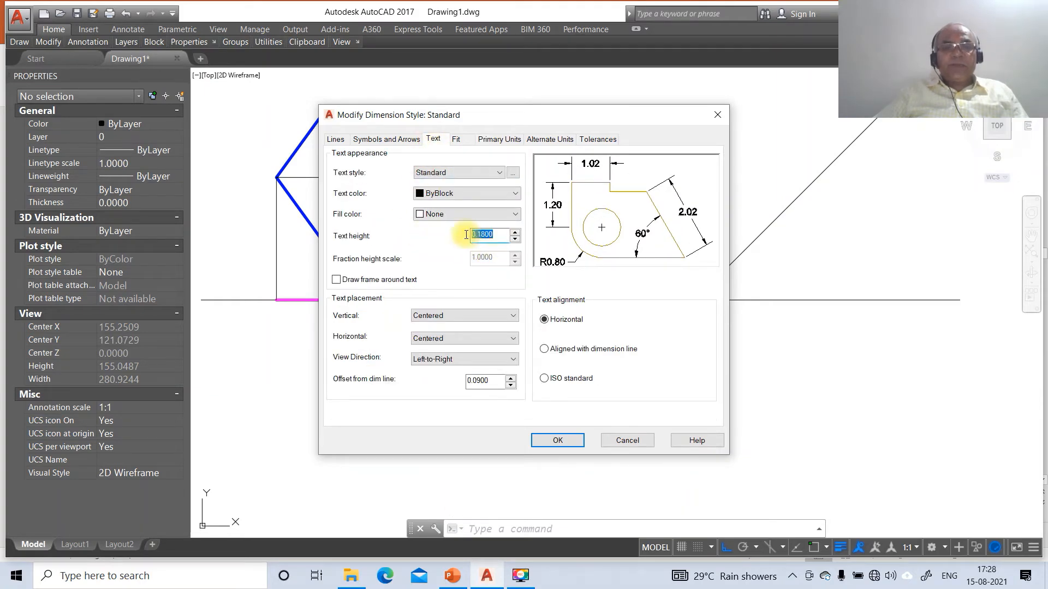
left_click(547, 348)
left_click(445, 316)
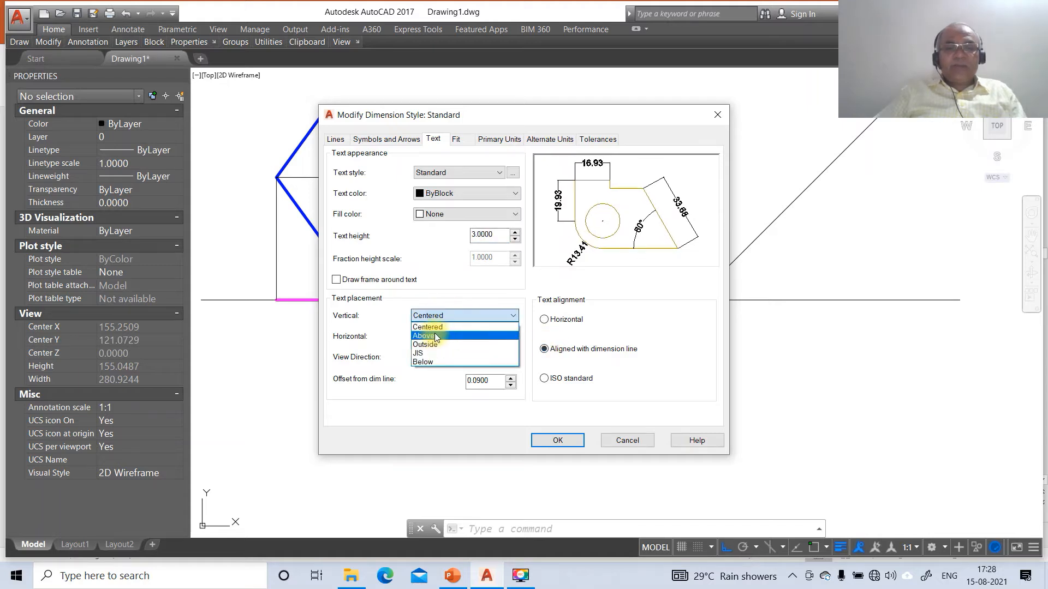
left_click(436, 336)
left_click_drag(488, 380, 435, 381)
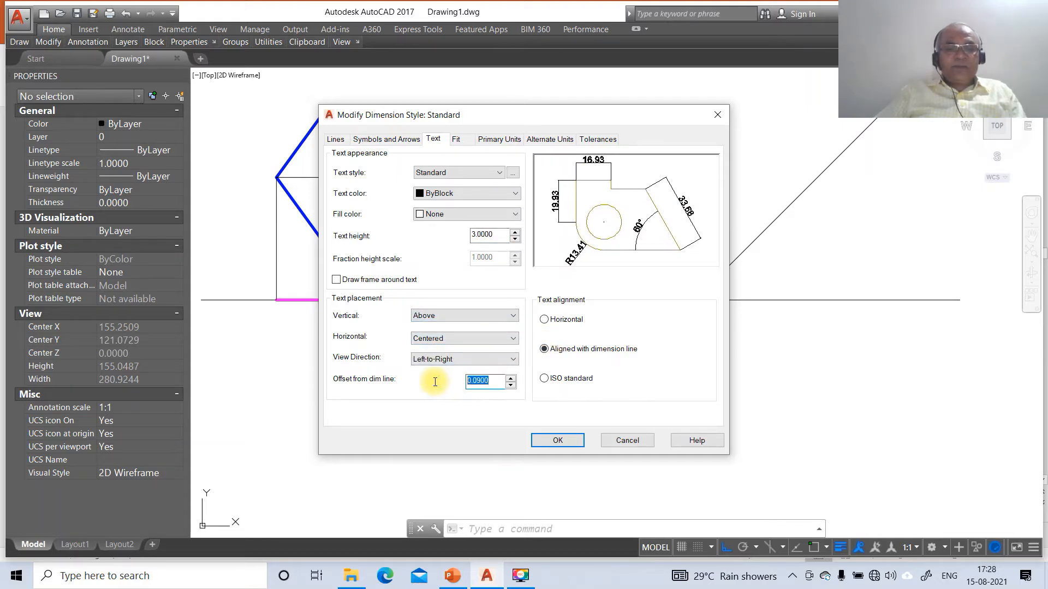
- Increase the arrow size, set the extension lines' offset from origin to 3, and save the Standard dimension style
left_click(391, 141)
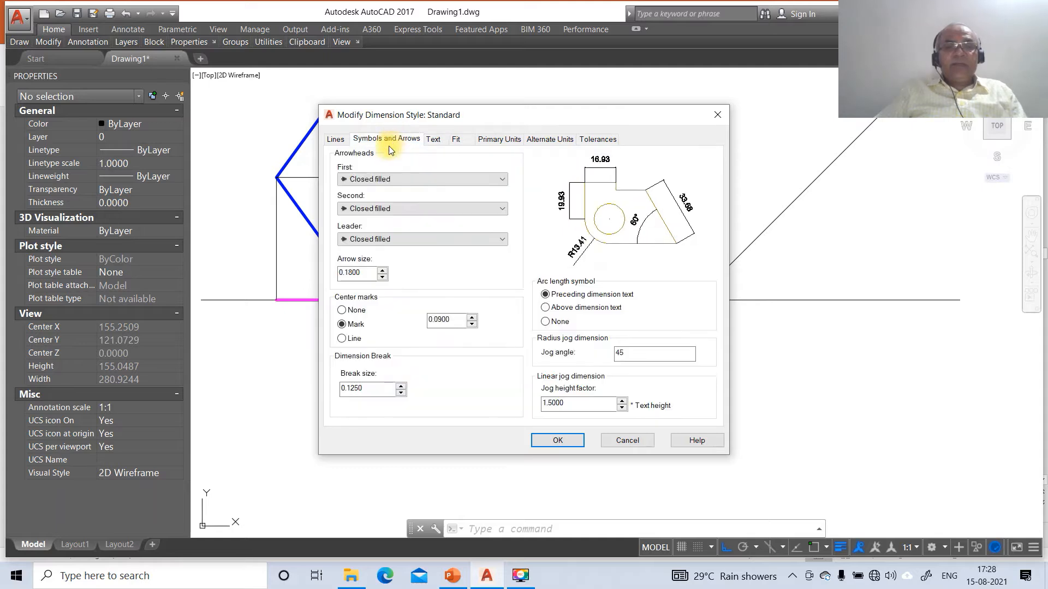
left_click_drag(363, 274, 314, 273)
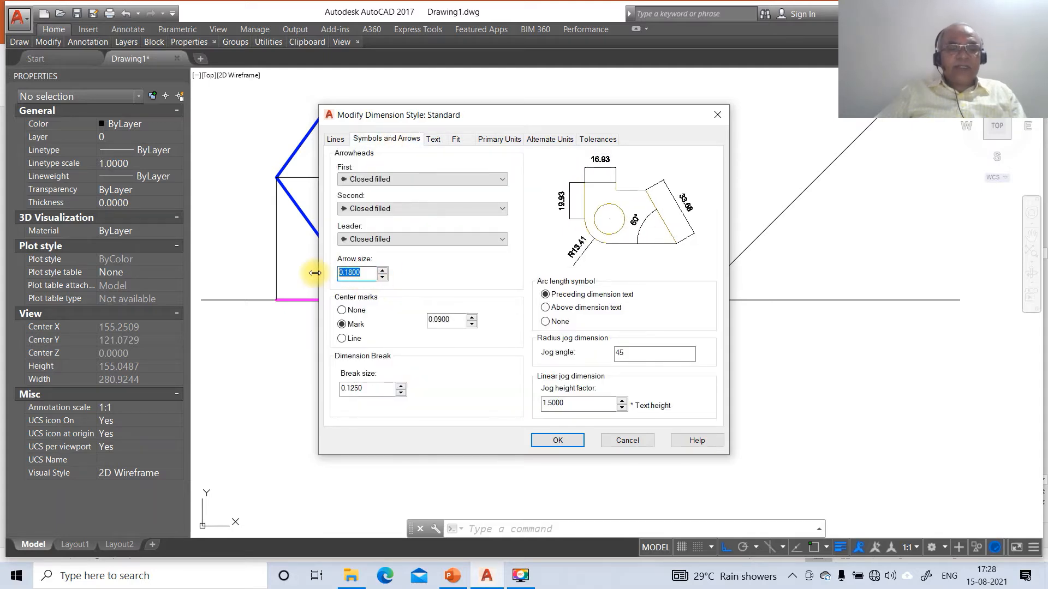
left_click(336, 140)
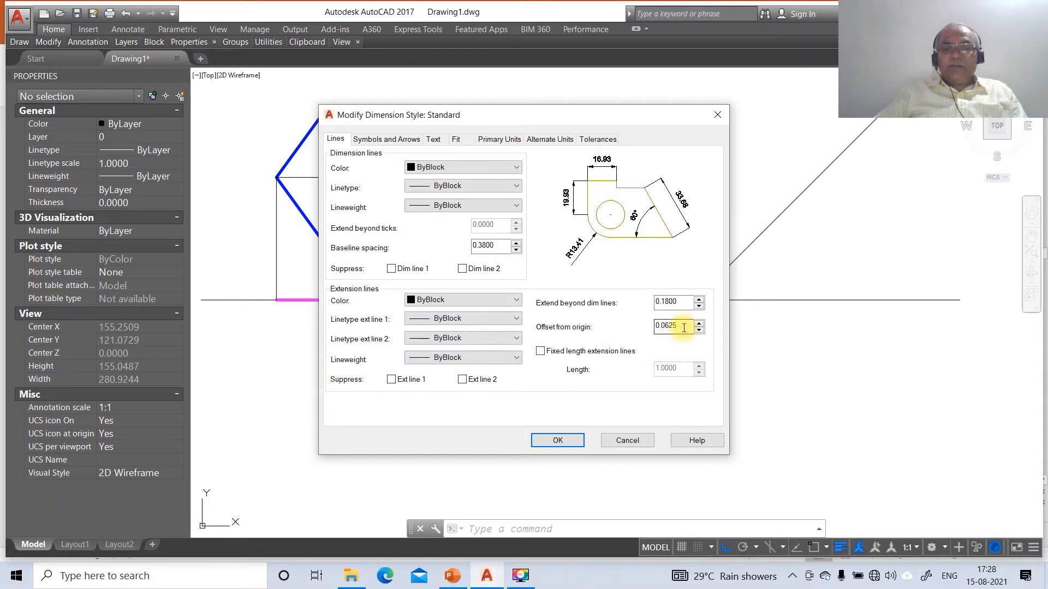
left_click_drag(684, 328, 621, 333)
type("3")
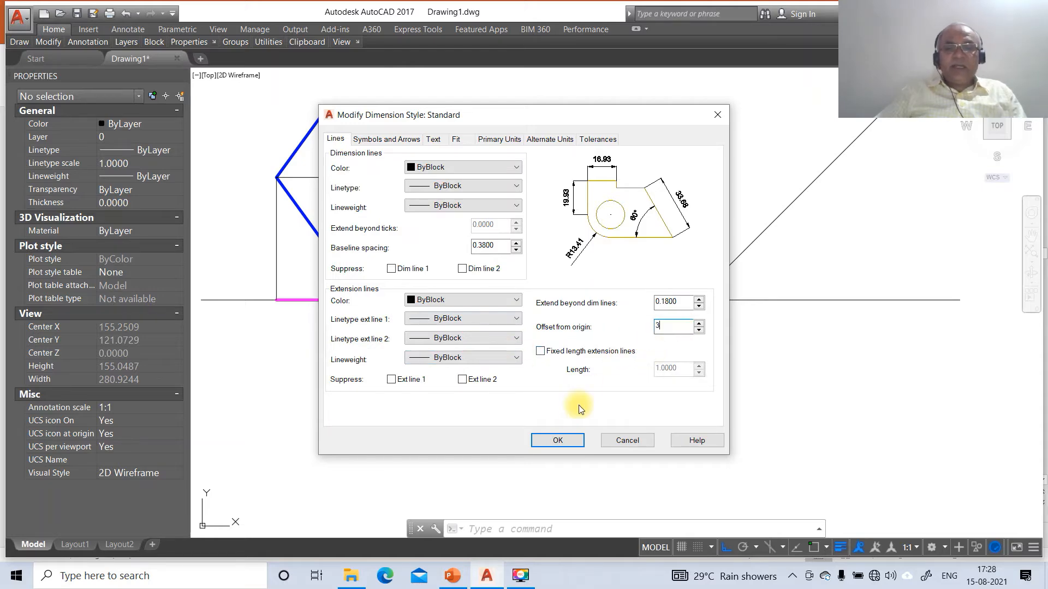
left_click(556, 441)
left_click(611, 389)
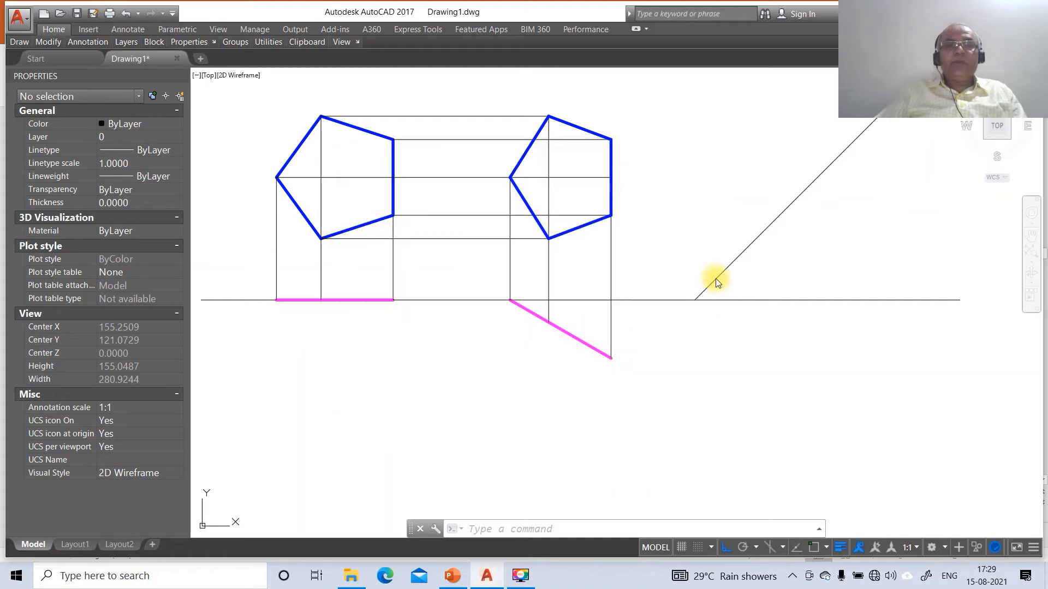
type("DIM")
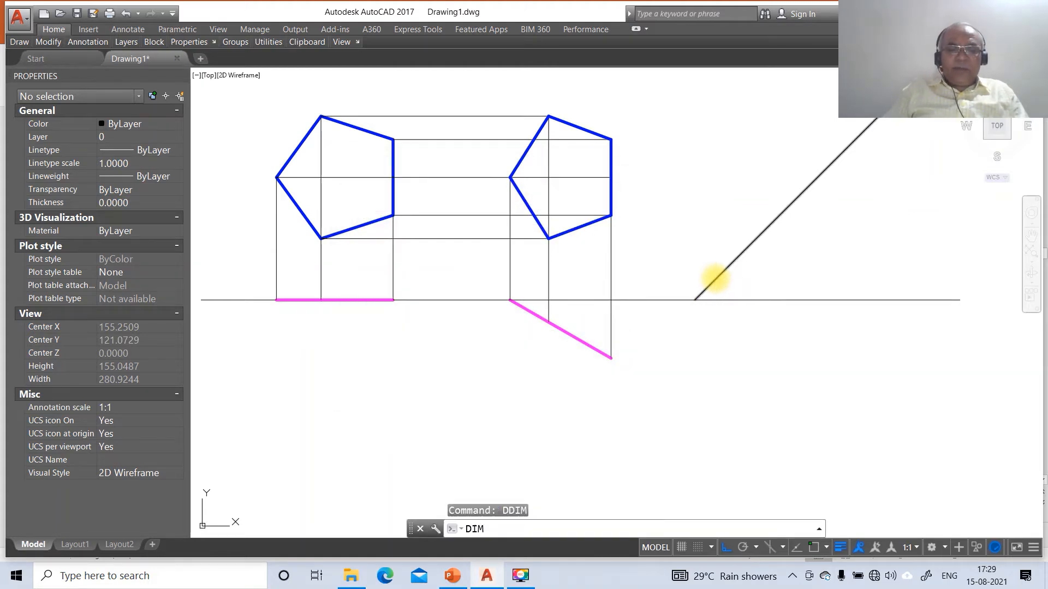
key("Return")
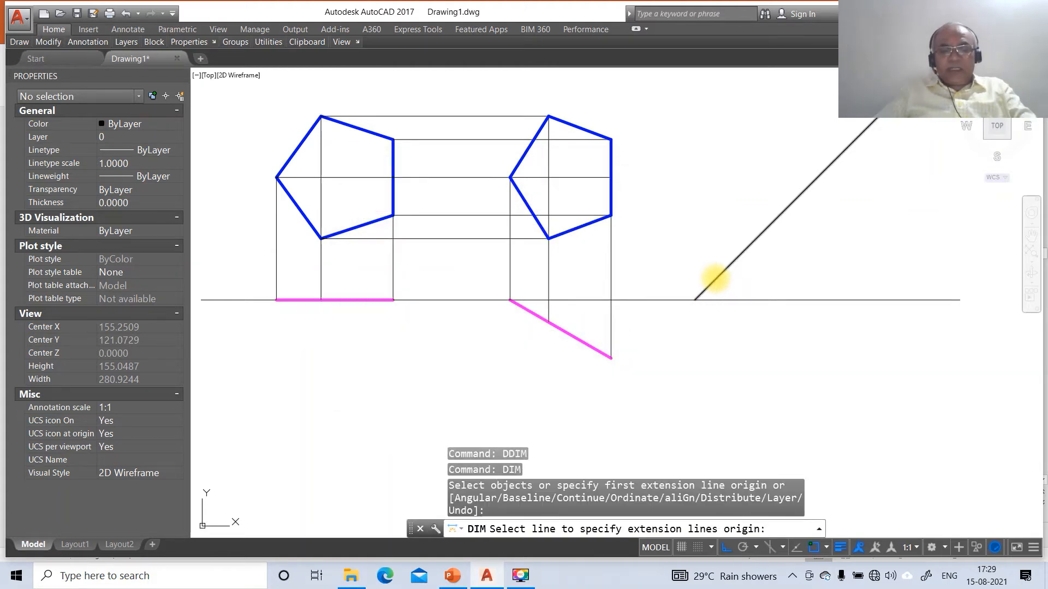
key("Escape")
- Dimension the first pentagon's horizontal width from its left vertex to its vertical side, placing the dimension above it
key("Return")
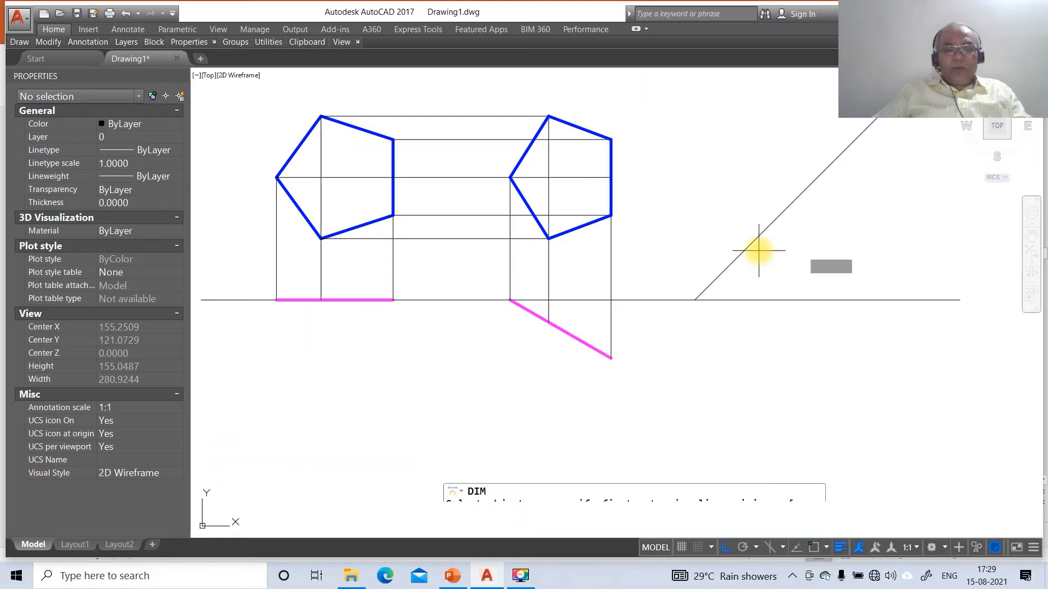
type("INT")
key("Return")
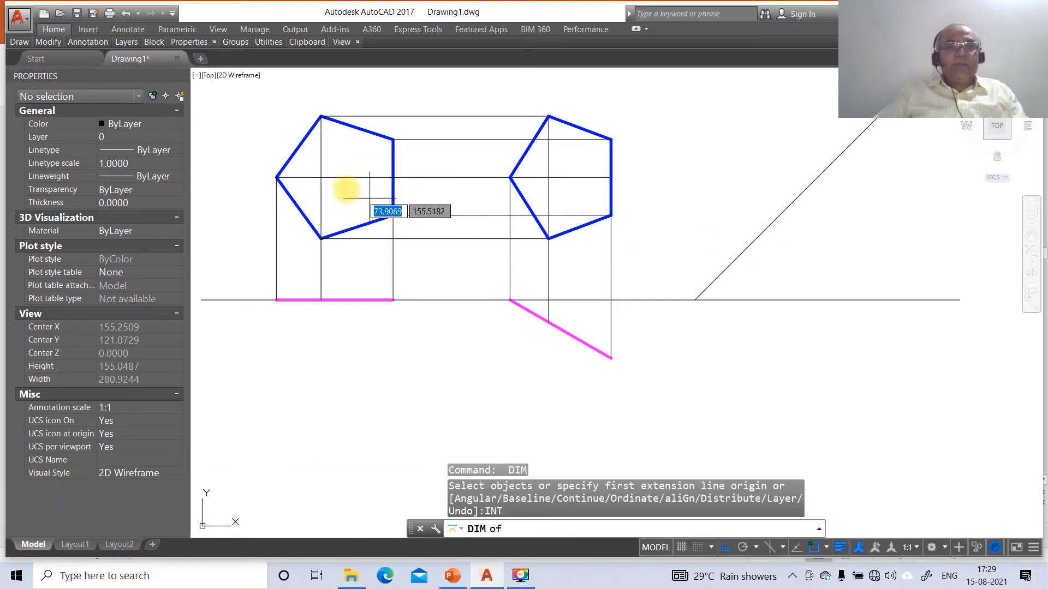
left_click(277, 178)
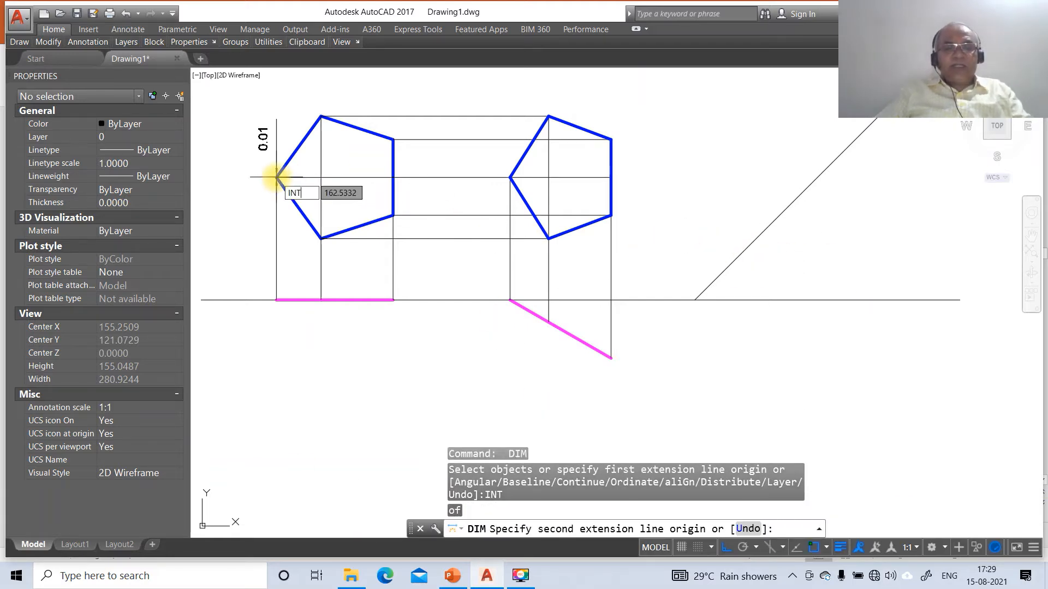
type("INT")
key("Return")
left_click(392, 178)
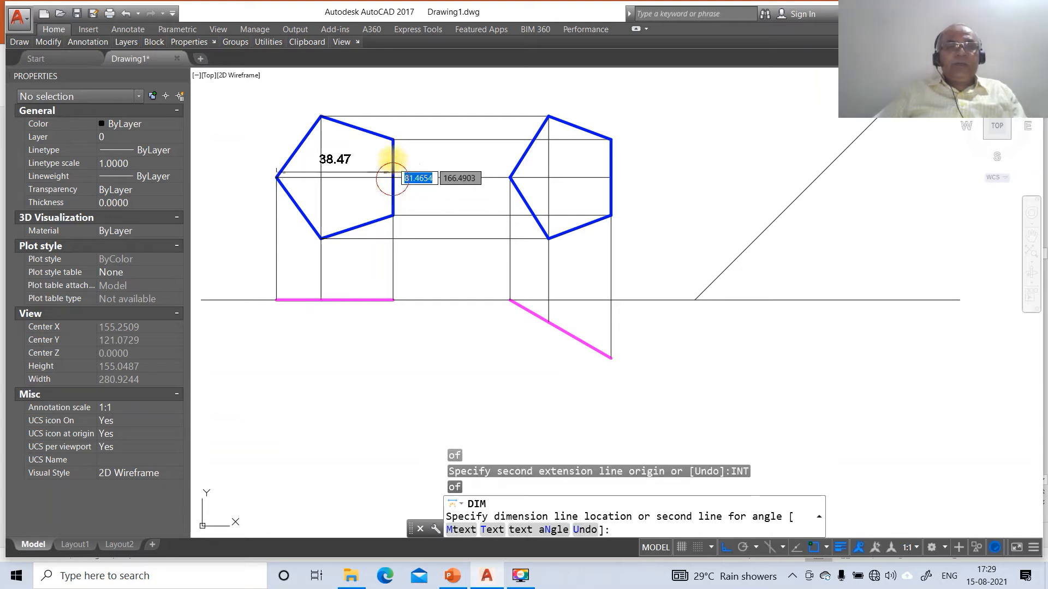
left_click(388, 91)
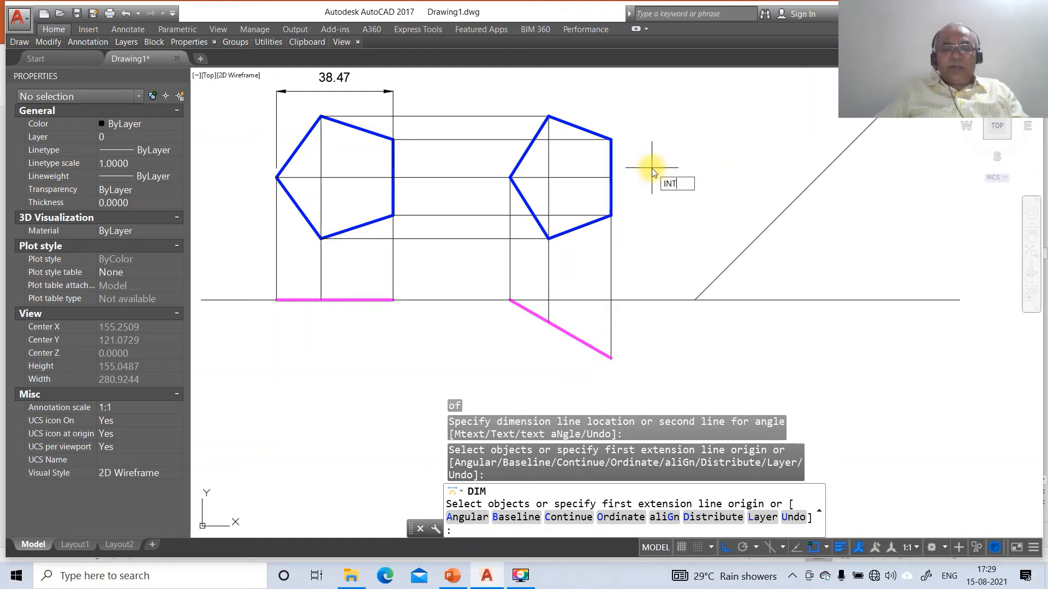
- Dimension the second pentagon's horizontal width from its left vertex to its vertical side, placing the dimension above it
type("INT")
key("Return")
left_click(509, 177)
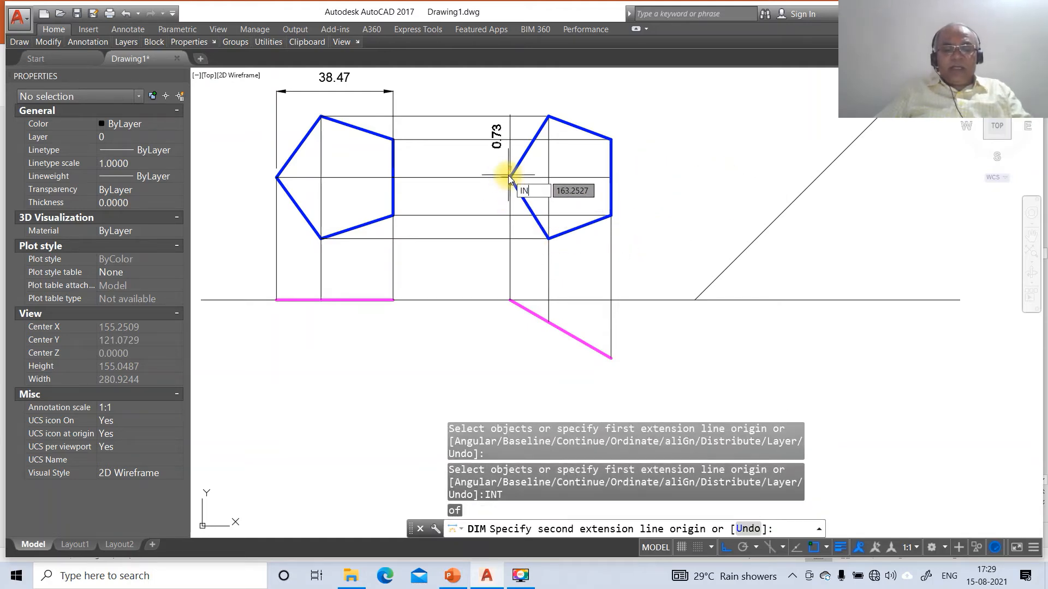
type("INT")
key("Return")
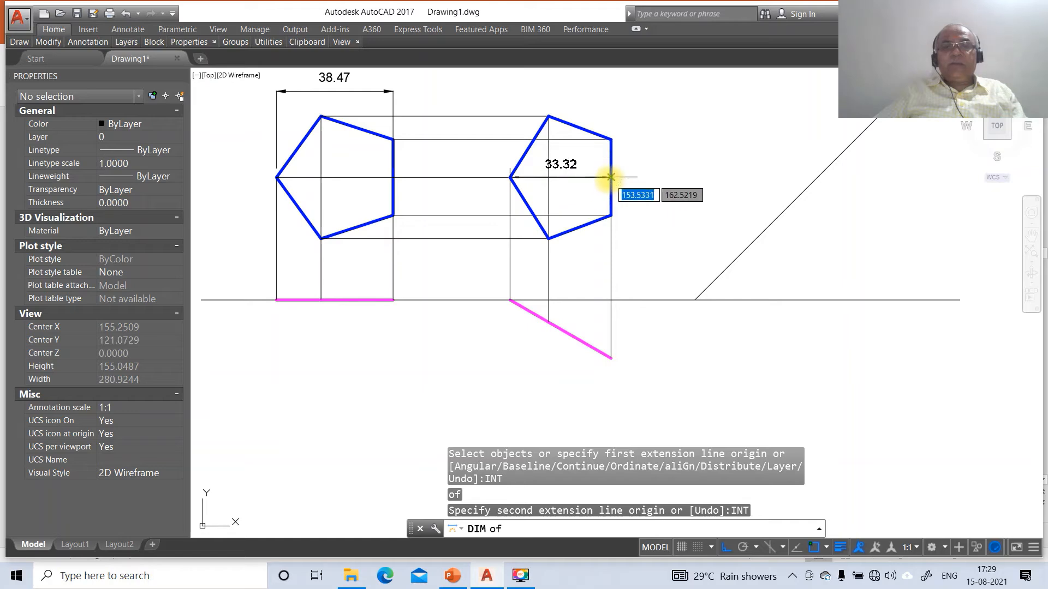
left_click(610, 177)
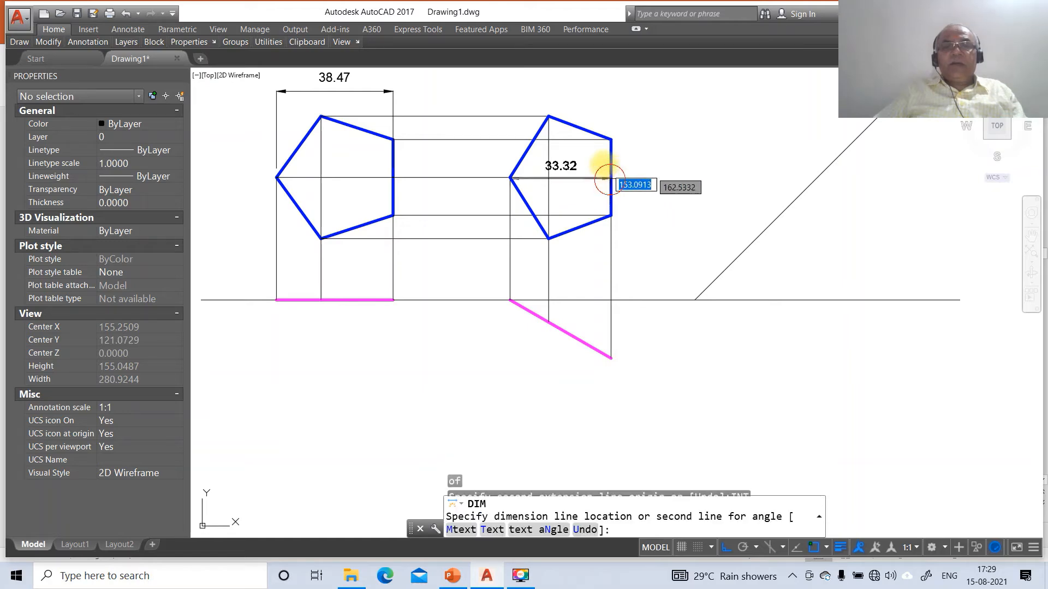
left_click(588, 88)
key("Return")
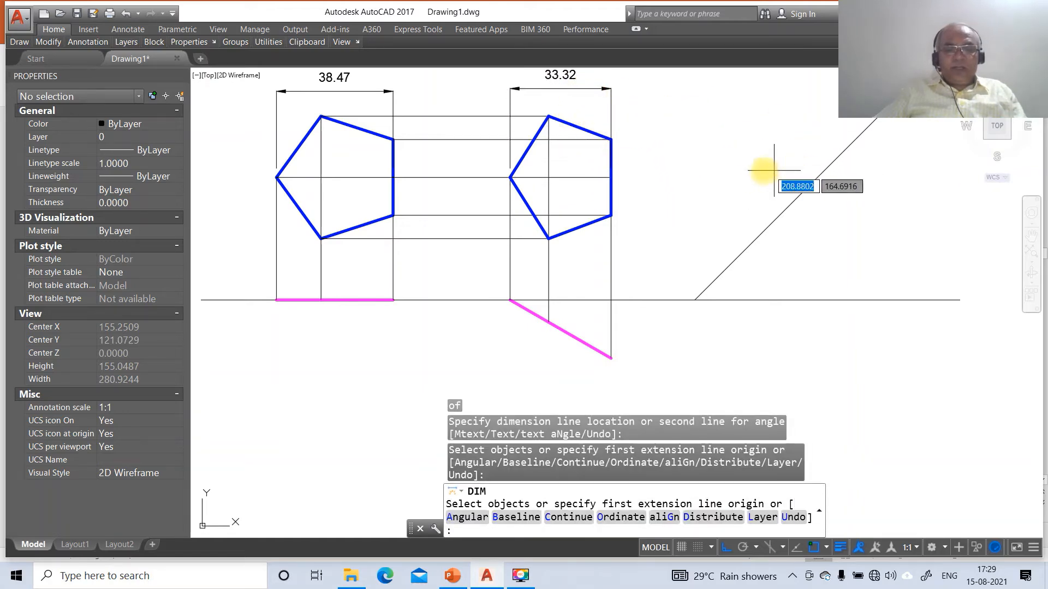
key("Escape")
- Draw a circle of radius 38.47 centred on a point near the middle of the 45-degree line
type("c")
key("Return")
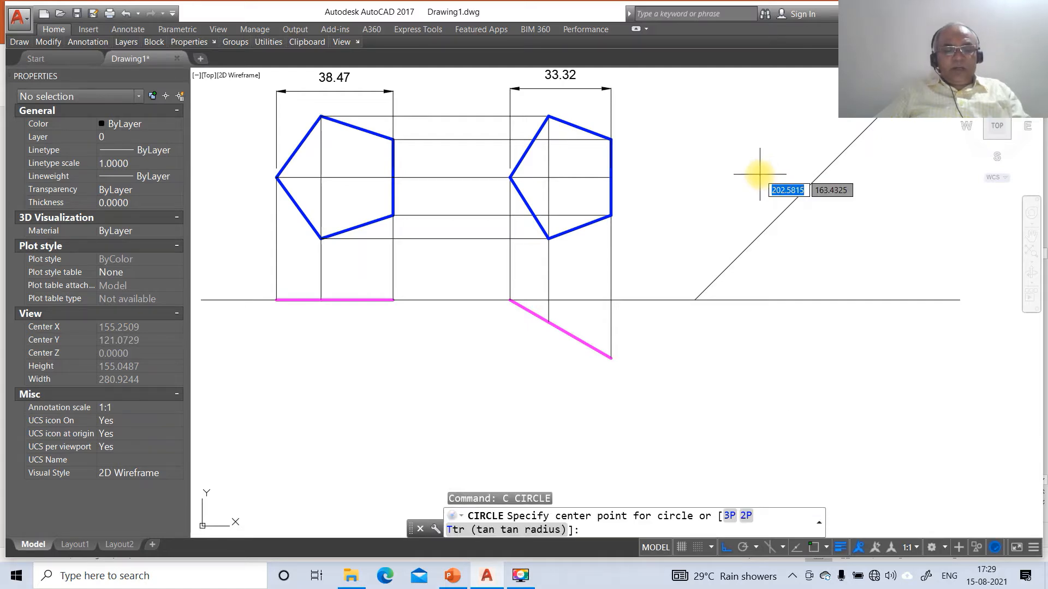
type("NEA")
key("Return")
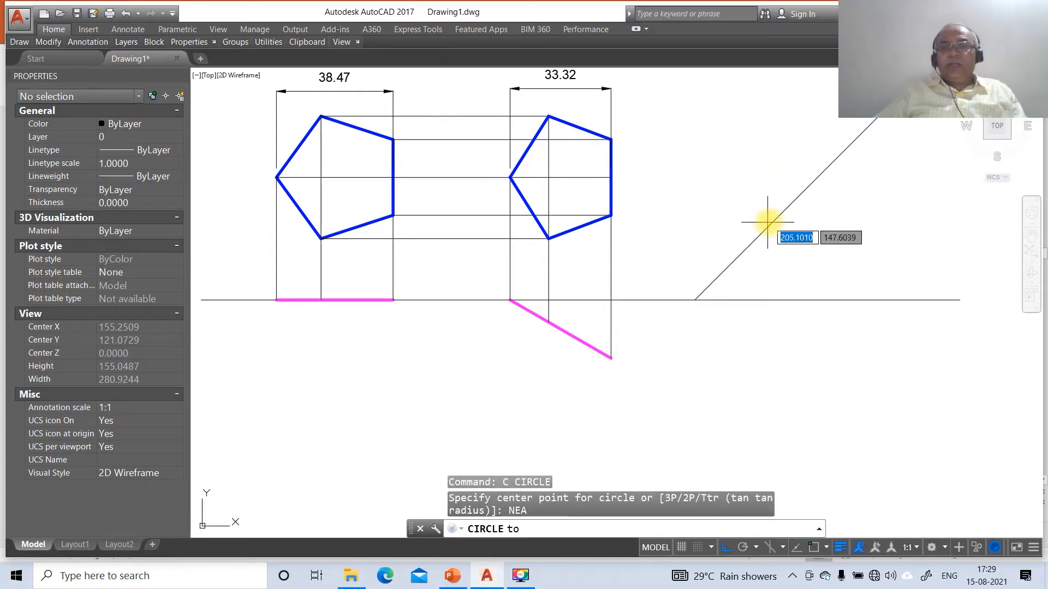
left_click(769, 222)
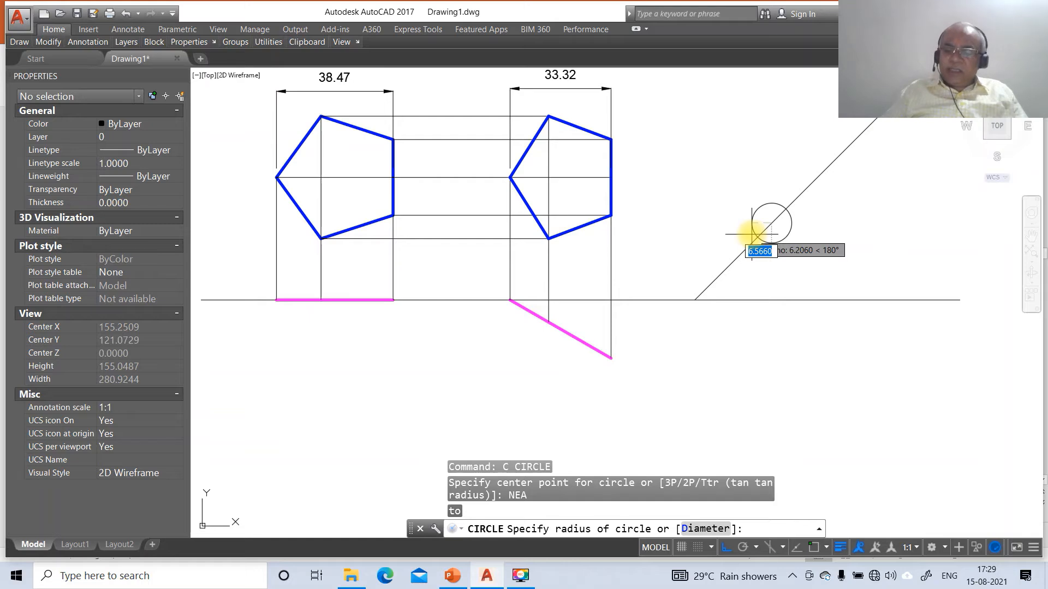
type("38.47")
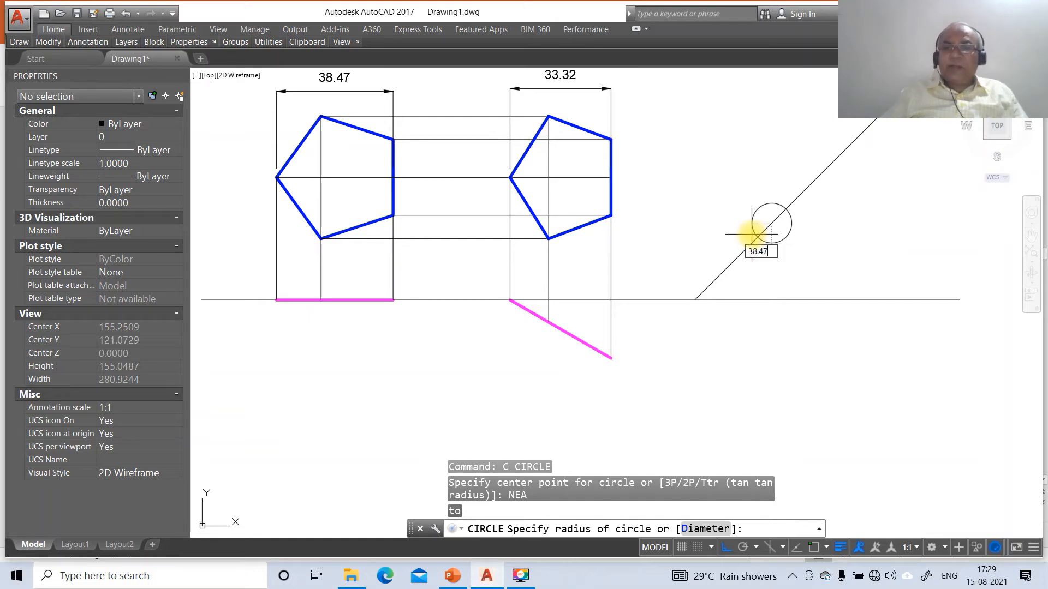
key("Return")
- Break the circle on both sides of its upper crossing with the 45-degree line to isolate a short arc mark there
type("br")
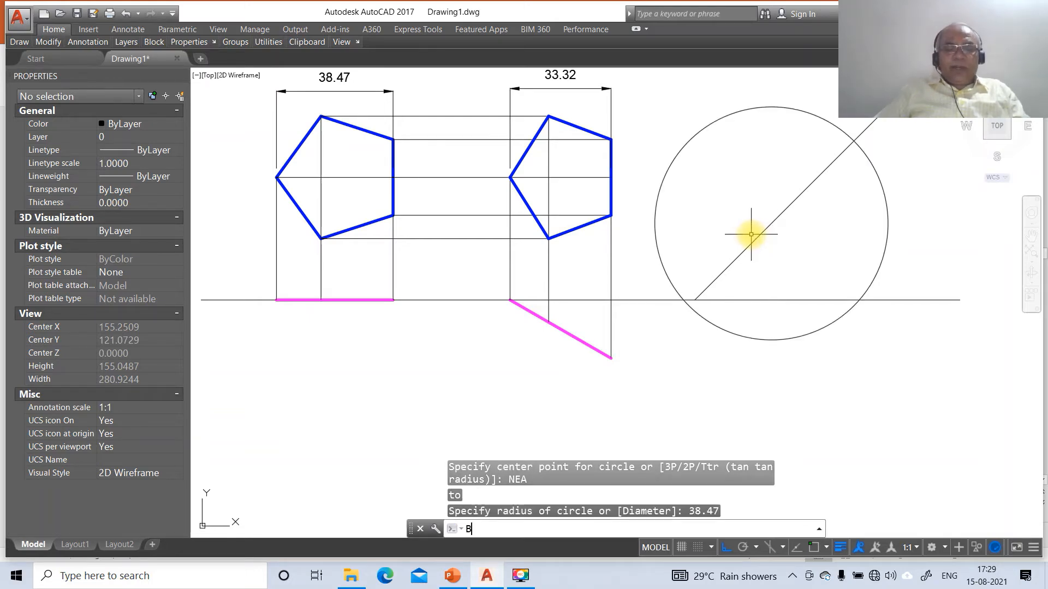
key("Return")
left_click(869, 163)
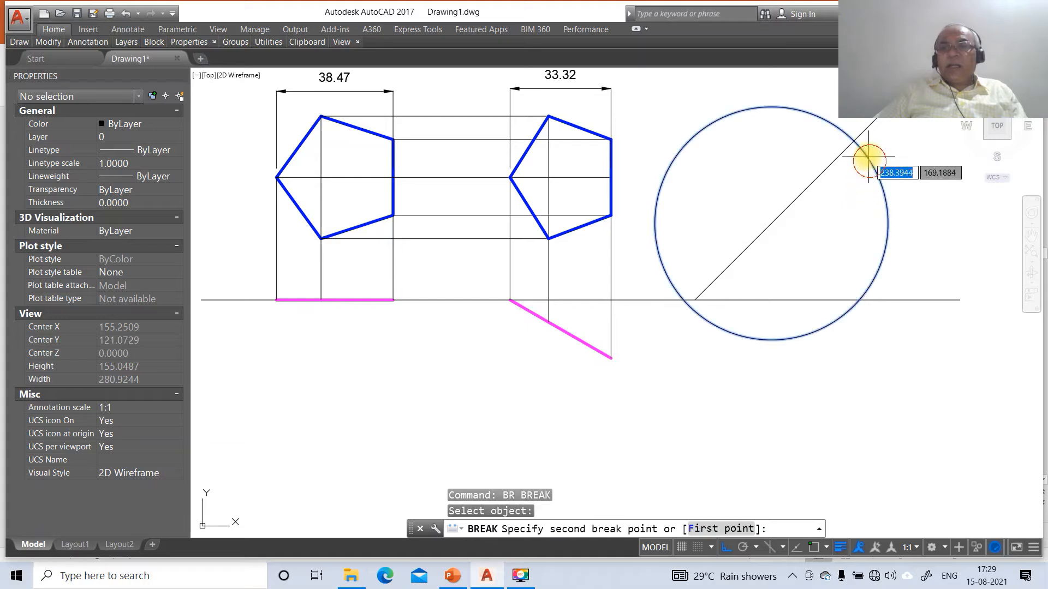
left_click(855, 145)
key("Return")
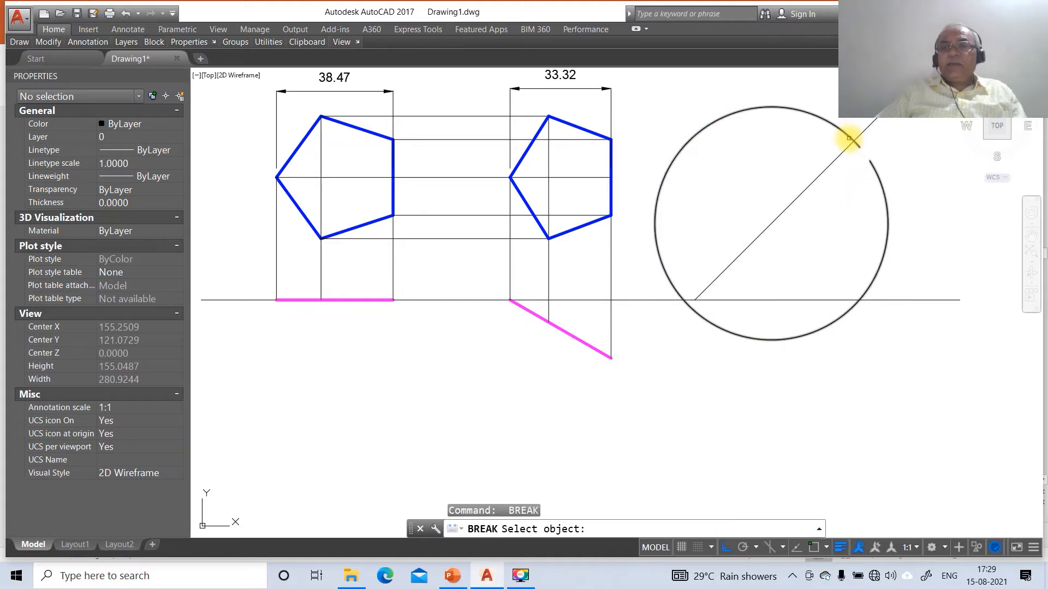
left_click(850, 133)
left_click(830, 140)
- Erase the large remaining part of the circle, keeping the short arc mark on the 45-degree line
type("e")
key("Return")
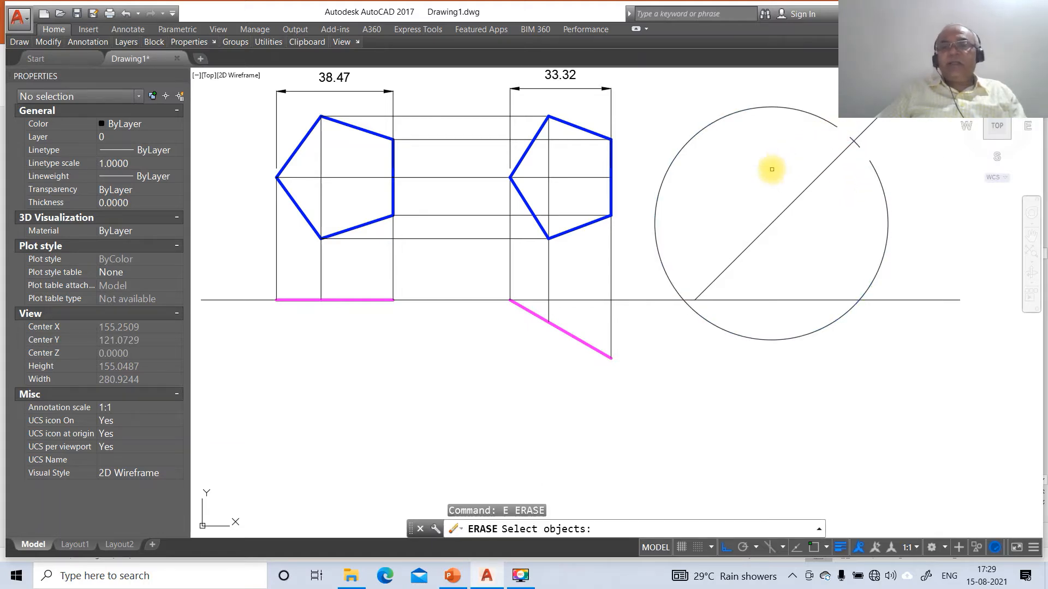
left_click(791, 109)
key("Return")
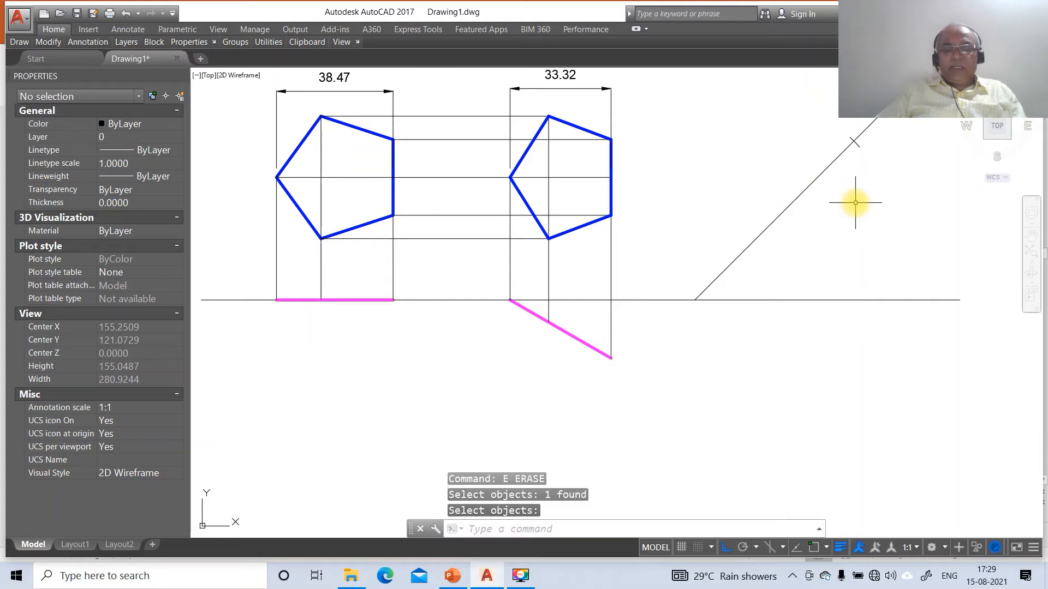
- Trim the part of the 45-degree line that extends beyond the short arc mark
type("tr")
key("Return")
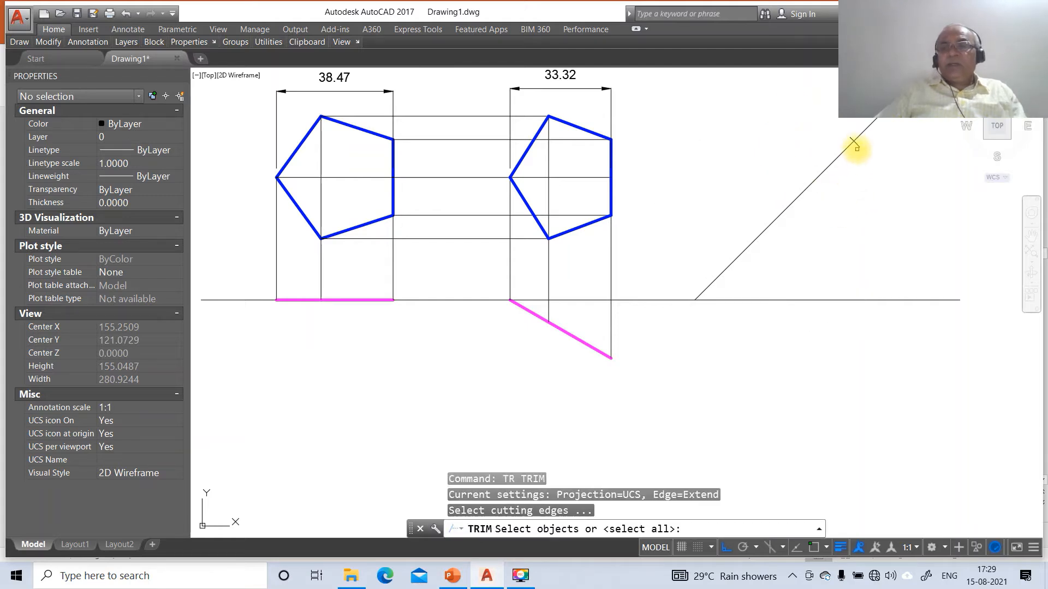
left_click(854, 143)
key("Return")
left_click(863, 134)
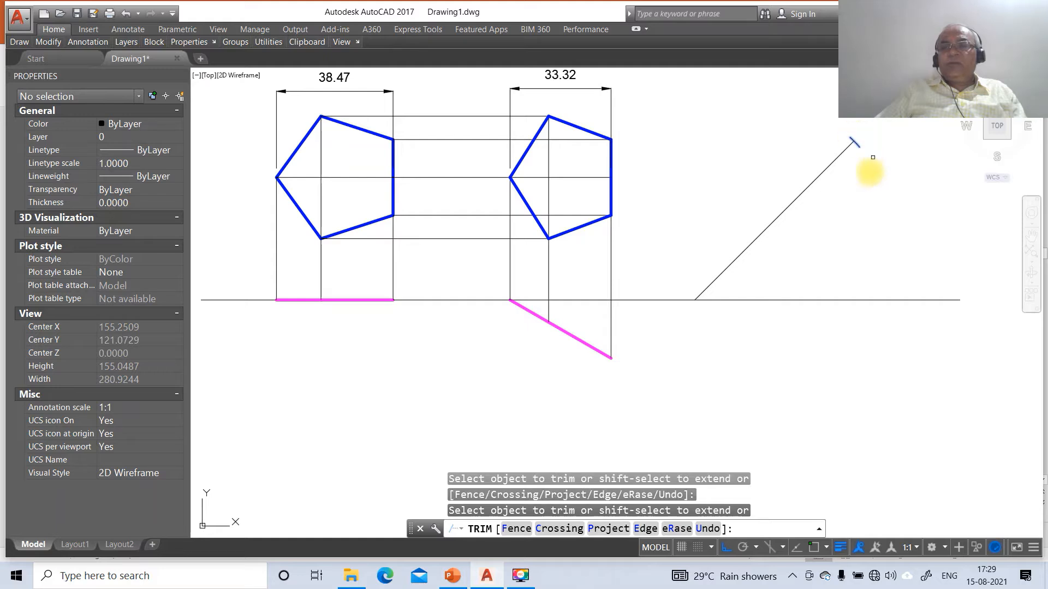
key("Return")
- Draw a horizontal line leftward from the intersection of the 45-degree line and the short arc mark
type("l")
key("Return")
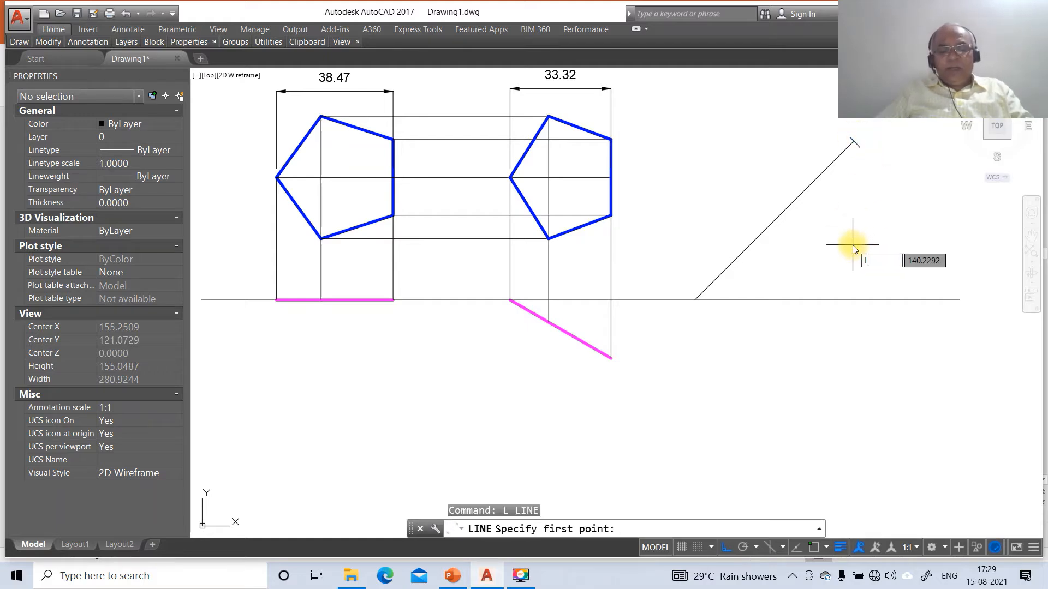
type("INT")
key("Return")
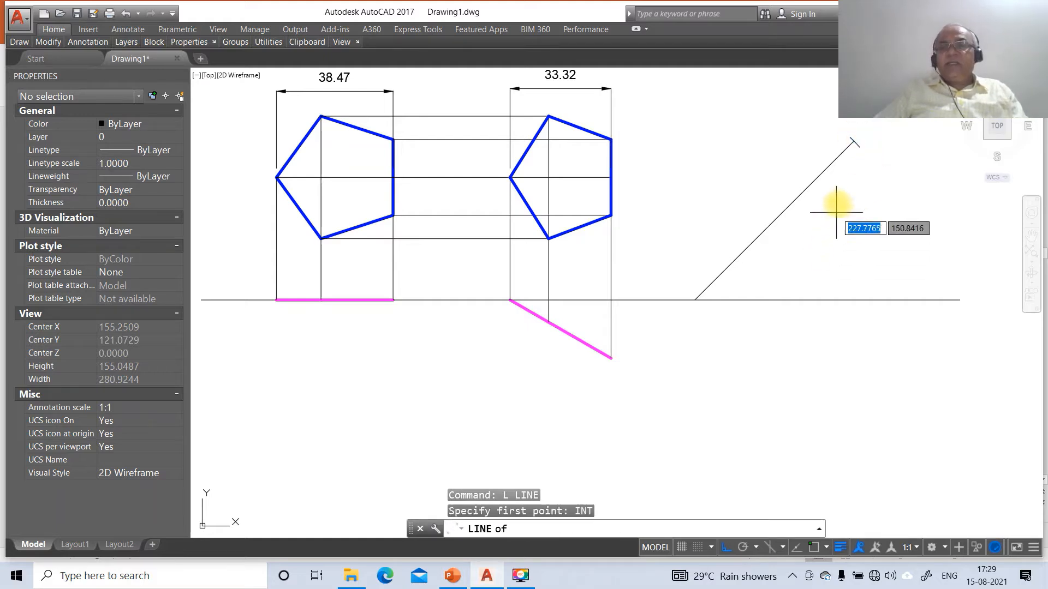
left_click(846, 144)
left_click(697, 163)
key("Return")
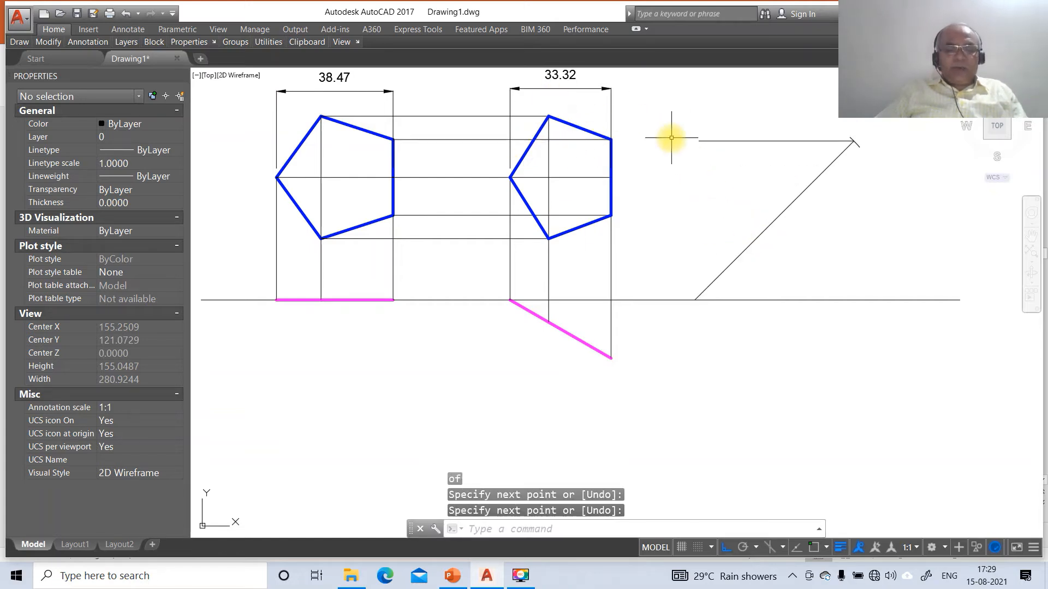
- Draw a circle from the short arc mark's centre, using the second pentagon's dimensioned width as its radius
type("C")
key("Return")
type("CE")
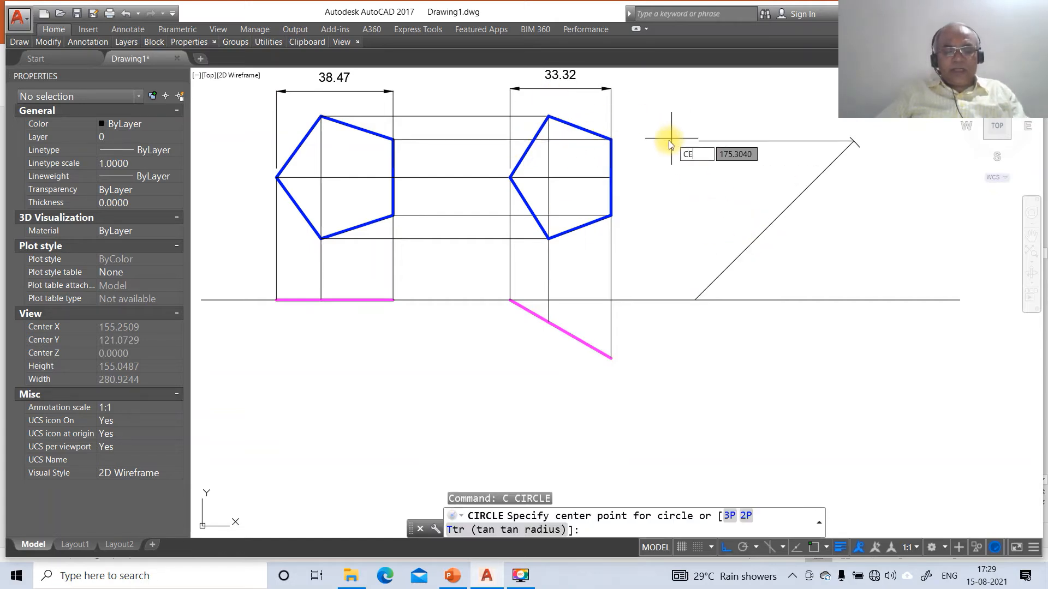
type("N")
key("Return")
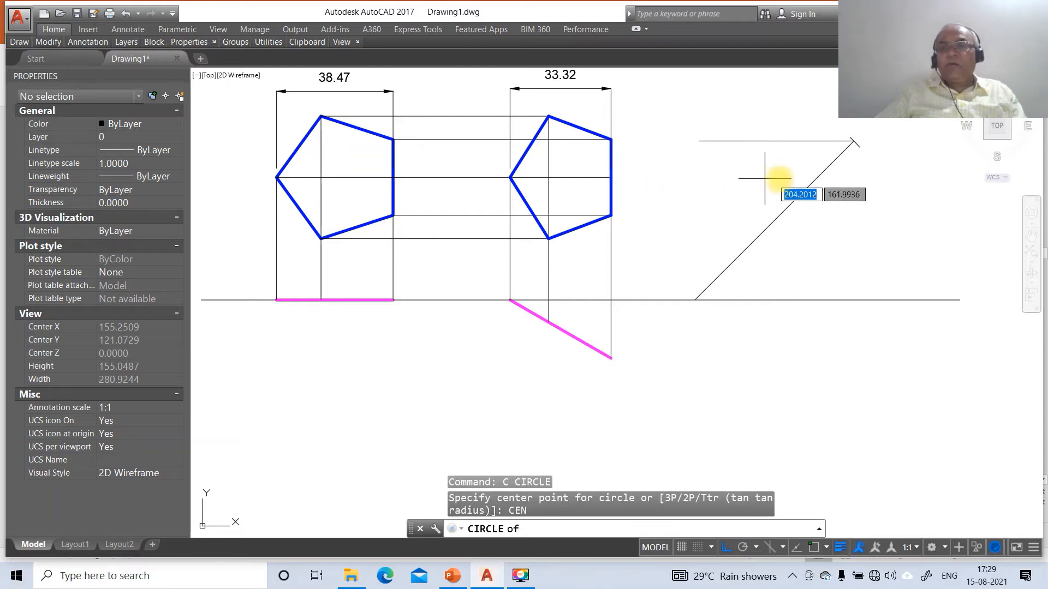
left_click(861, 144)
type("33")
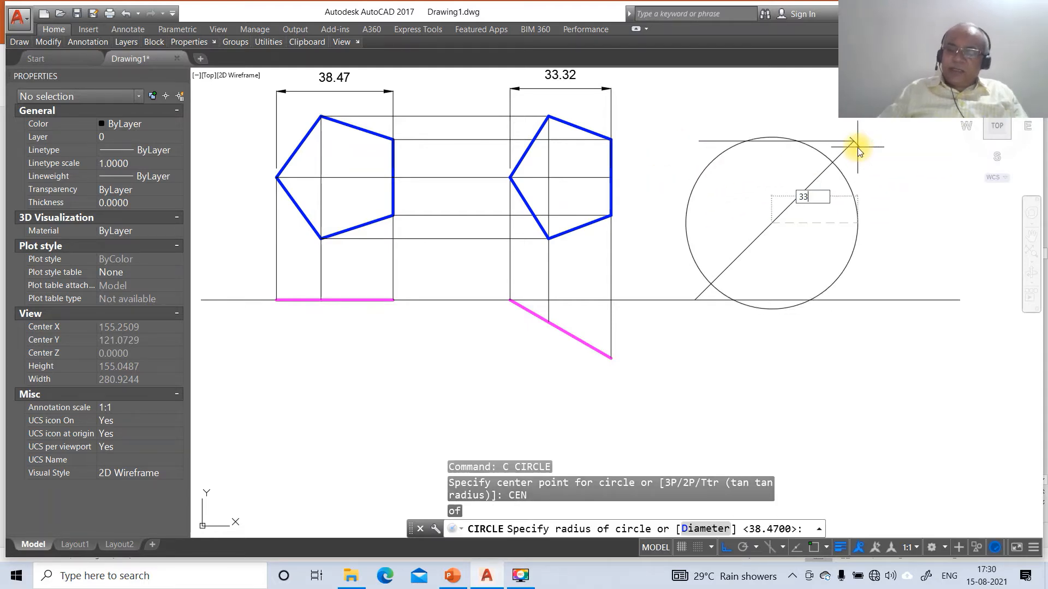
- Complete the circle with radius 33.32 and break out gaps around its crossing with the upper horizontal line, isolating a short arc there
type(".32")
key("Return")
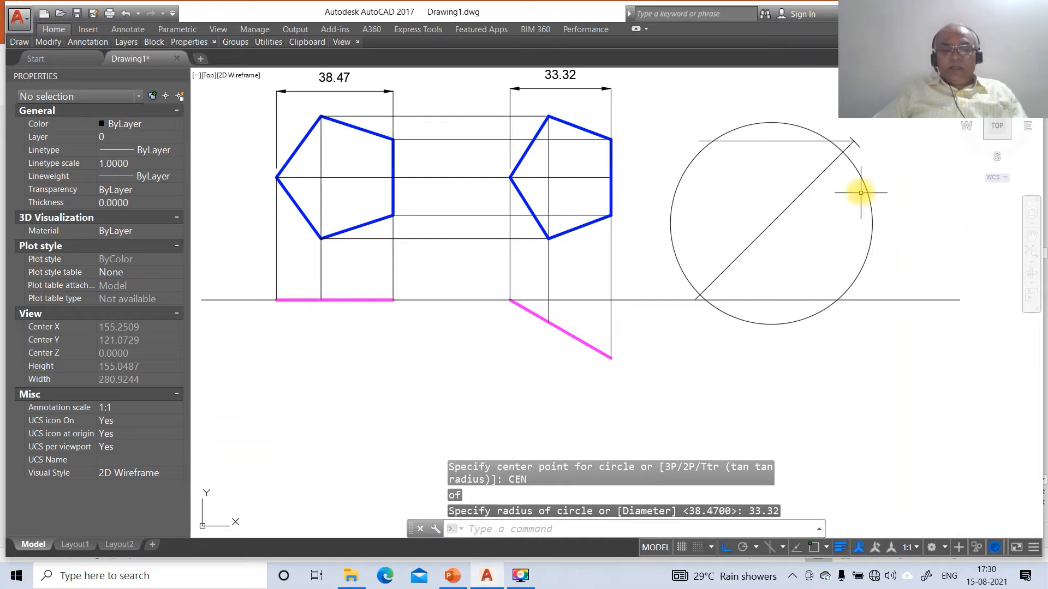
type("br")
key("Return")
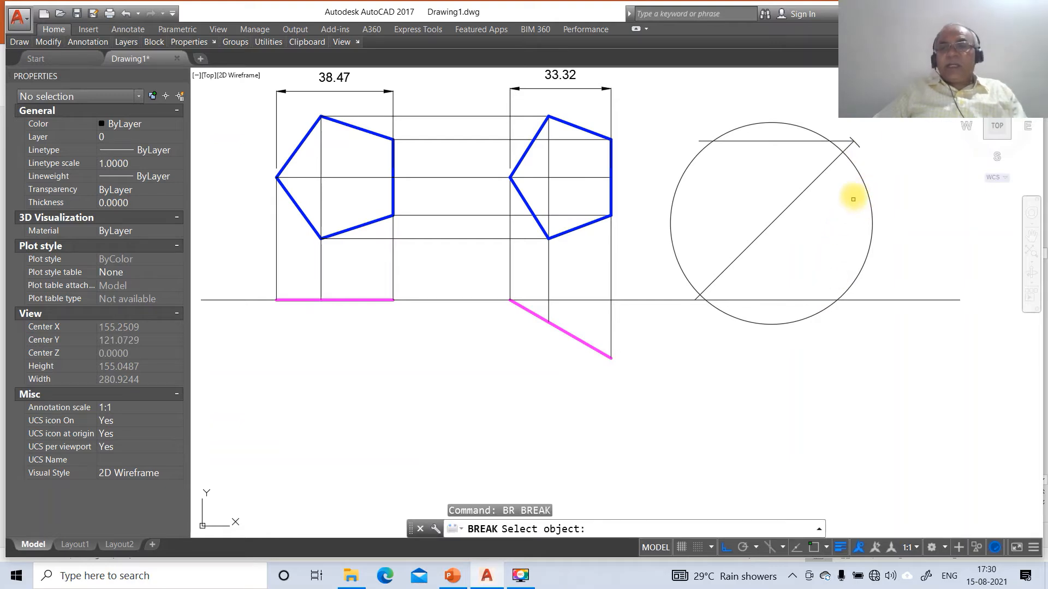
left_click(858, 177)
left_click(859, 172)
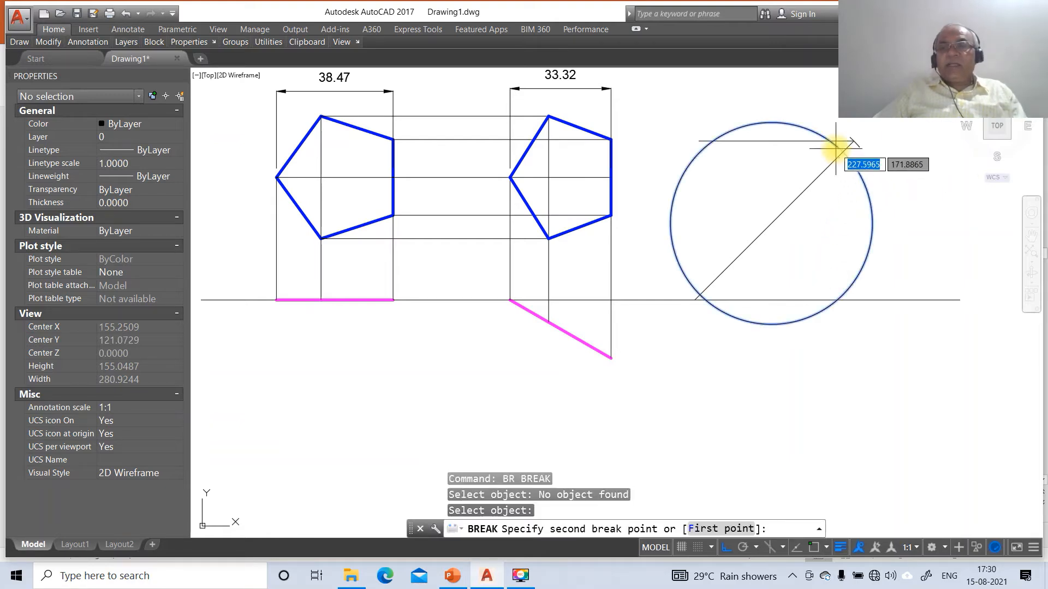
left_click(834, 148)
key("Return")
left_click(809, 129)
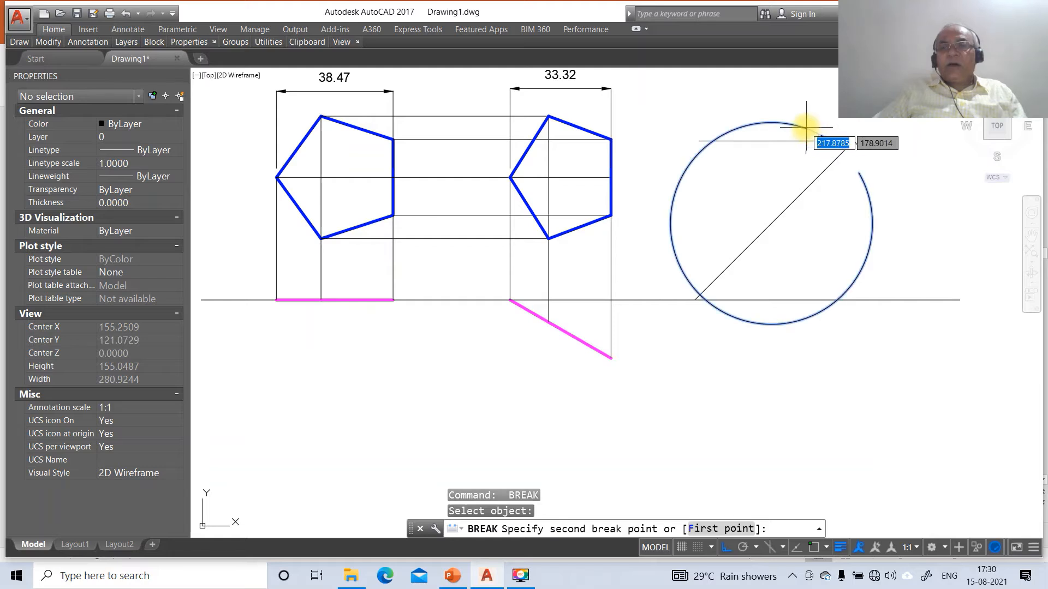
- Erase the large remaining part of the 33.32-radius circle, keeping the short arc on the horizontal line
type("e")
key("Return")
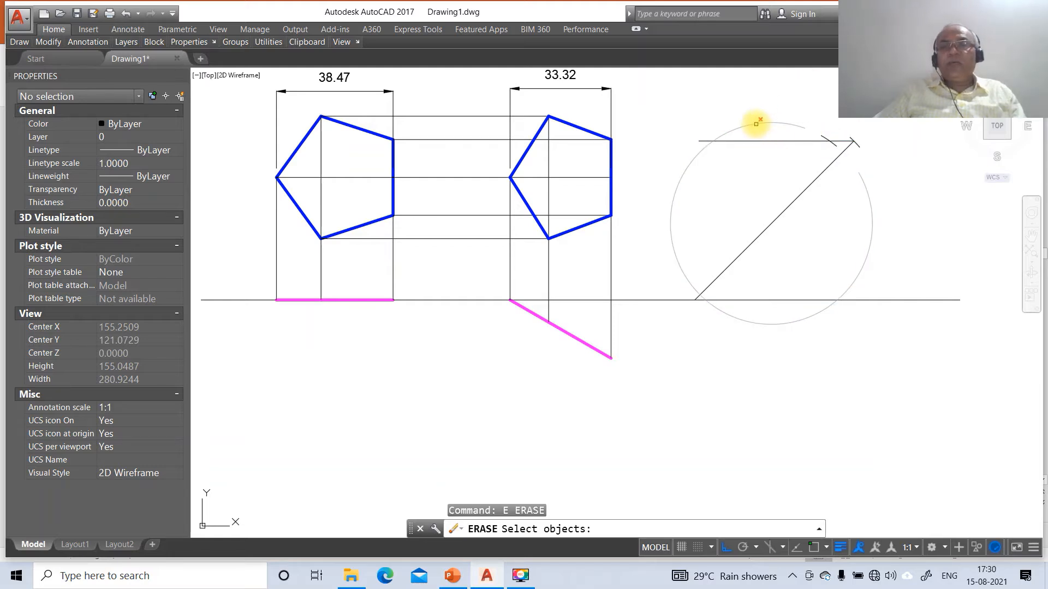
left_click(755, 124)
key("Return")
- Erase the 33.32 and 38.47 dimensions above the second and first pentagons
key("Return")
left_click(587, 89)
key("Return")
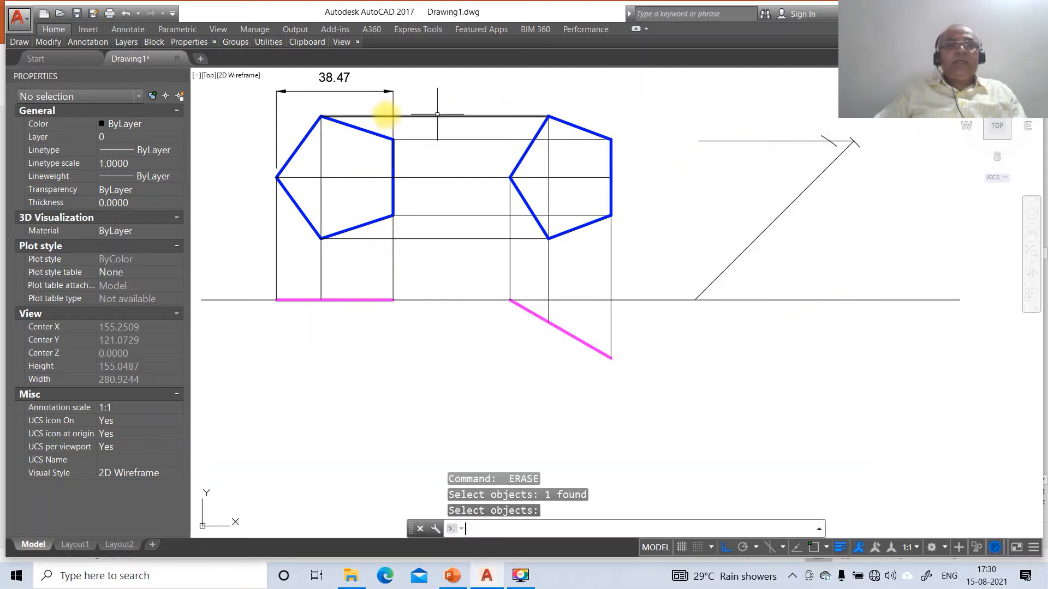
key("Return")
left_click(366, 89)
key("Return")
left_click(349, 94)
key("Return")
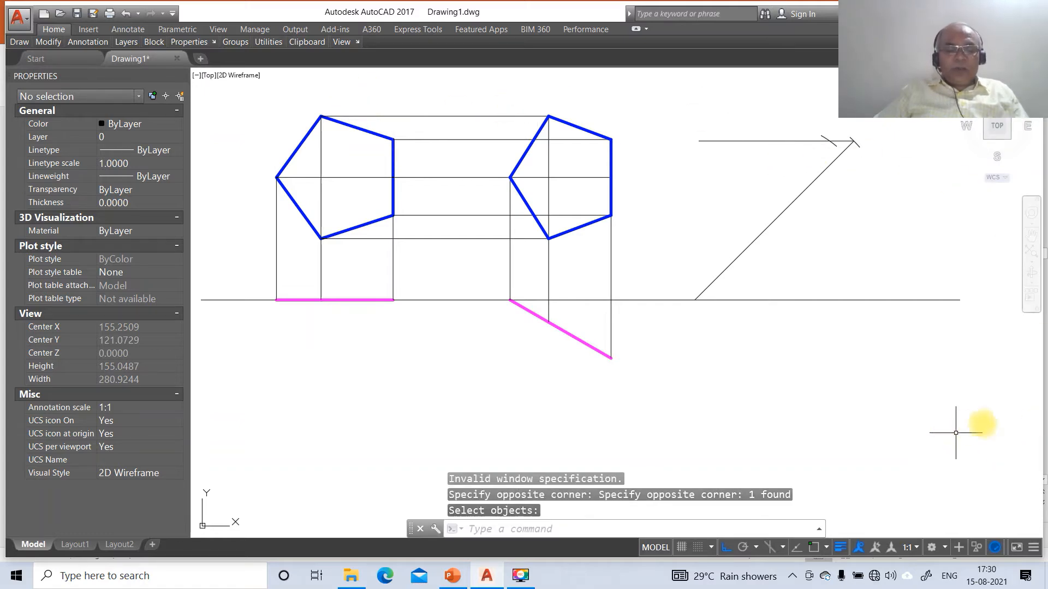
- Copy the second pentagon with its centre lines from its left corner to the centre of the short arc on the inclined line
type("co")
key("Return")
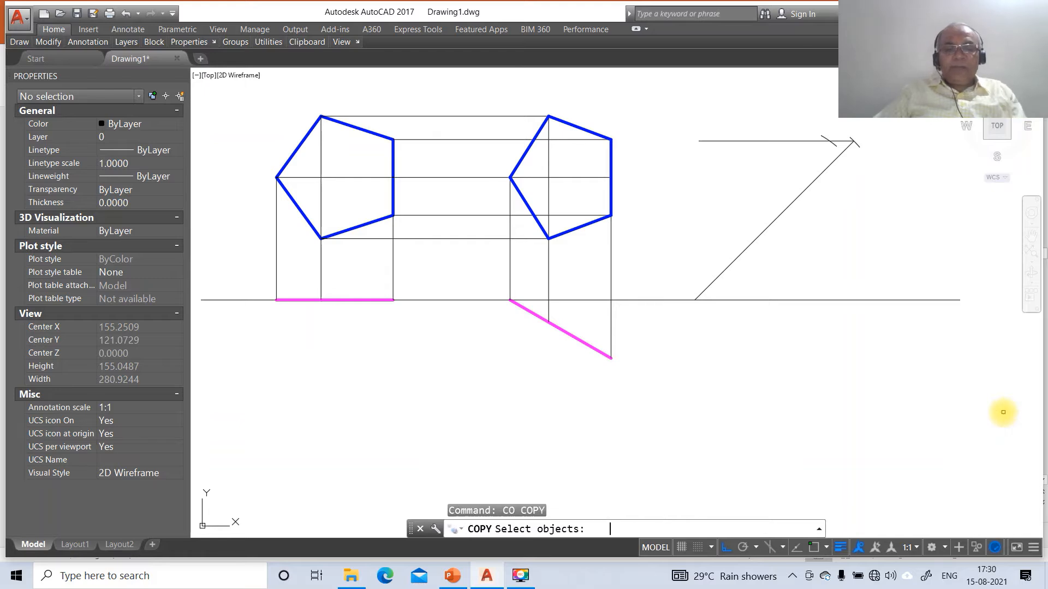
left_click(475, 93)
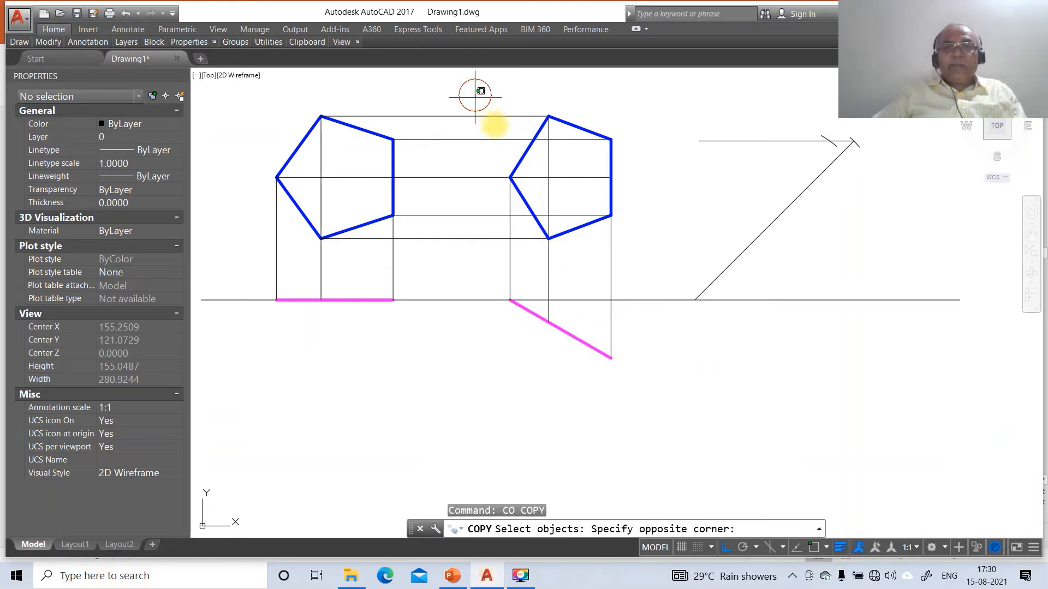
left_click(658, 266)
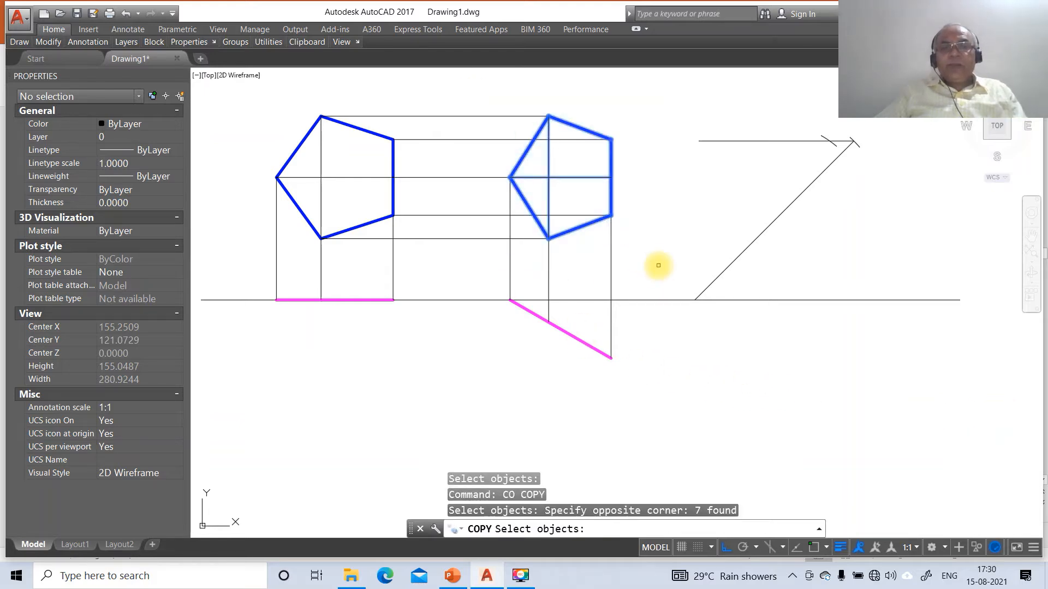
key("Return")
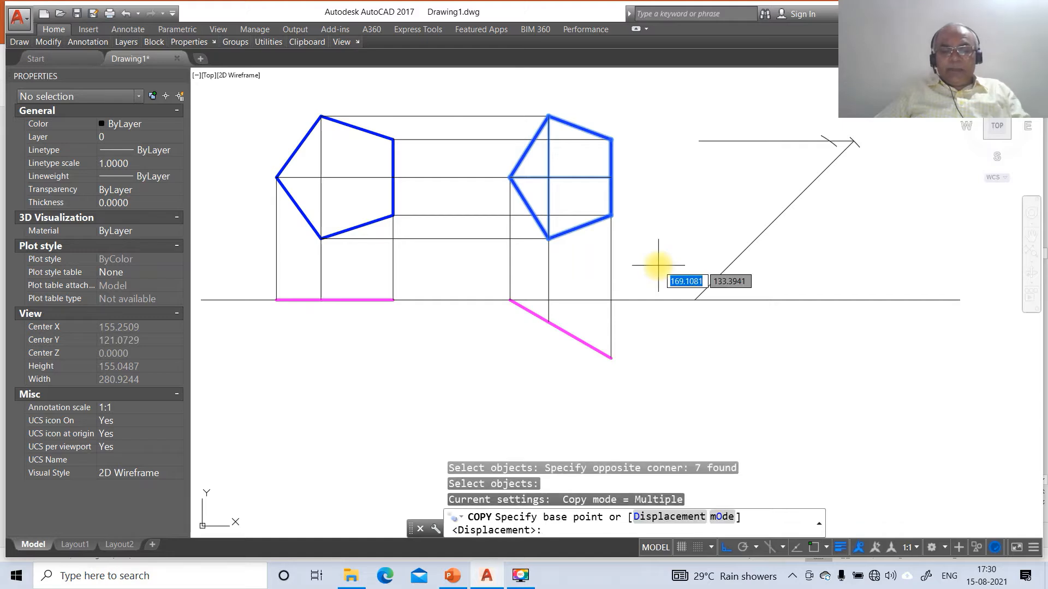
type("INT")
key("Return")
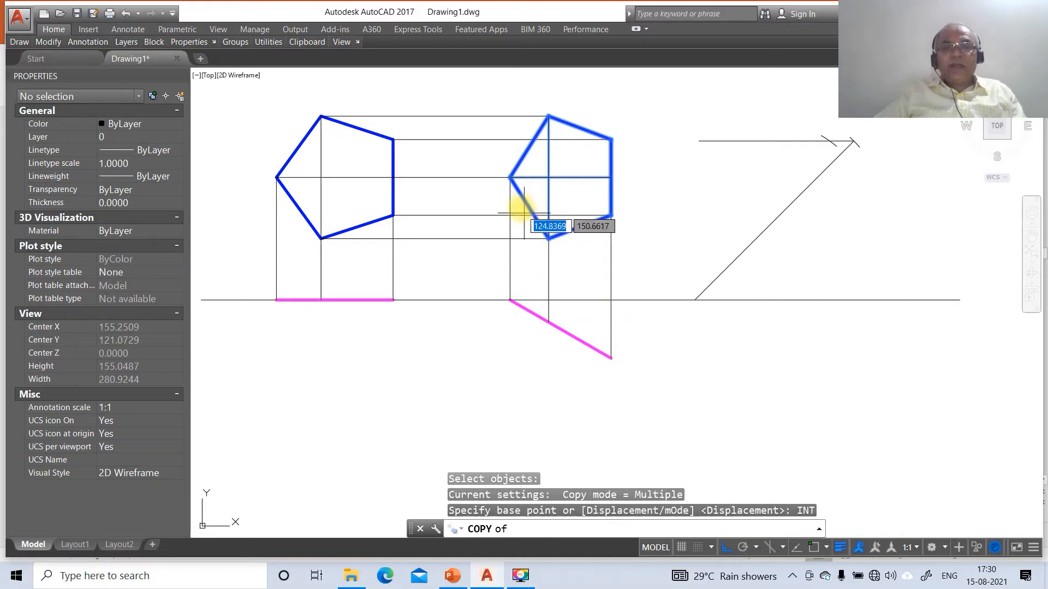
left_click(510, 179)
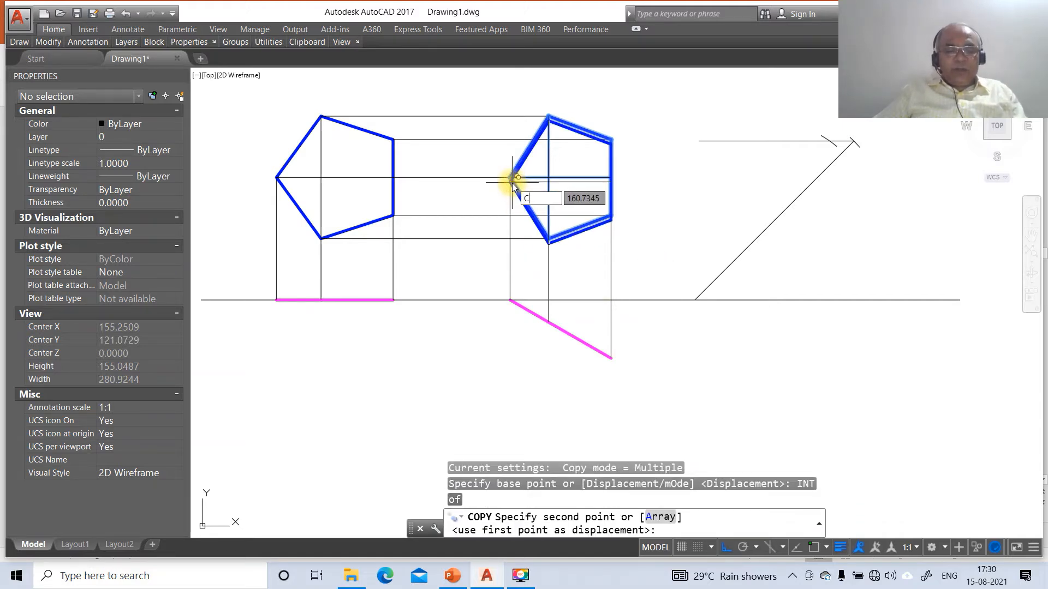
type("CEN")
key("Return")
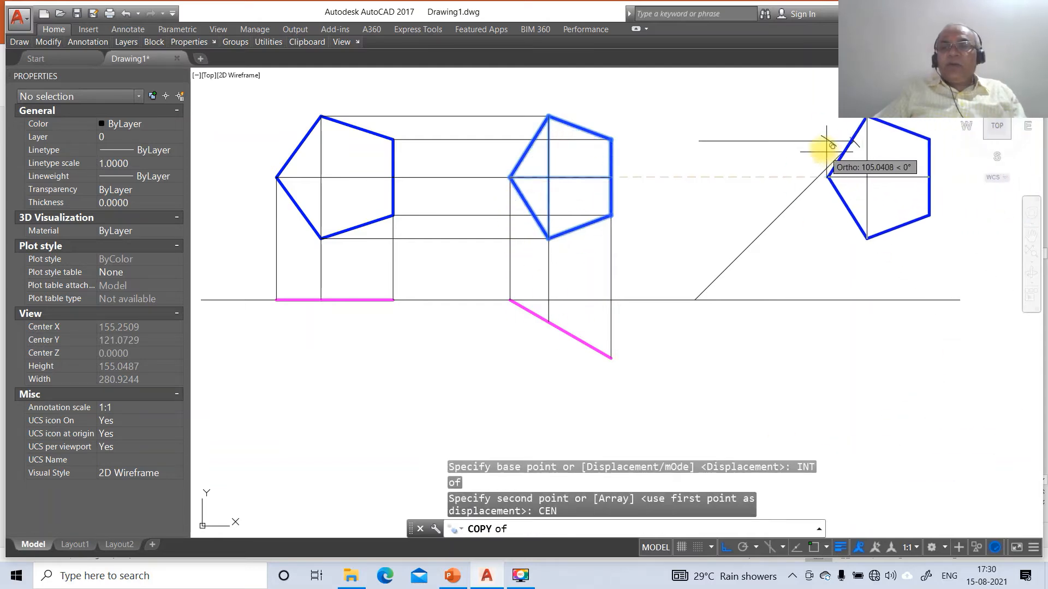
left_click(825, 140)
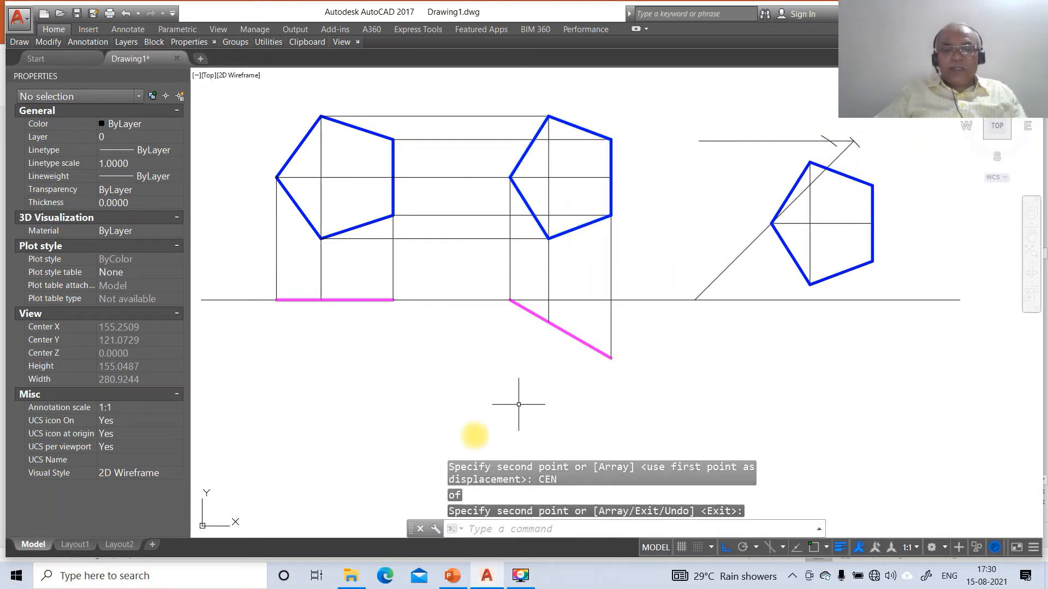
- Switch to PowerPoint to examine the third pentagon's orientation on the final solution slide, and return to AutoCAD
left_click(452, 576)
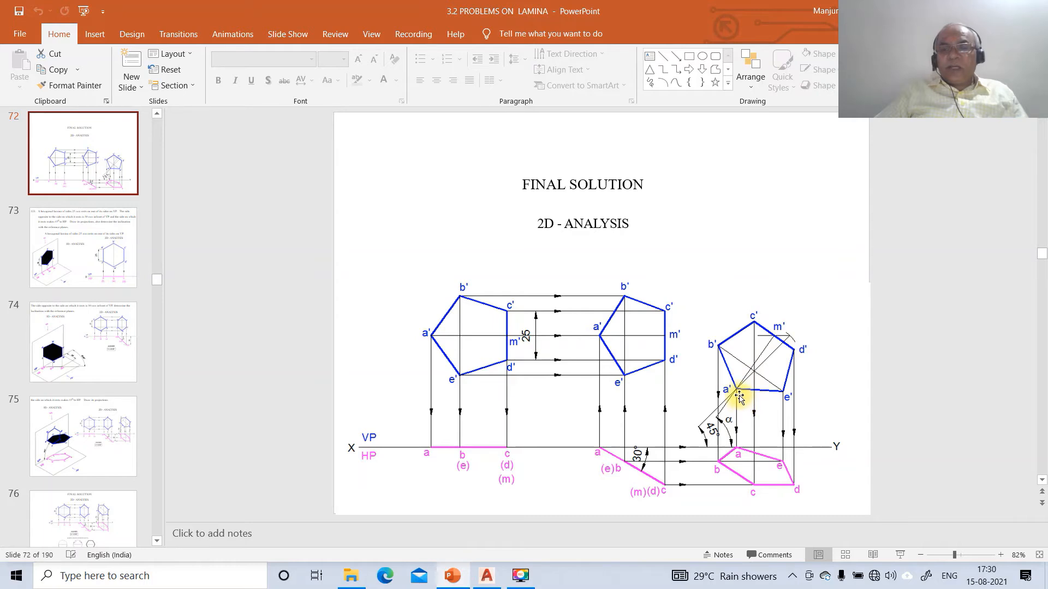
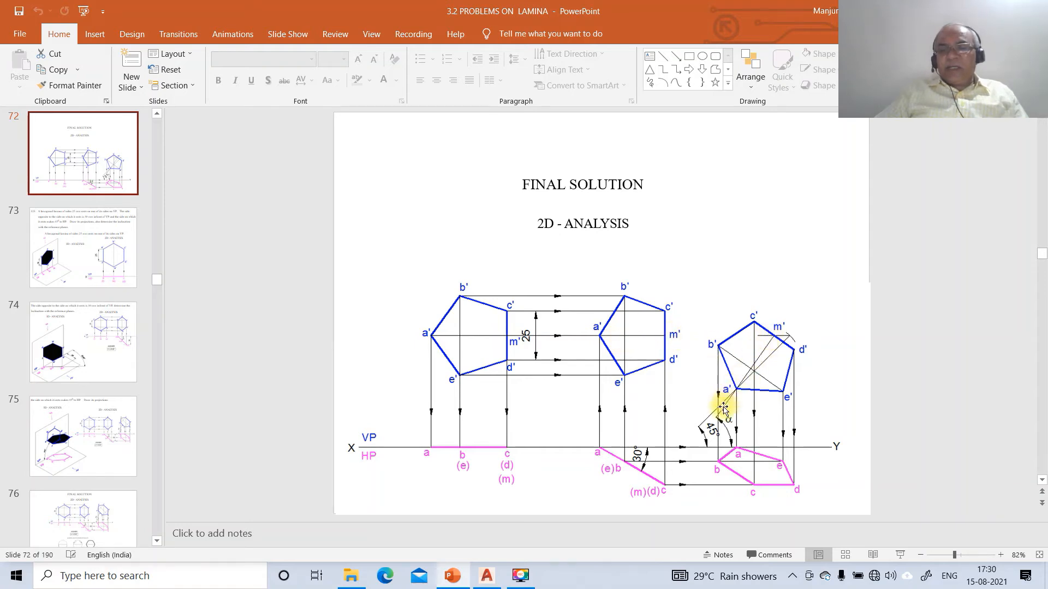
left_click(486, 575)
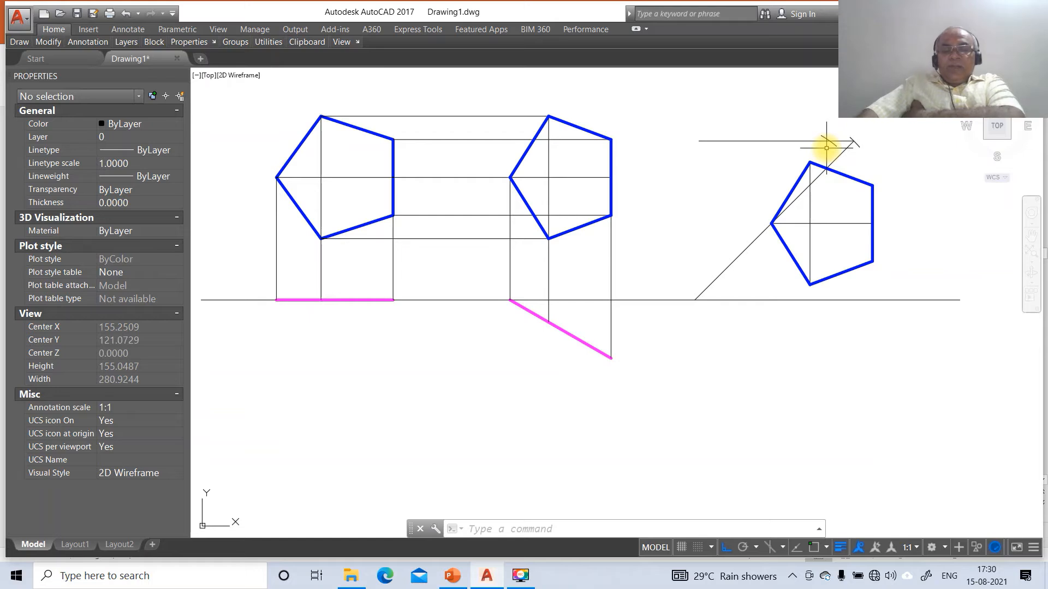
- Rotate the copied pentagon by reference about its left corner, aligning its axis with the intersection of the short arc and horizontal line
type("RO")
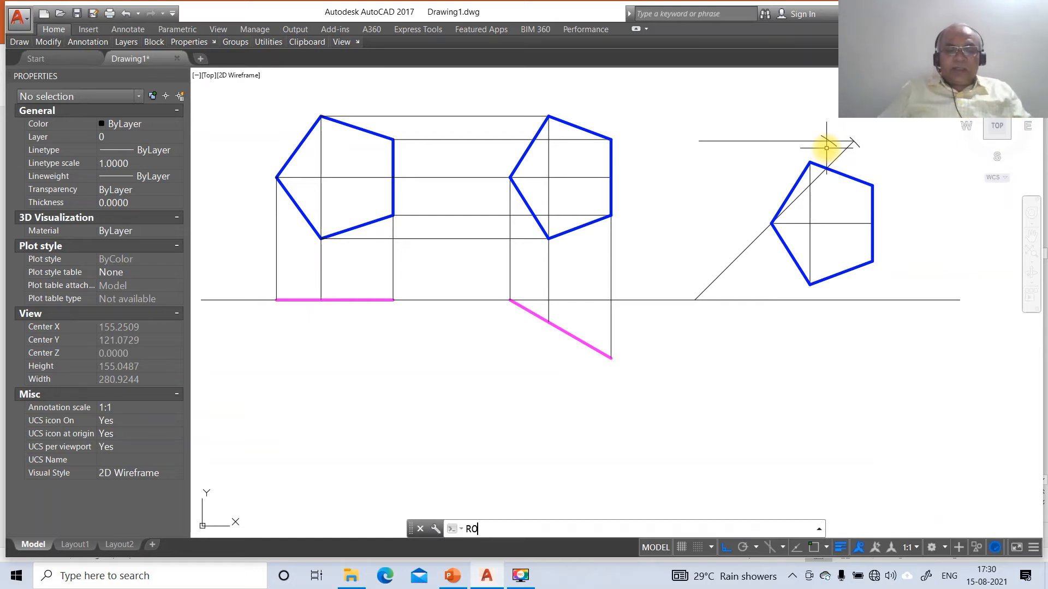
key("Return")
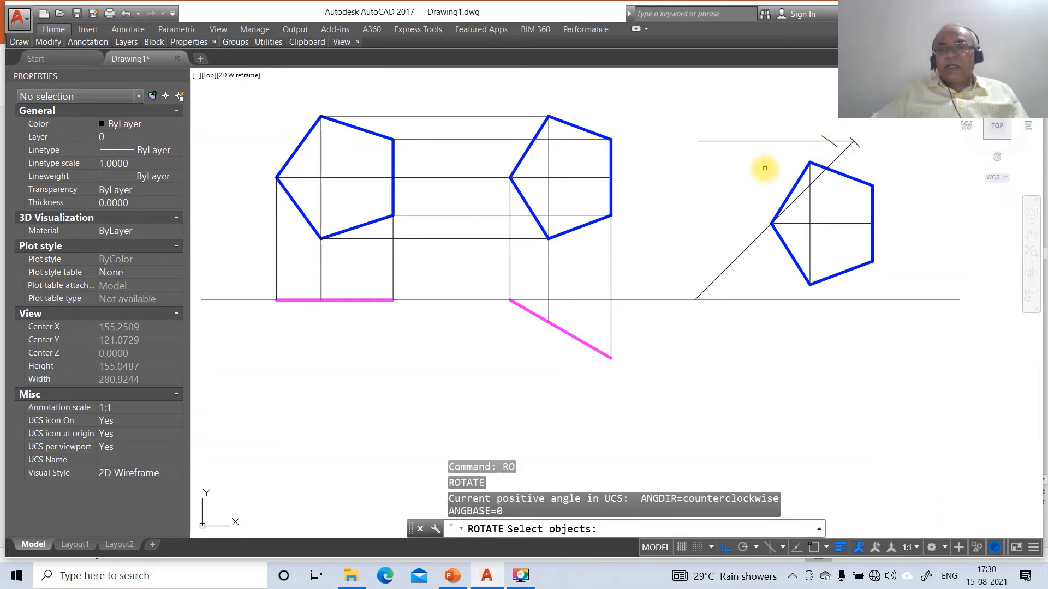
left_click(930, 312)
key("Return")
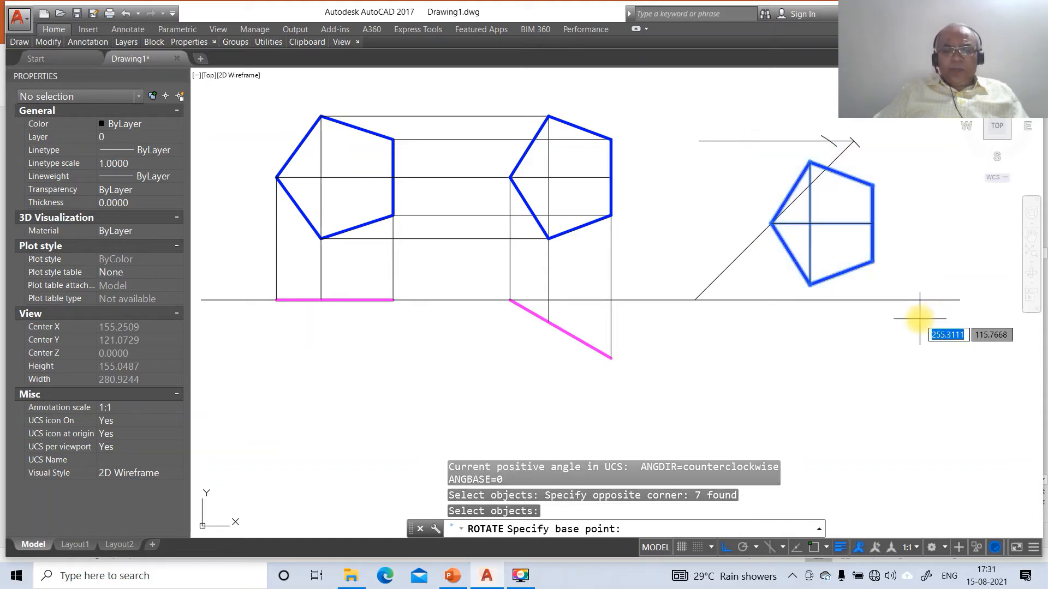
type("INT")
key("Return")
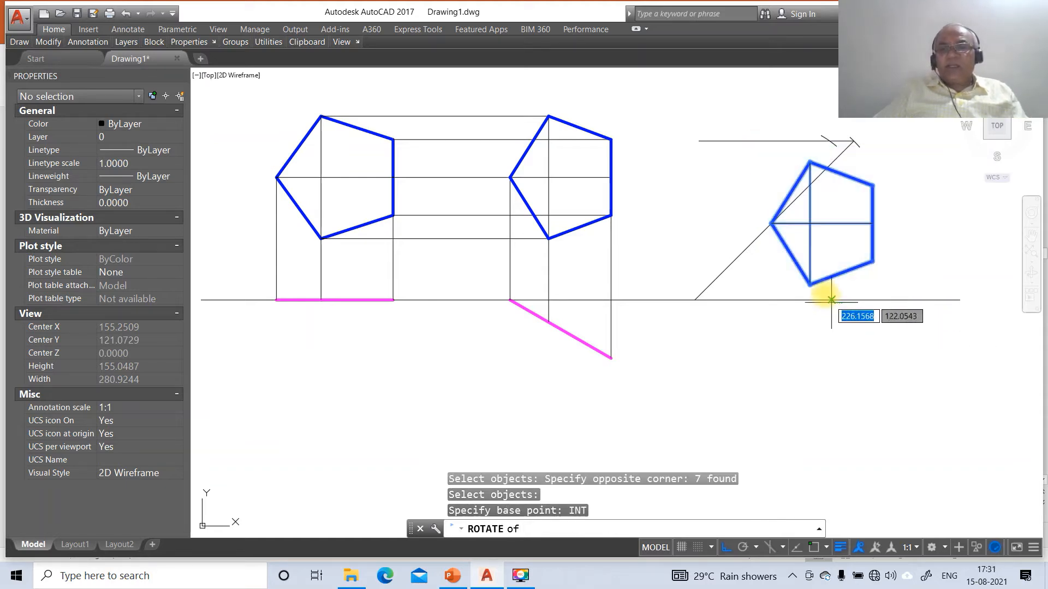
left_click(770, 223)
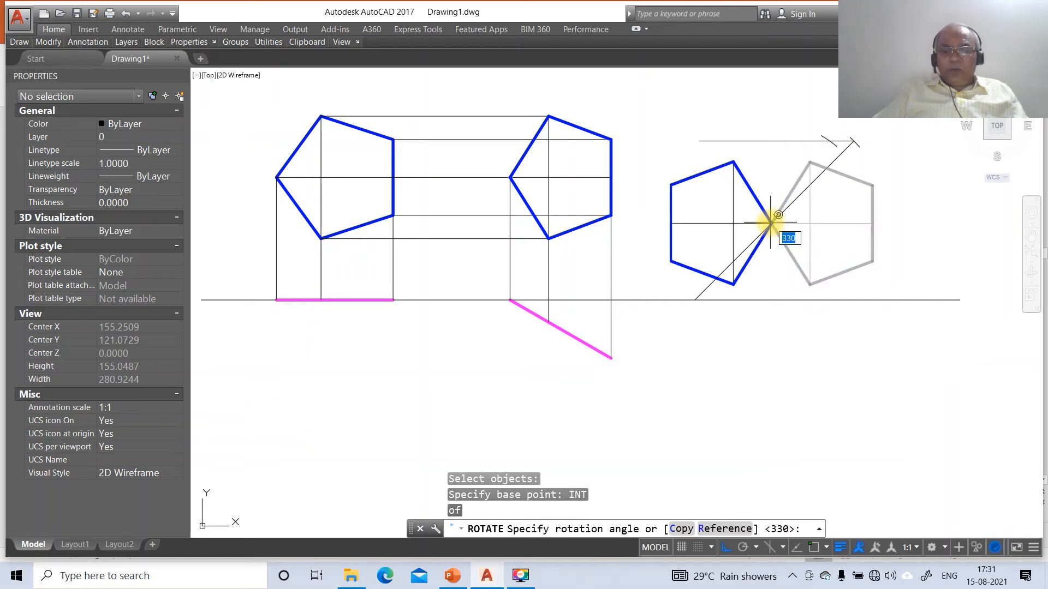
key("Return")
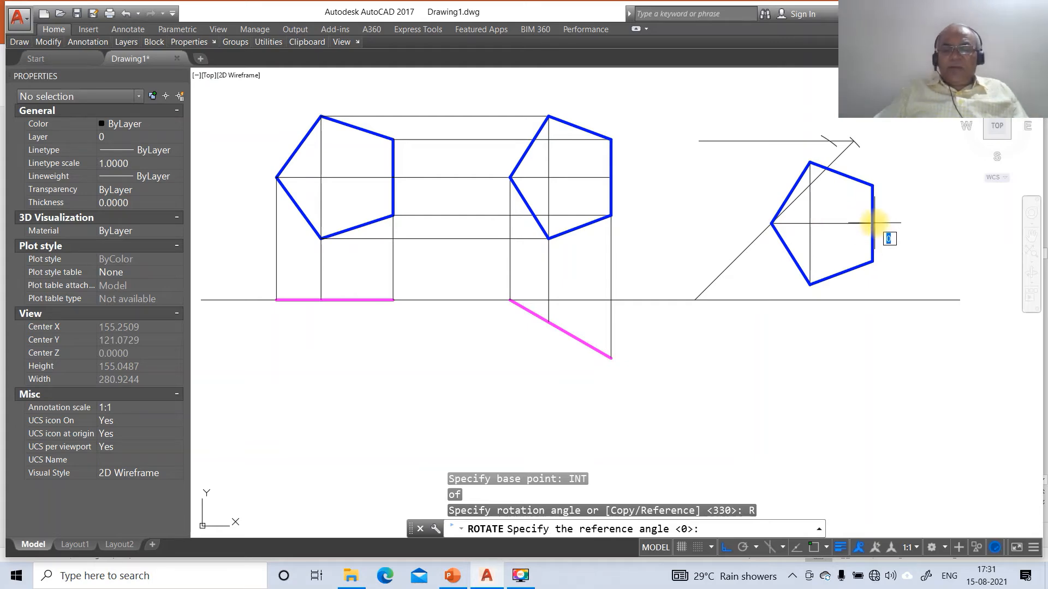
key("Return")
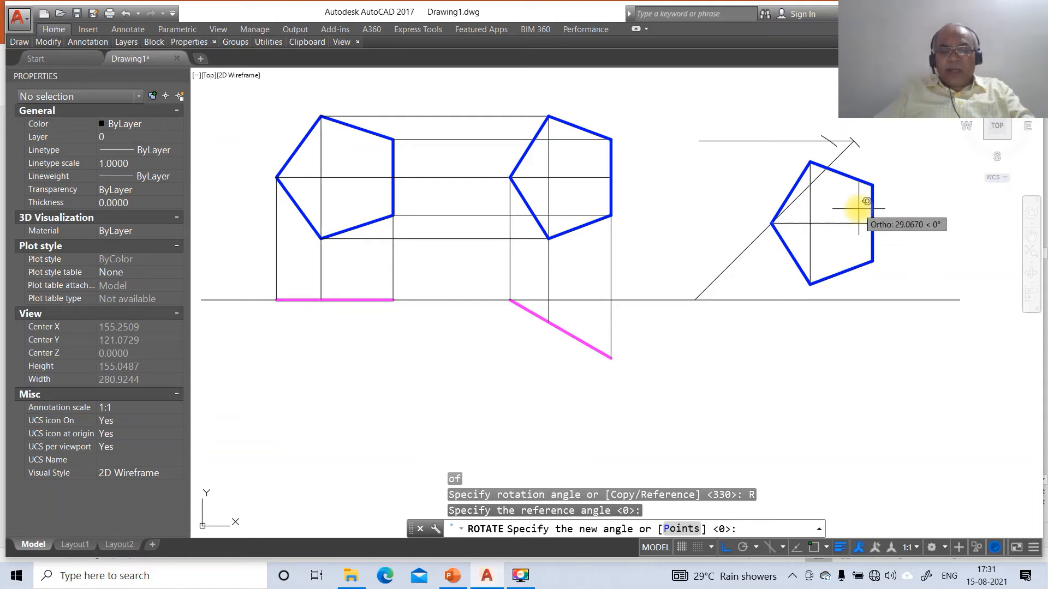
type("INT")
key("Return")
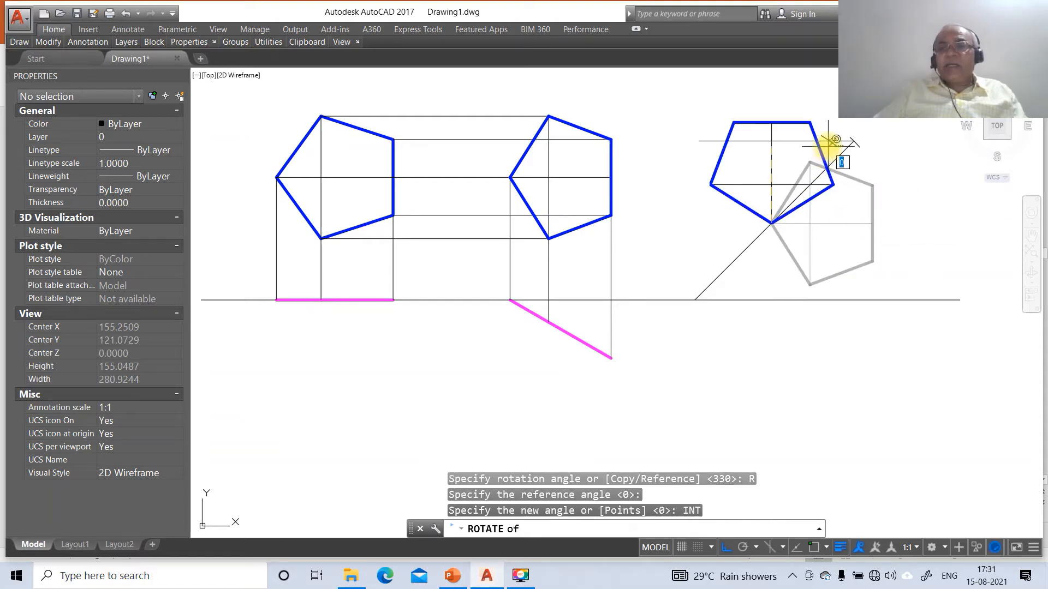
left_click(829, 140)
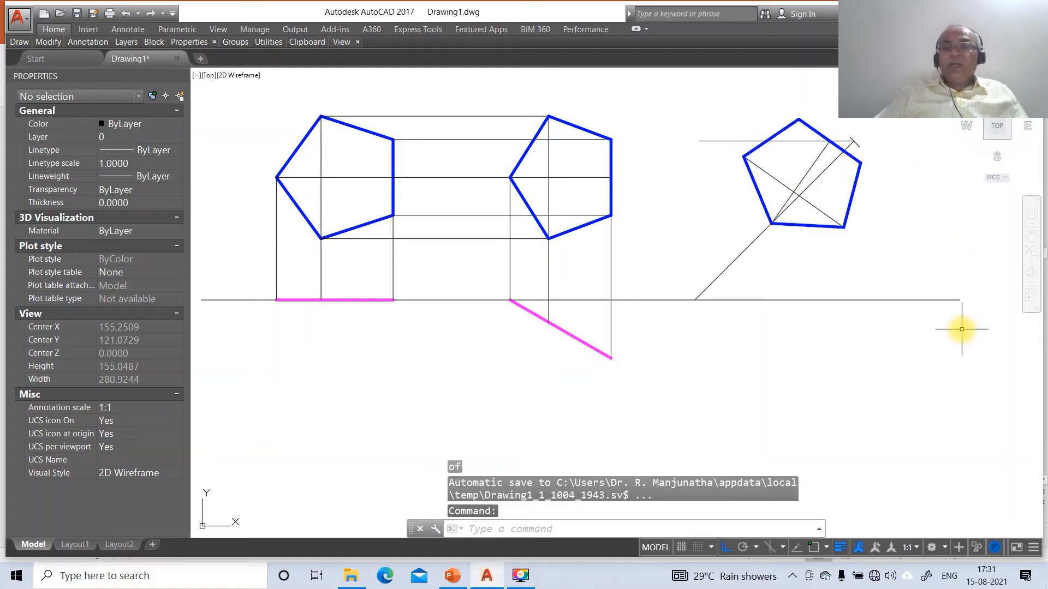
- Break the inclined construction line just below the rotated pentagon's lower-left corner, removing its part down to the reference line
type("BR")
key("Return")
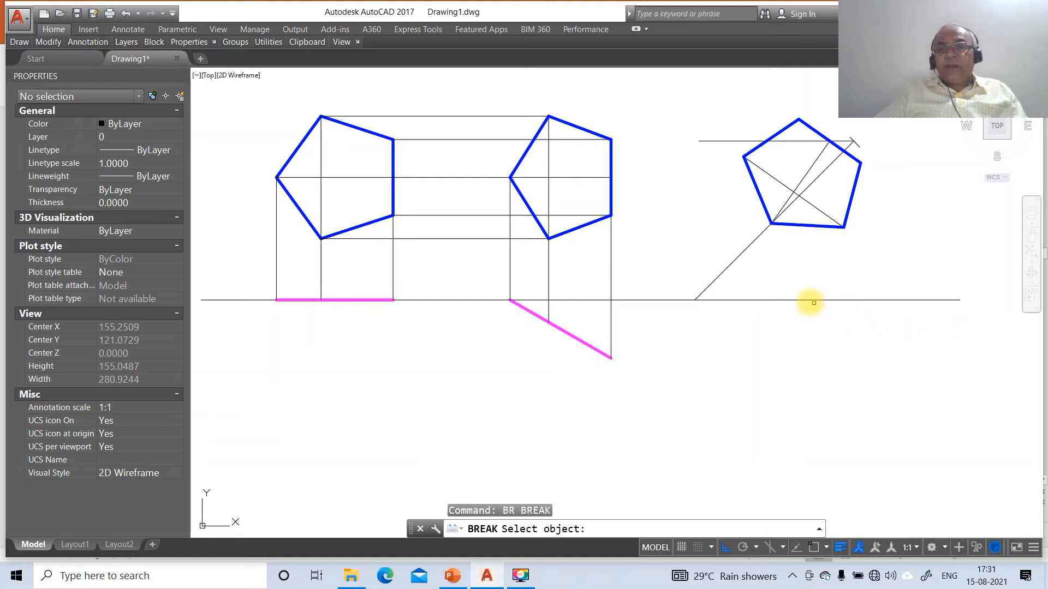
left_click(753, 238)
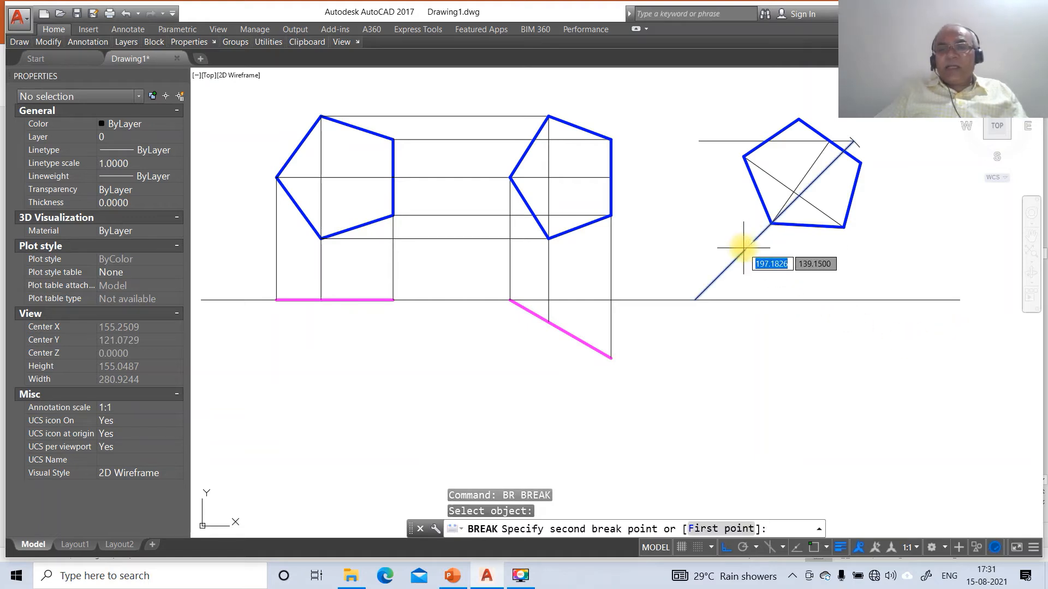
left_click(662, 299)
type("M")
key("Return")
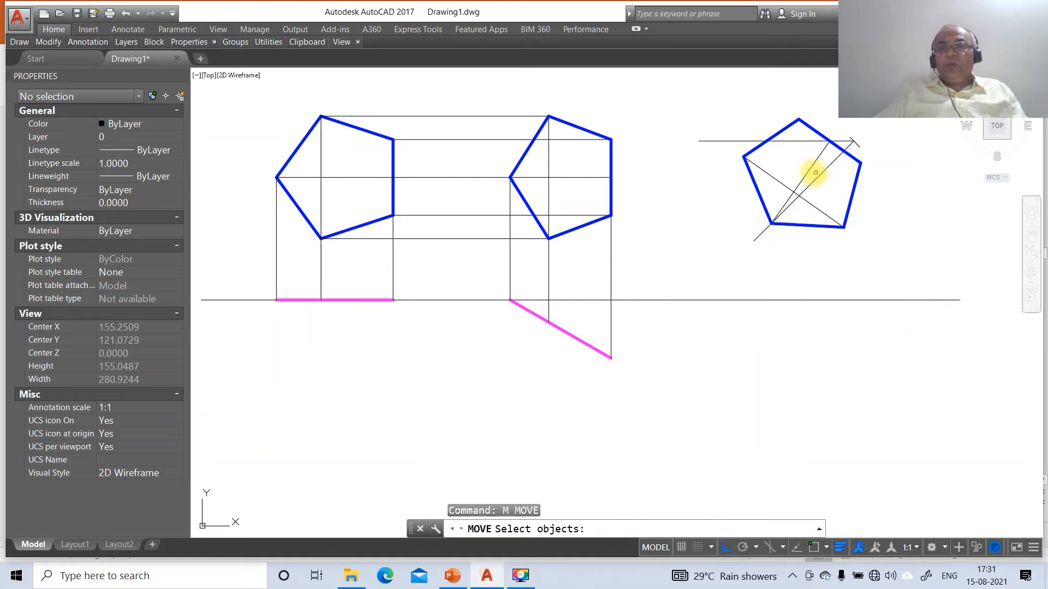
key("Escape")
key("Escape")
- Break the horizontal construction line inside the rotated pentagon, removing its left portion
type("B")
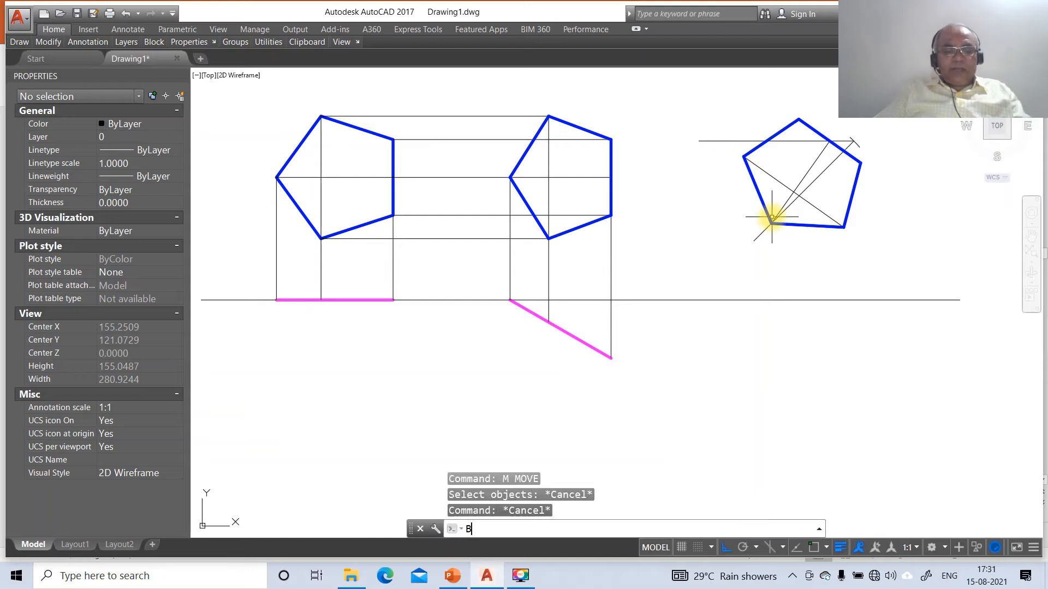
type("R")
key("Return")
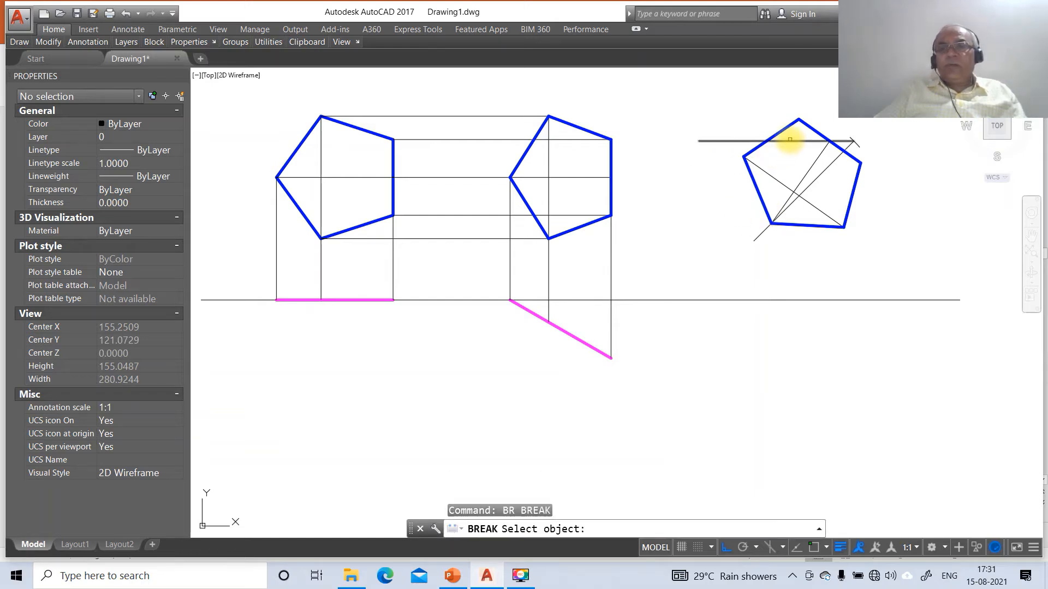
left_click(790, 140)
left_click(621, 159)
- Move the rotated pentagon together with its construction lines and arcs about 9 units horizontally to the left
type("M")
key("Return")
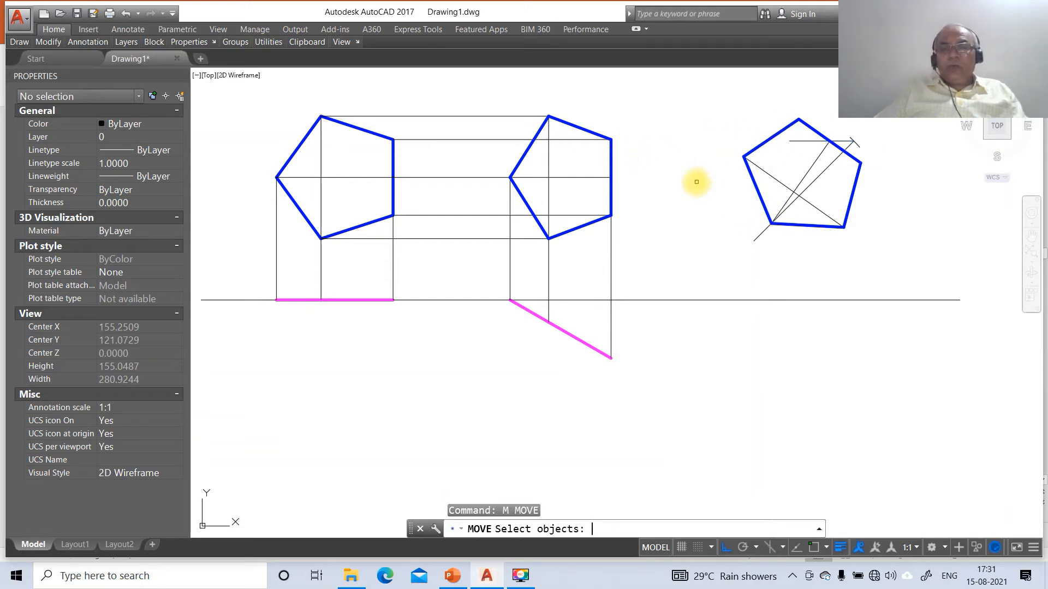
left_click(718, 100)
left_click(901, 265)
key("Return")
left_click(901, 249)
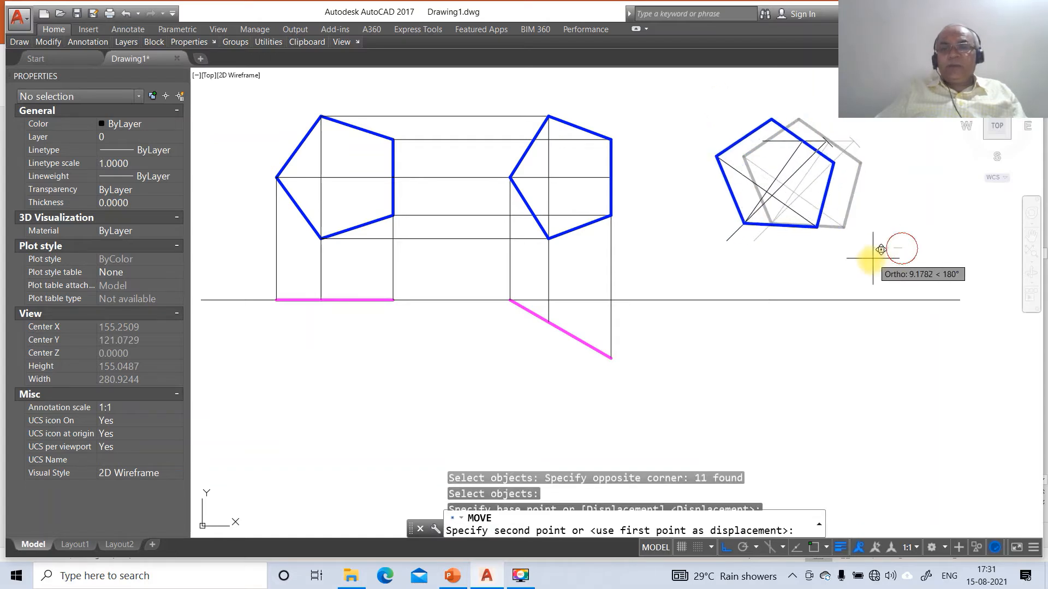
left_click(870, 256)
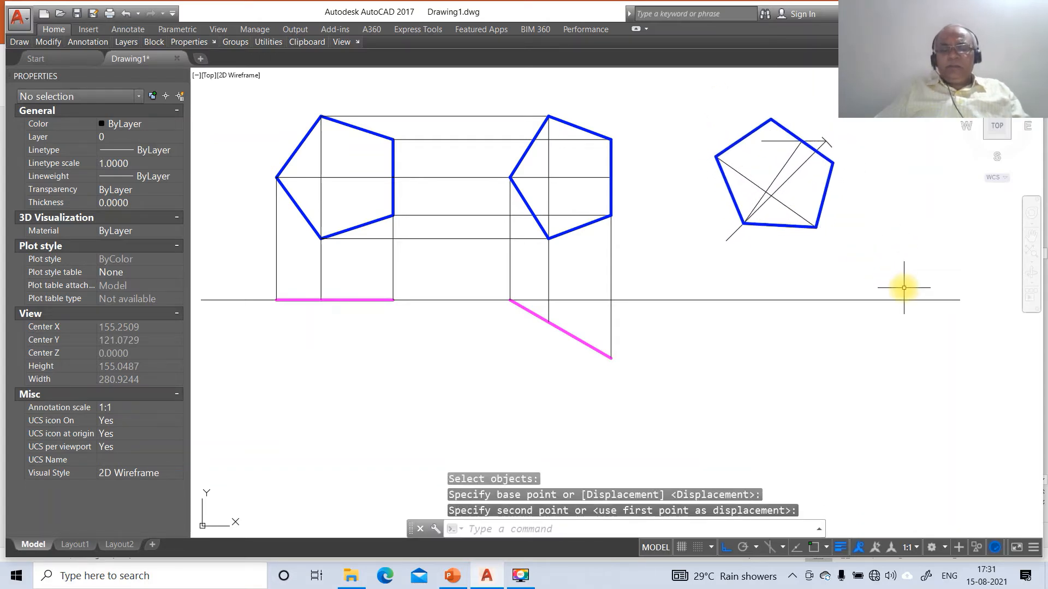
- Draw a vertical projector from the rotated pentagon's lower-left corner perpendicular to the reference line
type("L")
key("Return")
type("INT")
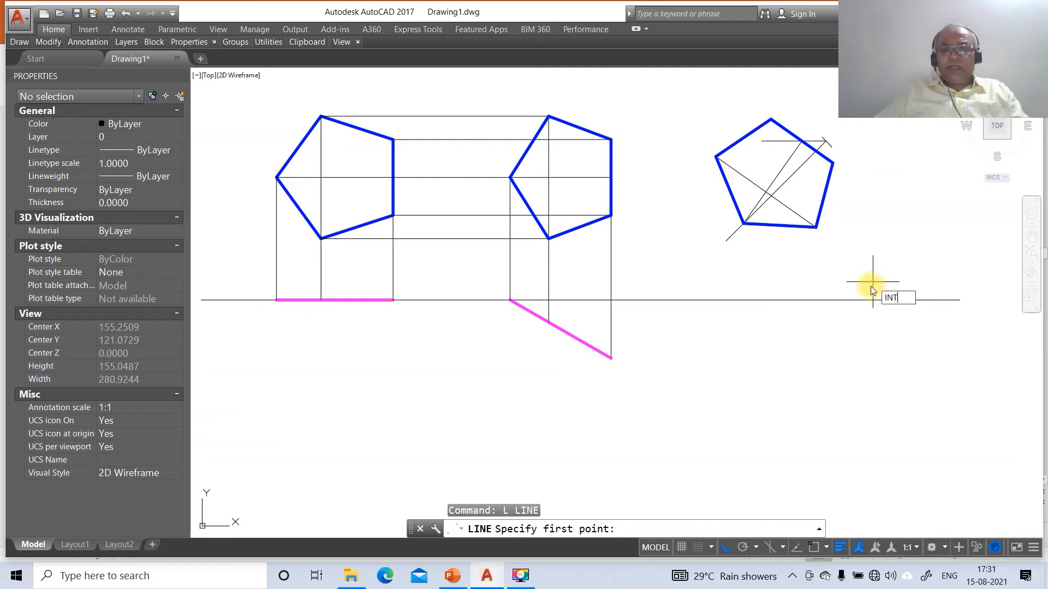
key("Return")
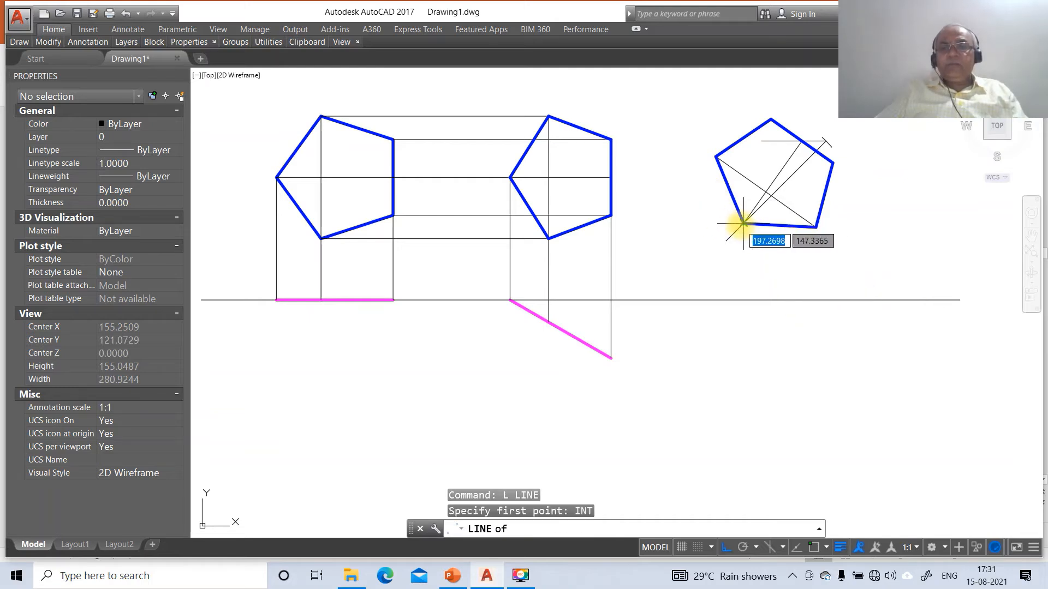
left_click(744, 222)
type("PER")
key("Return")
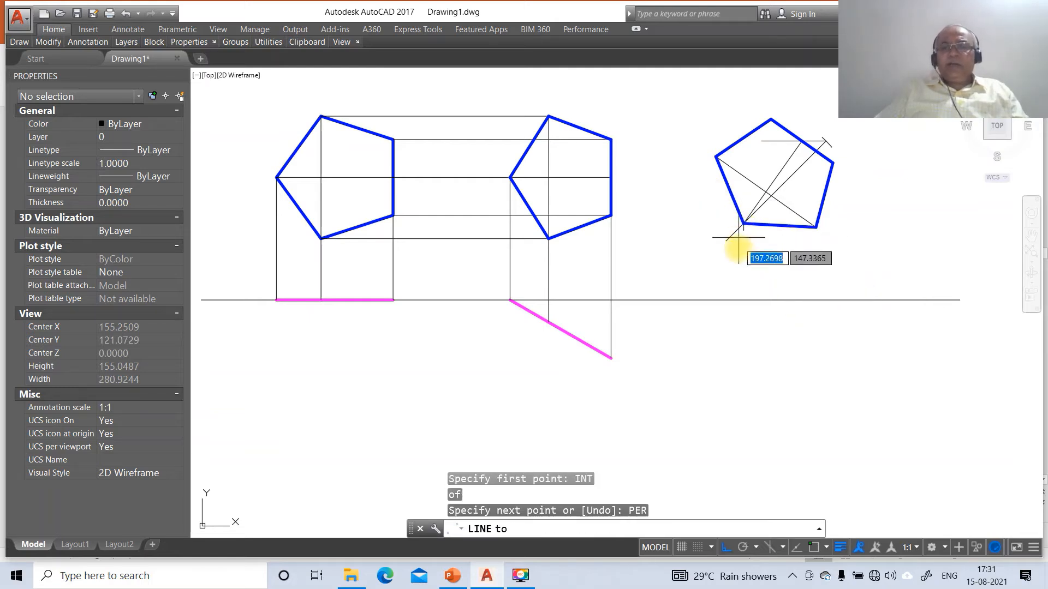
left_click(751, 299)
key("Return")
- Draw a horizontal projector from the intermediate projector's intersection on the inclined magenta line to beyond the rotated pentagon's right side
key("Return")
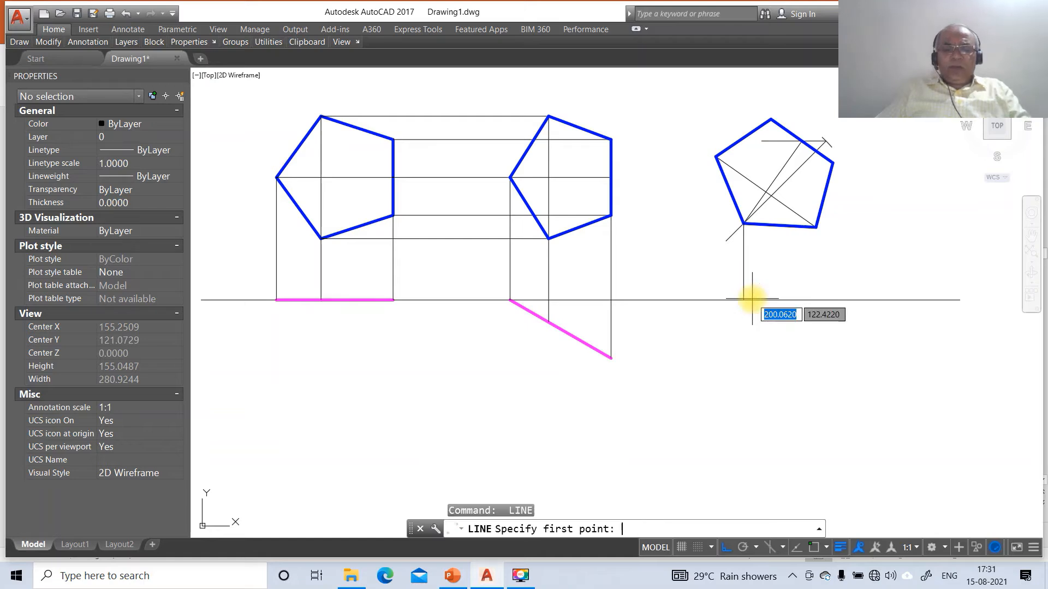
type("INT")
key("Return")
left_click(549, 322)
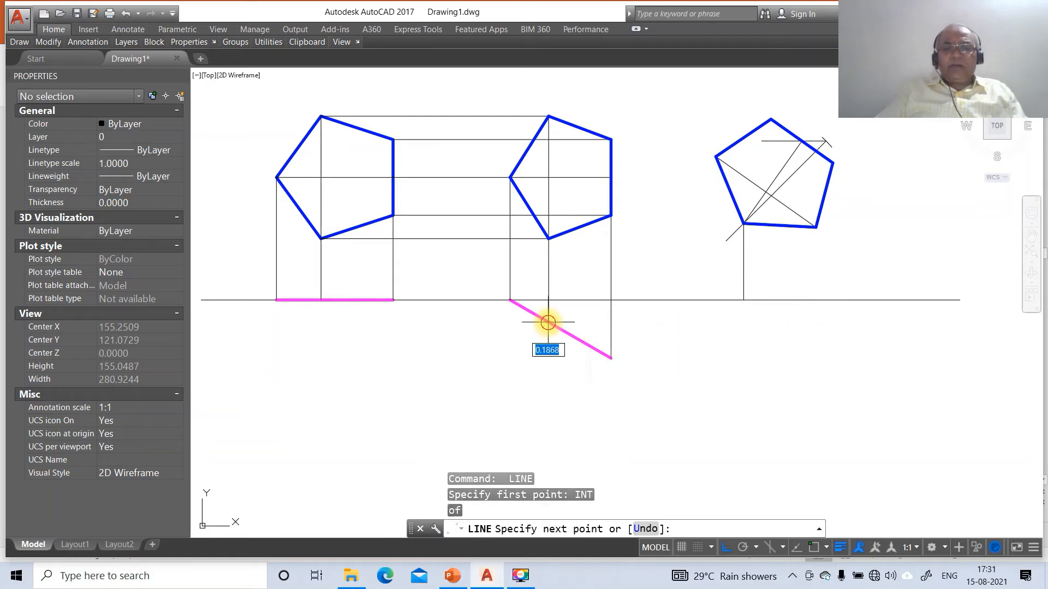
left_click(941, 359)
key("Return")
- Draw a vertical projector from the rotated pentagon's left corner perpendicular to the horizontal projector just below the reference line
key("Return")
type("IN")
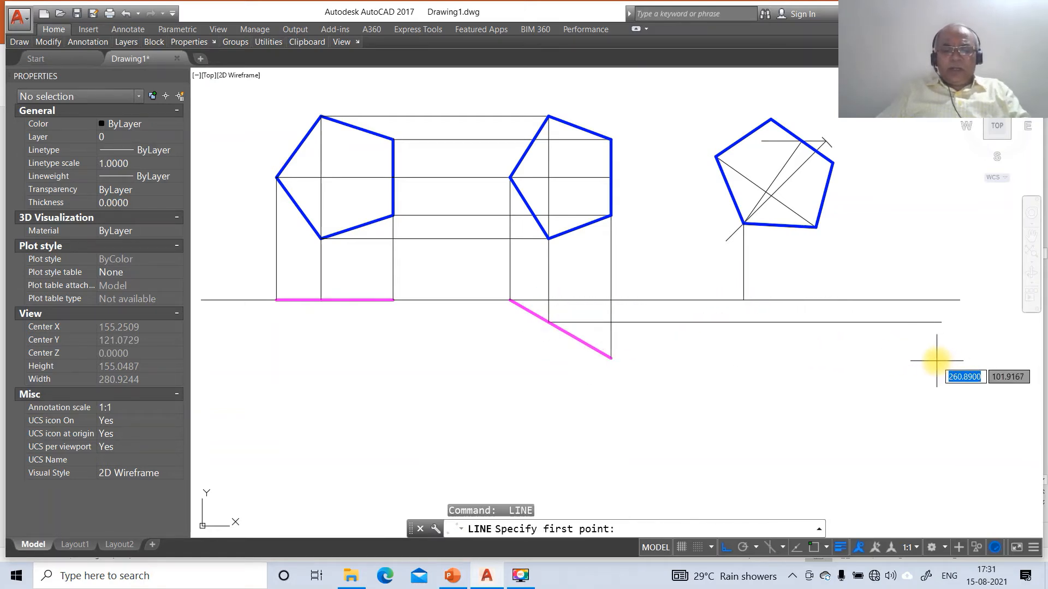
type("T")
key("Return")
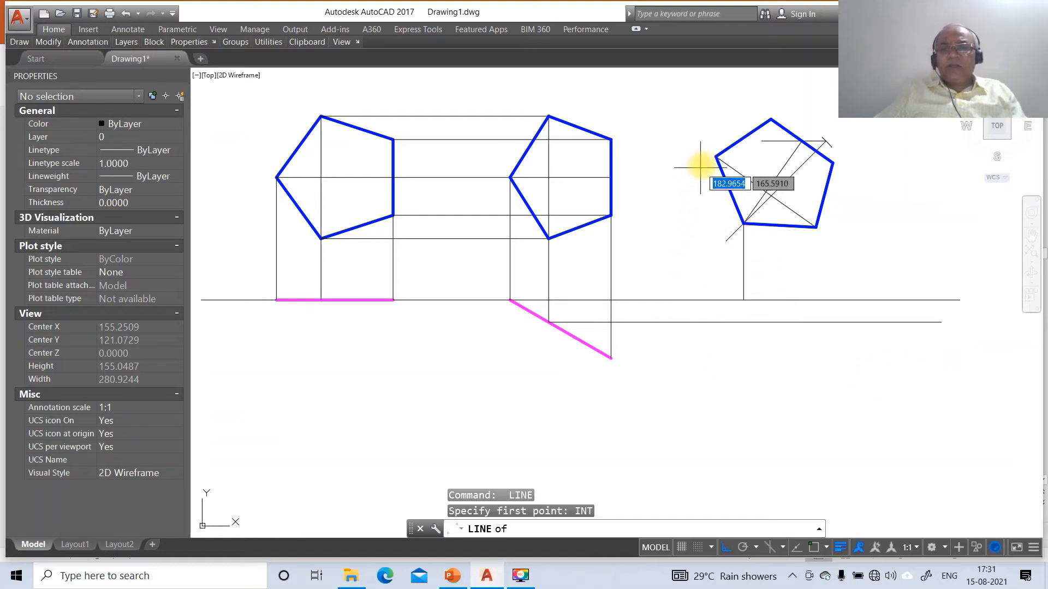
left_click(716, 157)
type("PER")
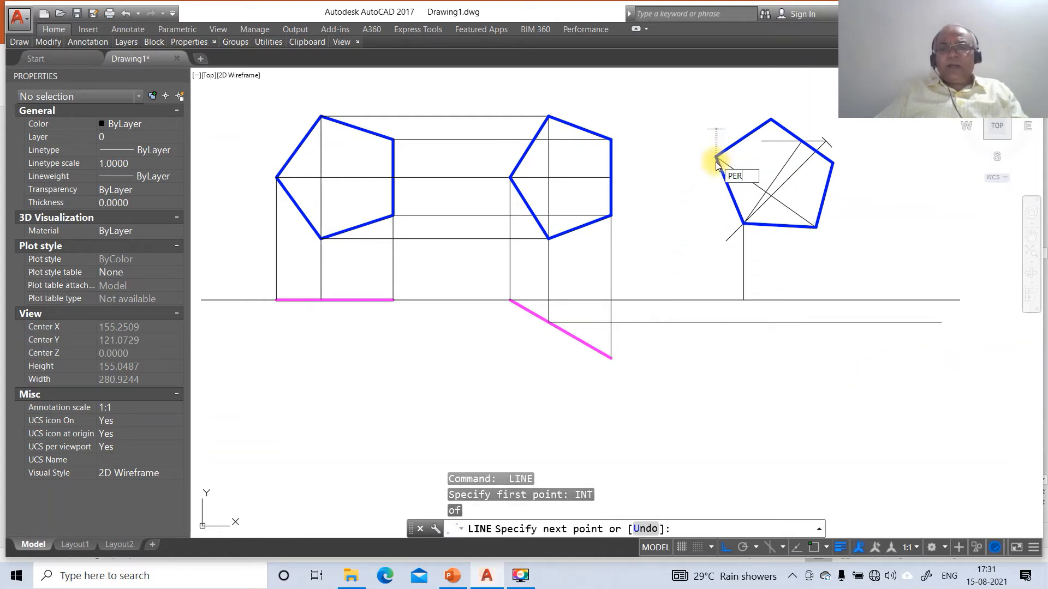
key("Return")
left_click(715, 323)
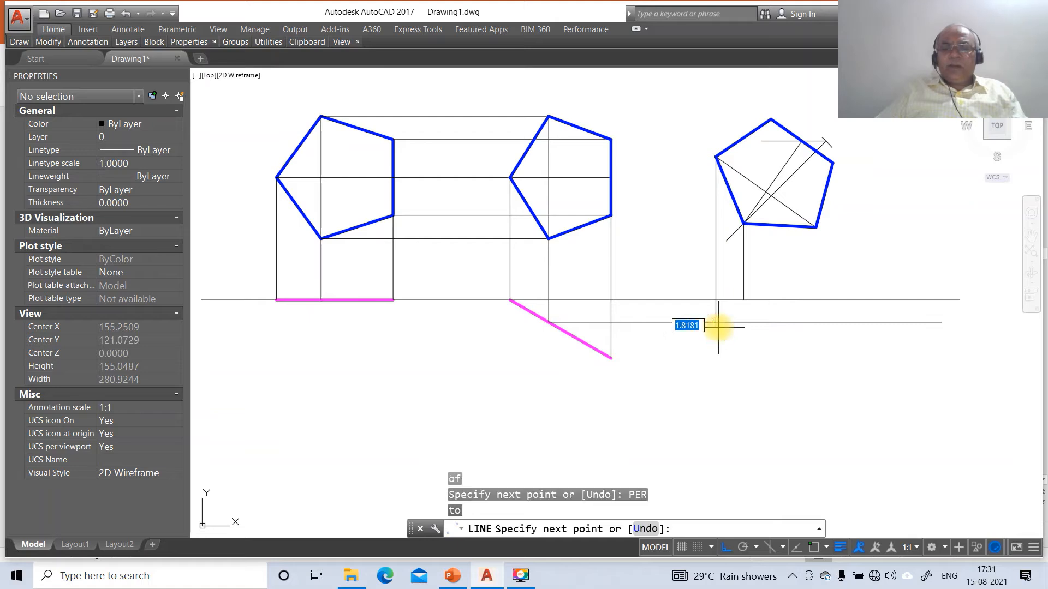
key("Return")
- Draw a vertical projector from the rotated pentagon's lower-right corner perpendicular to the same horizontal projector
key("Return")
type("INT")
key("Return")
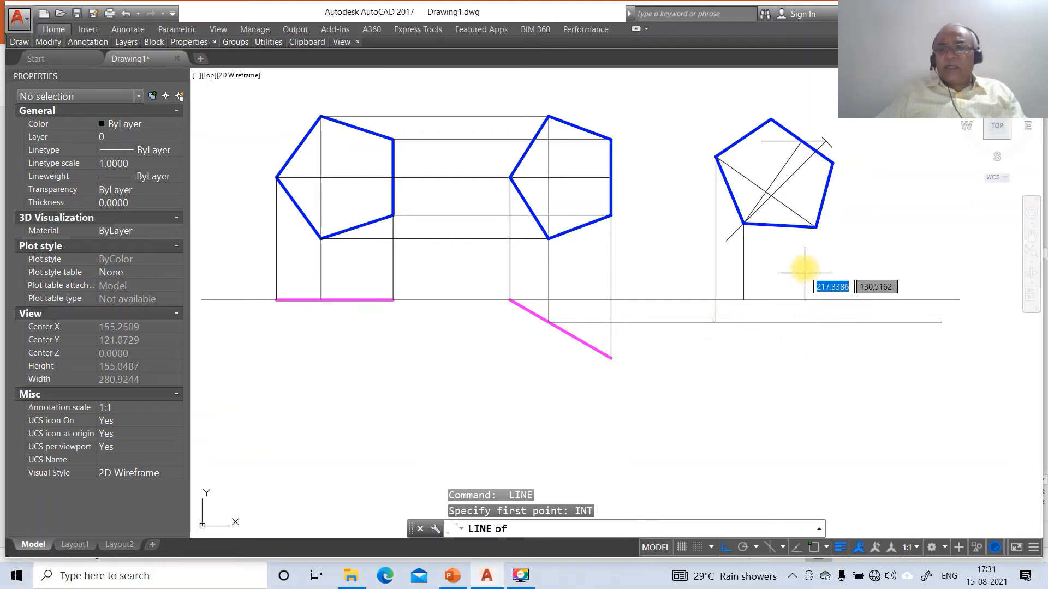
left_click(817, 226)
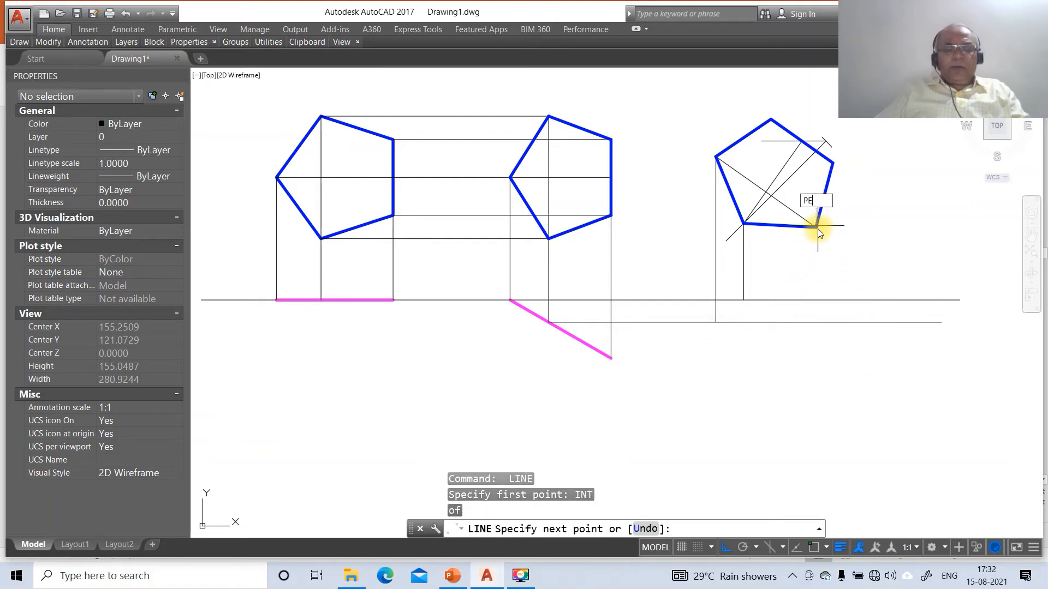
key("Return")
left_click(814, 321)
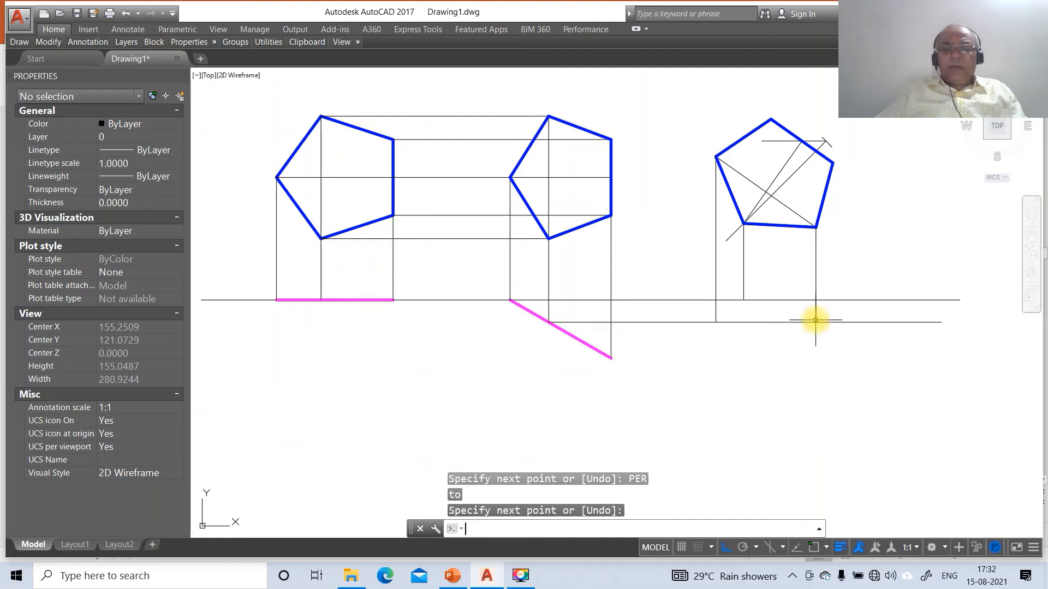
- Fillet the upper horizontal projector with the lower-right corner's vertical projector at radius 0 to trim the overhang
type("F")
key("Return")
left_click(796, 323)
left_click(816, 286)
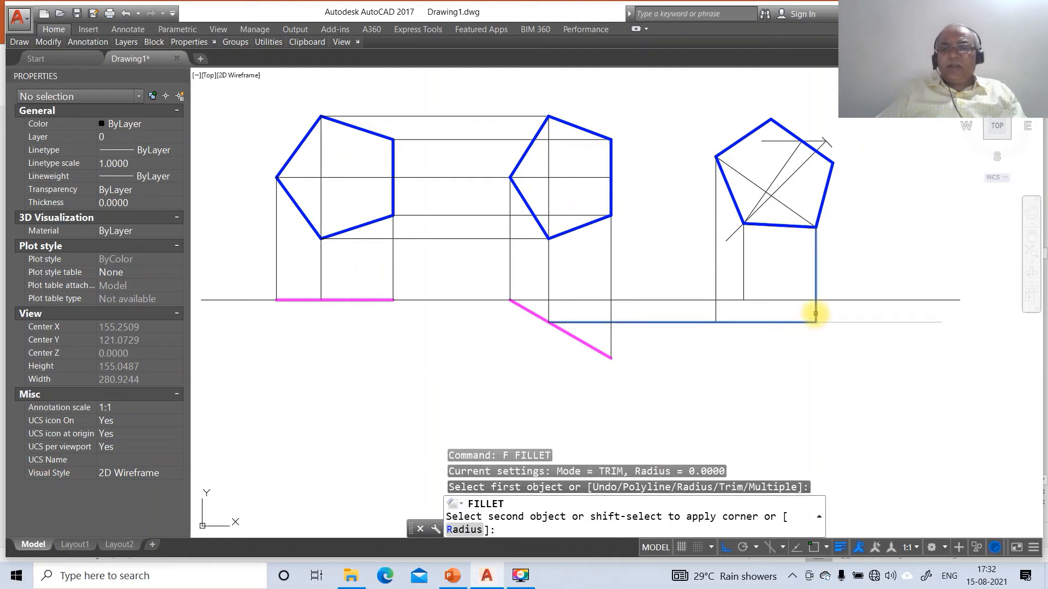
- Draw a second horizontal projector from the inclined magenta line's lower end to beyond the rotated pentagon's right side
type("L")
key("Return")
type("IN")
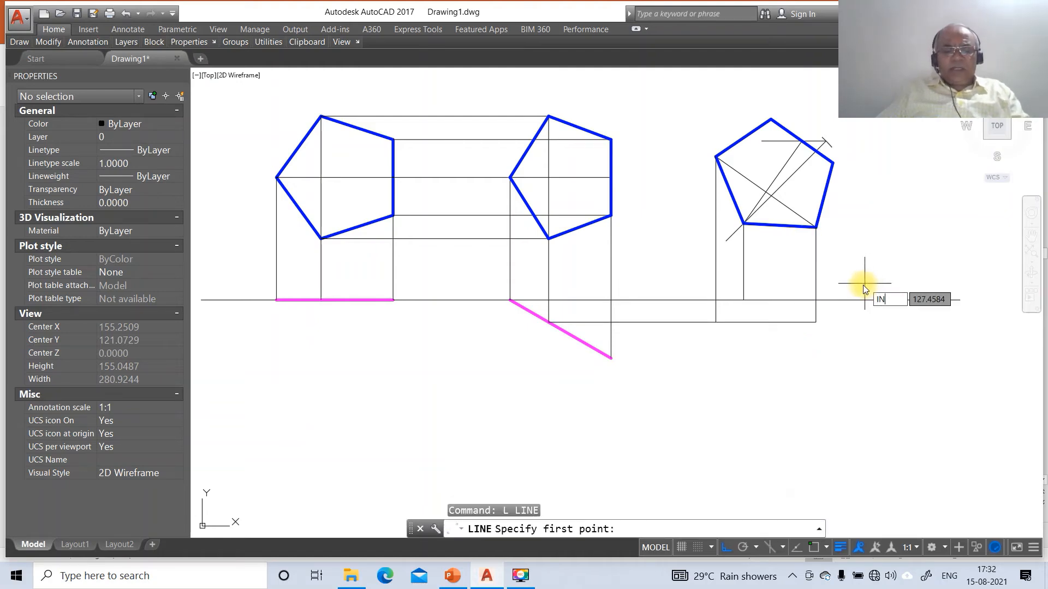
type("T")
key("Return")
left_click(611, 357)
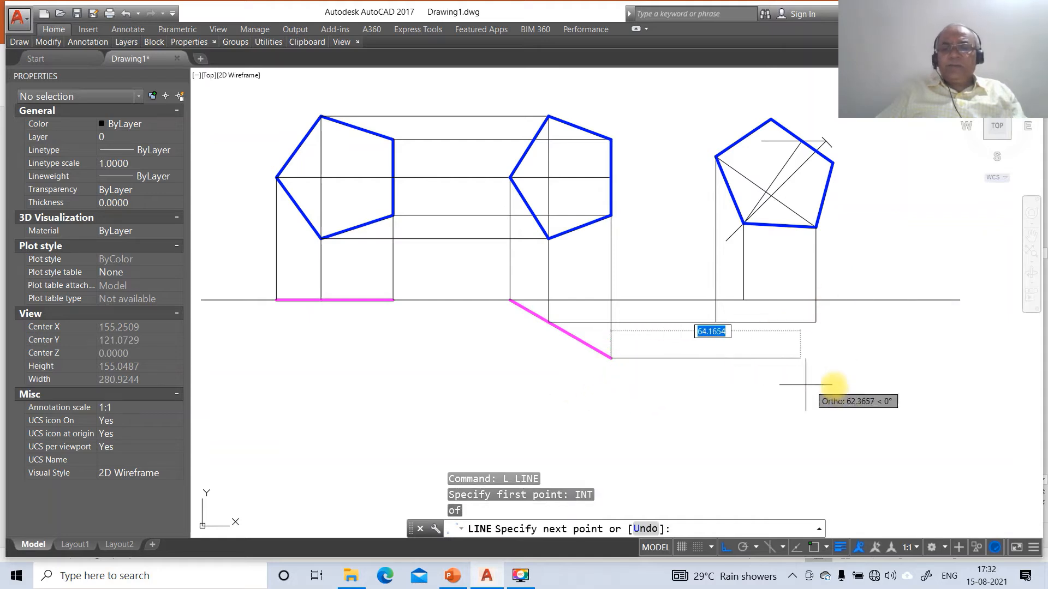
left_click(896, 386)
key("Return")
- Draw a vertical projector from the rotated pentagon's top corner perpendicular to the lower horizontal projector
key("Return")
type("IN")
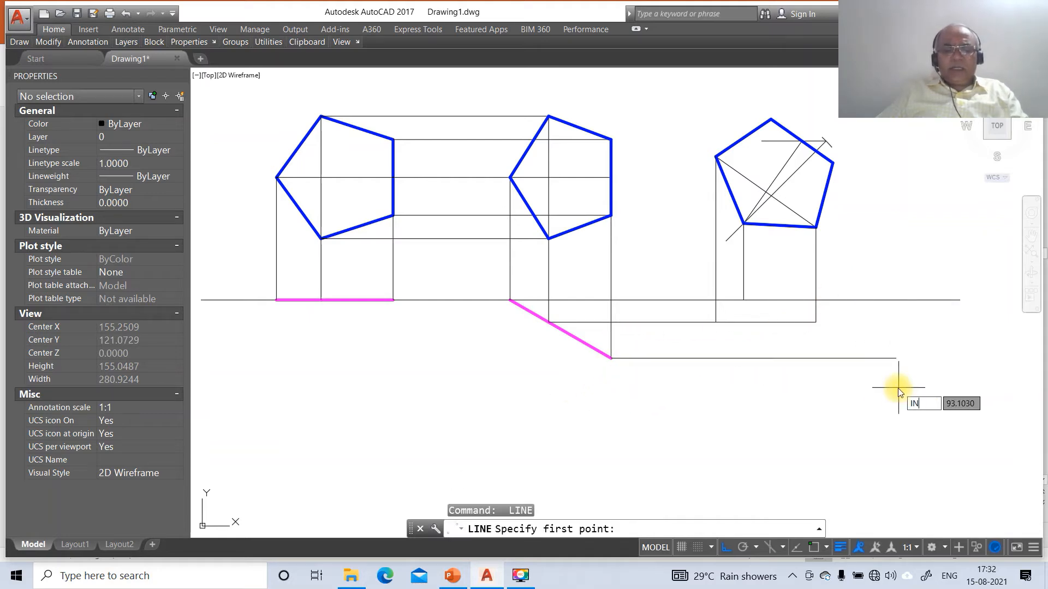
type("T")
key("Return")
left_click(770, 120)
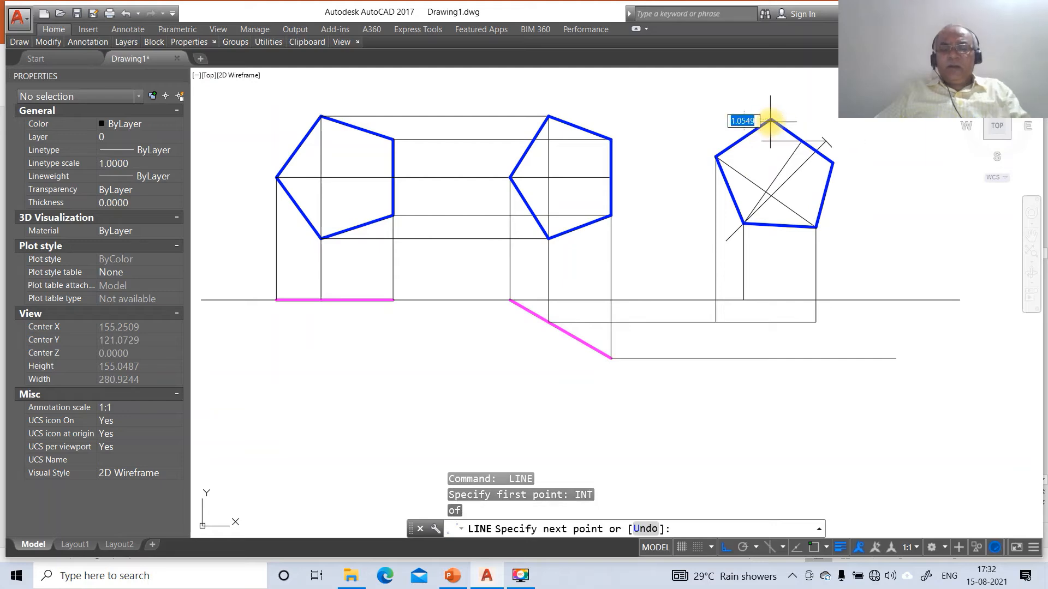
type("PER")
key("Return")
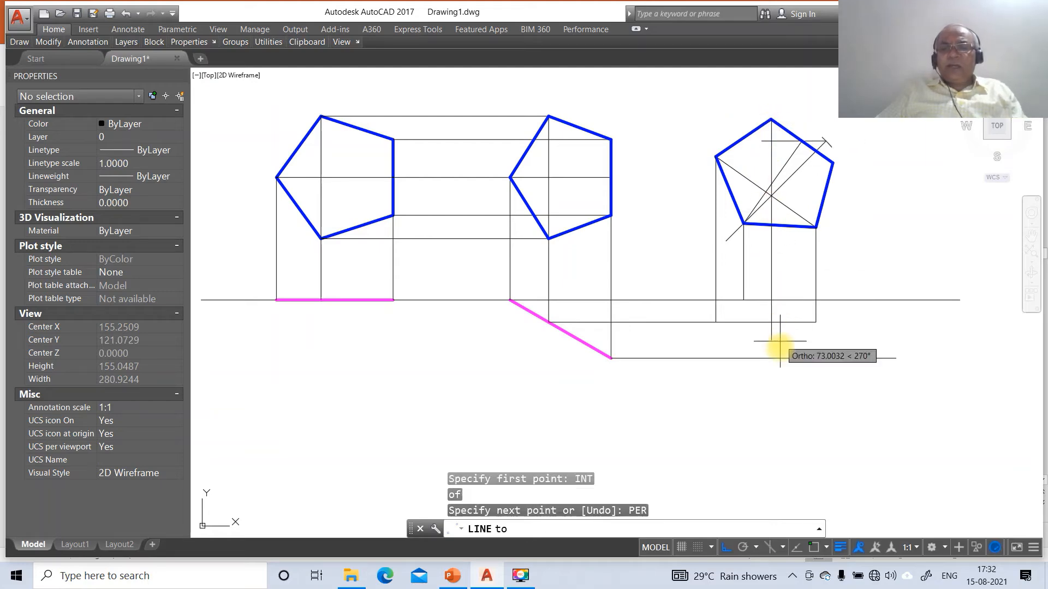
left_click(782, 359)
key("Return")
- Draw a vertical projector from the rotated pentagon's right corner perpendicular to the lower horizontal projector
key("Return")
type("INT")
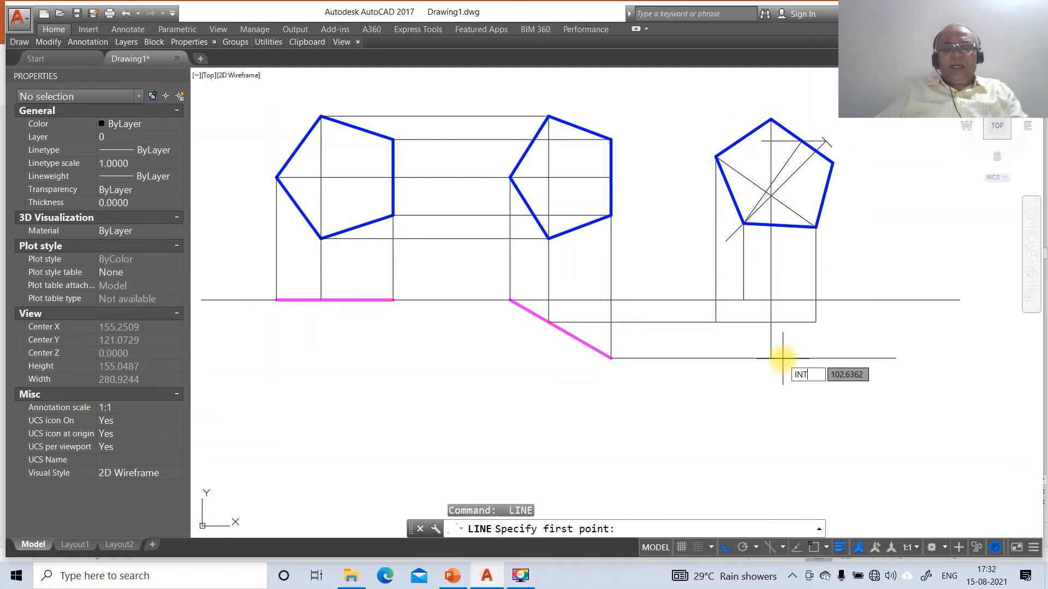
key("Return")
left_click(835, 161)
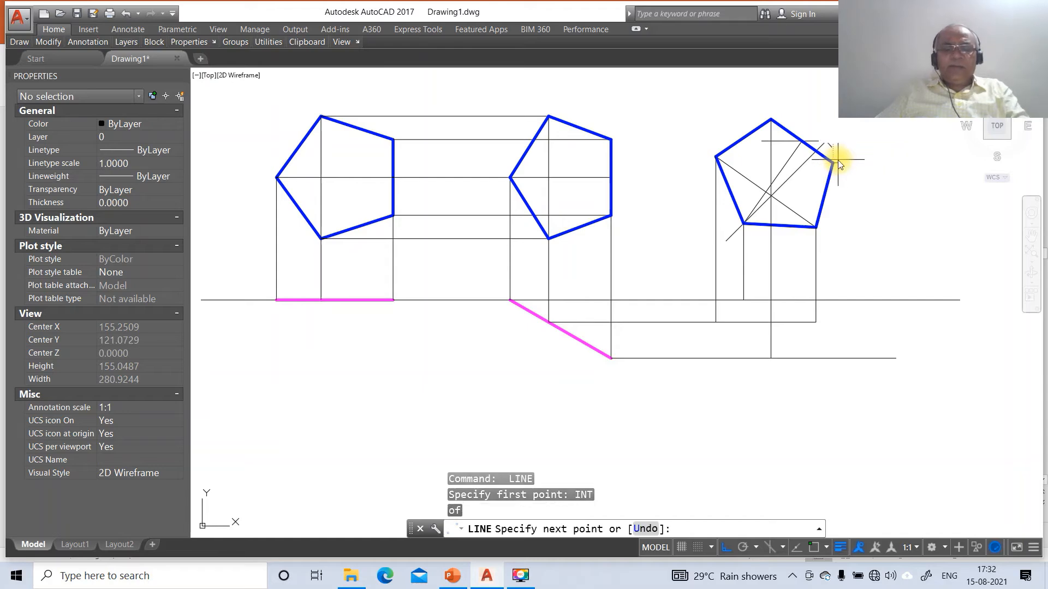
type("PER")
key("Return")
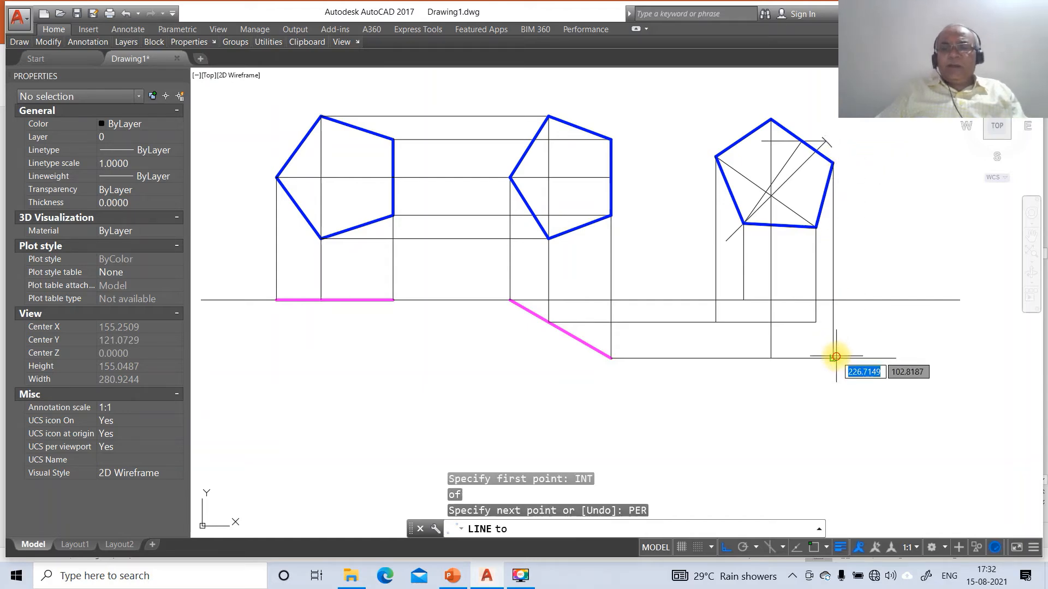
left_click(835, 357)
key("BackSpace")
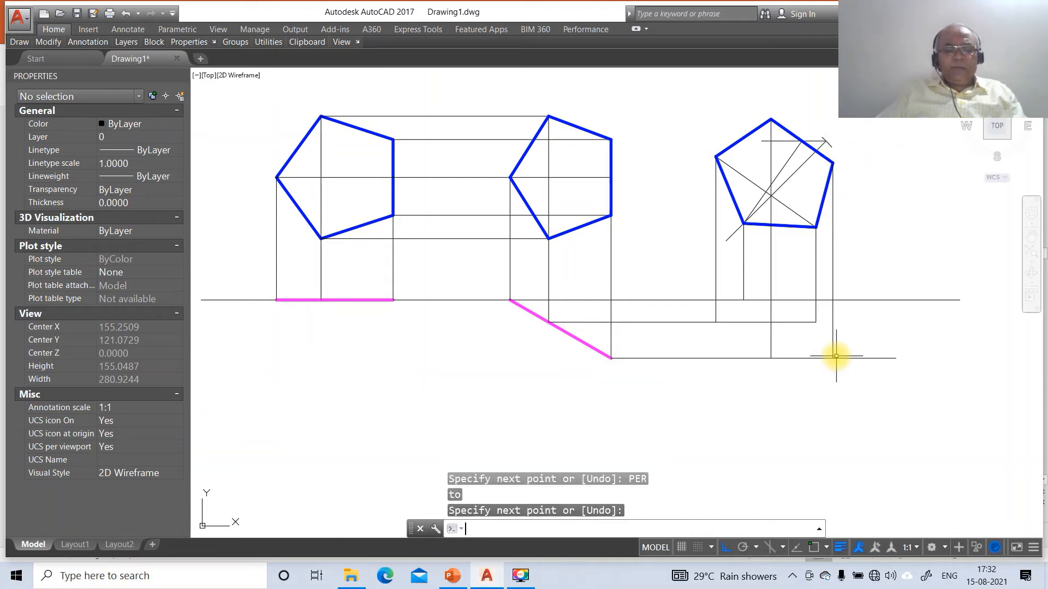
key("Return")
- Fillet the lower horizontal projector with the right corner's vertical projector at radius 0 to trim the overhang
type("F")
key("Return")
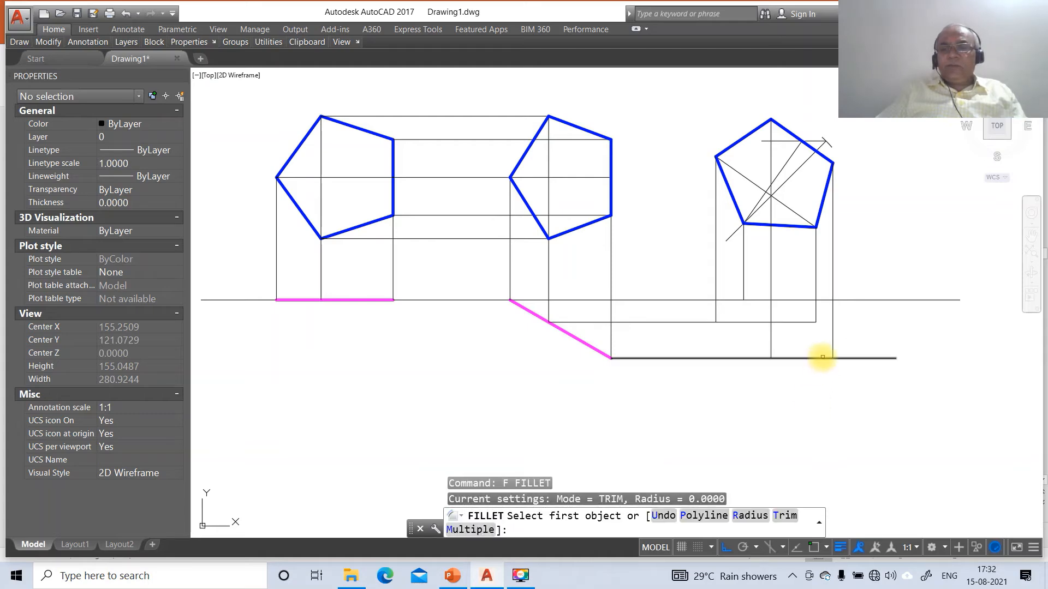
left_click(822, 357)
left_click(826, 344)
- Draw the projected pentagon's two right-hand edges, from the lower-right projector intersection through the upper projector's end to the reference line
type("L")
key("Return")
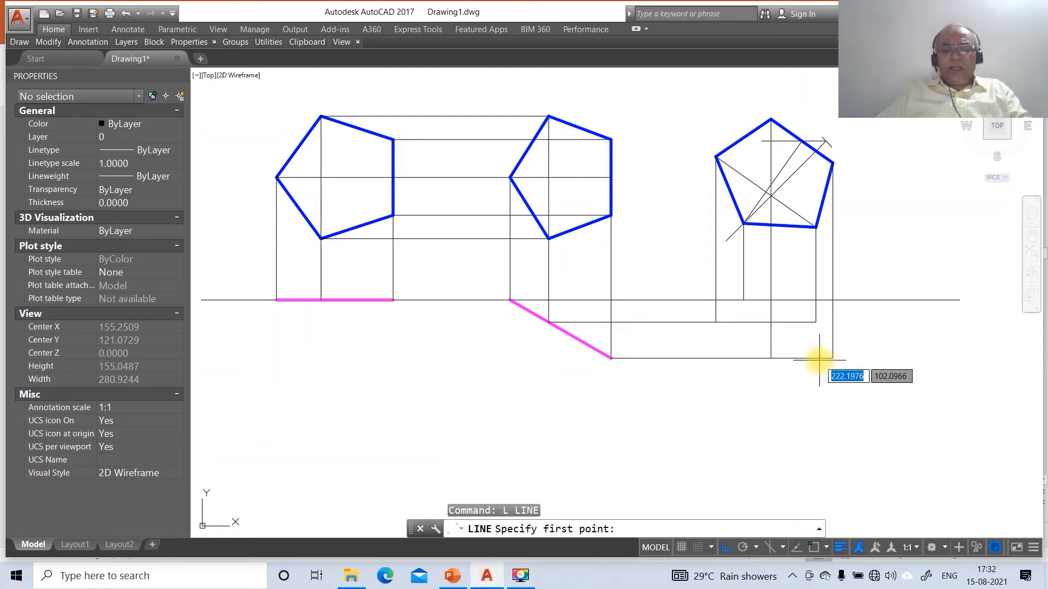
type("INT")
key("Return")
left_click(831, 357)
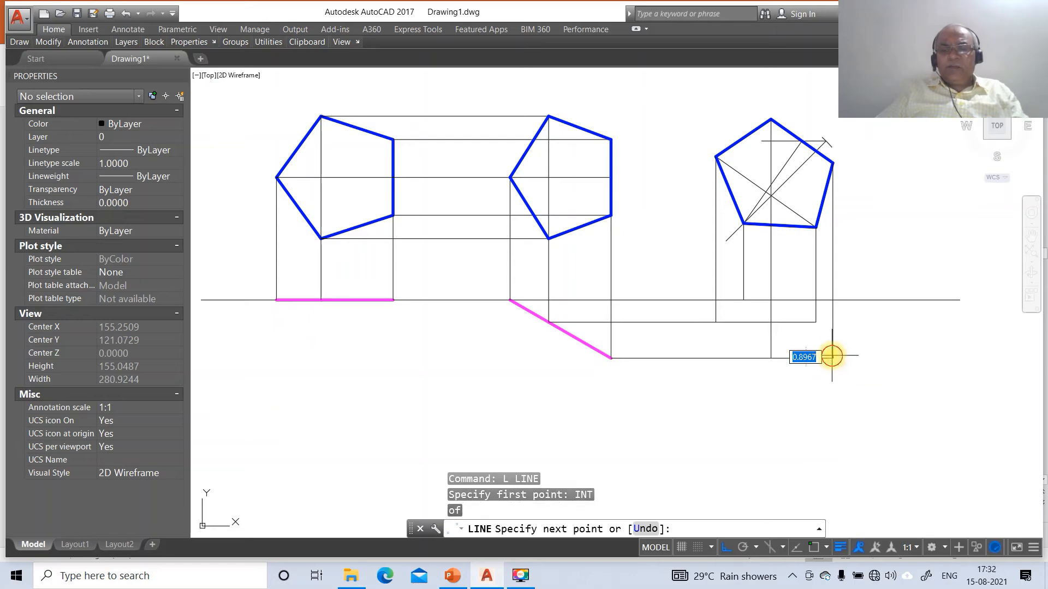
key("Return")
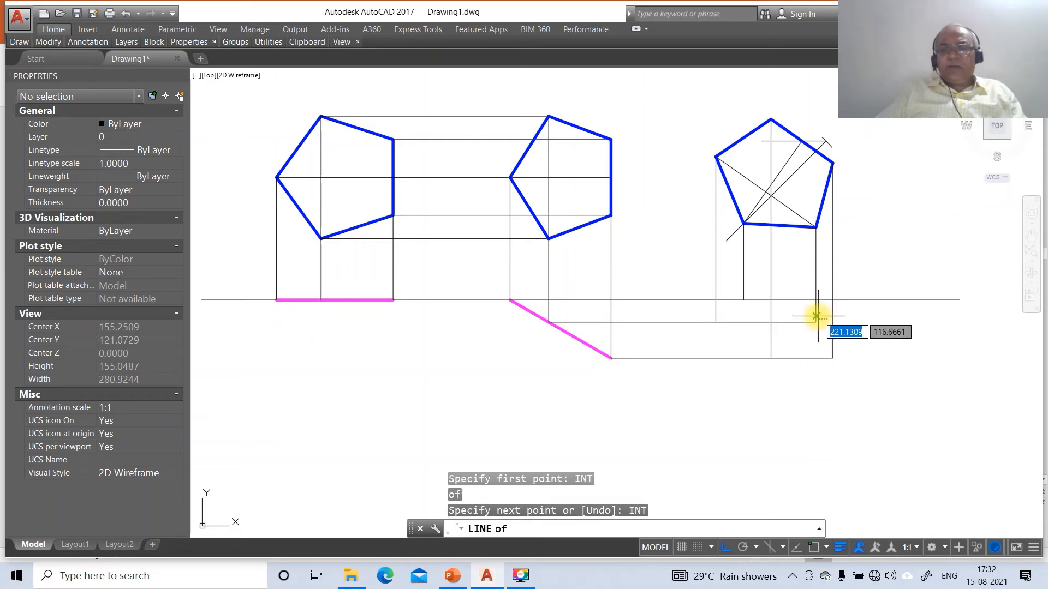
left_click(817, 323)
type("INT")
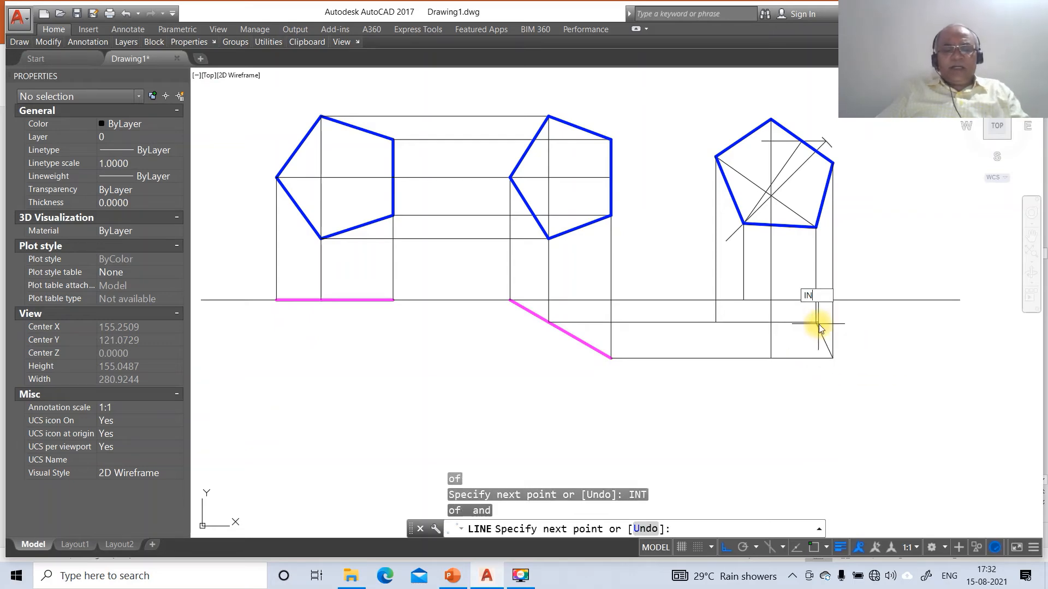
key("Return")
left_click(744, 301)
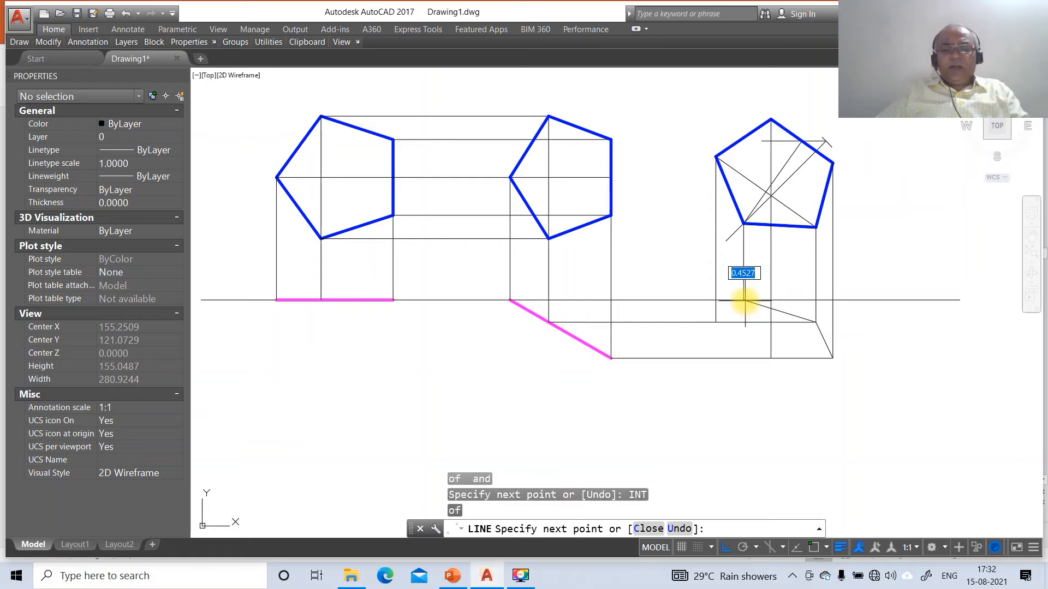
- Continue the outline from the reference line through the left corner's projector intersection to the top corner's projector on the lower horizontal
type("INT")
key("Return")
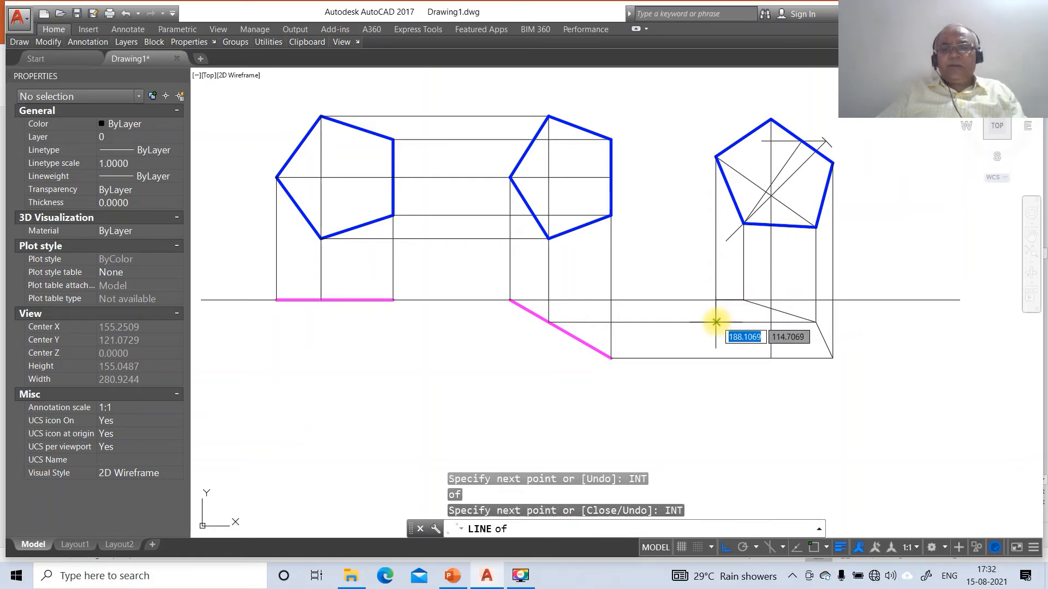
type("INT")
key("Return")
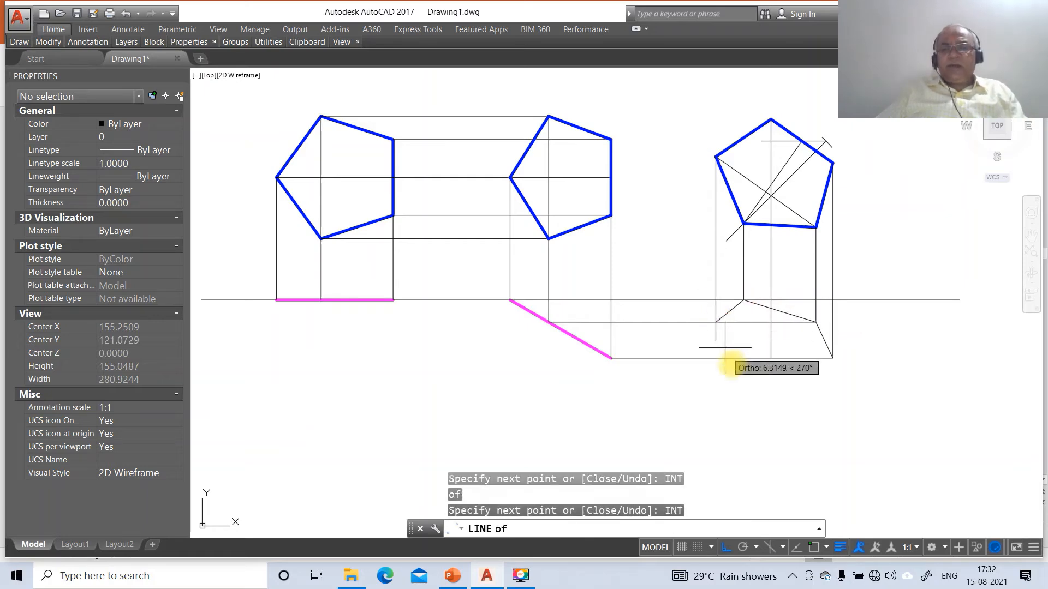
left_click(773, 358)
key("Return")
- Break the lower horizontal projector into two at its intersection with the vertical projector from the top corner
type("BR")
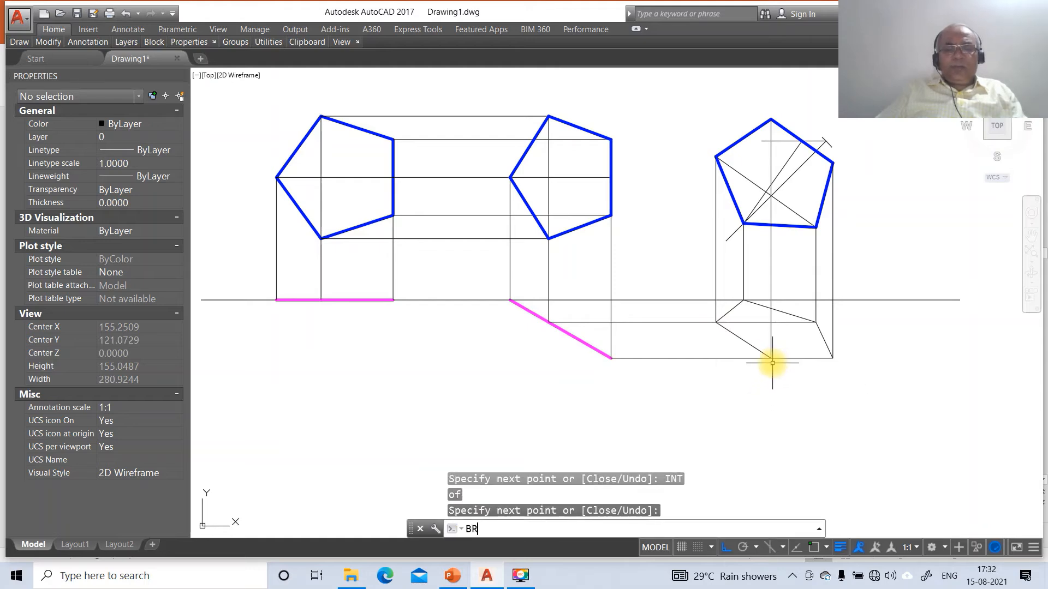
key("Return")
left_click(783, 360)
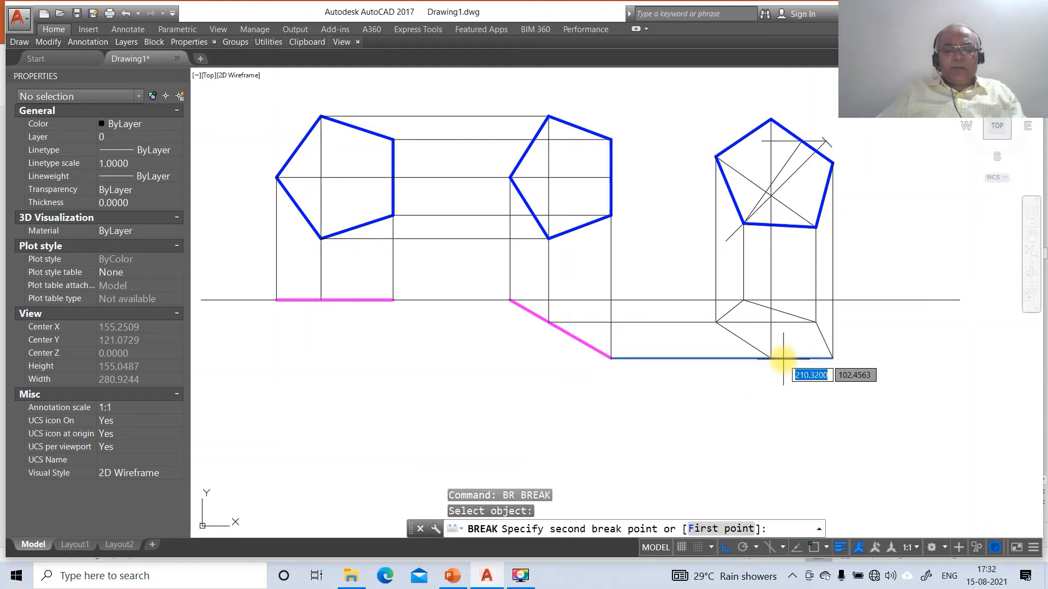
type("F")
key("Return")
type("INT")
key("Return")
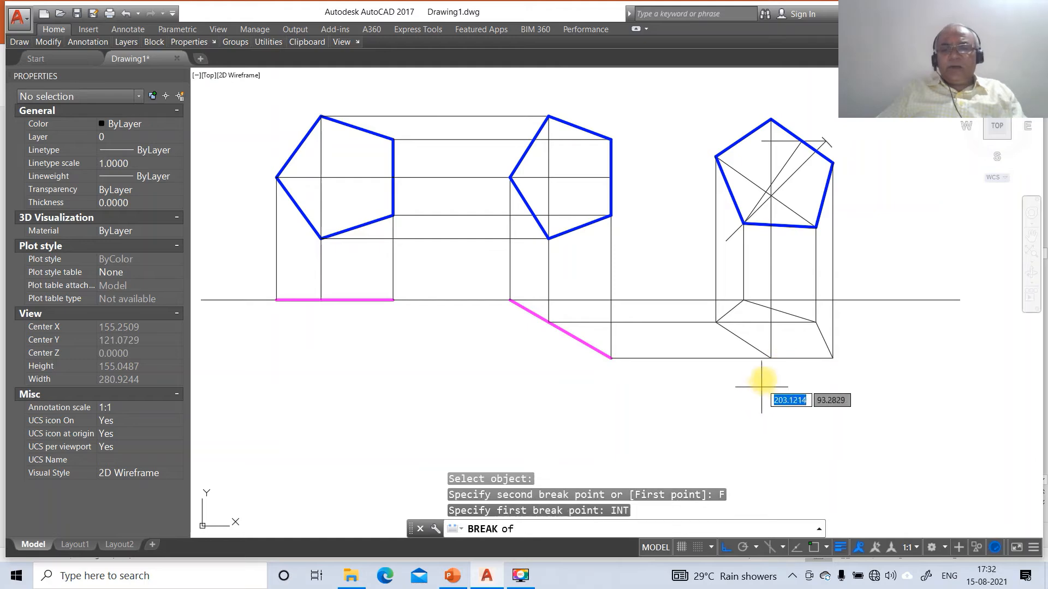
left_click(771, 358)
type("@")
key("Return")
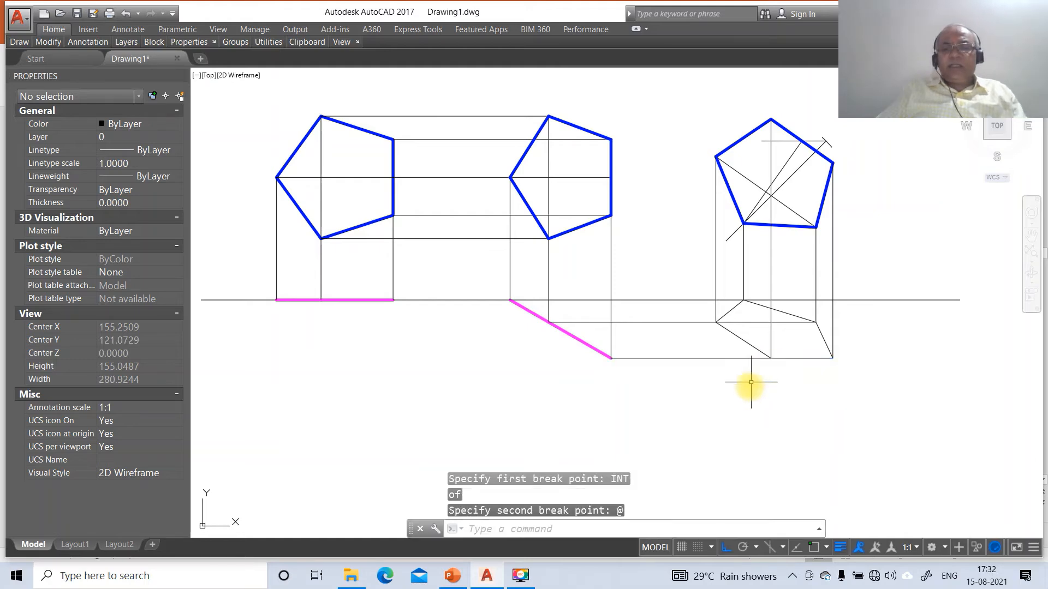
- Assign the five edges of the final projected pentagon below the reference line to the TV layer
left_click(733, 338)
left_click(735, 310)
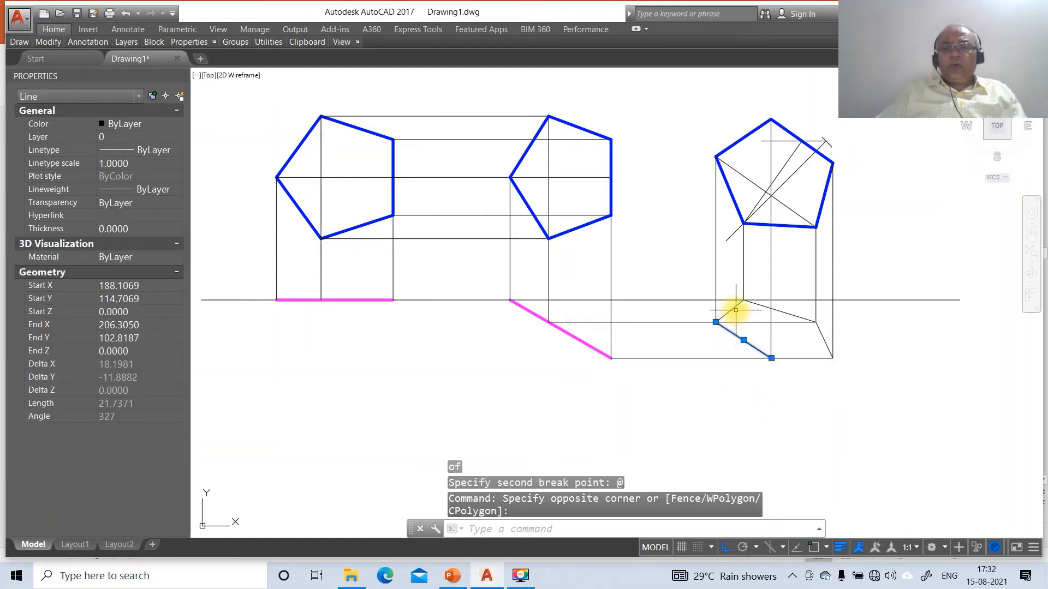
left_click(734, 309)
left_click(781, 311)
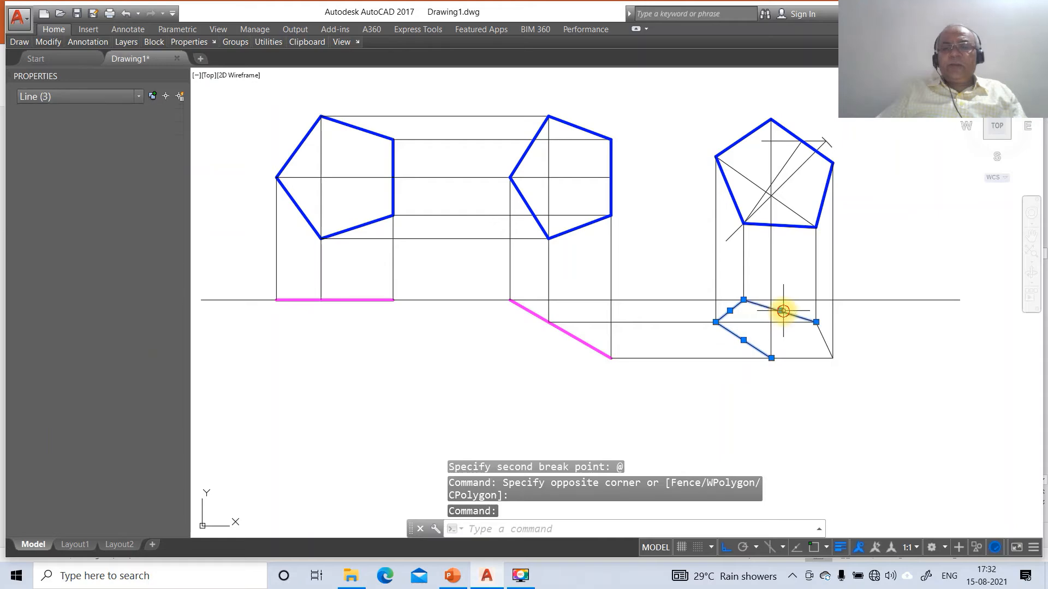
left_click(823, 337)
left_click(810, 358)
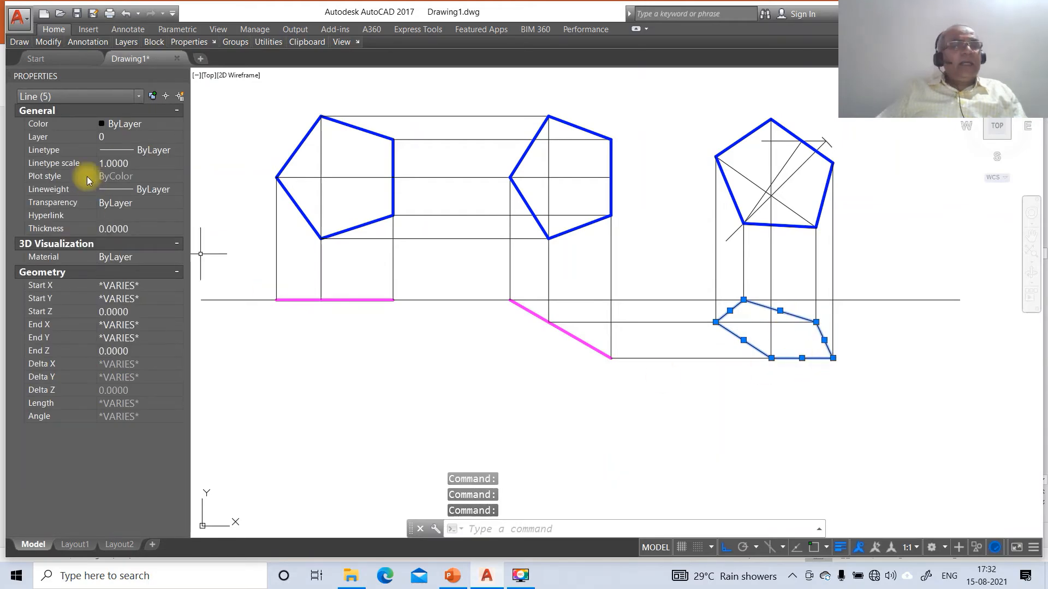
left_click(177, 137)
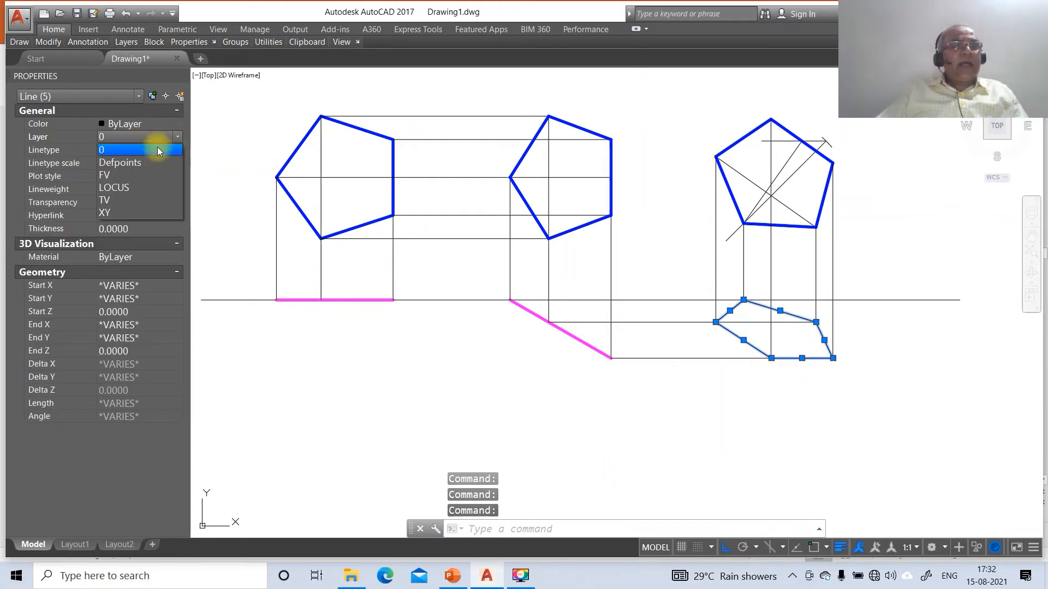
left_click(124, 195)
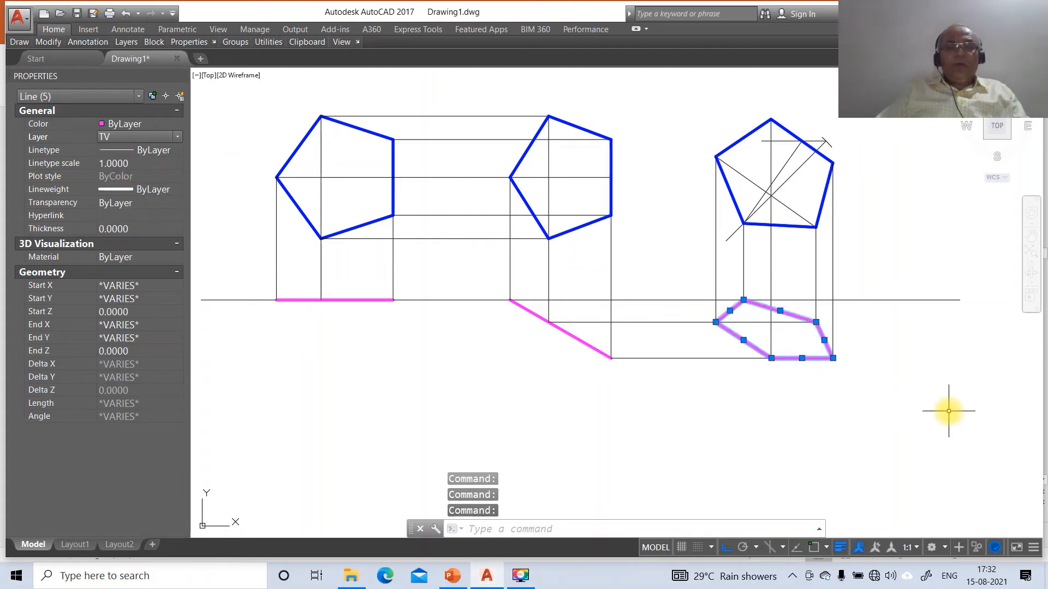
key("Escape")
key("Escape")
- Put the short horizontal line across the rotated pentagon on the LOCUS layer and reduce its linetype scale
left_click(784, 141)
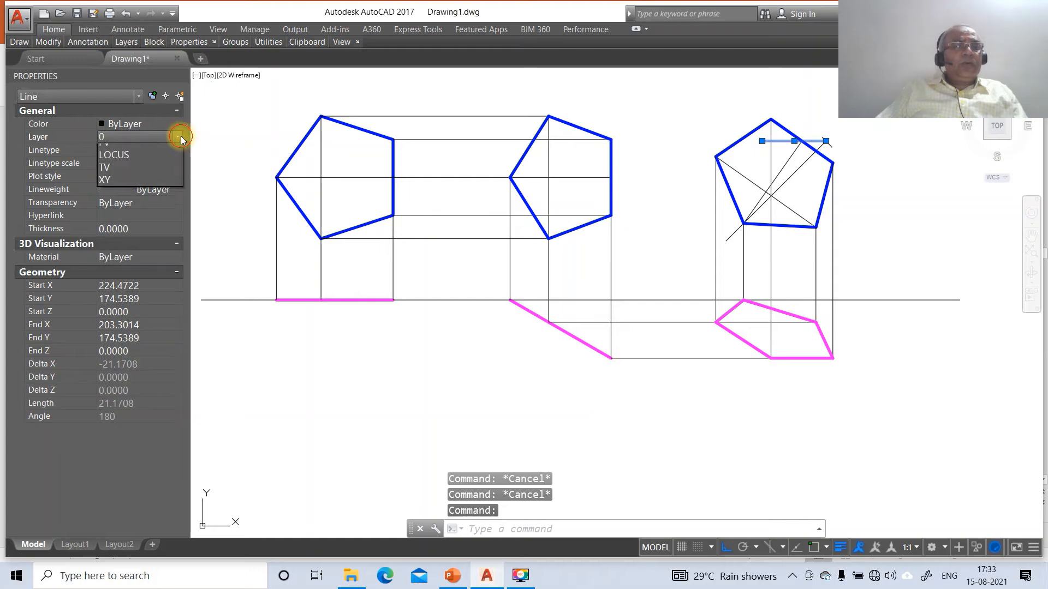
left_click(141, 188)
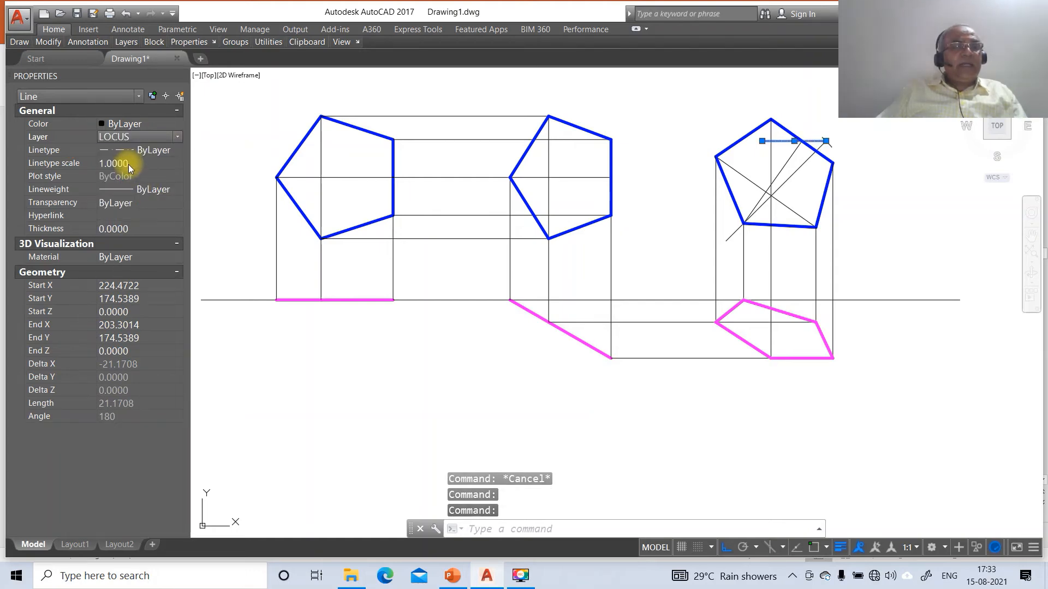
left_click(129, 164)
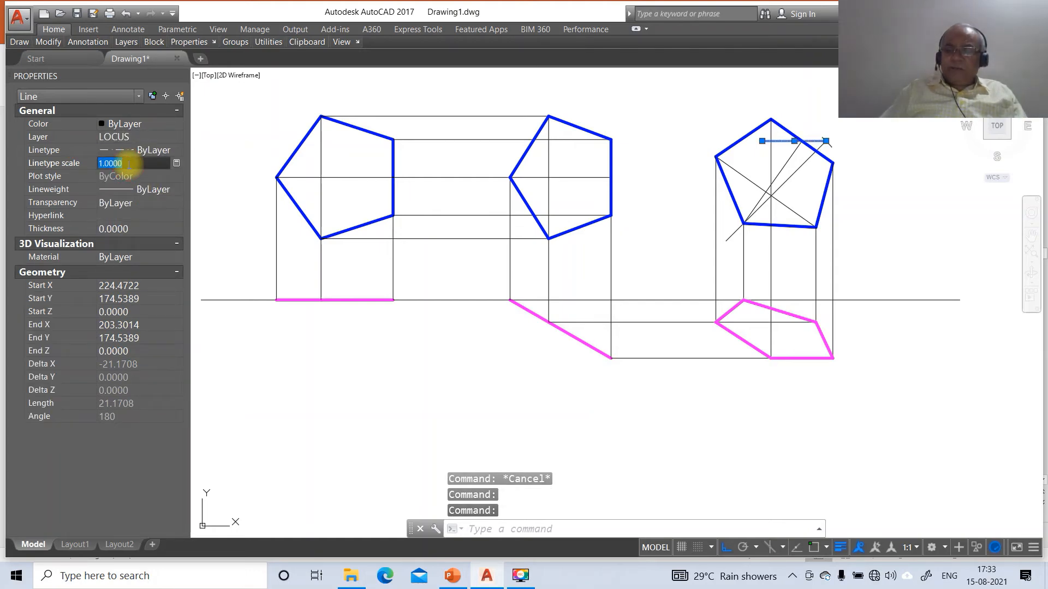
type("5")
key("Return")
key("Escape")
key("Escape")
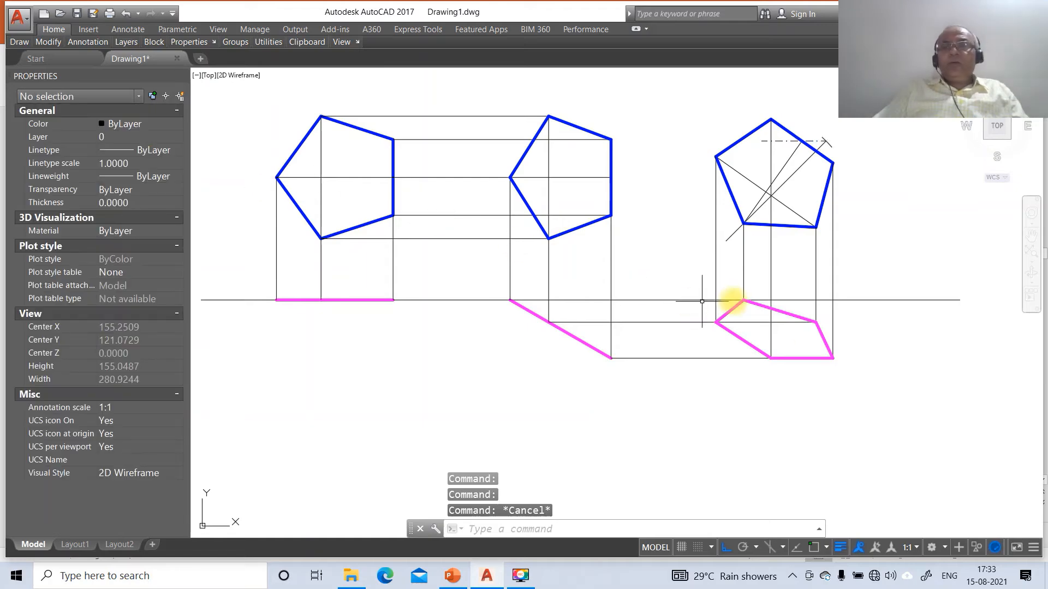
- Shorten the reference line at both ends with Break, removing the excess beyond the first and last views
type("B")
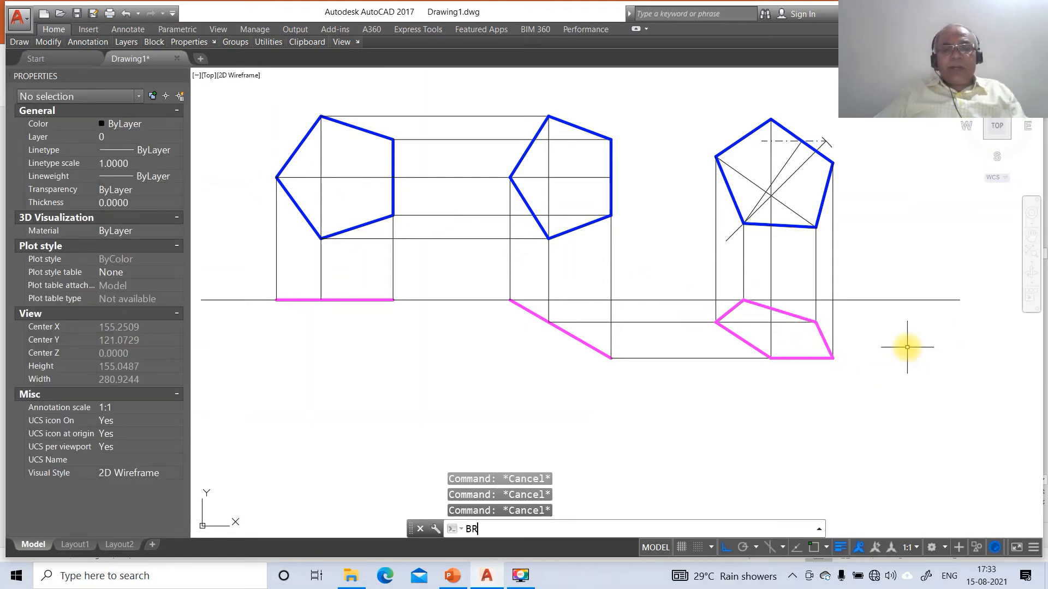
type("R")
key("Return")
left_click(872, 300)
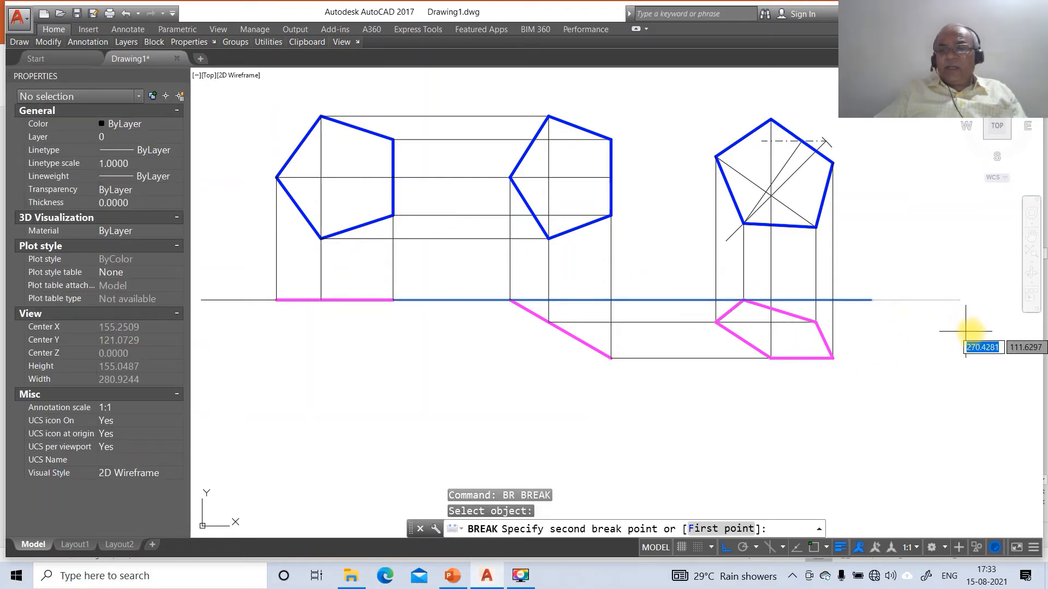
left_click(965, 327)
key("Return")
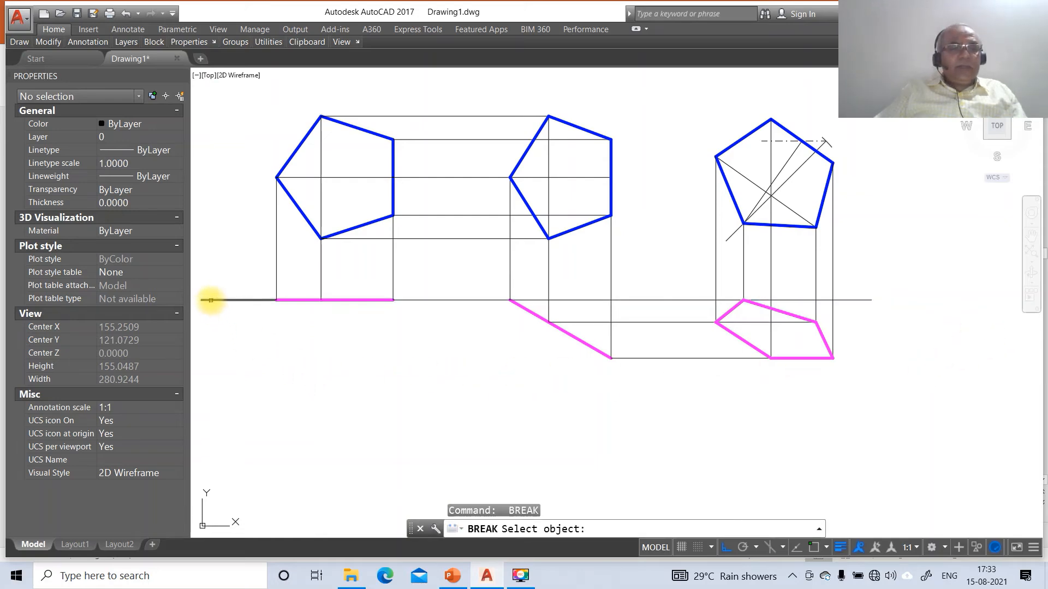
left_click(210, 299)
left_click(197, 302)
- Move all the projection views together a short distance horizontally to the right within the sheet border
type("z")
key("Return")
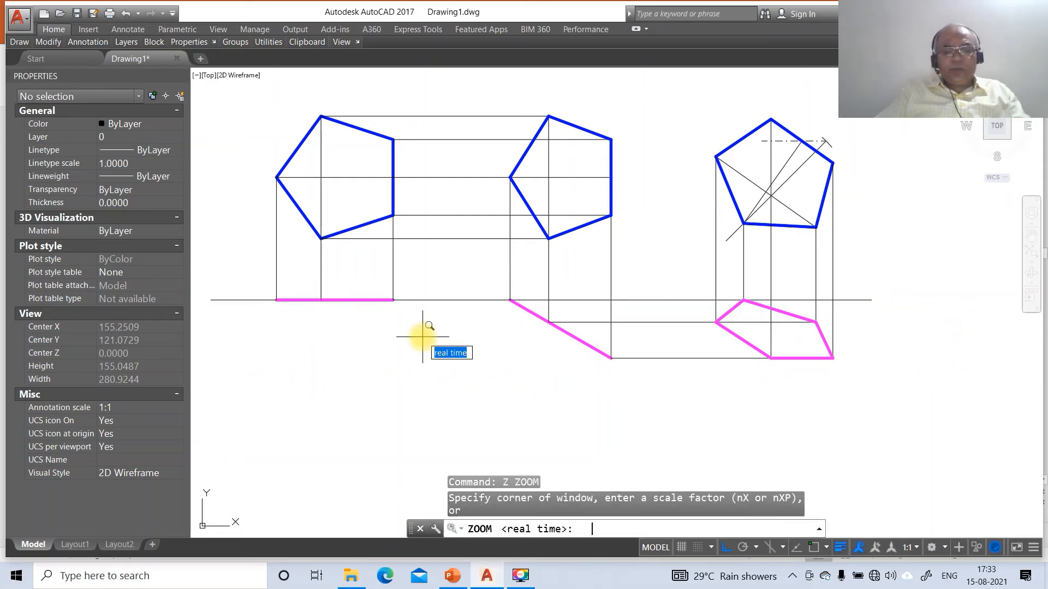
type("p")
key("Return")
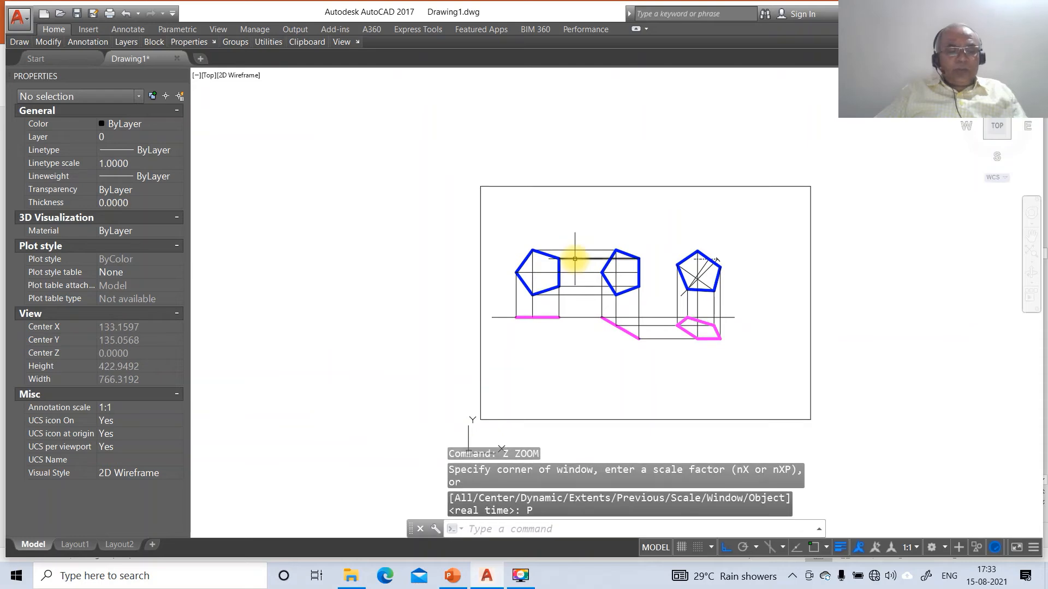
type("z")
key("Return")
type("w")
key("Return")
left_click(461, 222)
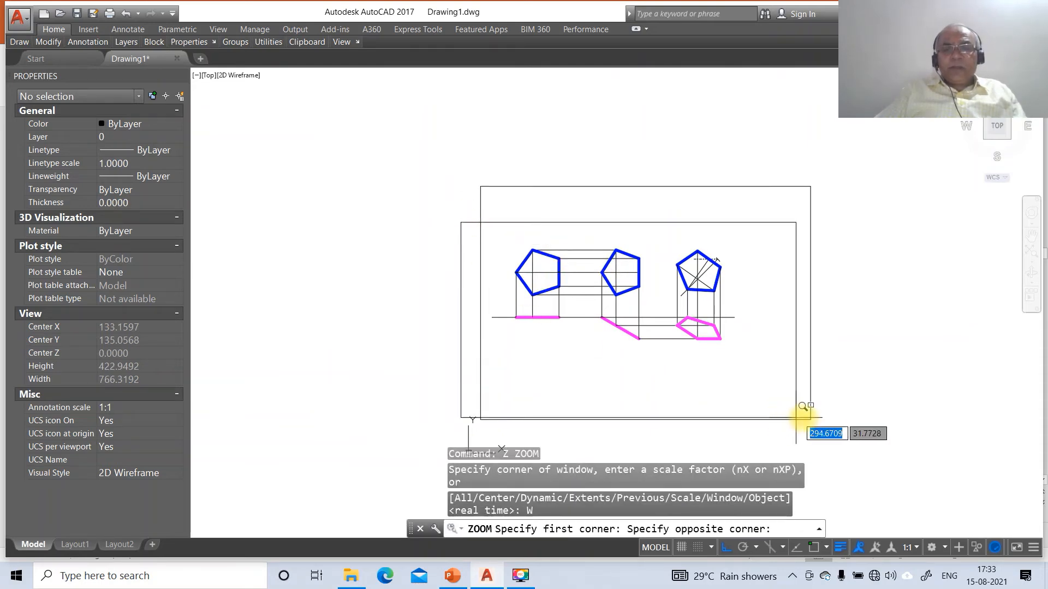
left_click(806, 410)
type("m")
key("Return")
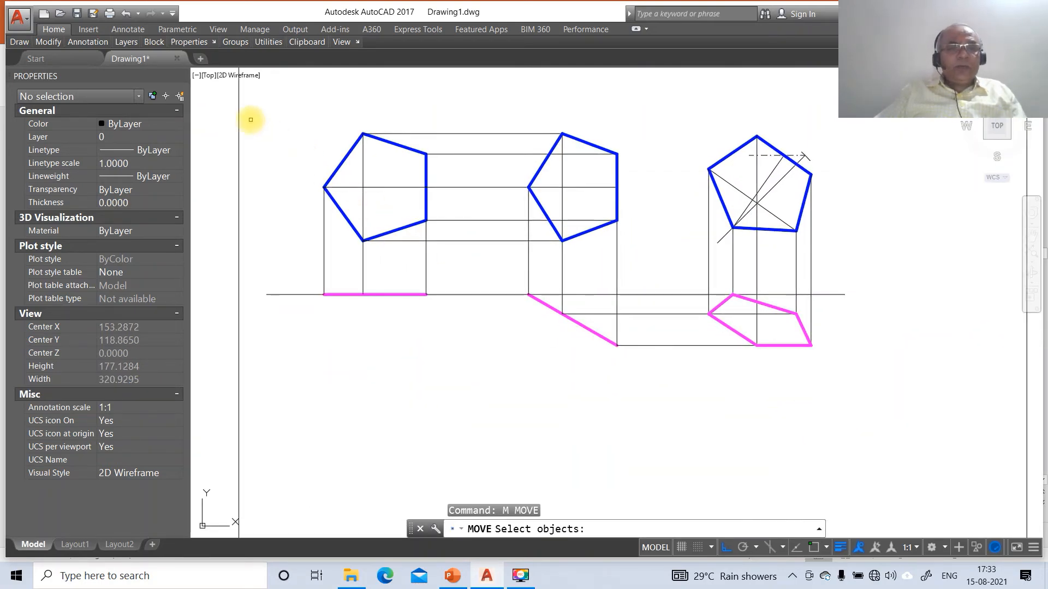
left_click(914, 427)
key("Return")
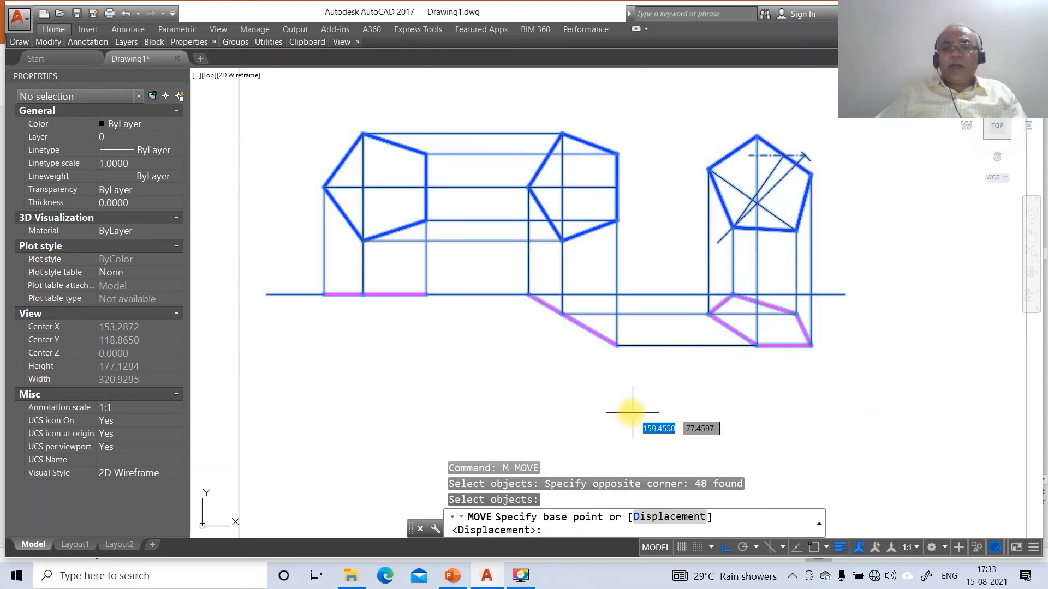
left_click(630, 415)
left_click(675, 415)
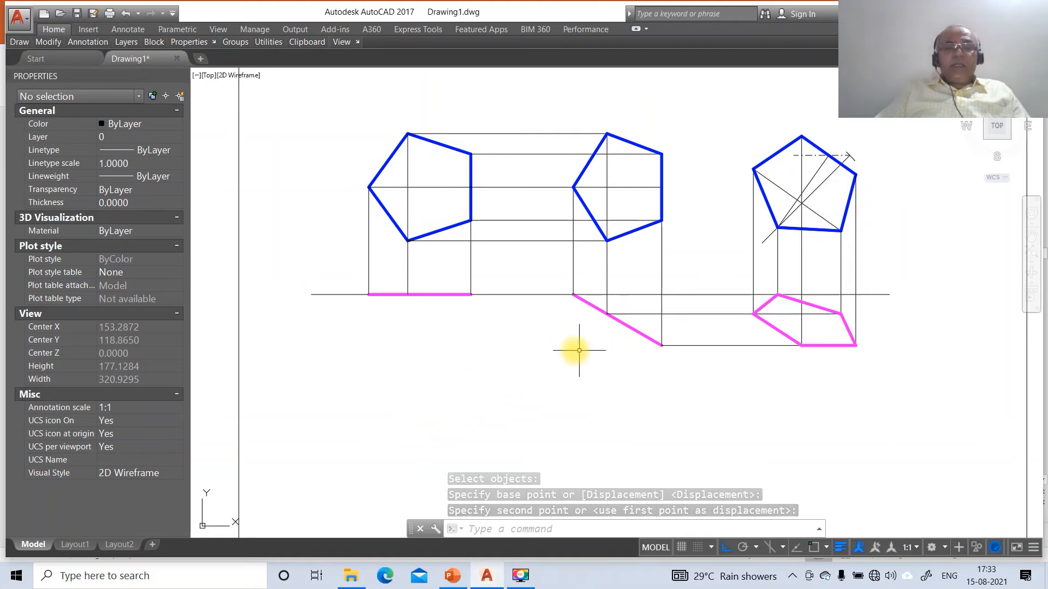
- Modify the Standard dimension style so linear dimensions use a precision of 0
type("DDI")
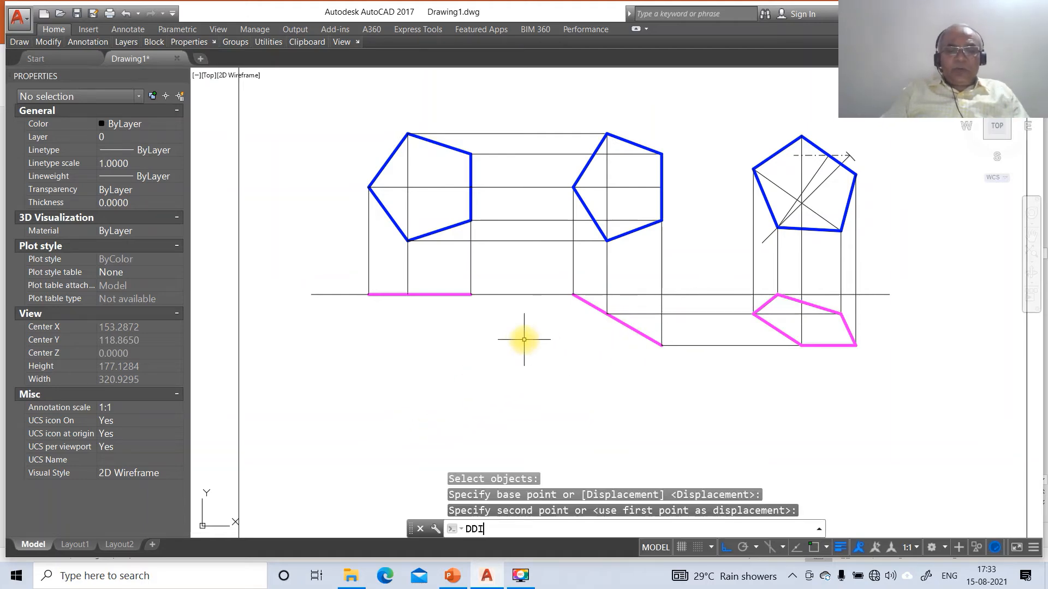
type("M")
key("Return")
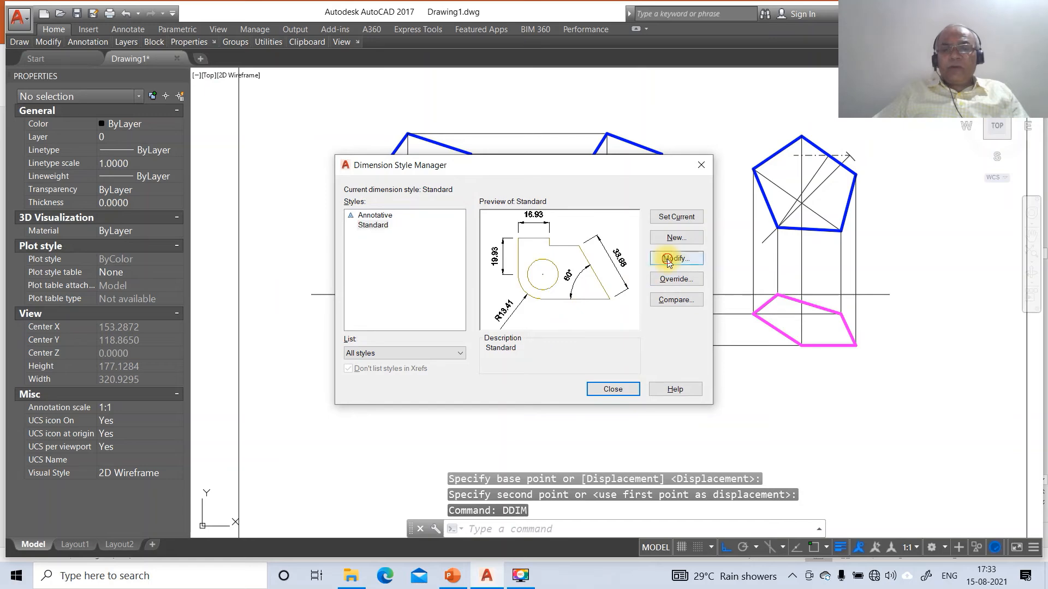
left_click(669, 260)
left_click(499, 140)
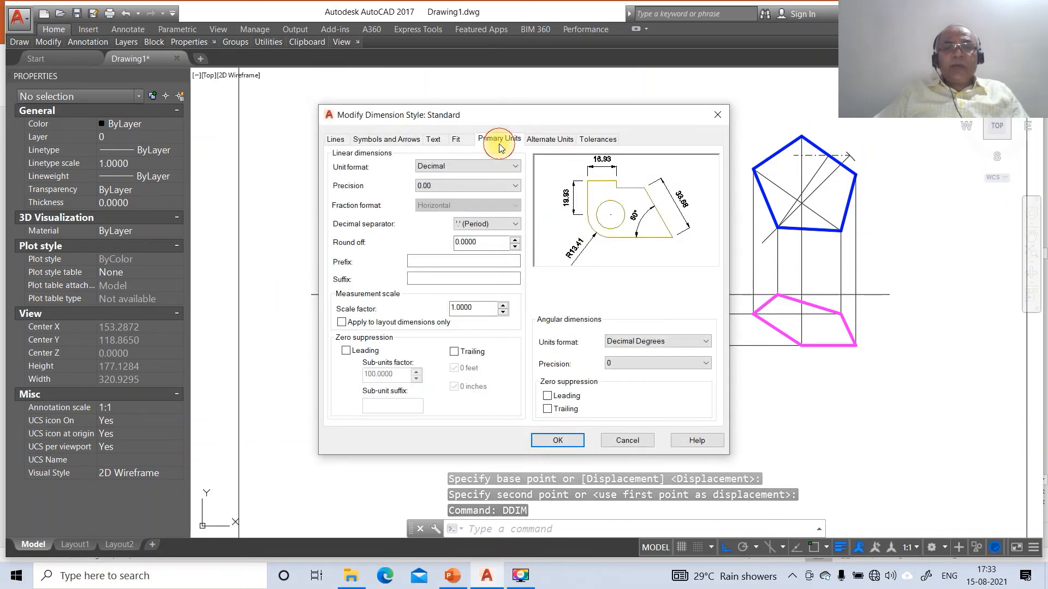
left_click(459, 185)
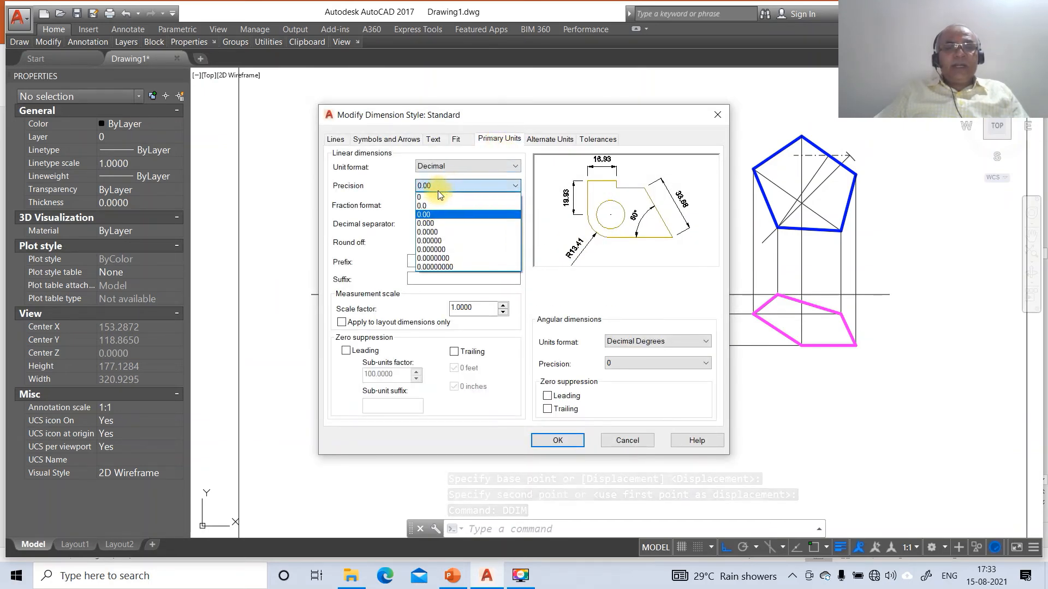
left_click(434, 197)
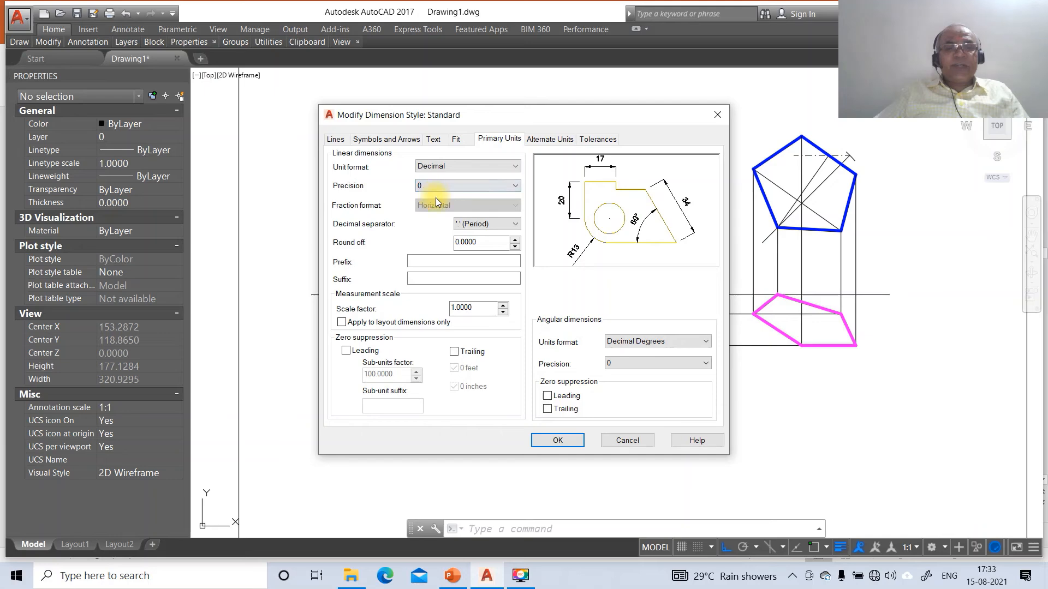
left_click(564, 439)
left_click(615, 392)
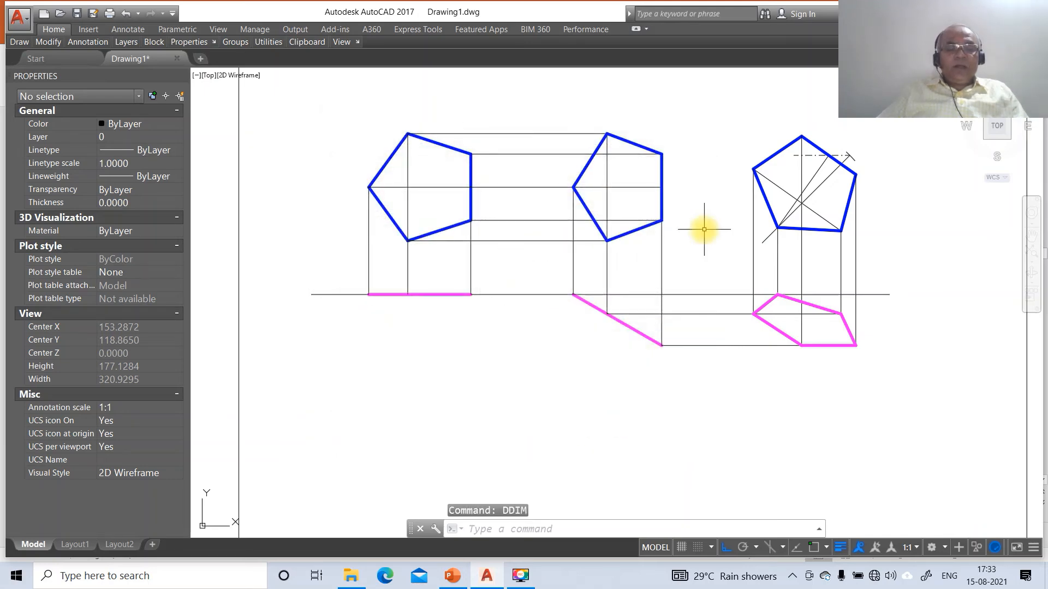
- With Ortho off, add an aligned dimension to the first pentagon's upper-right edge, placed just outside it
type("DIM")
key("Return")
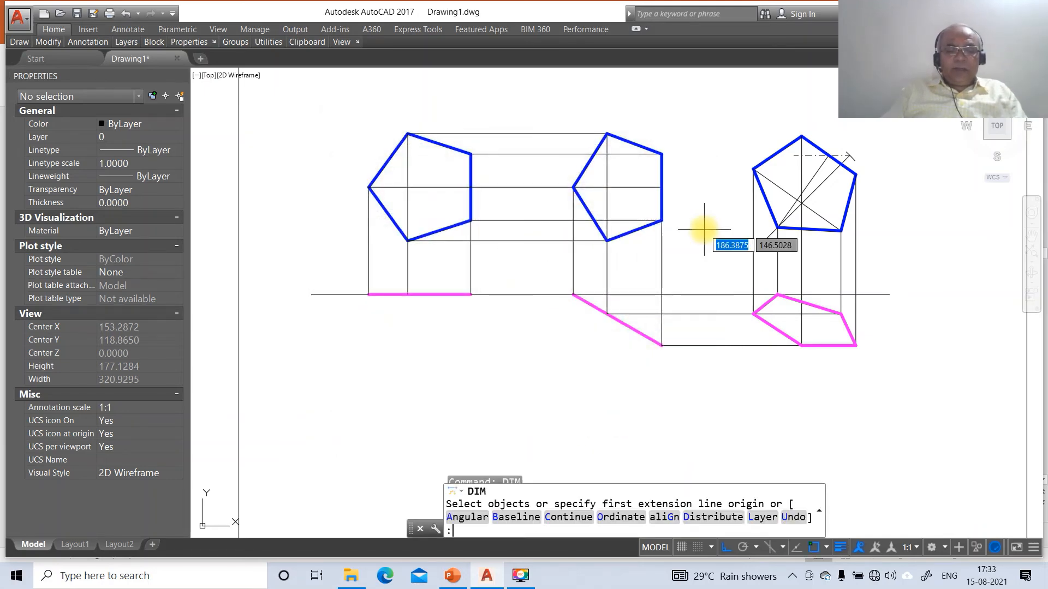
type("INT")
key("Return")
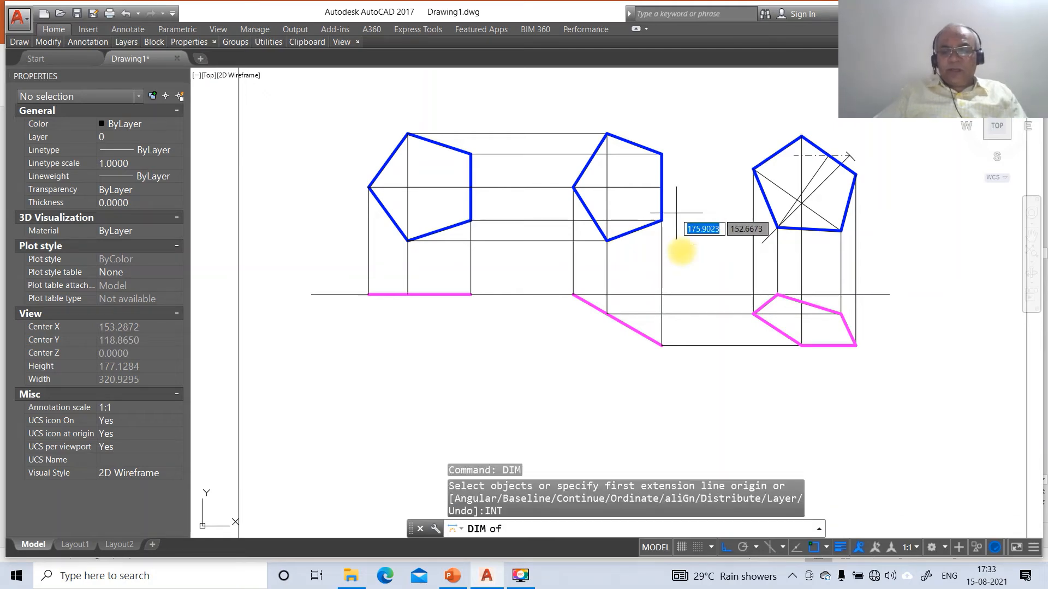
left_click(721, 550)
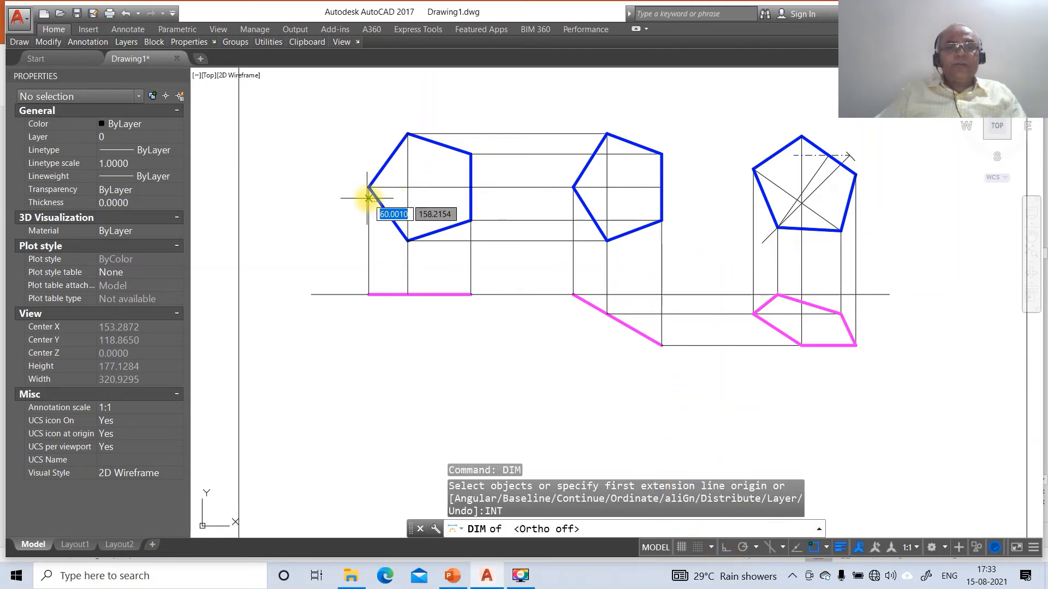
left_click(408, 133)
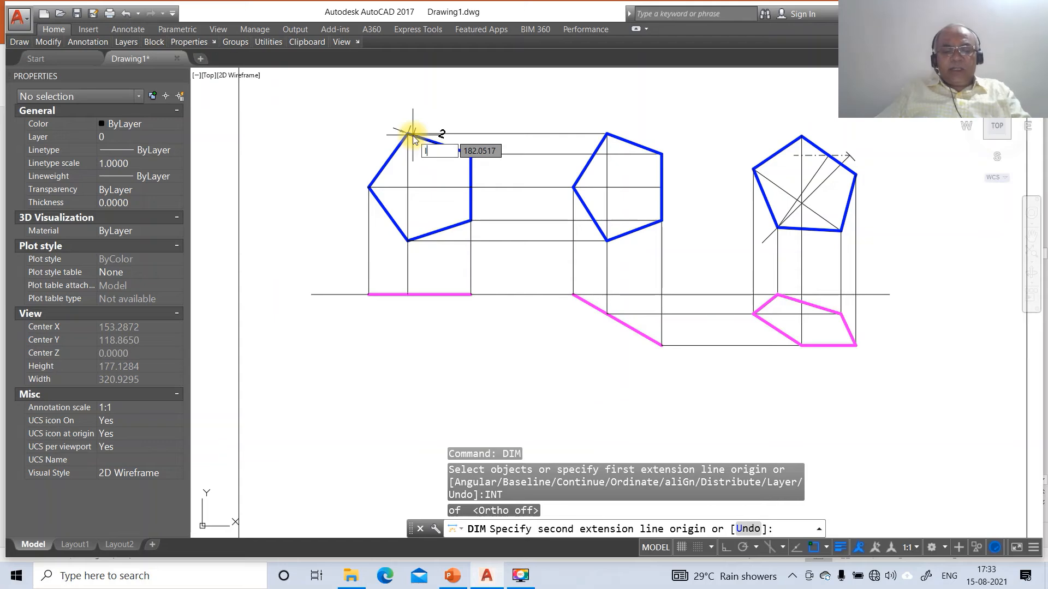
key("Return")
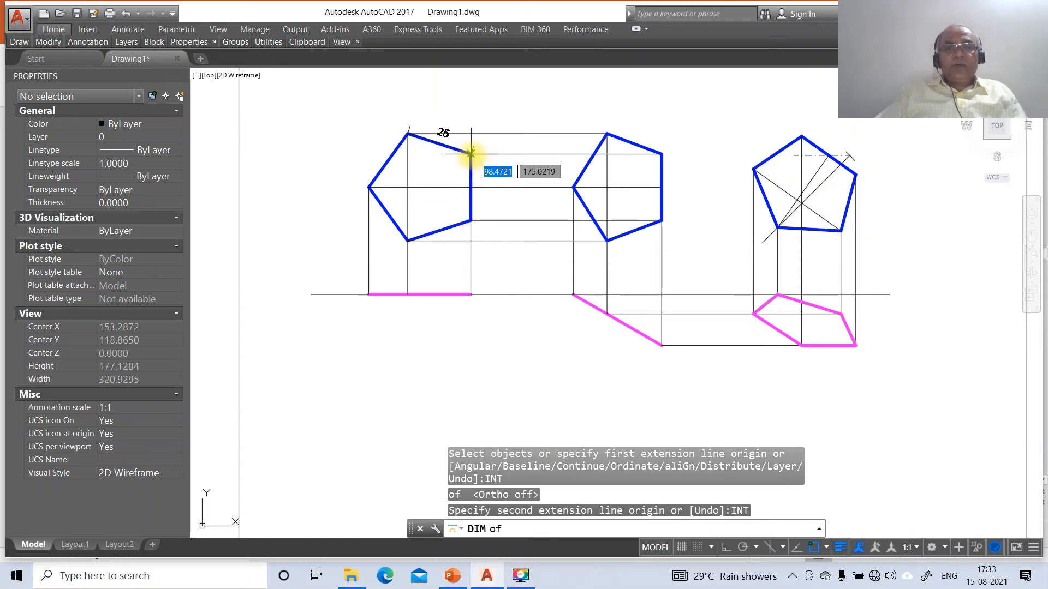
left_click(471, 153)
left_click(468, 127)
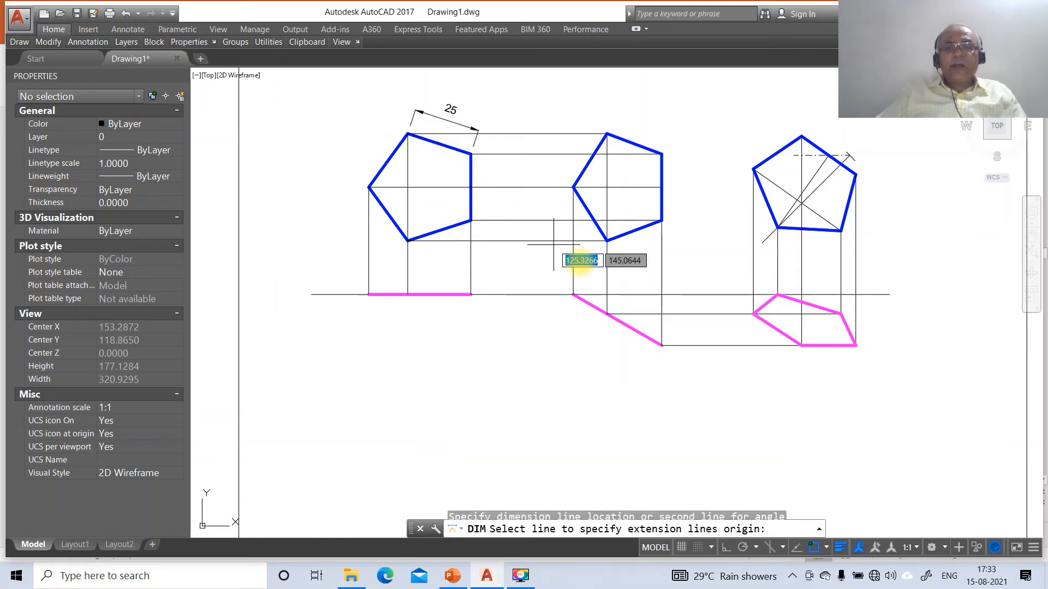
- Add an angular dimension between the inclined edge view of the second stage and the reference line
type("A")
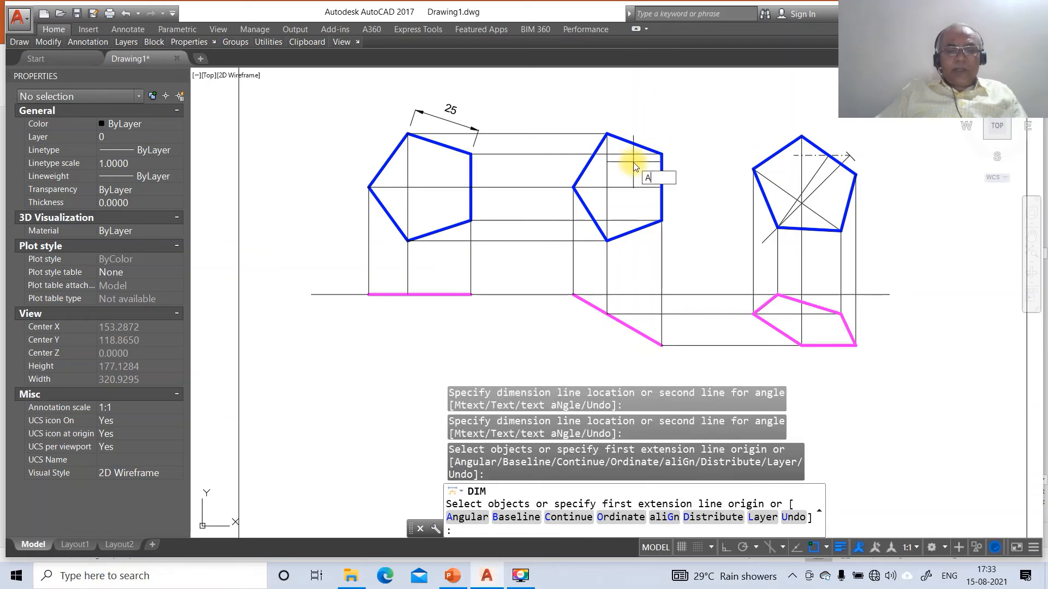
key("Return")
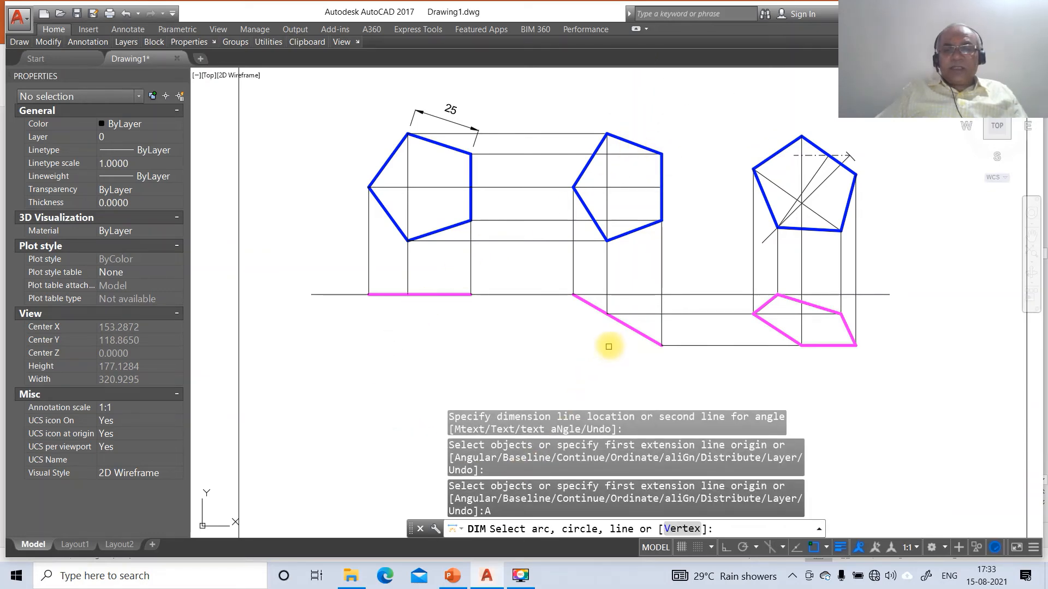
left_click(624, 326)
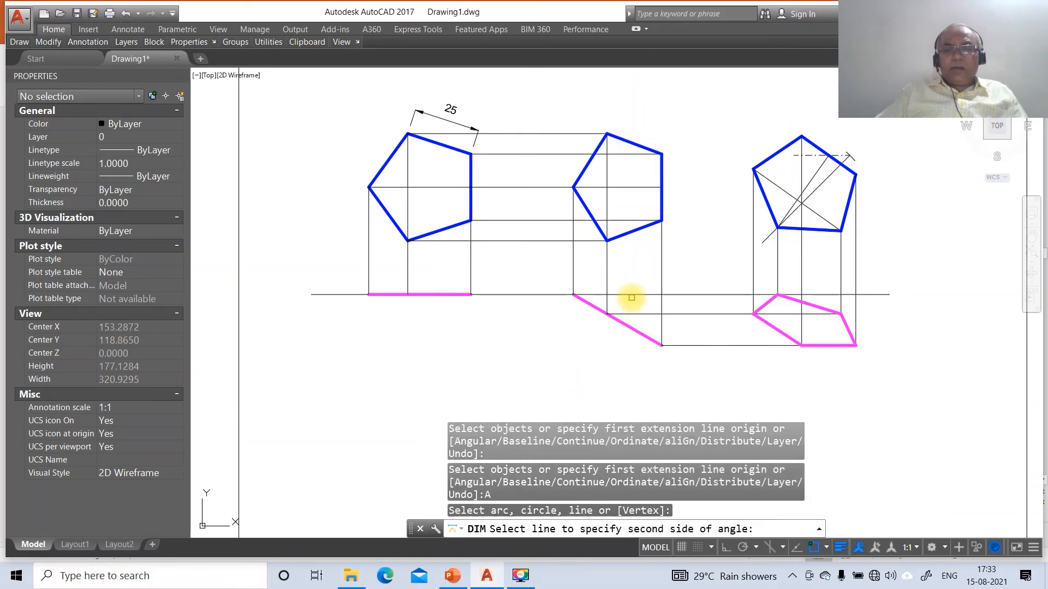
left_click(632, 296)
left_click(636, 298)
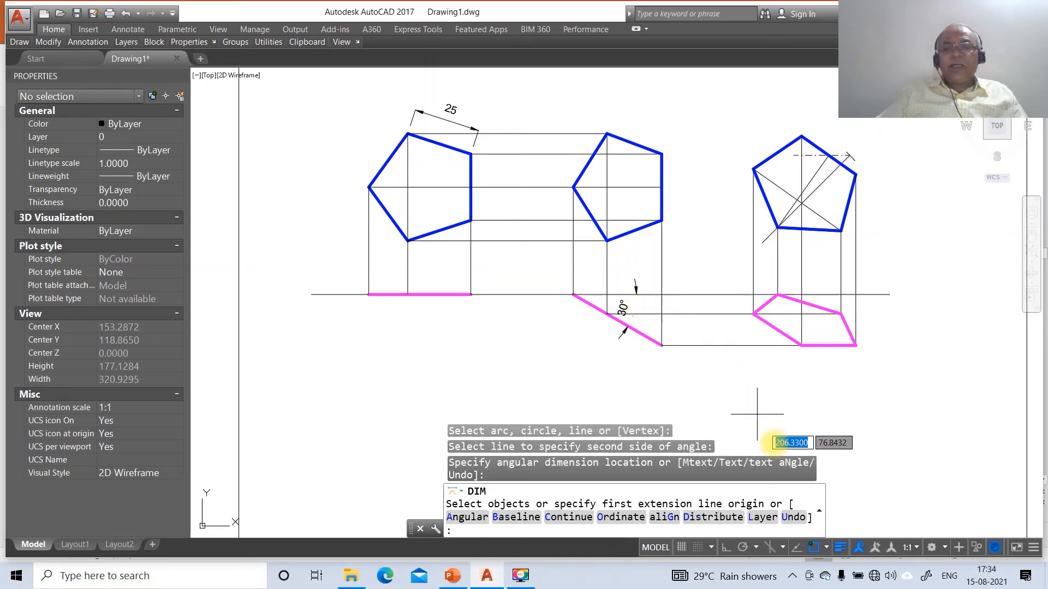
- Add an angular dimension between the third stage's 45° construction line and the reference line, placed near the reference line
type("A")
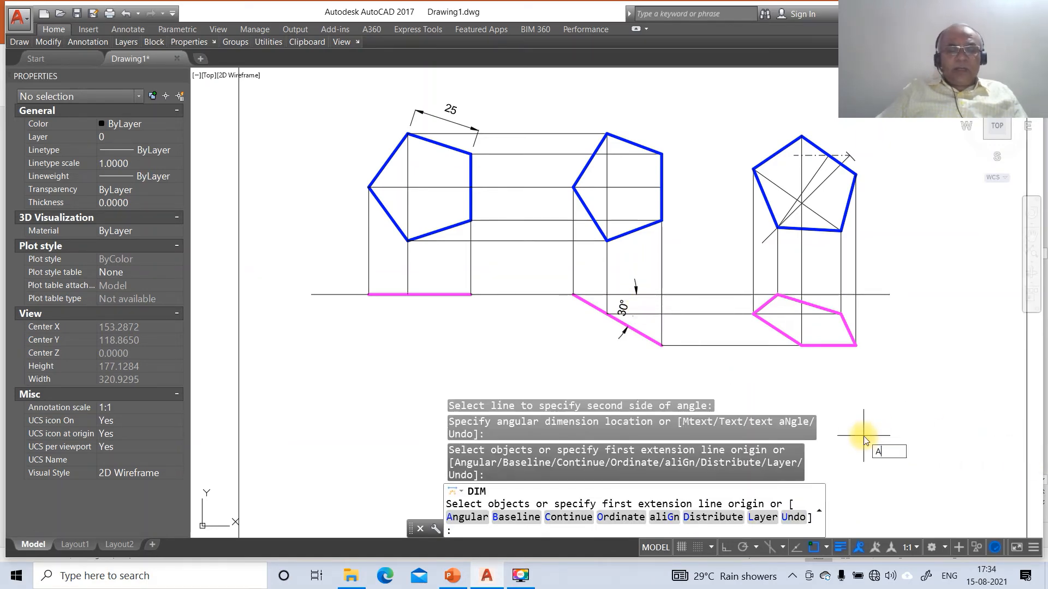
key("Return")
left_click(766, 245)
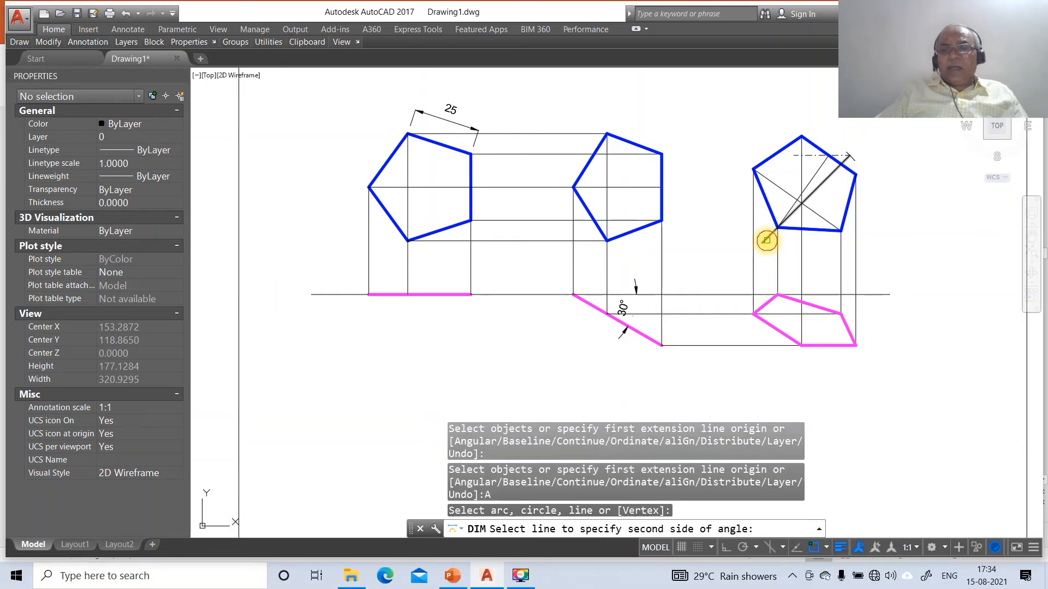
left_click(729, 293)
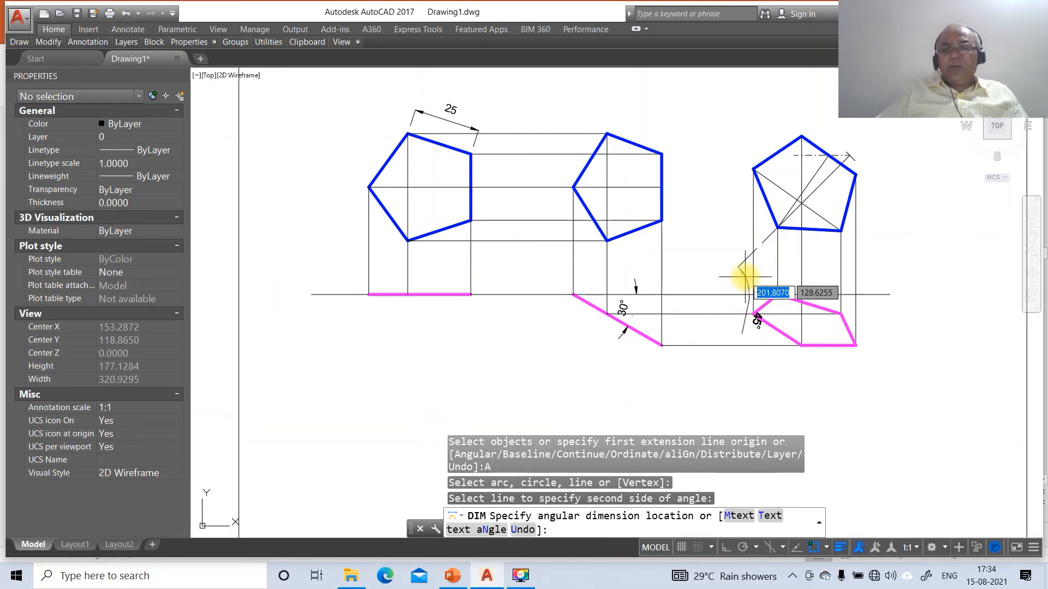
left_click(747, 281)
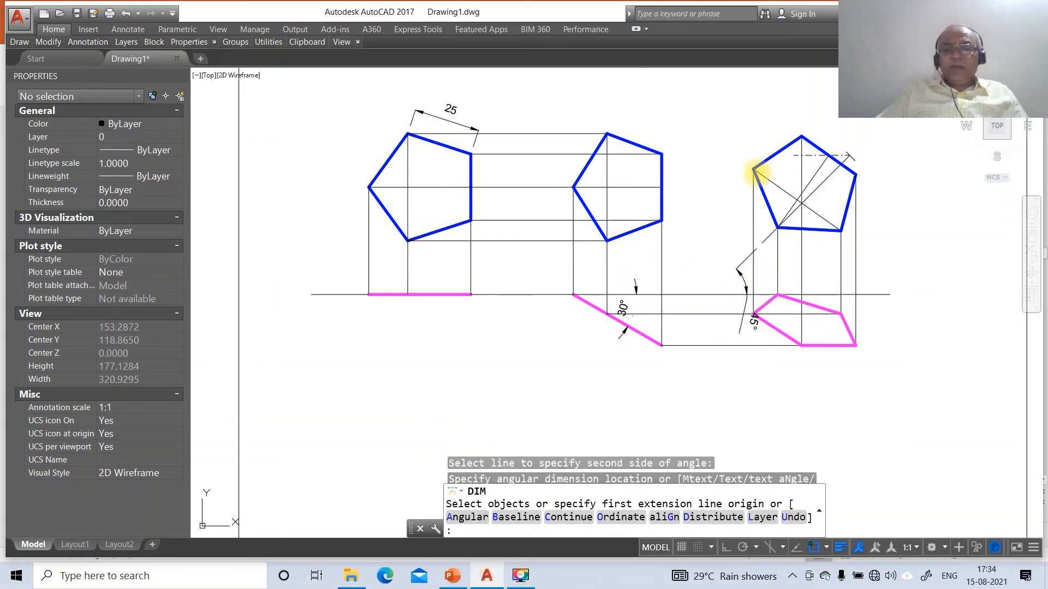
- Add an angular dimension with blank text between the steeper line through the third pentagon's lower-left corner and the reference line
type("A")
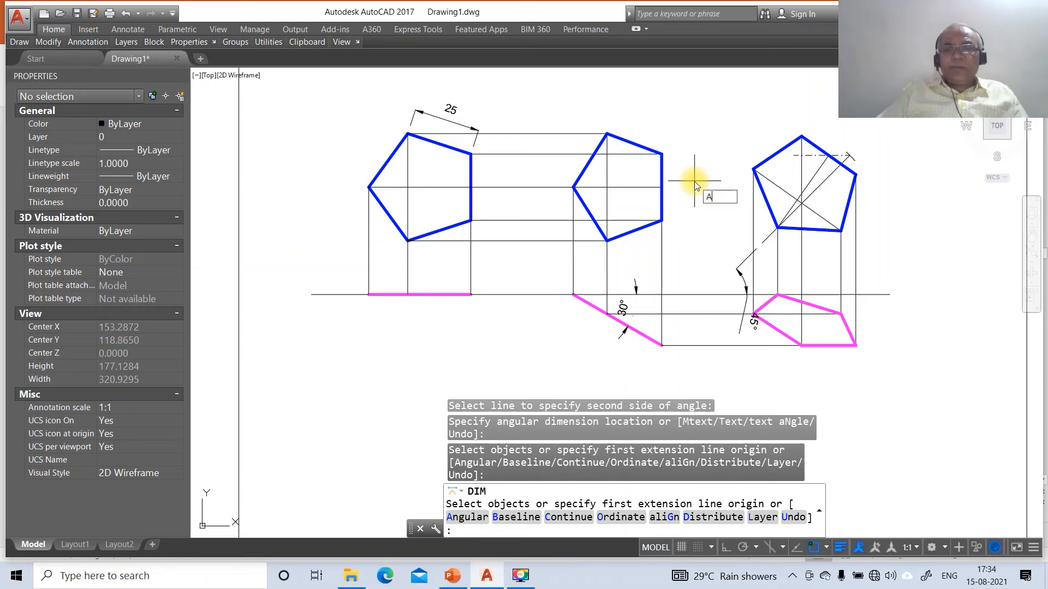
key("Return")
left_click(819, 165)
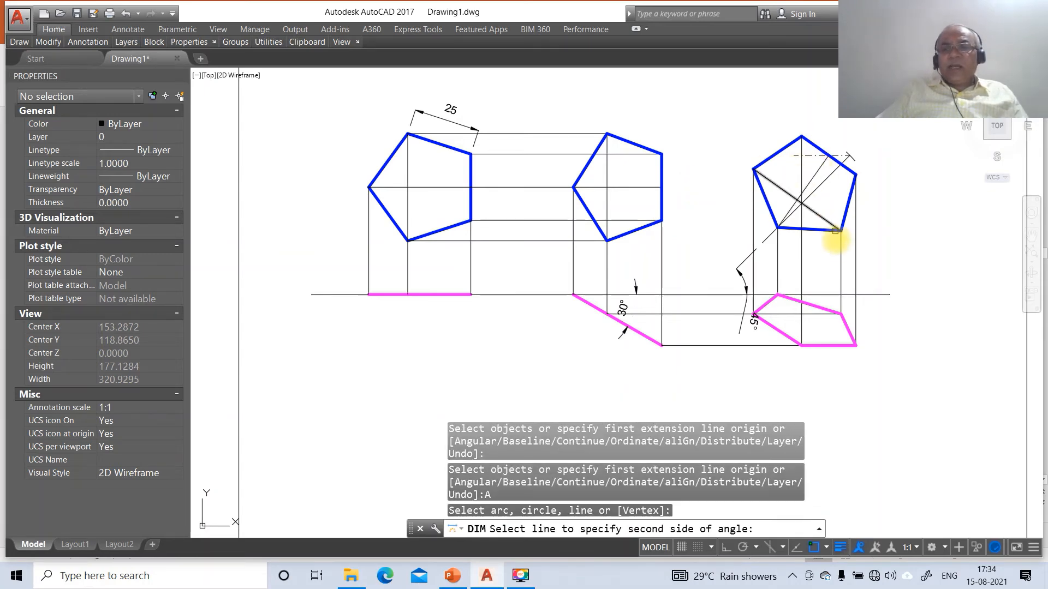
left_click(818, 290)
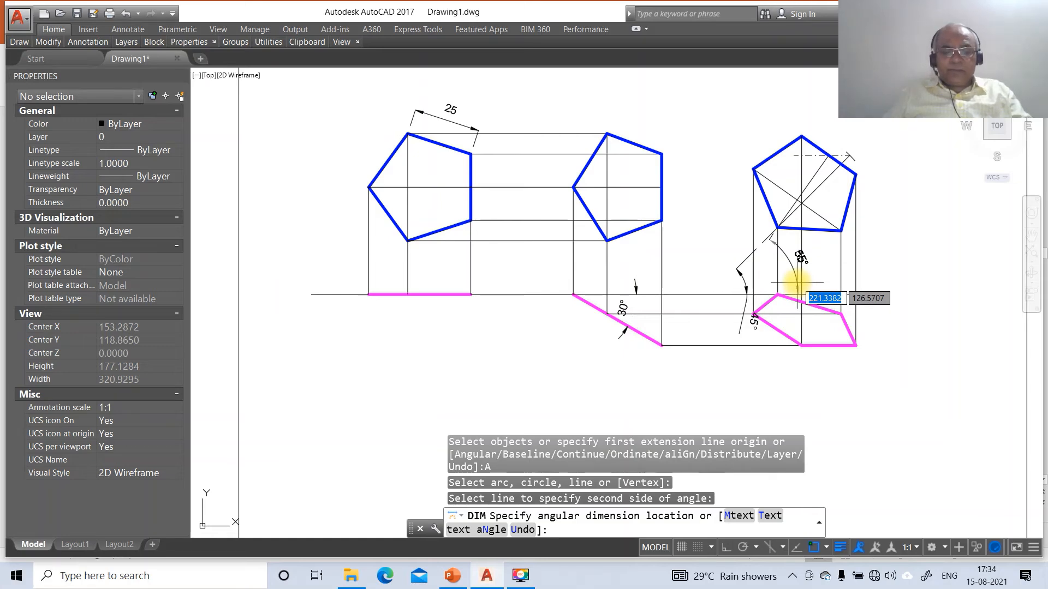
type("T")
key("Return")
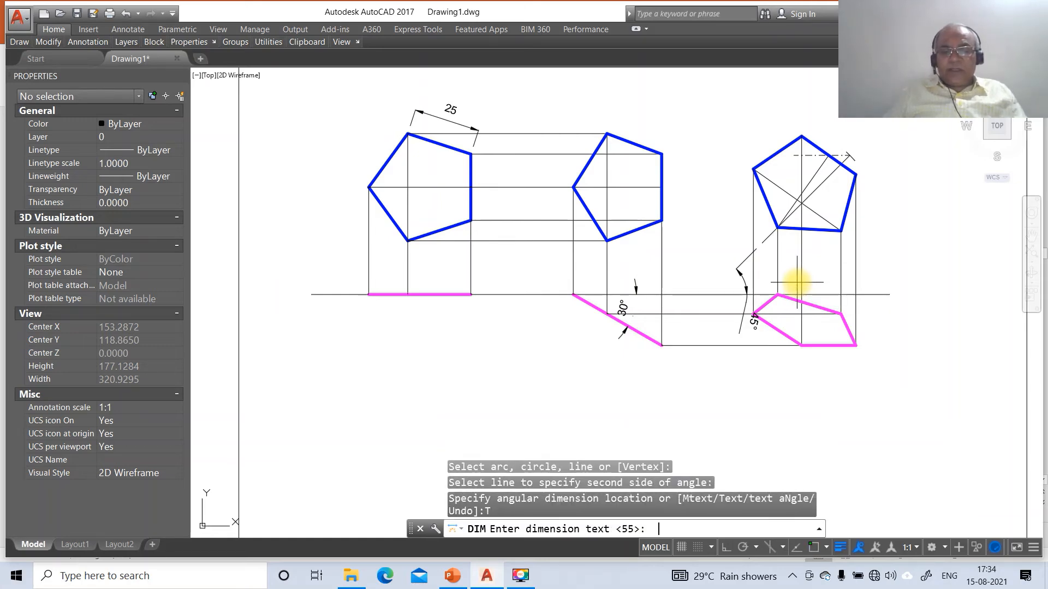
key("Return")
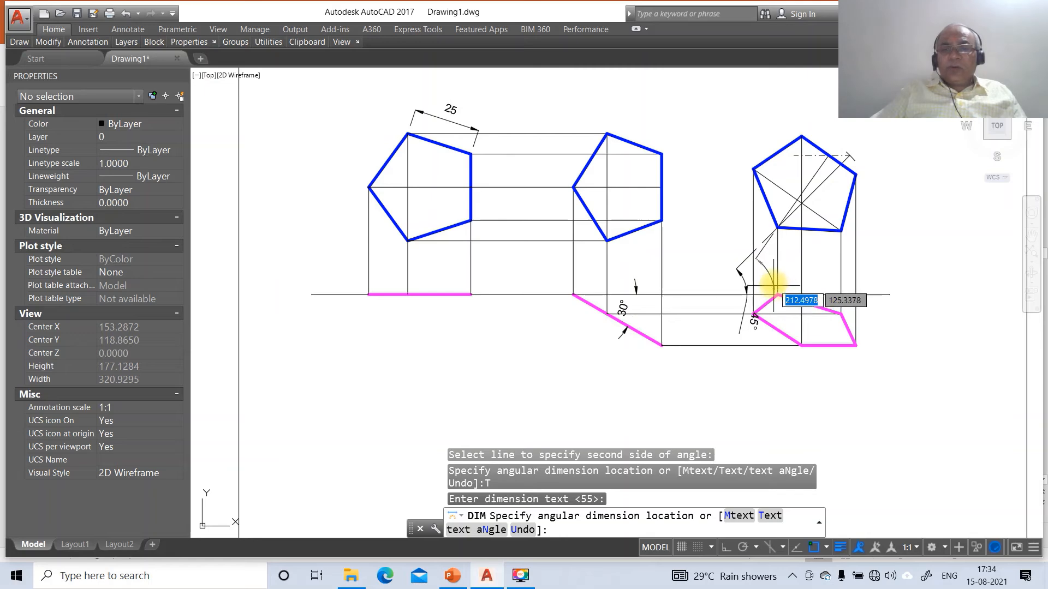
left_click(780, 275)
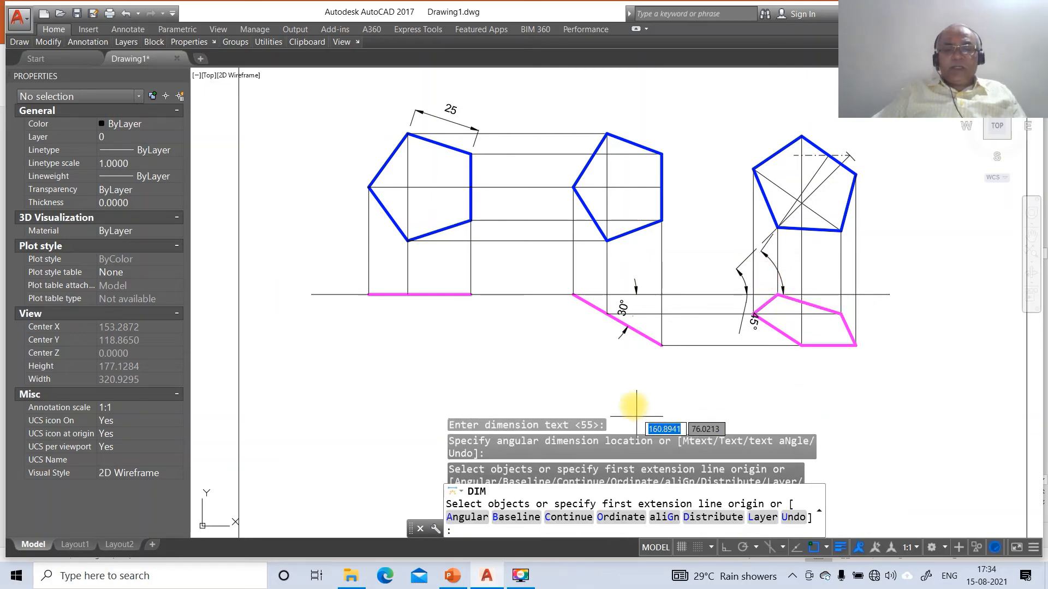
key("Escape")
key("Escape")
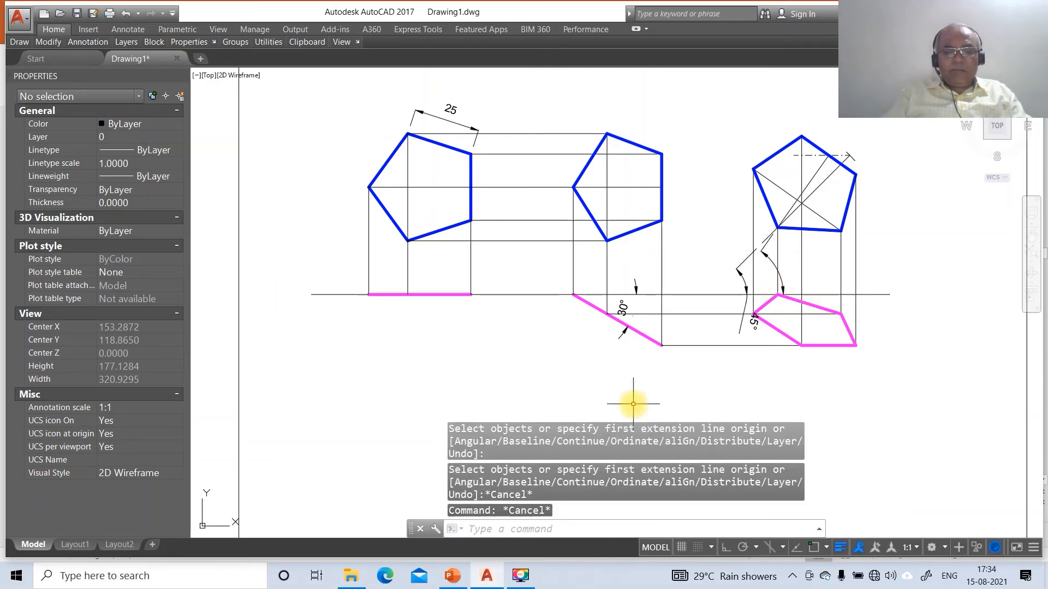
- Use DIMTEDIT to reposition the second stage's 30° dimension text inside the angle, nearer its vertex on the reference line
type("DIMTEDIT")
key("Return")
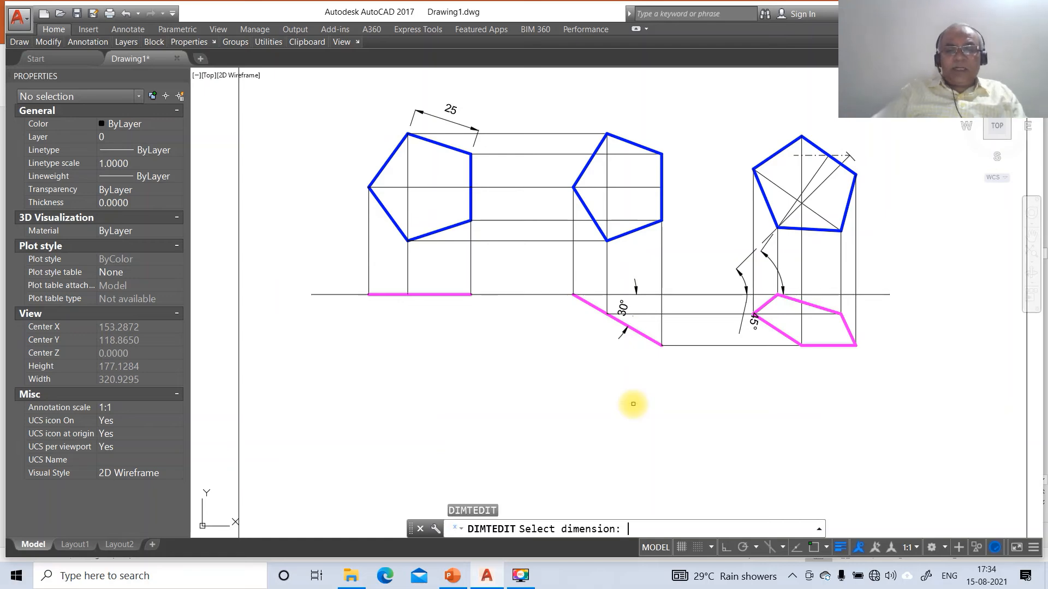
left_click(623, 306)
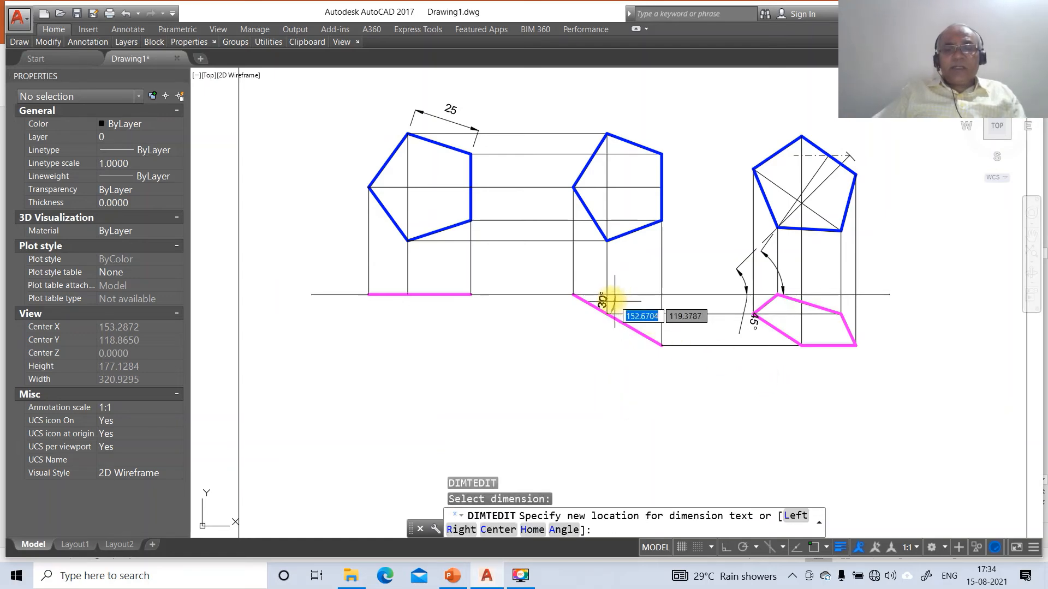
left_click(607, 297)
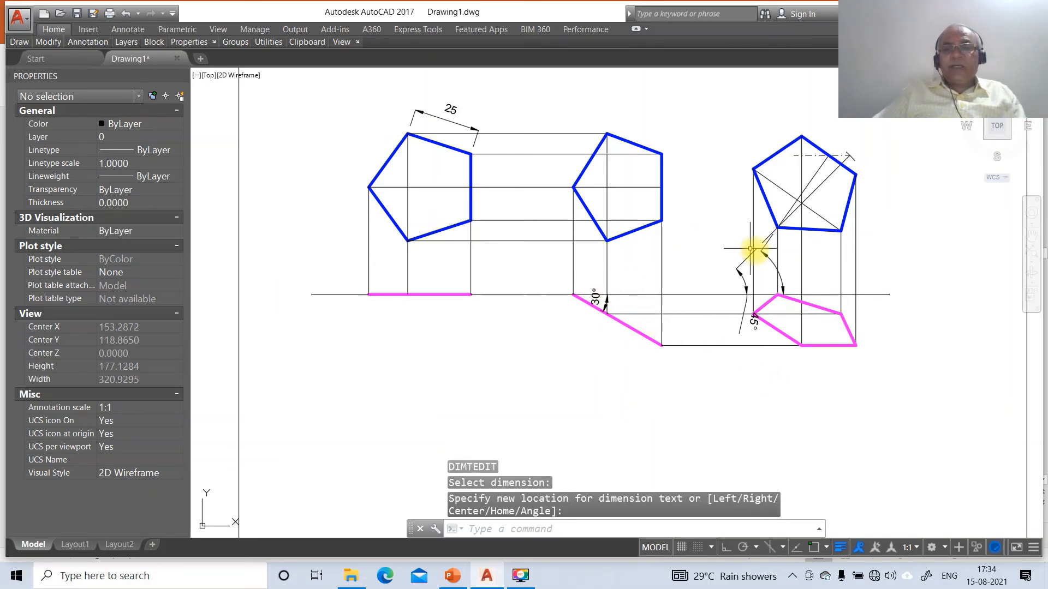
- Reposition the third stage's 45° dimension text just above the reference line, close to its arc
key("Return")
left_click(738, 273)
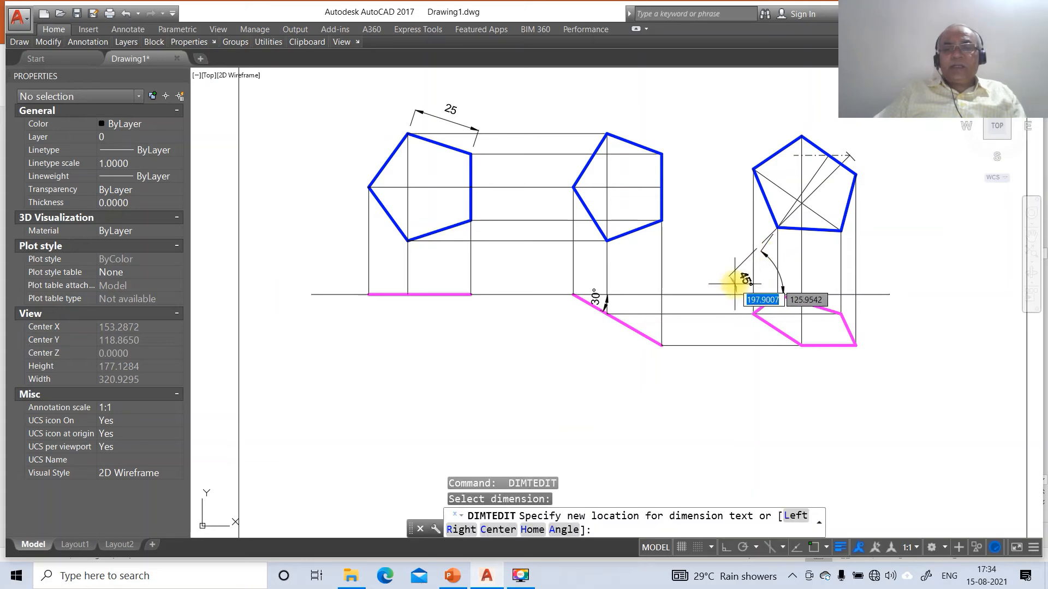
left_click(731, 285)
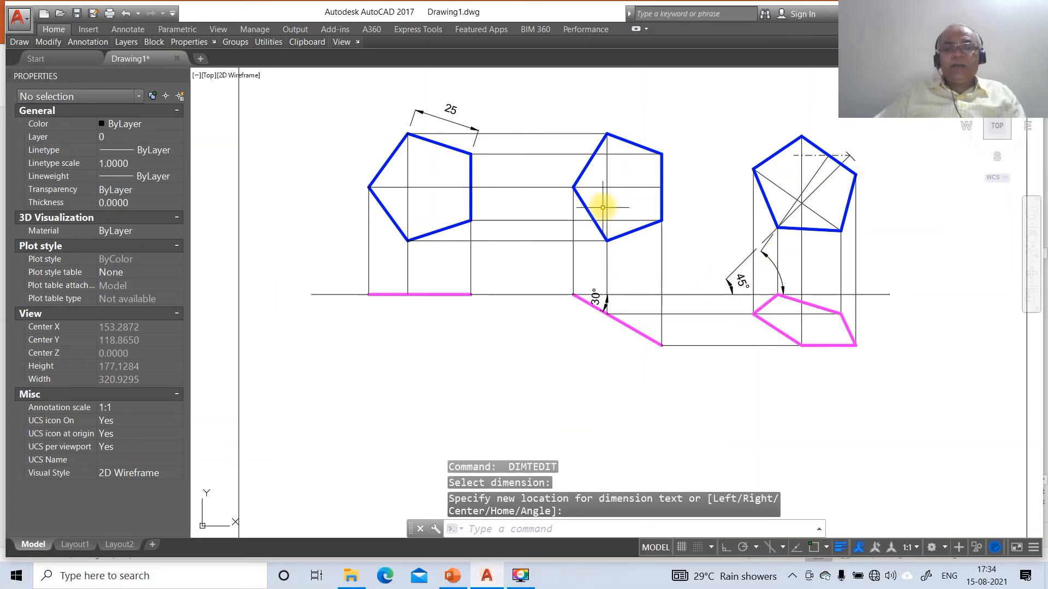
key("Escape")
key("Escape")
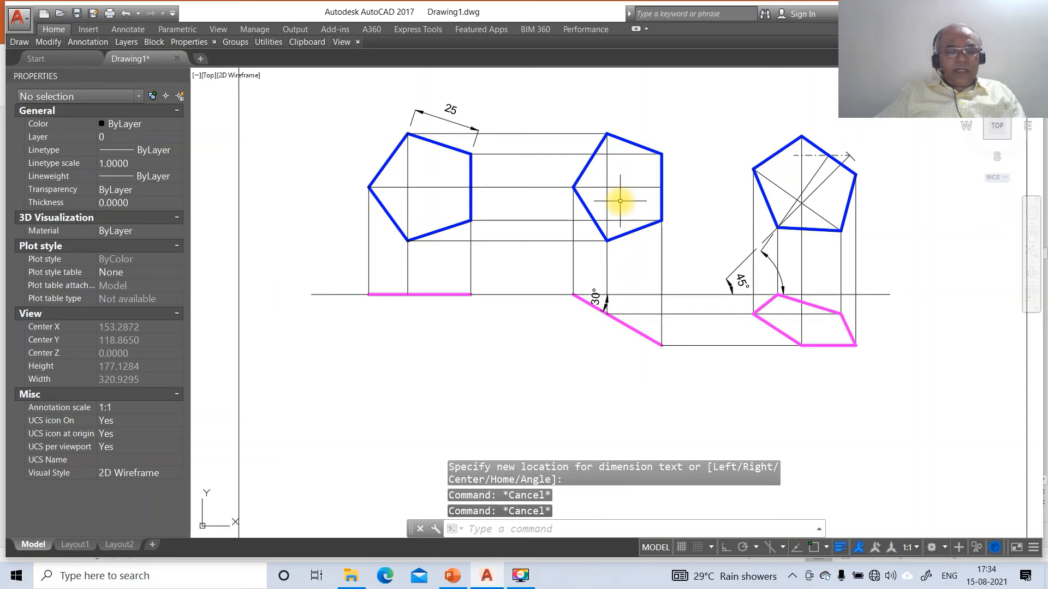
- Label the reference line in single-line text 3 high: X and Y at its ends, VP above and HP below near X
type("dt")
key("Return")
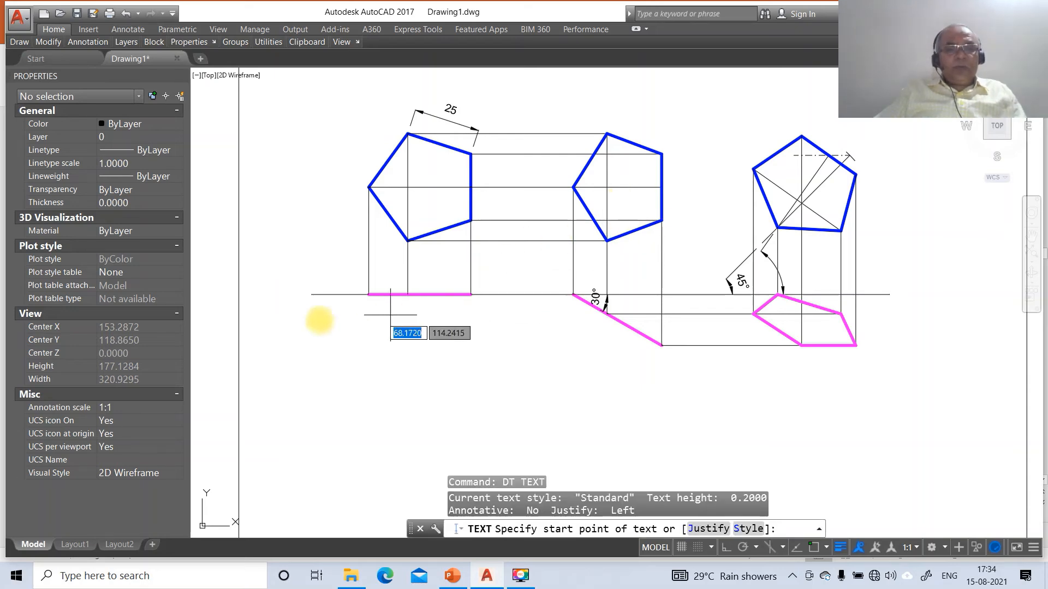
left_click(297, 296)
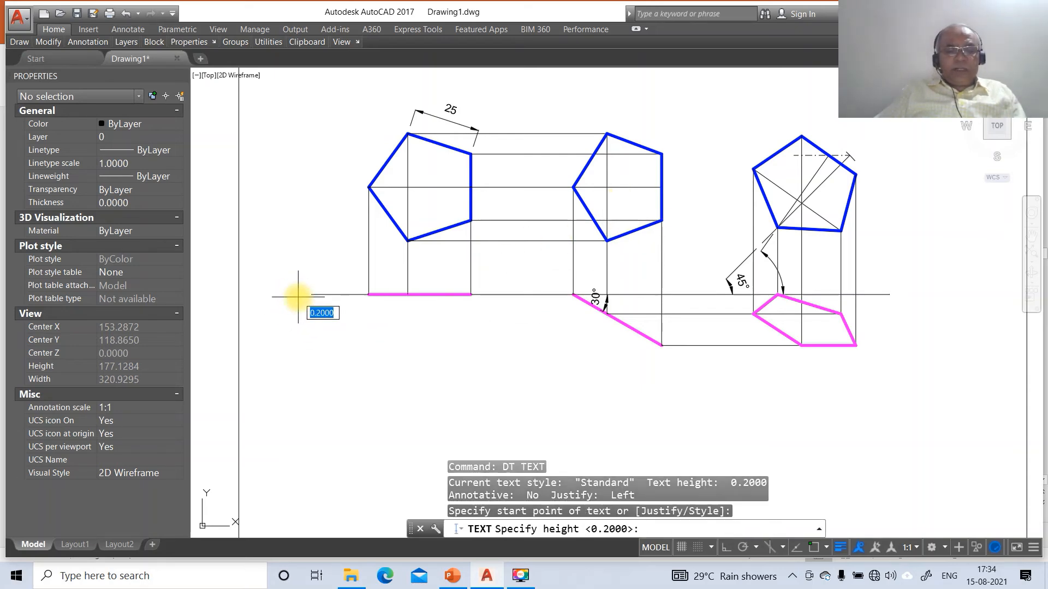
type("3")
key("Return")
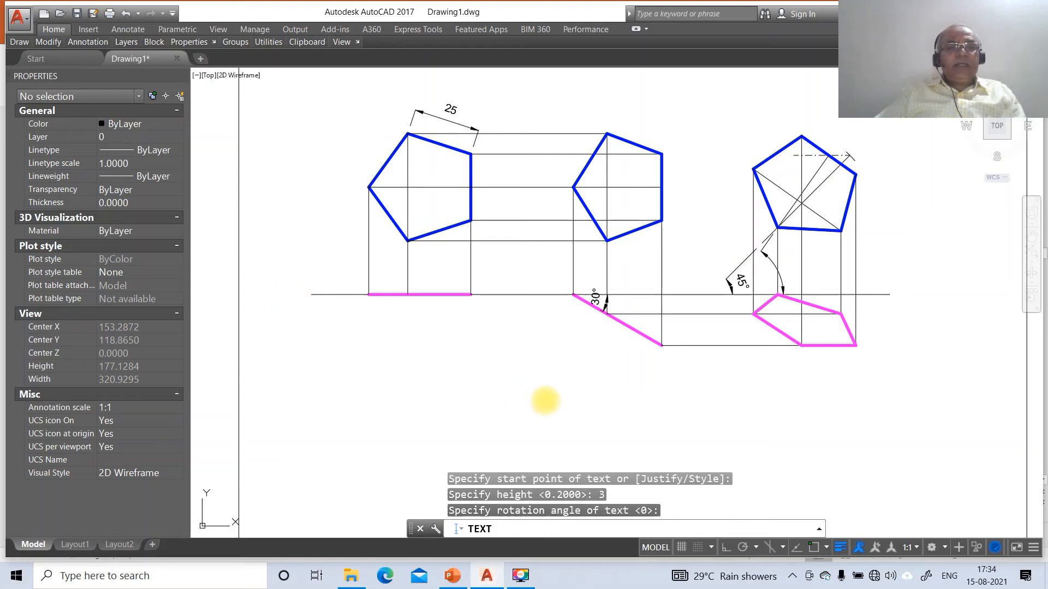
key("Return")
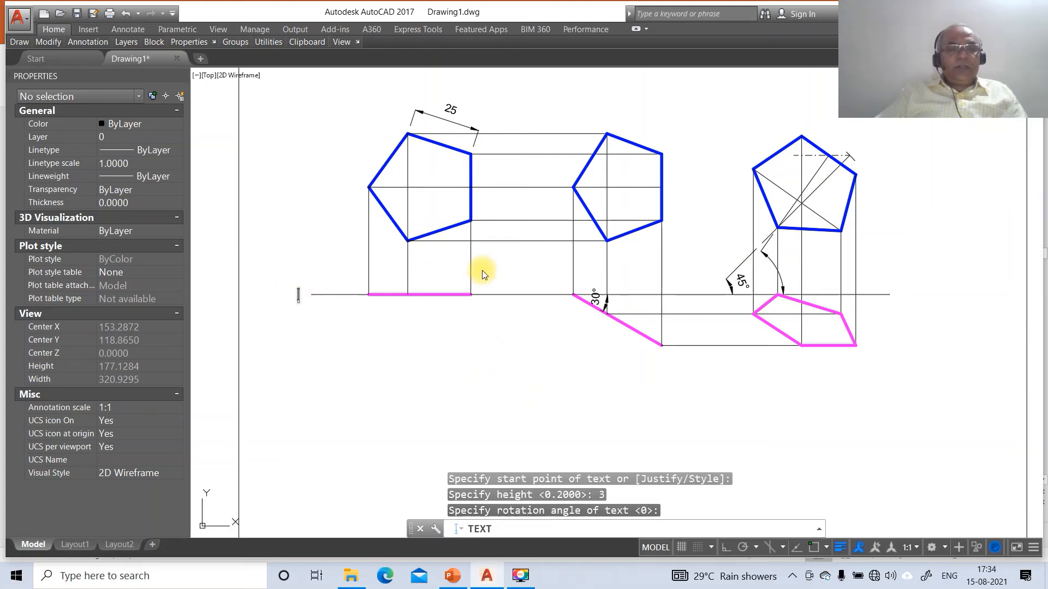
type("X")
left_click(314, 289)
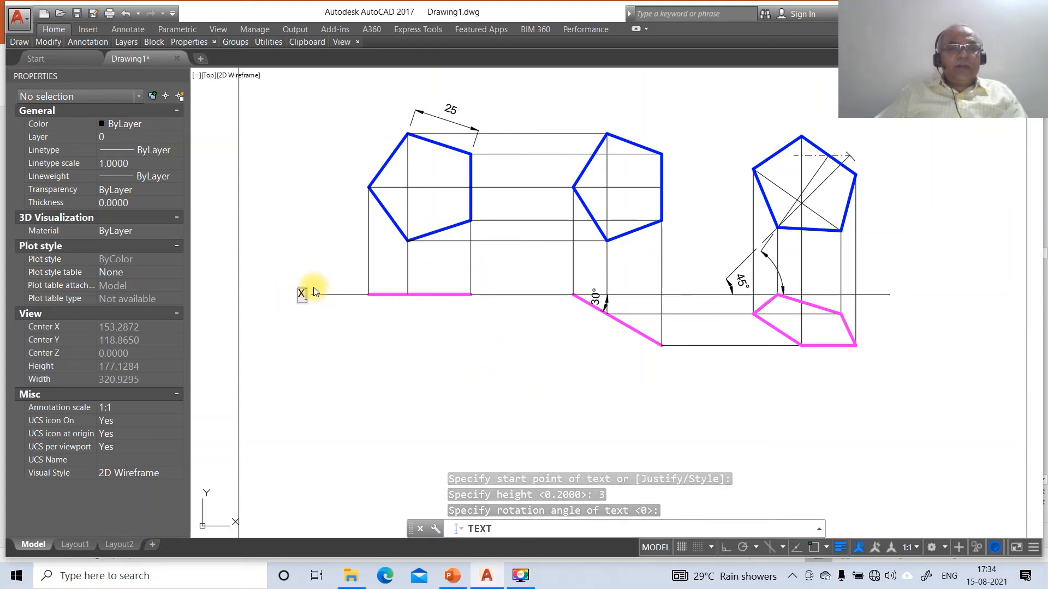
type("VP")
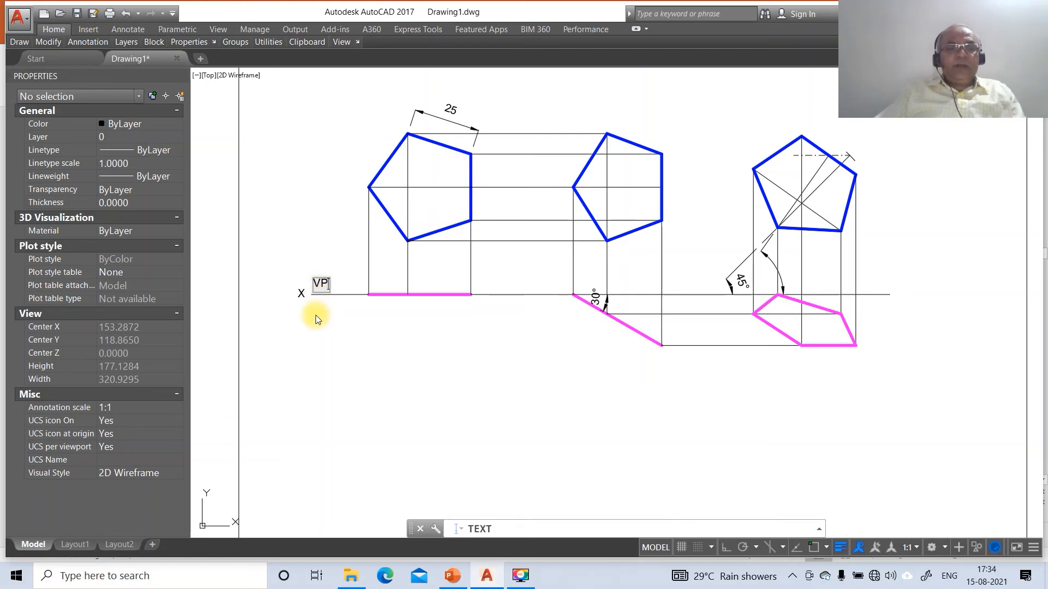
left_click(317, 315)
type("HP")
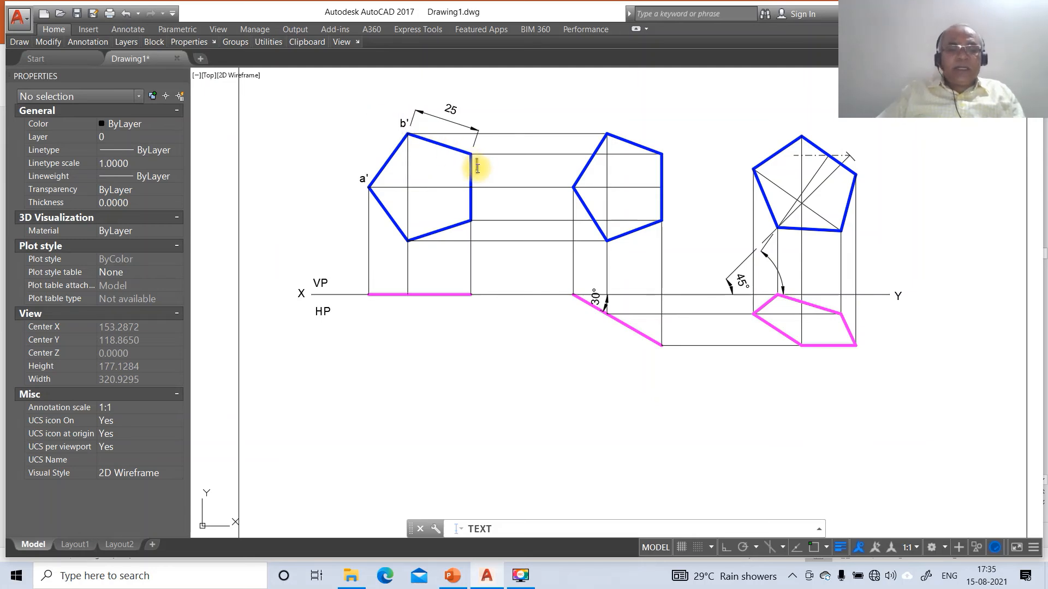
- Label the first pentagon's corners a', b', c', d' and e', and the midpoint of its vertical edge m'
left_click(477, 211)
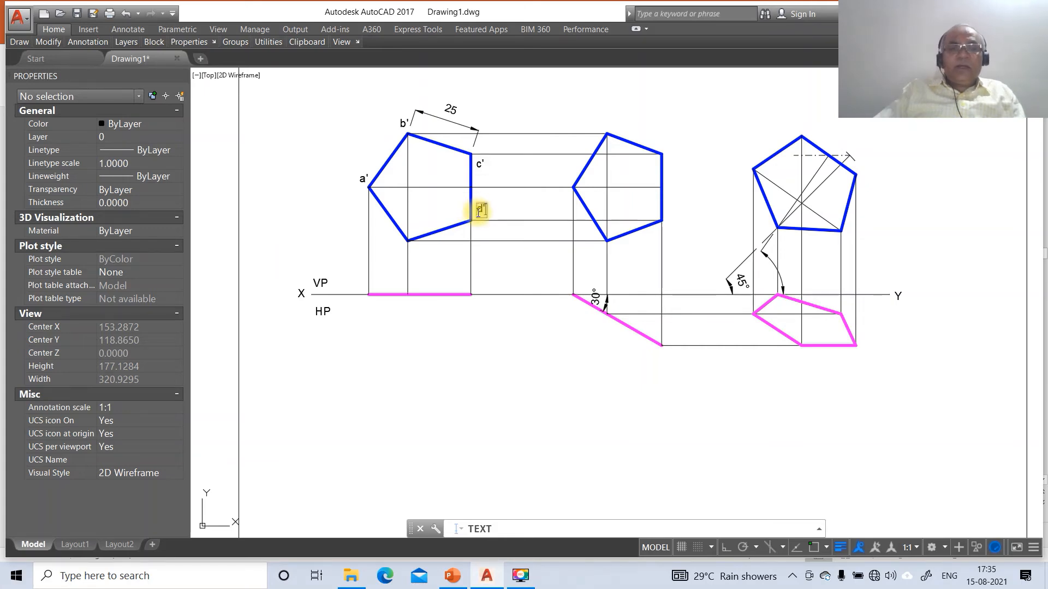
left_click(397, 255)
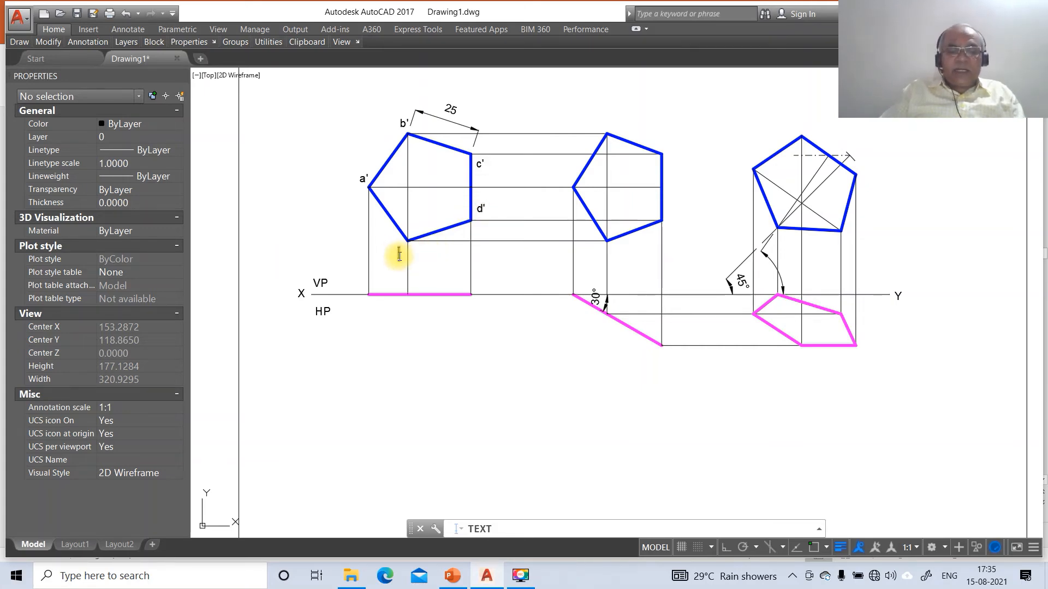
left_click(477, 191)
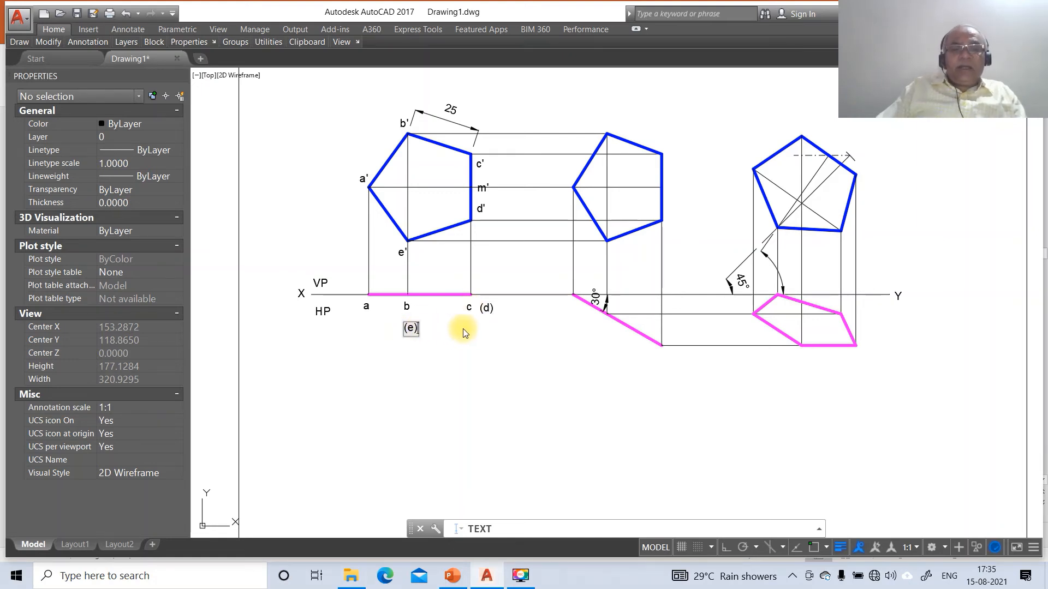
- Label the first stage's edge view below the reference line with a, b, c, (d), (e) and (m)
type("(m")
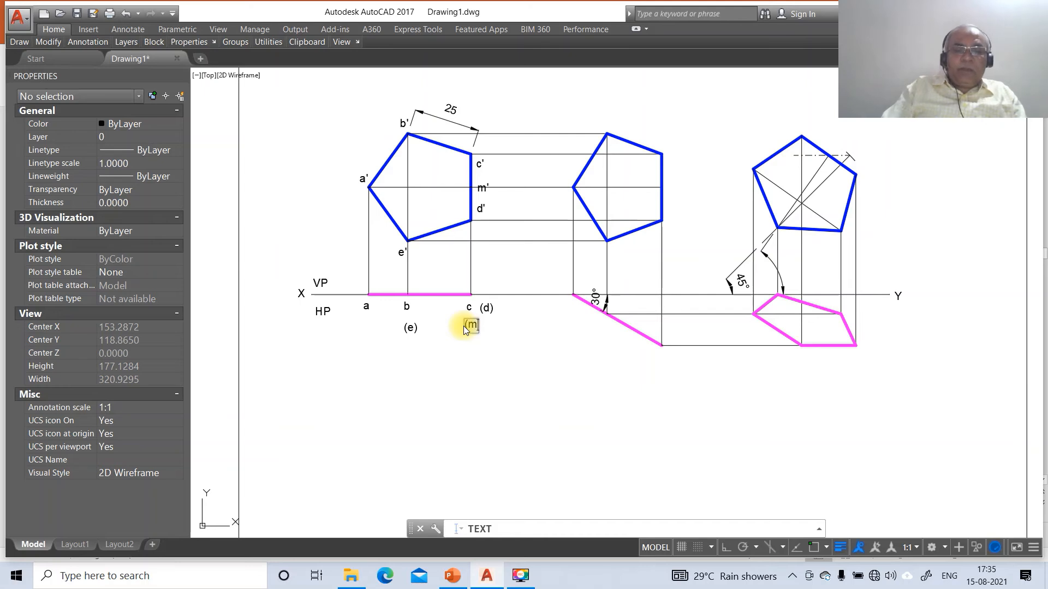
type(")")
key("Return")
key("Return")
- Move the X label slightly to the right, closer to the left end of the reference line
type("m")
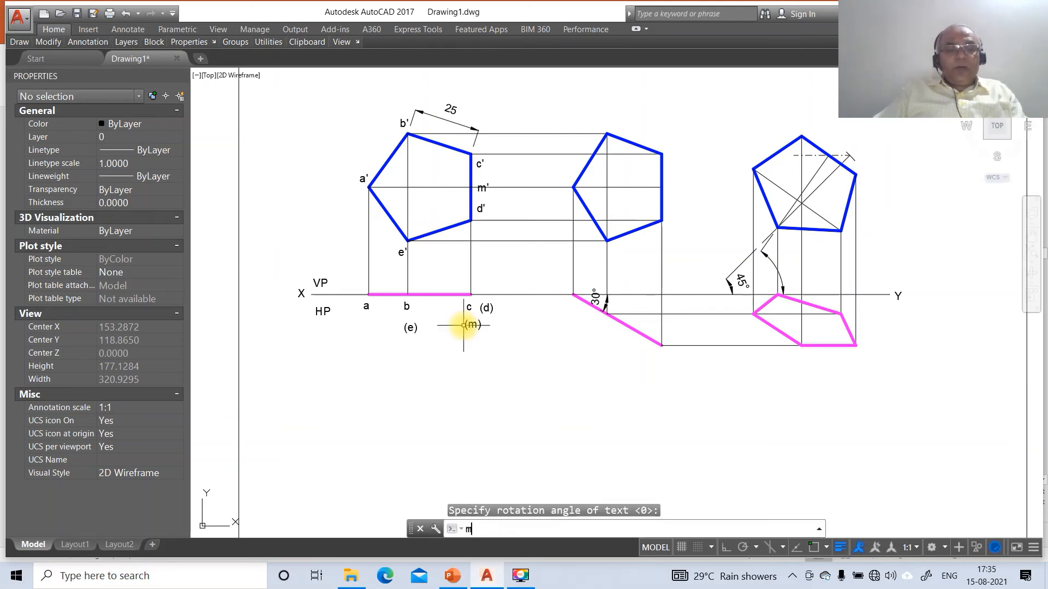
key("Return")
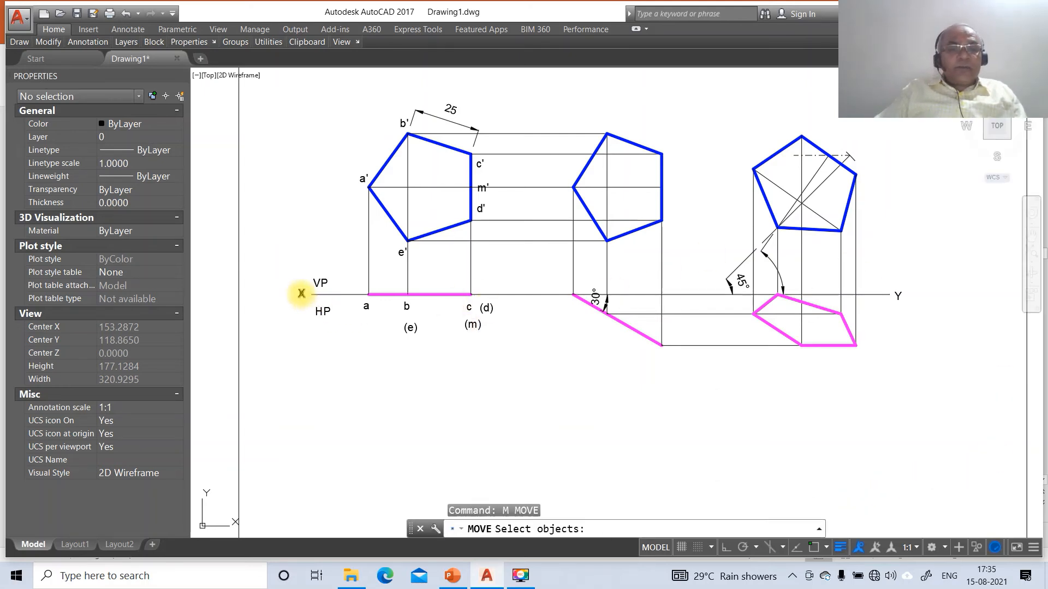
left_click(301, 293)
key("Return")
left_click(330, 336)
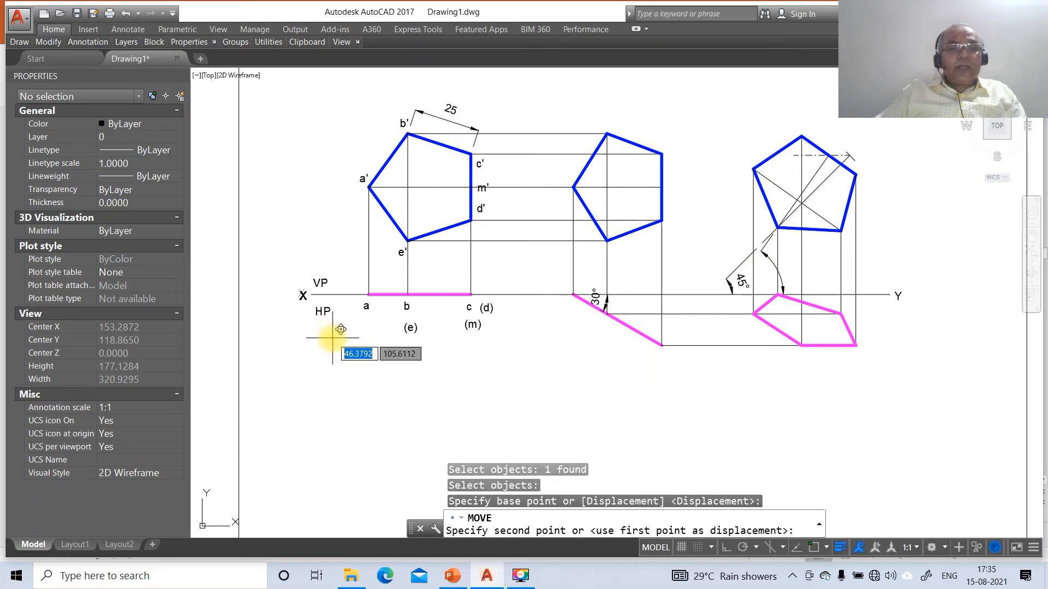
left_click(335, 336)
- Move the VP label down and the HP label up so both sit close to the reference line
key("Return")
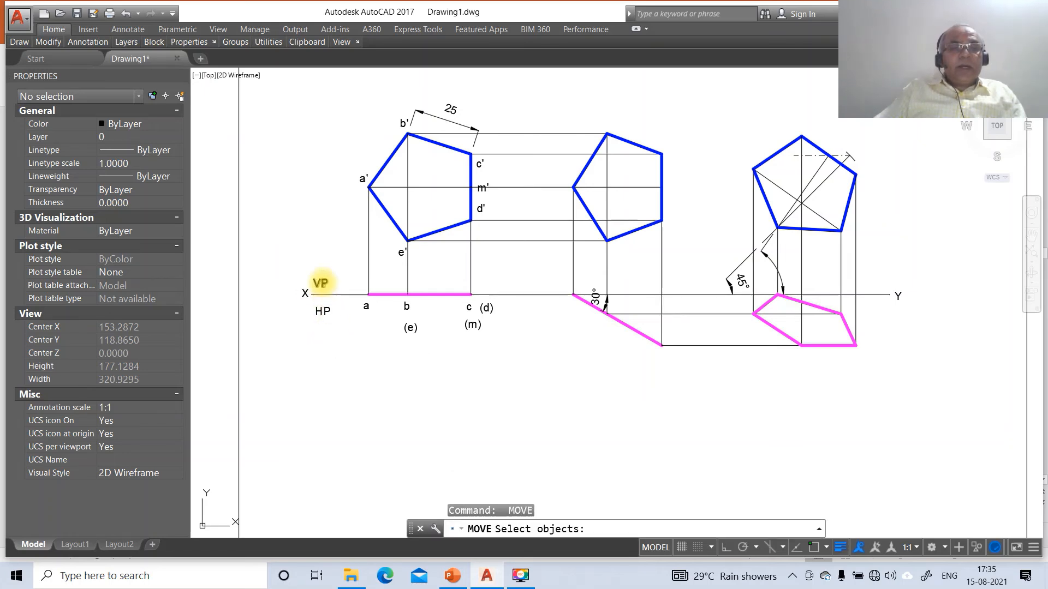
left_click(321, 282)
key("Return")
left_click(354, 329)
left_click(352, 331)
key("Return")
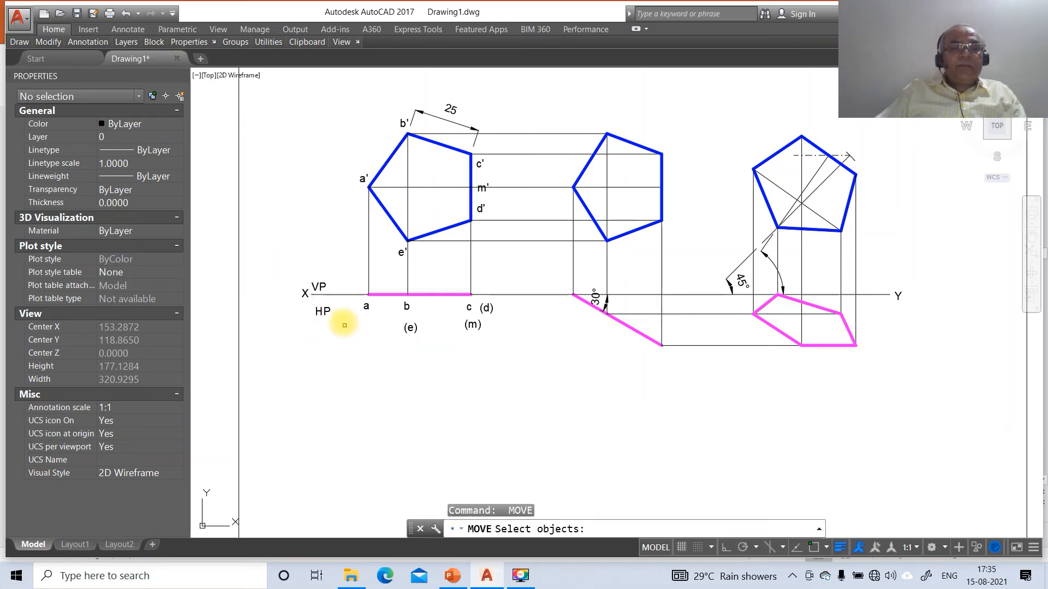
left_click(325, 312)
key("Return")
left_click(339, 343)
left_click(334, 333)
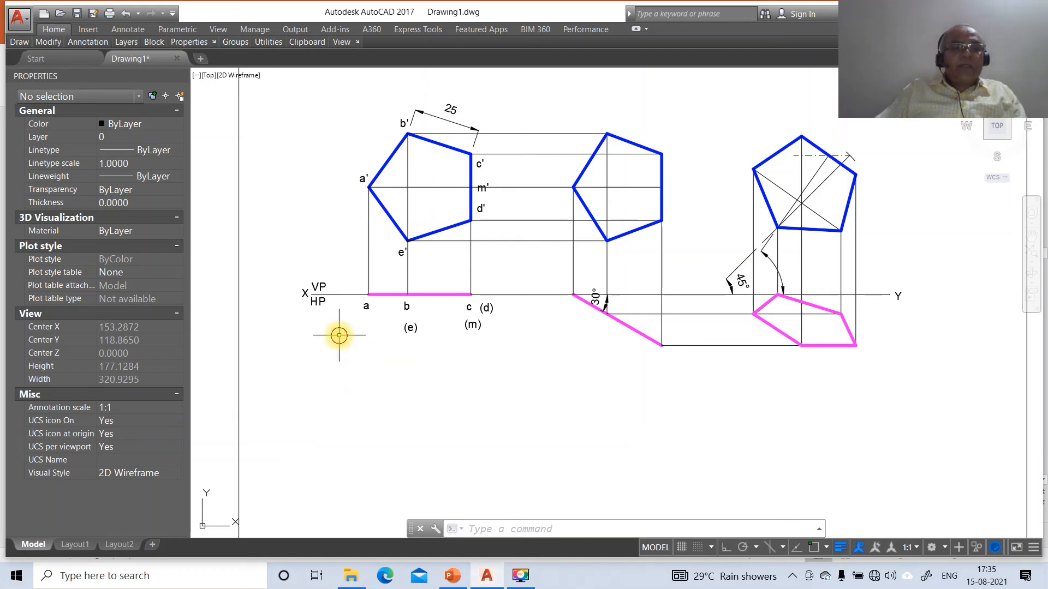
- Move the a' and b' labels slightly down so they sit beside their corners of the first pentagon
key("Return")
left_click(360, 179)
key("Return")
left_click(367, 216)
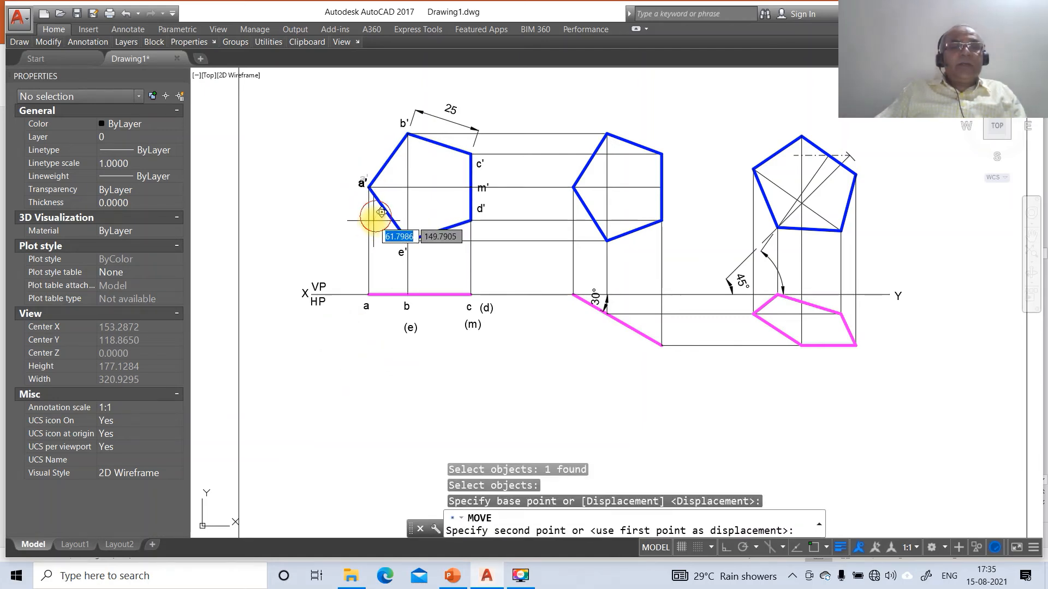
left_click(371, 221)
key("Return")
left_click(403, 122)
key("Return")
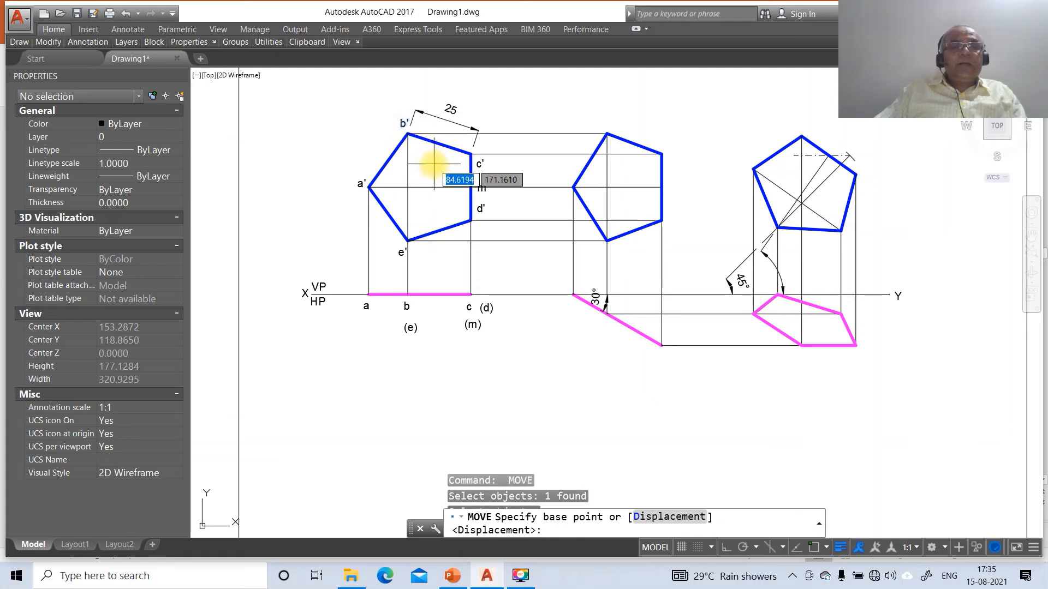
left_click(434, 163)
left_click(430, 169)
- Move the c' label closer to its corner and the m' label just above the first pentagon's horizontal centre line
key("Return")
left_click(480, 163)
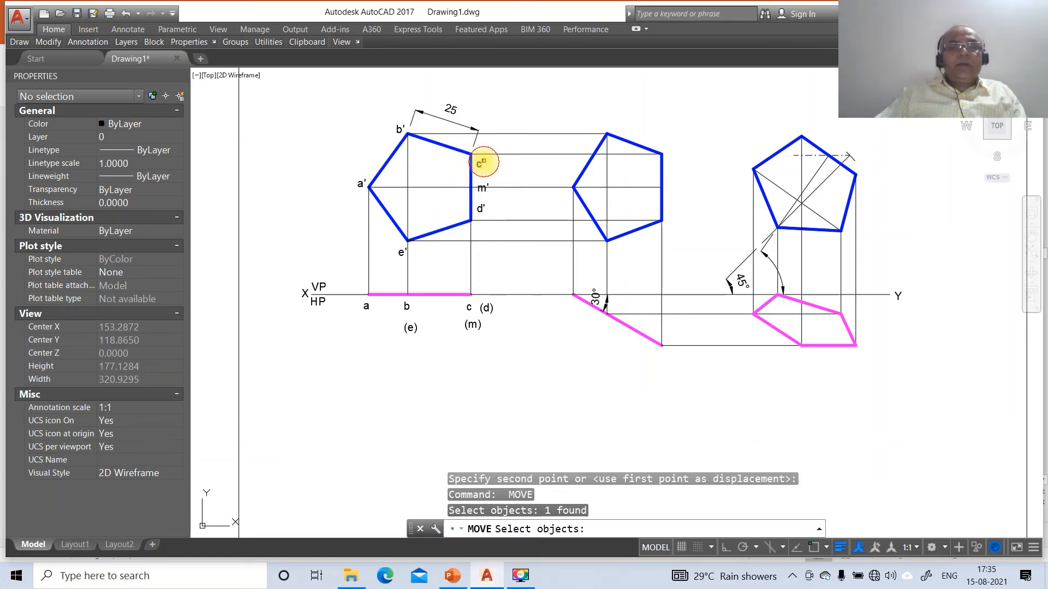
key("Return")
left_click(516, 179)
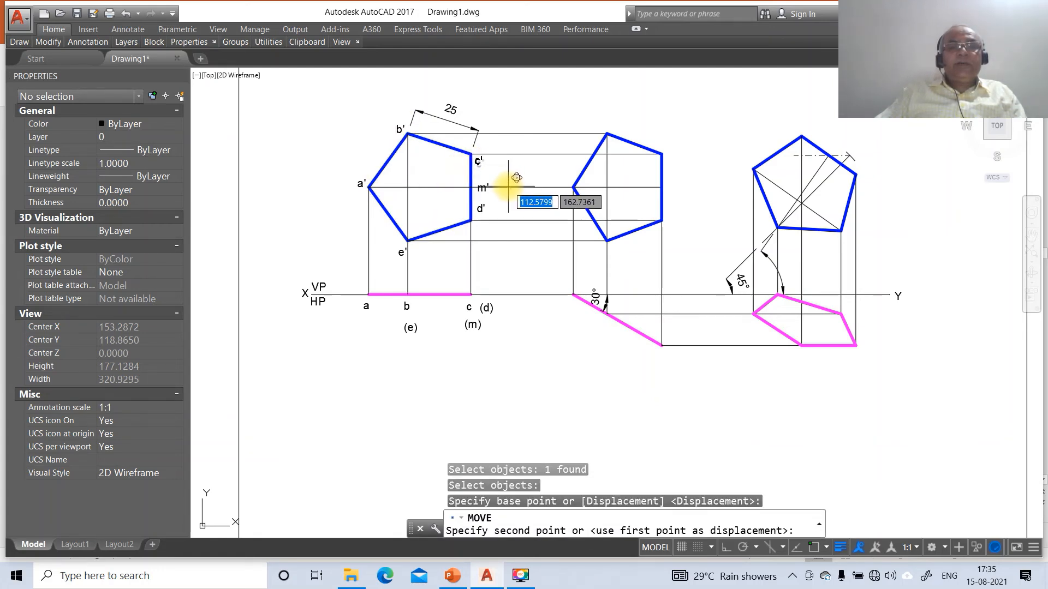
left_click(514, 176)
key("Return")
left_click(483, 188)
key("Return")
left_click(505, 208)
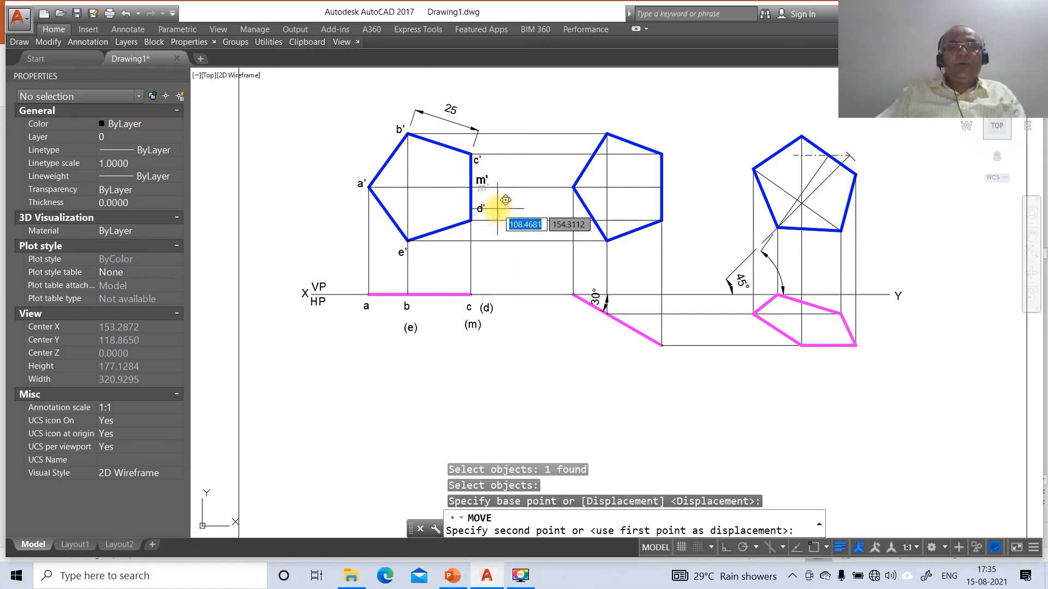
left_click(496, 209)
- Move the d' label down below its corner and the e' label slightly up towards its corner of the first pentagon
key("Return")
left_click(481, 209)
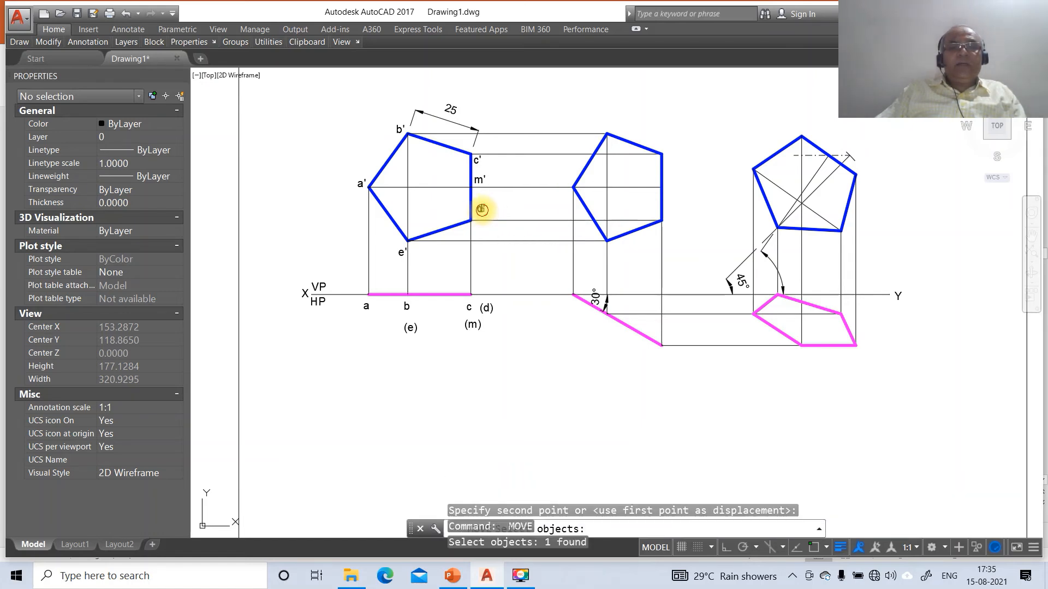
key("Return")
left_click(507, 236)
left_click(511, 247)
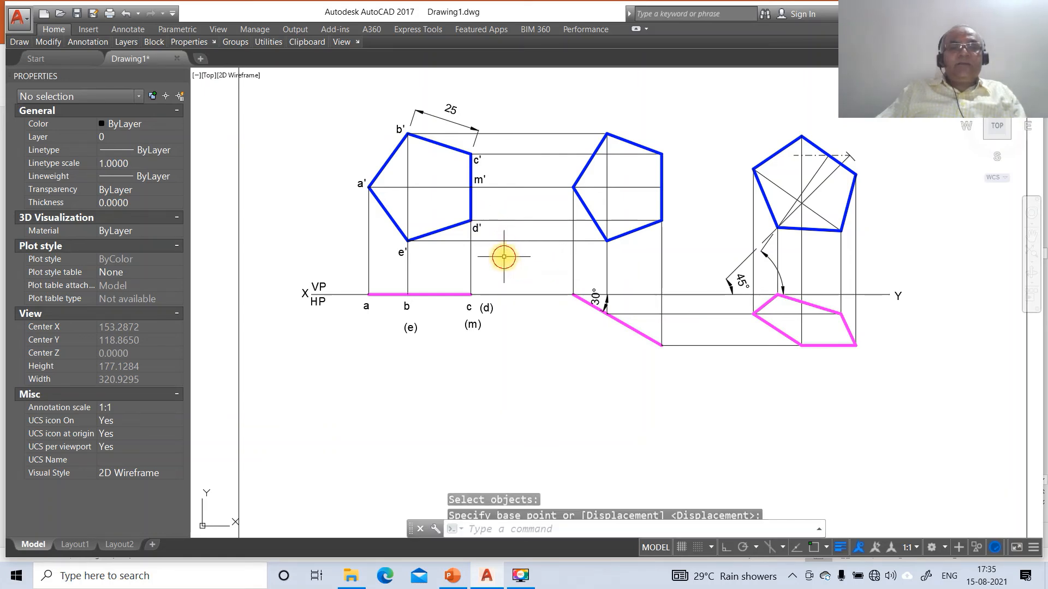
key("Return")
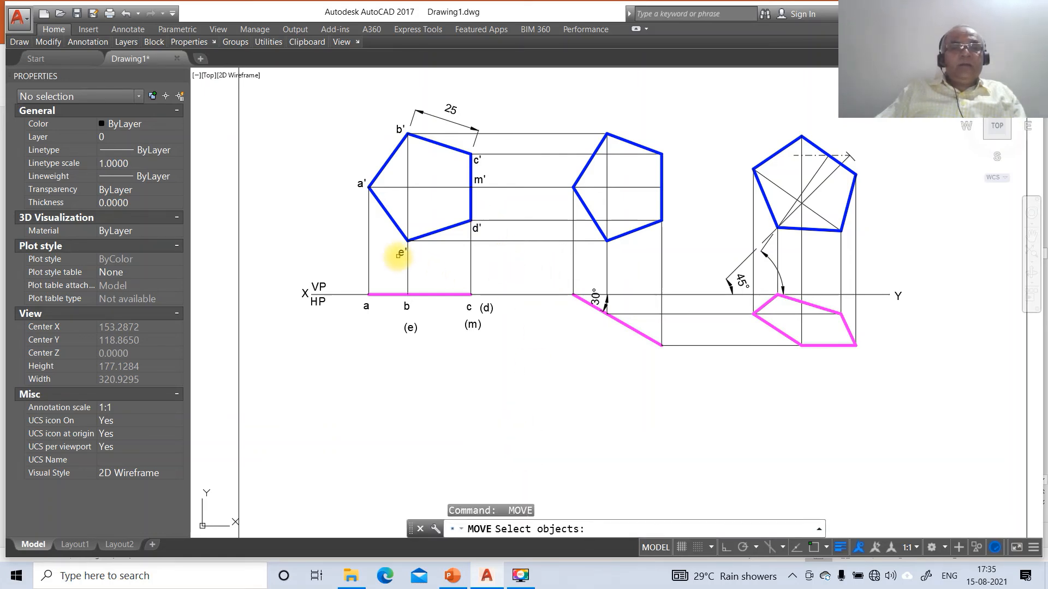
left_click(400, 253)
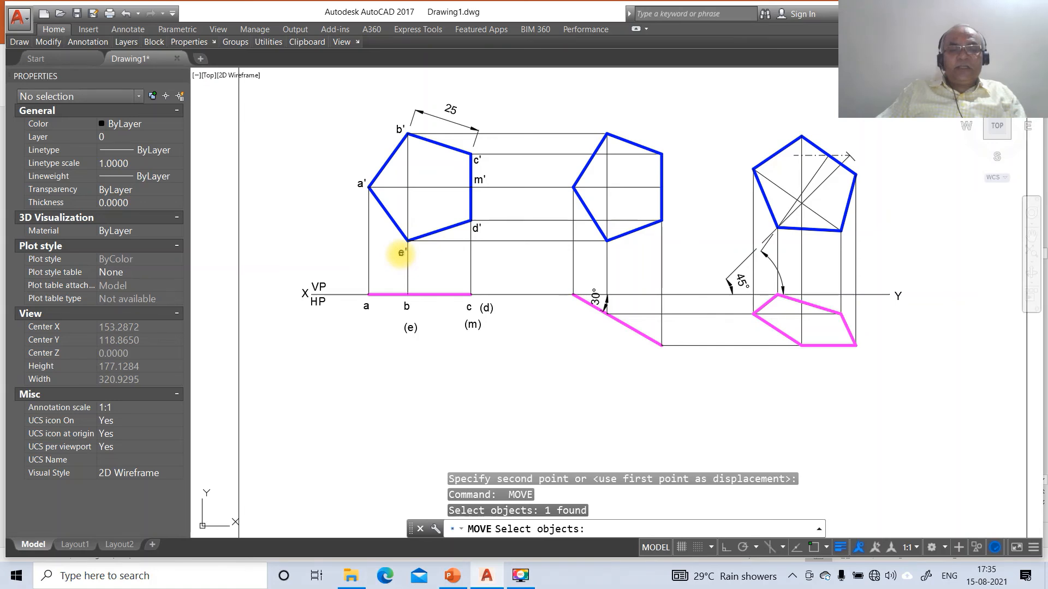
key("Return")
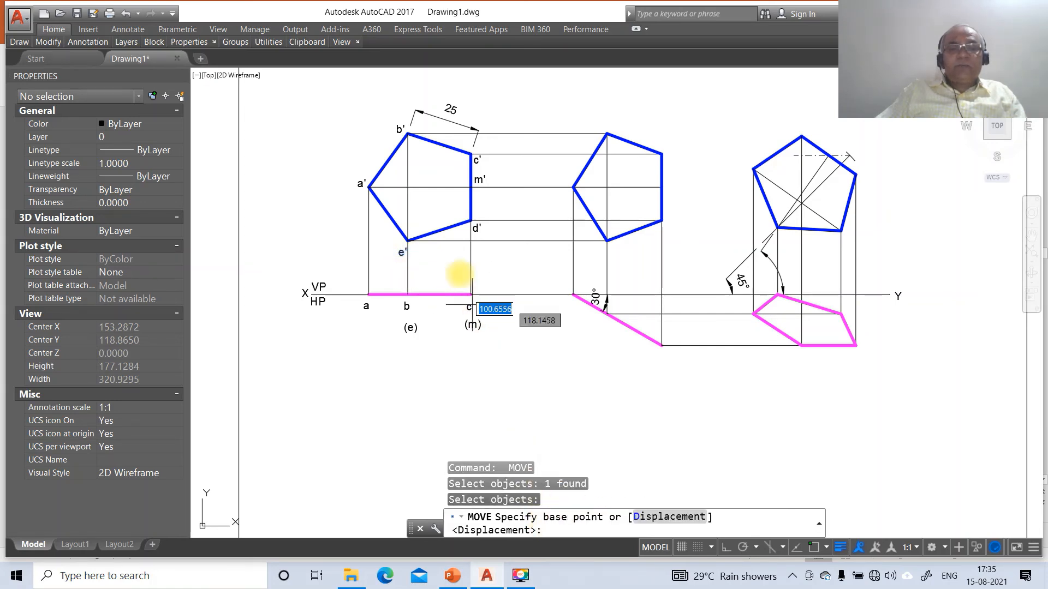
left_click(434, 278)
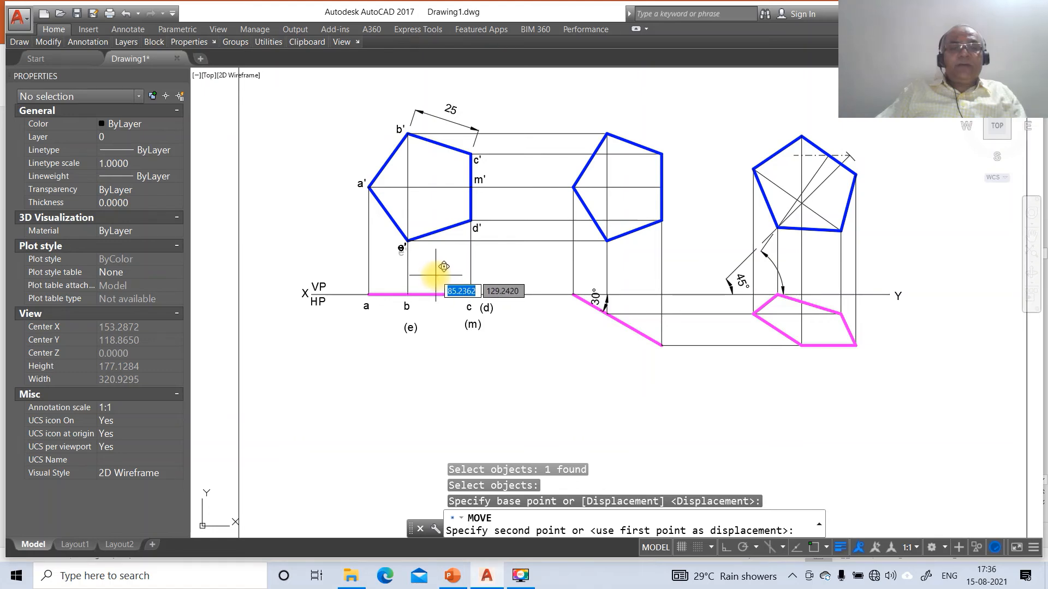
left_click(434, 269)
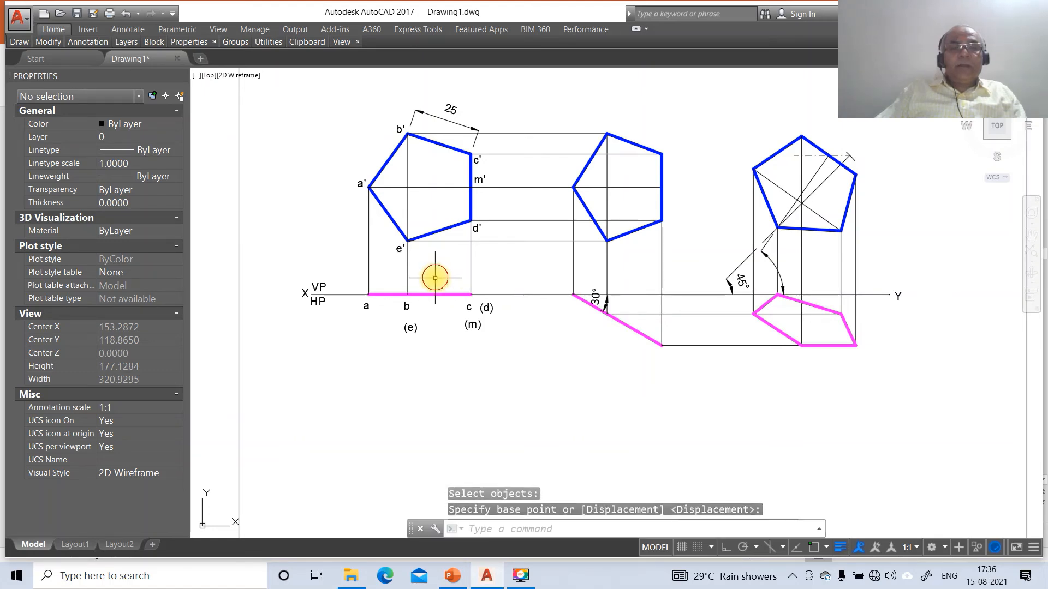
- Move the a, b and c labels up so they sit just under the first stage's edge view
key("Return")
left_click(366, 305)
key("Return")
left_click(395, 327)
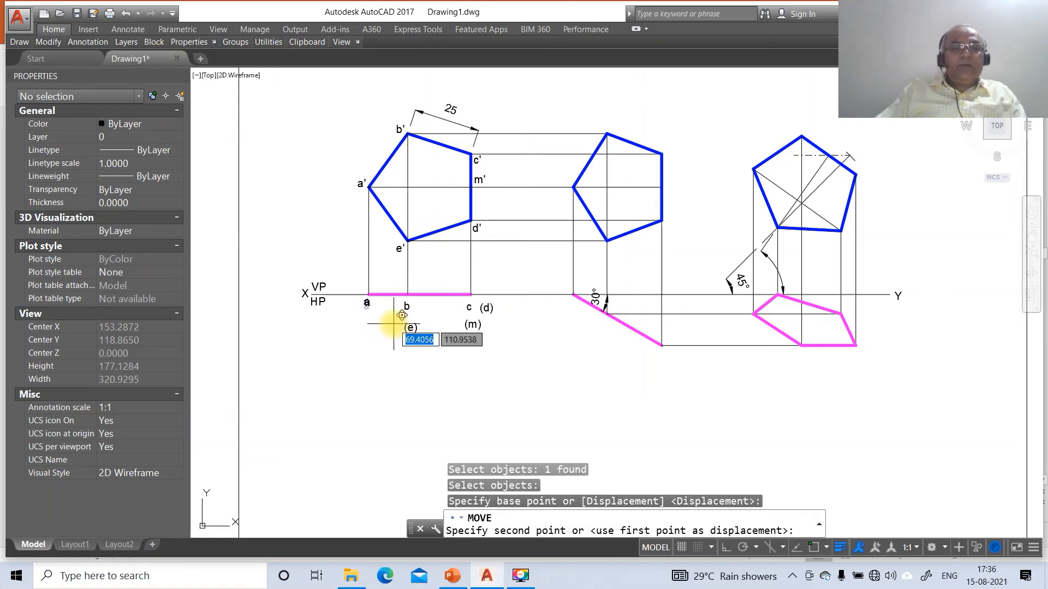
left_click(395, 323)
key("Return")
left_click(407, 305)
key("Return")
left_click(454, 324)
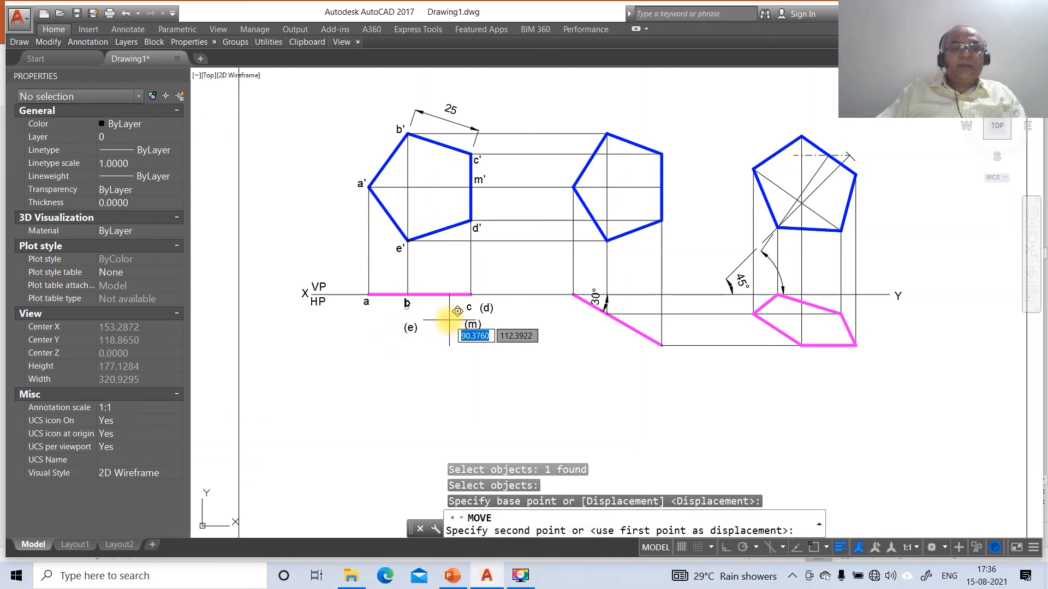
left_click(454, 322)
key("Return")
left_click(468, 307)
key("Return")
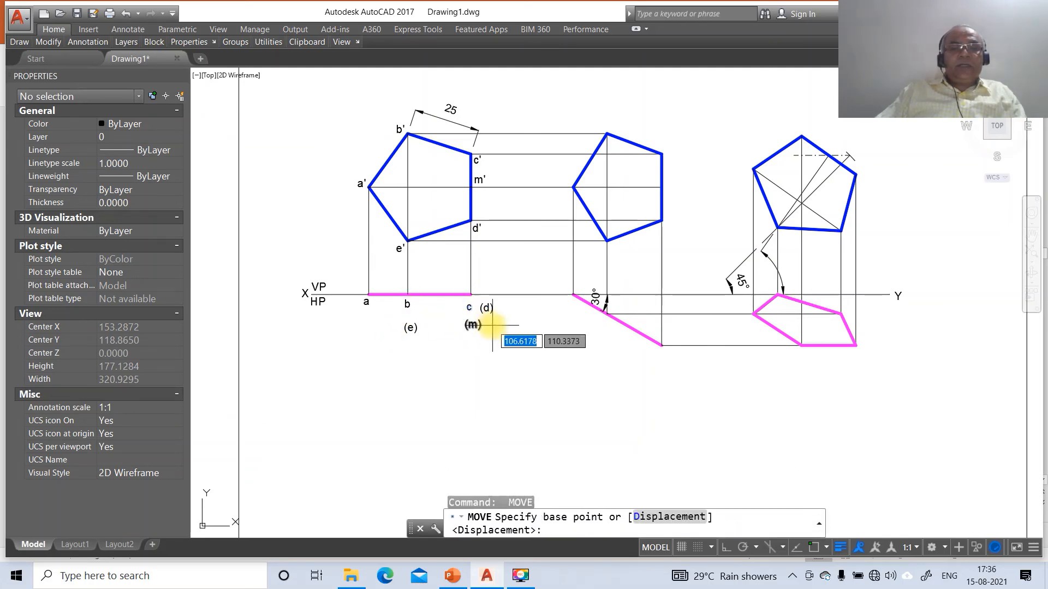
left_click(490, 321)
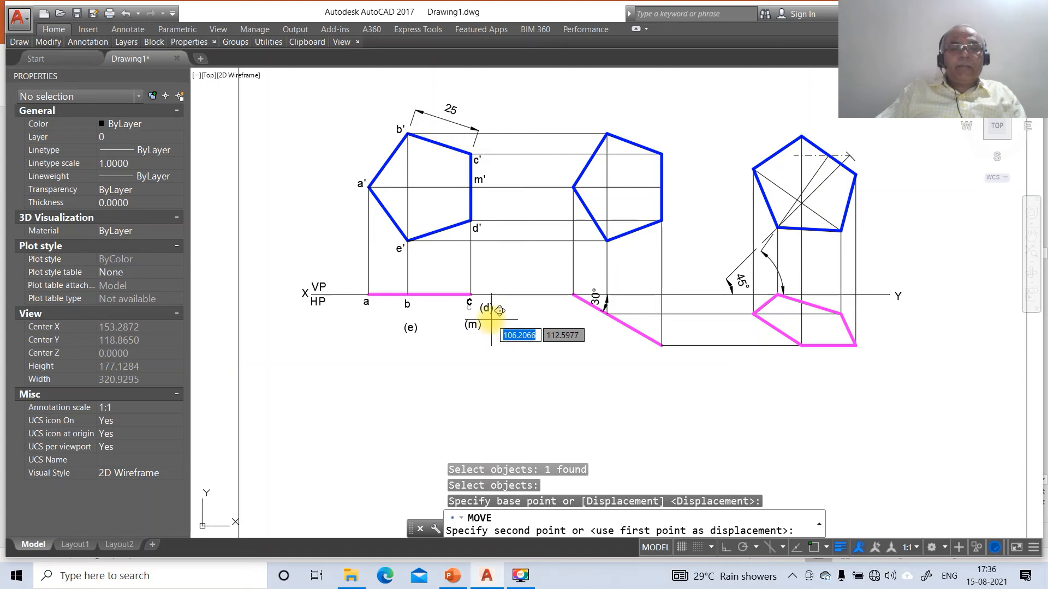
left_click(494, 316)
- Move the (d) label next to c and the (m) label next to (d), in one row under the reference line
key("Return")
left_click(486, 307)
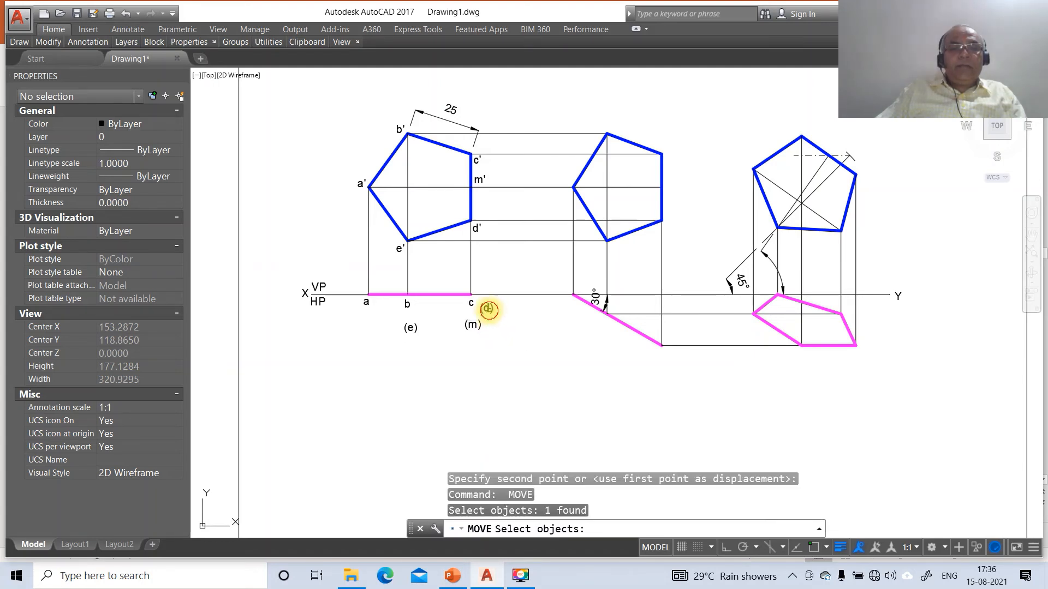
key("Return")
left_click(502, 321)
left_click(501, 297)
key("Return")
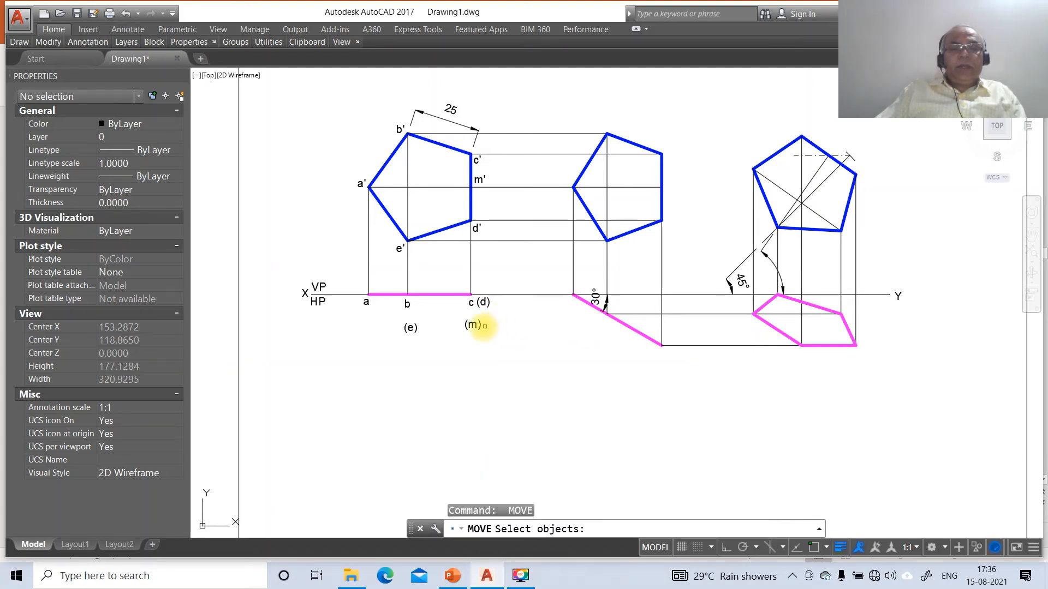
left_click(472, 332)
key("Return")
left_click(484, 343)
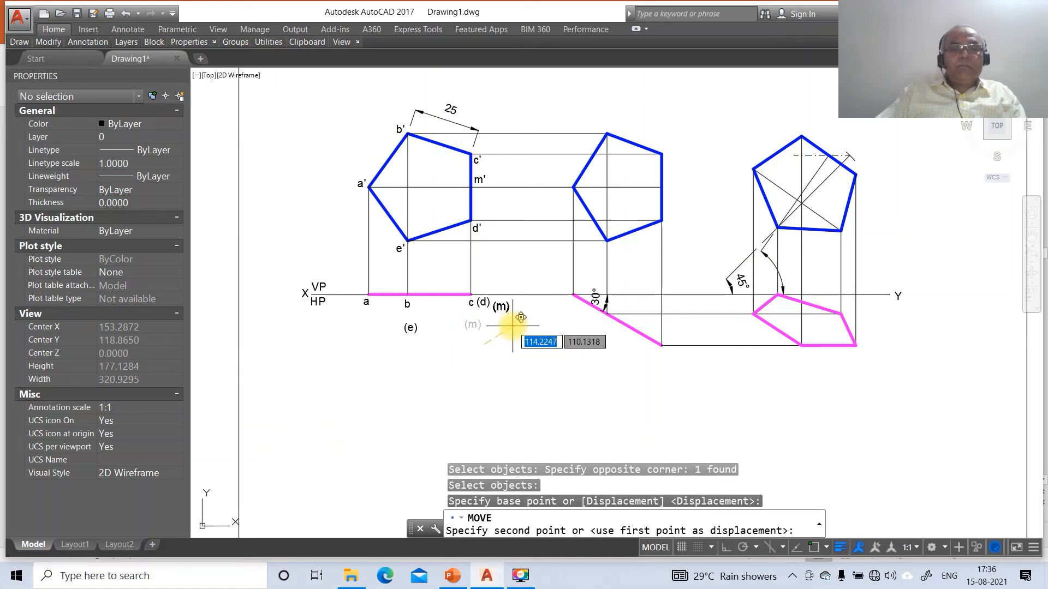
left_click(511, 322)
- Move the (e) label up next to the b label under the edge view
key("Return")
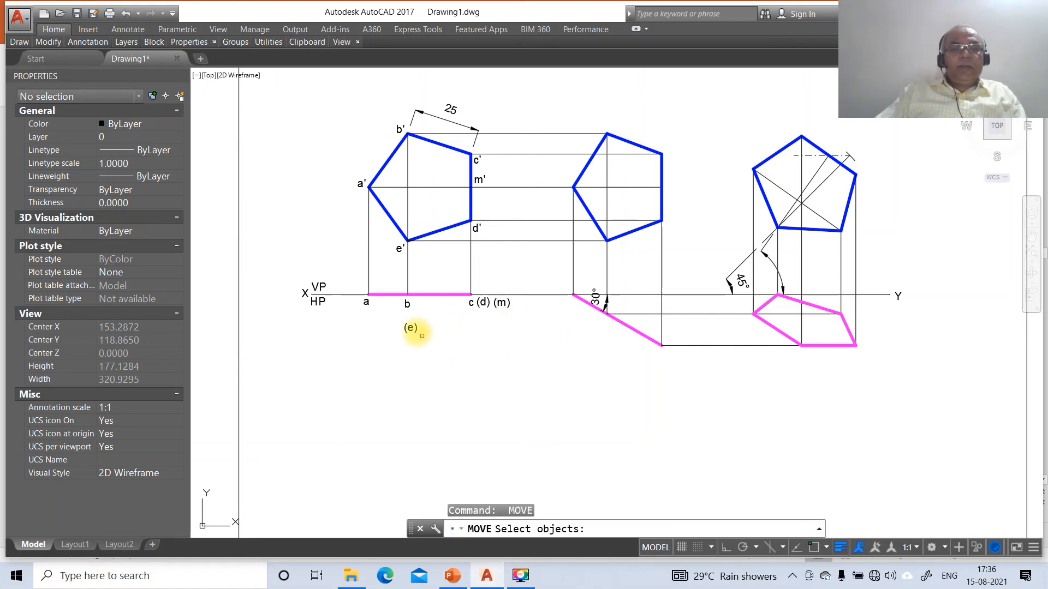
left_click(412, 329)
key("Return")
left_click(431, 311)
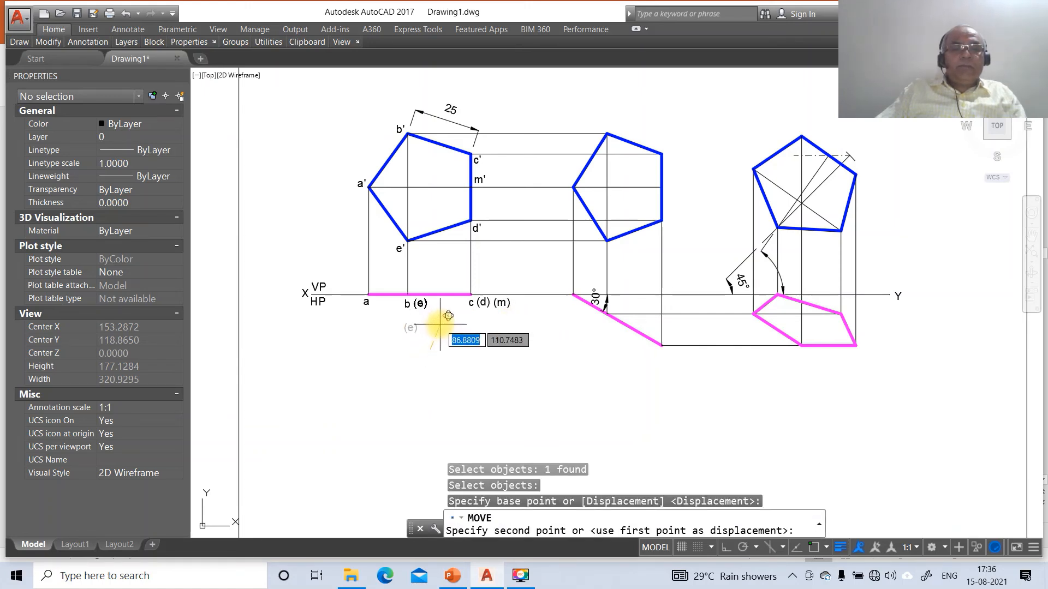
left_click(447, 314)
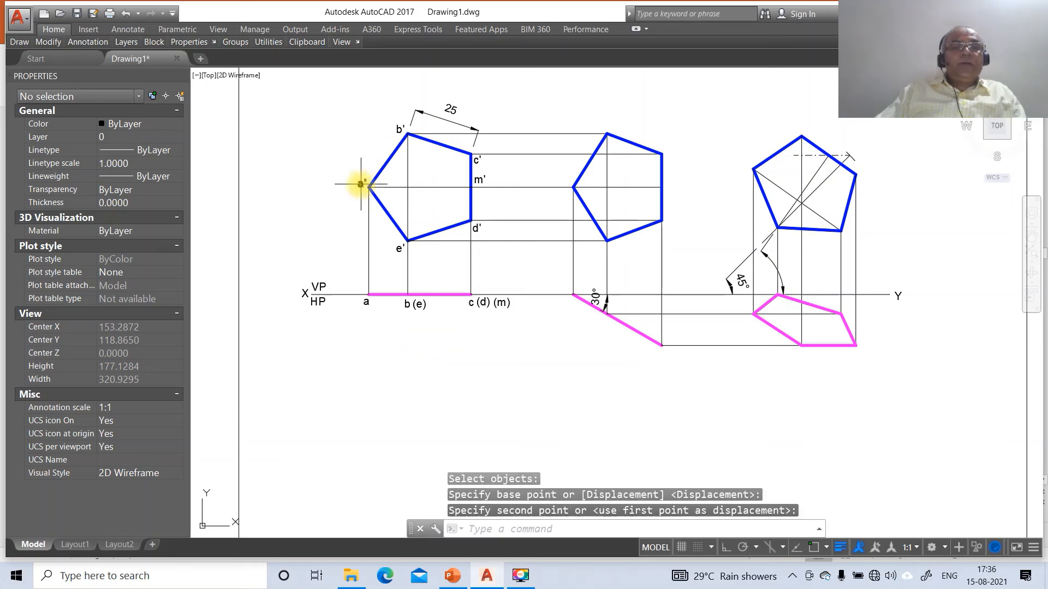
- Assign the labels a', b', c', m', d', e' and VP to the FV layer
left_click(360, 184)
left_click(400, 130)
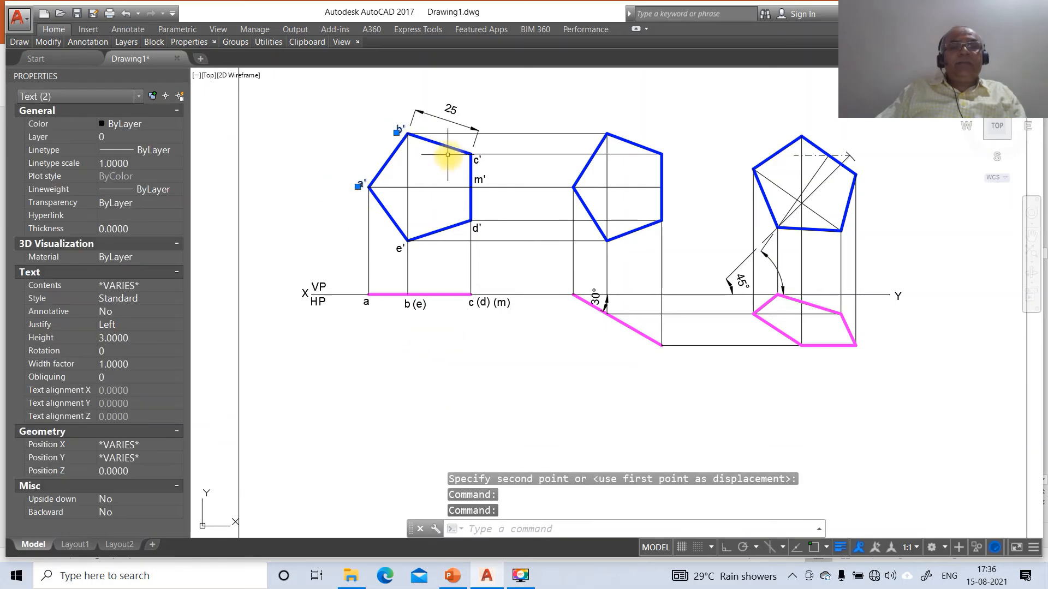
left_click(478, 158)
left_click(478, 180)
left_click(477, 228)
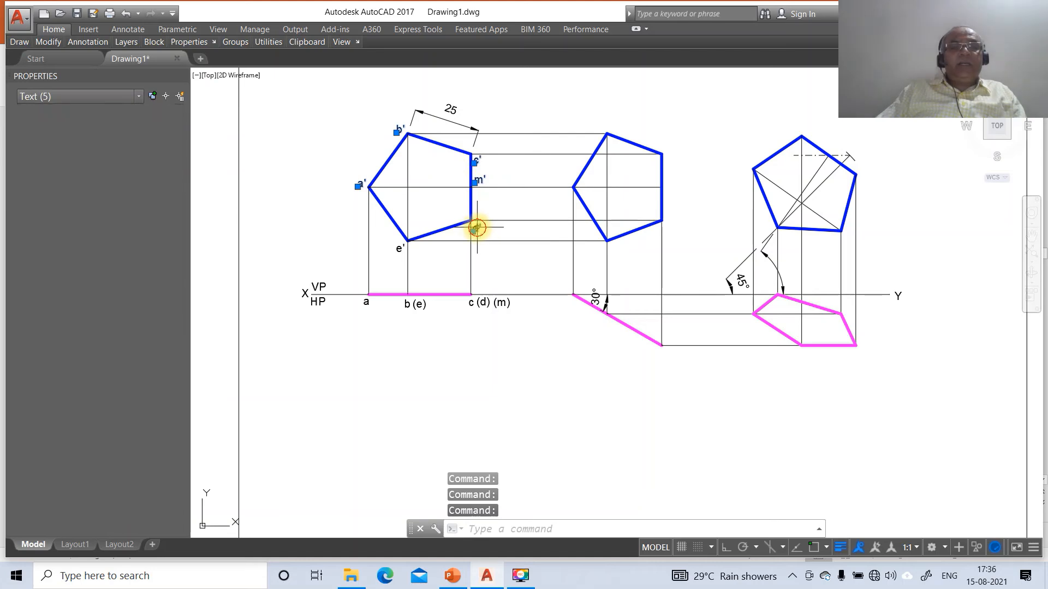
left_click(400, 246)
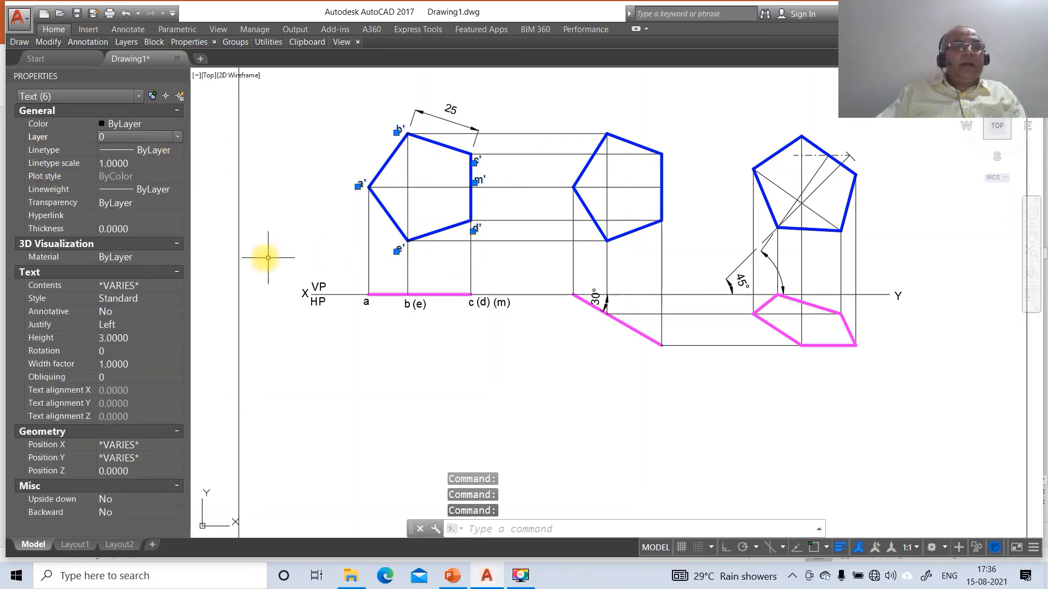
left_click(318, 287)
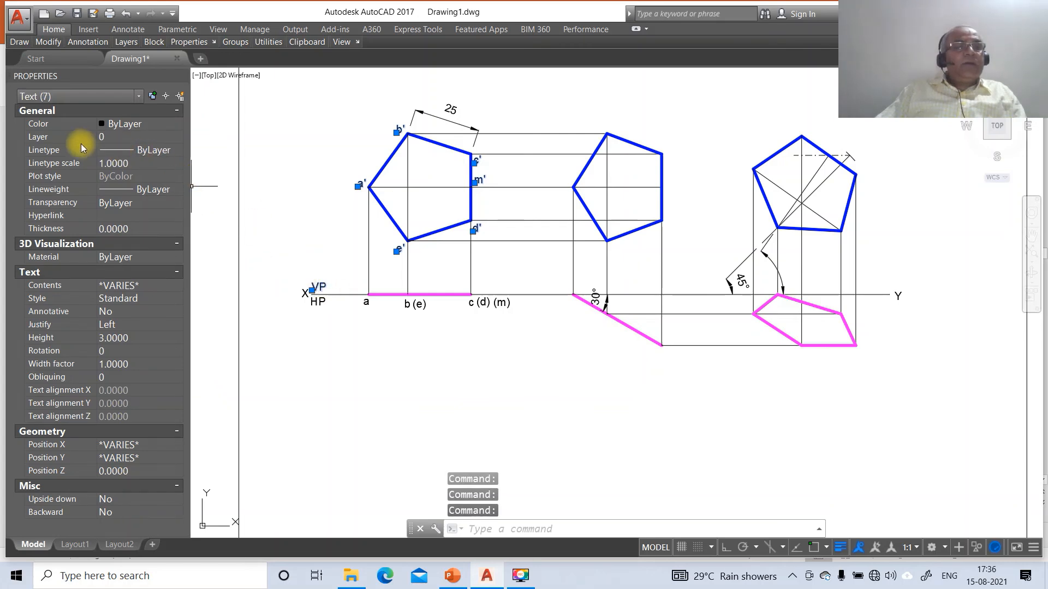
left_click(66, 137)
left_click(162, 136)
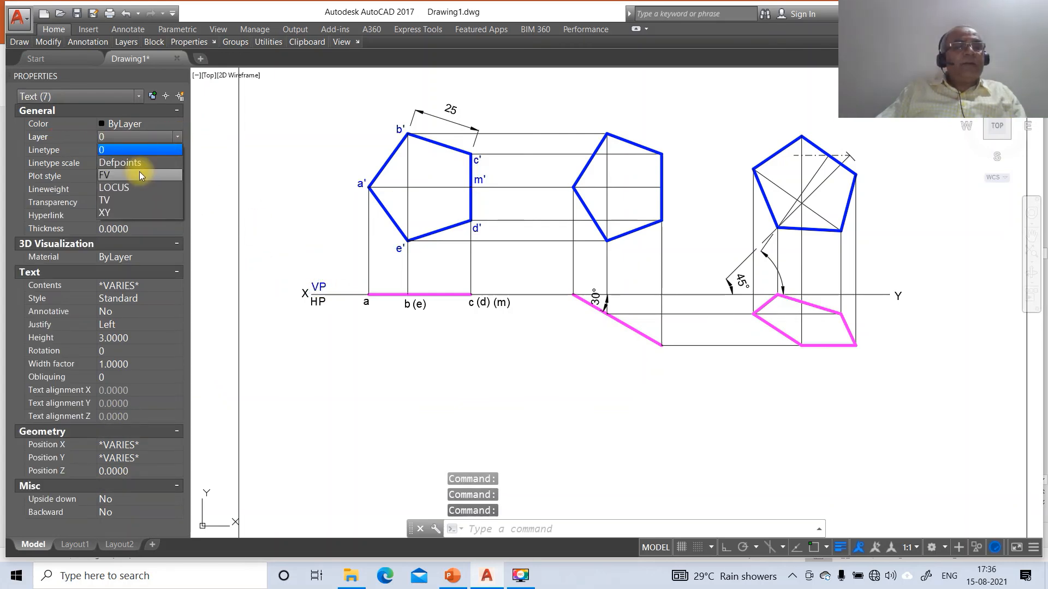
left_click(139, 174)
key("Escape")
key("Escape")
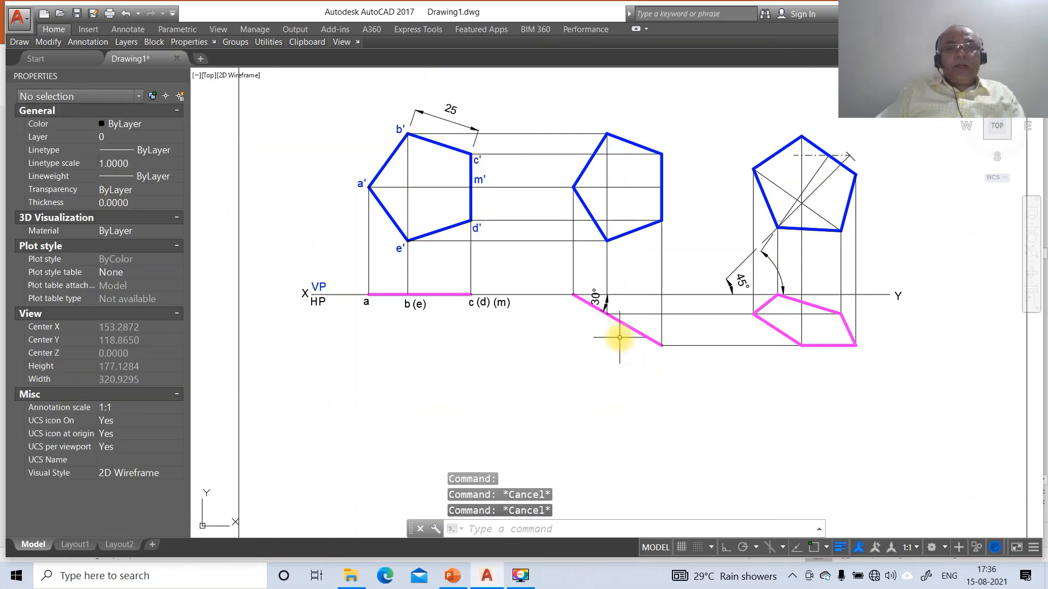
- Assign the HP label and the labels a, b, (e), c, (d) and (m) to the TV layer
left_click(529, 305)
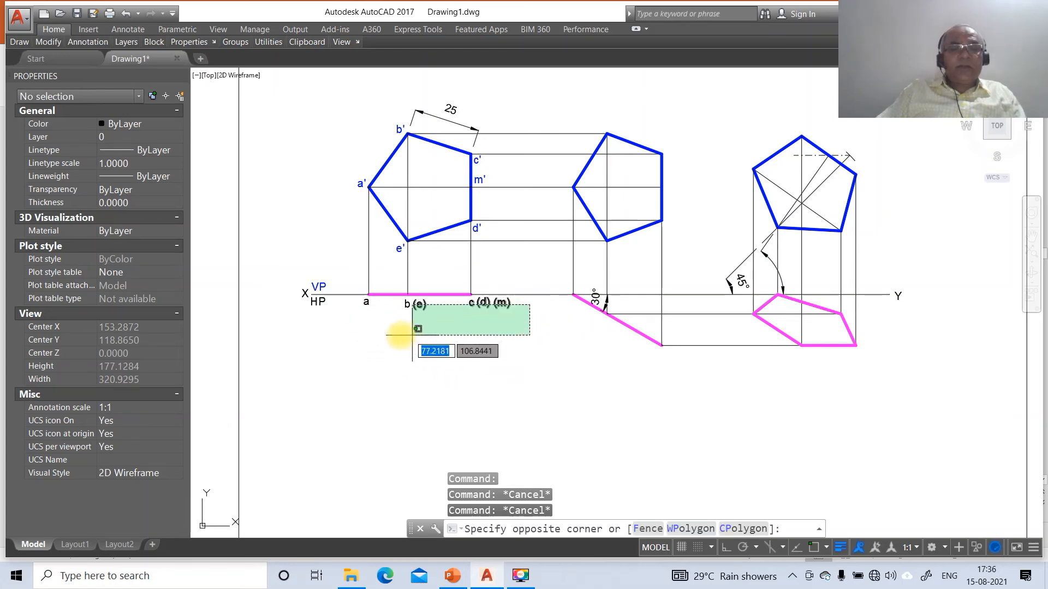
left_click(304, 334)
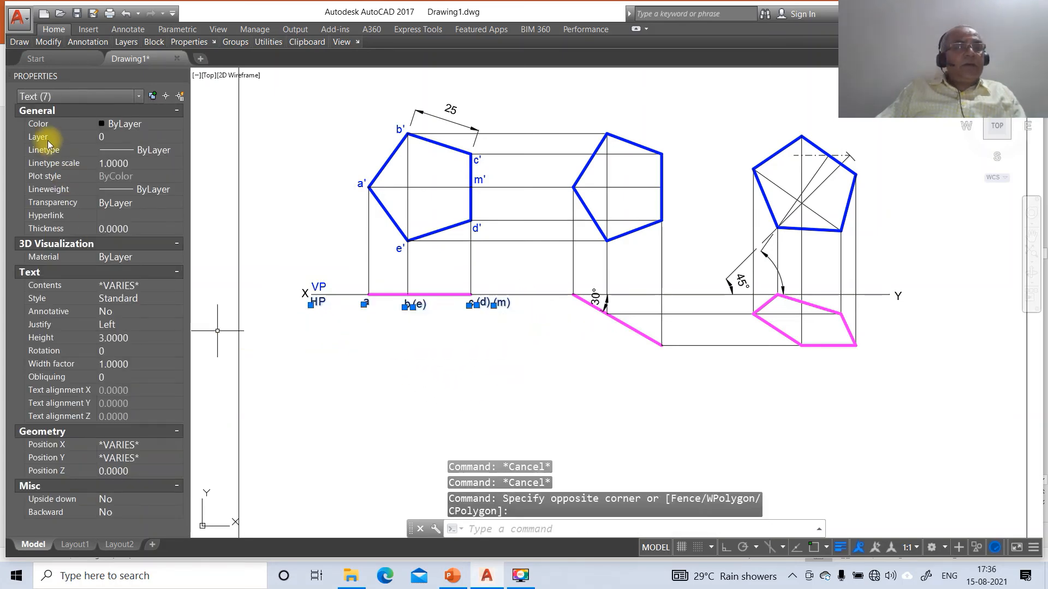
left_click(151, 137)
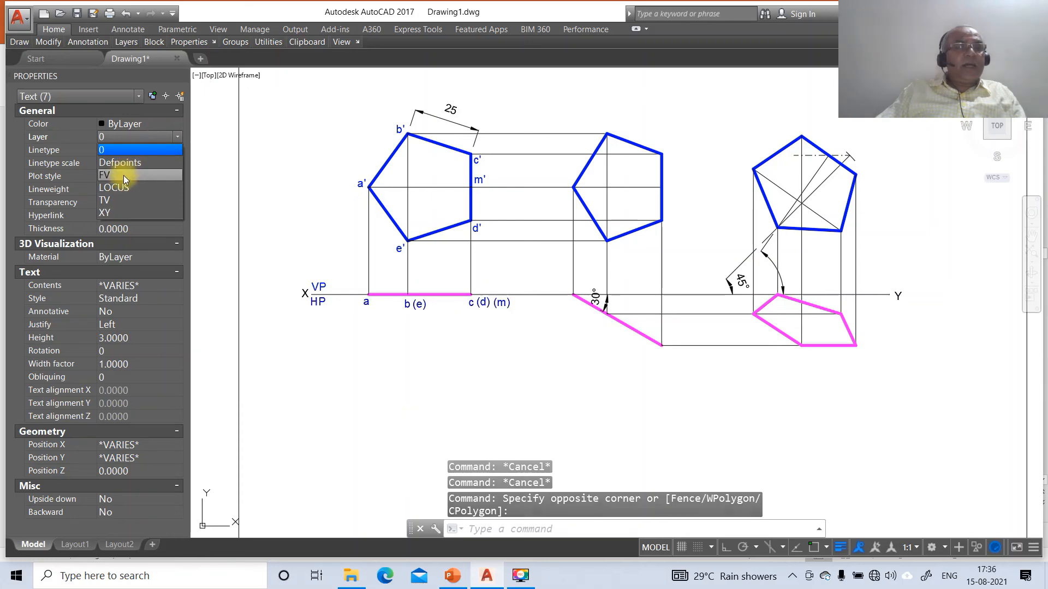
left_click(142, 199)
key("Escape")
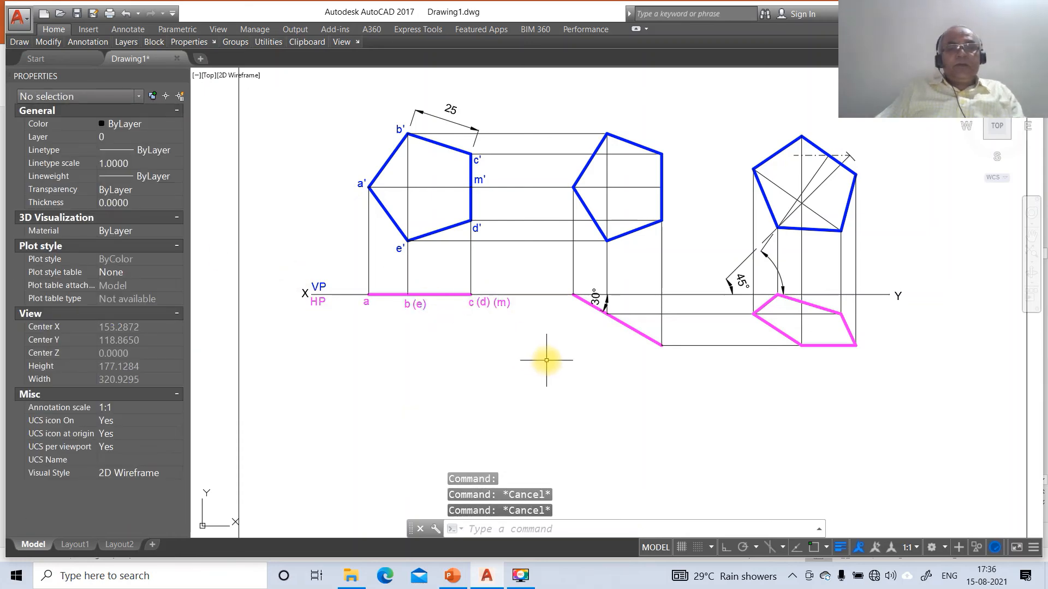
- Copy the a label from the first edge view to the upper end of the second stage's inclined edge view
type("co")
key("Return")
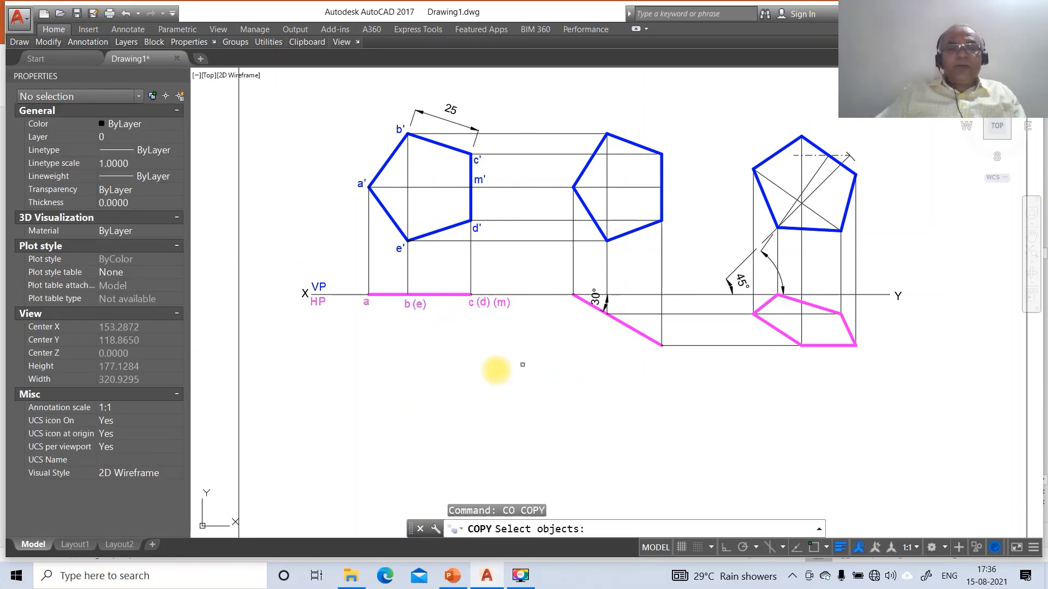
left_click(364, 311)
key("Return")
left_click(370, 339)
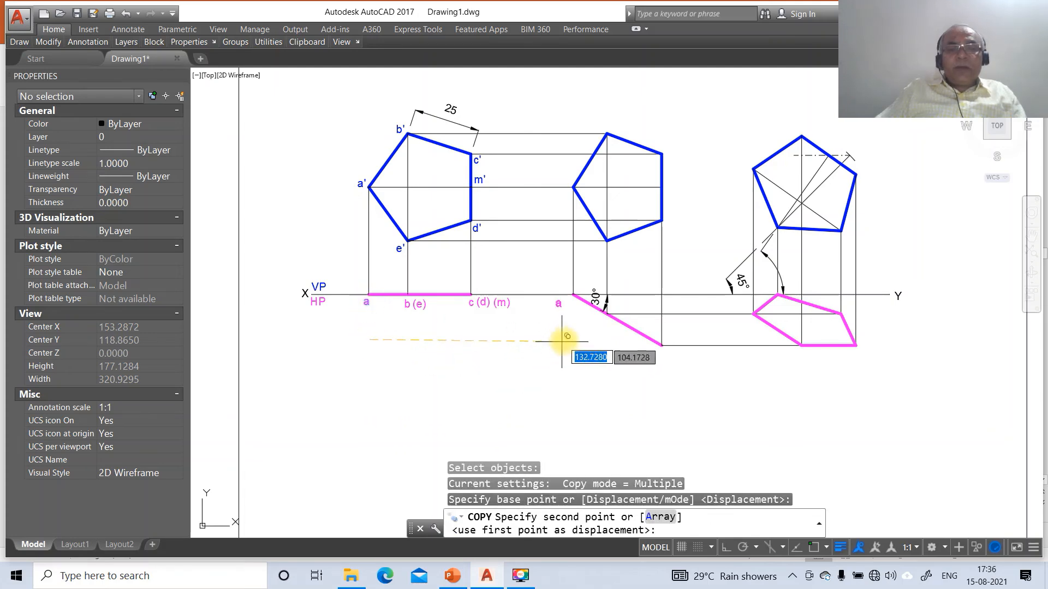
left_click(570, 339)
key("Return")
key("Return")
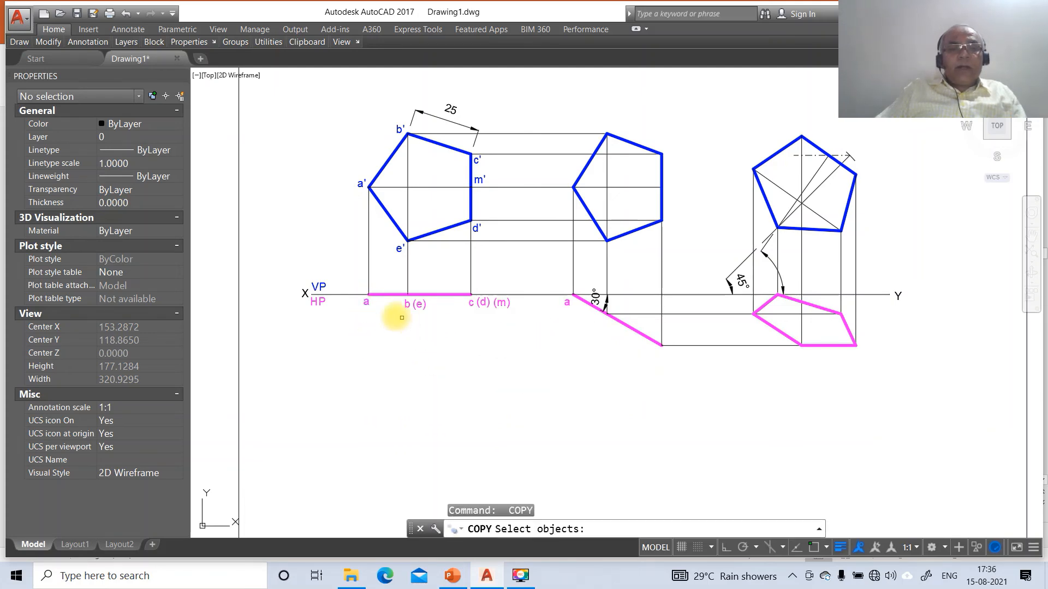
- Copy the b label from the first edge view to the intermediate point on the second stage's inclined edge view
left_click(404, 304)
key("Return")
left_click(398, 333)
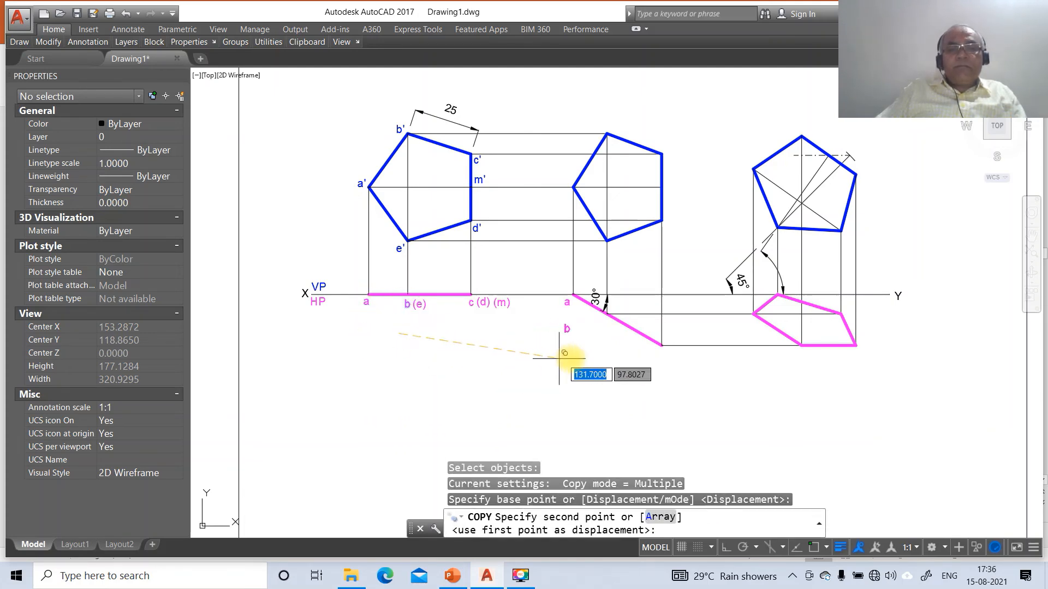
left_click(598, 351)
key("Return")
- Copy the c label from the first edge view to the lower end of the second stage's inclined edge view
key("Return")
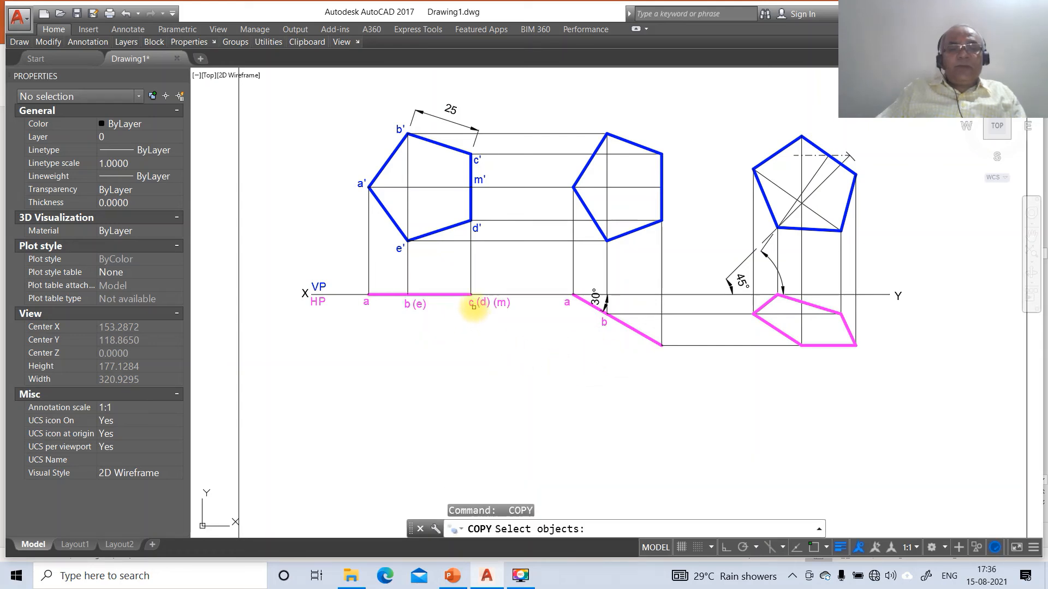
left_click(473, 306)
key("Return")
left_click(478, 336)
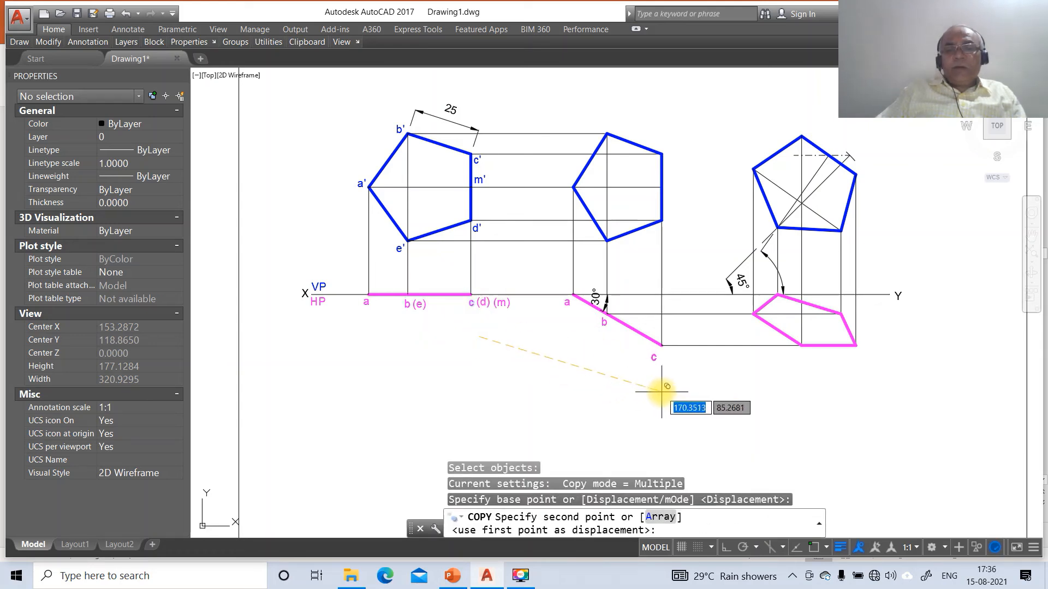
left_click(673, 384)
key("Return")
- Copy the (d) label from the first edge view to beside the c label on the second stage's inclined edge view
key("Return")
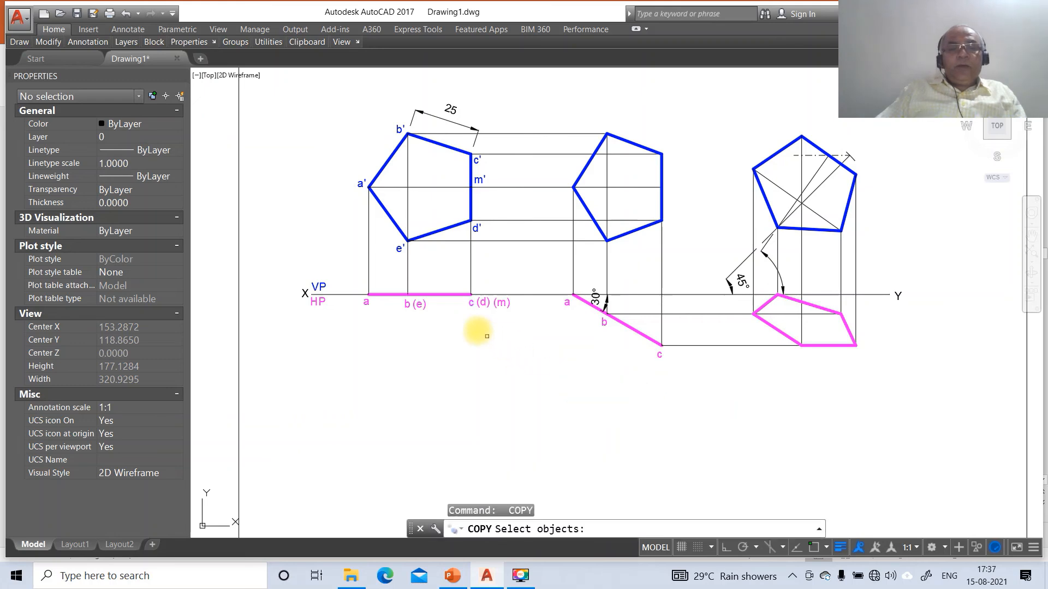
left_click(481, 306)
key("Return")
left_click(479, 328)
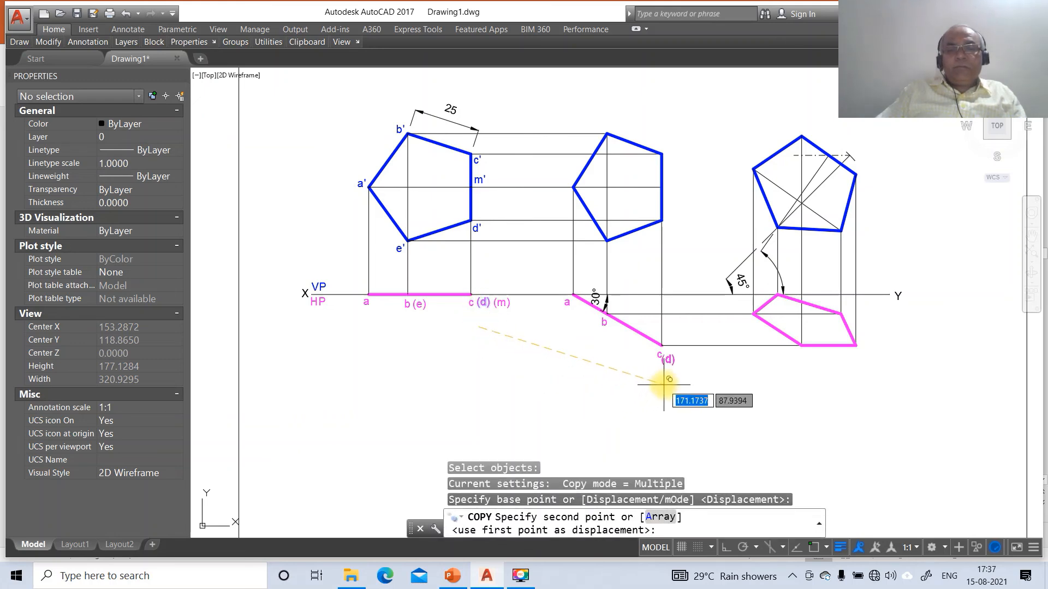
left_click(666, 379)
key("Return")
- Copy the (m) label from the first edge view to beside the (d) label on the second stage's inclined edge view
key("Return")
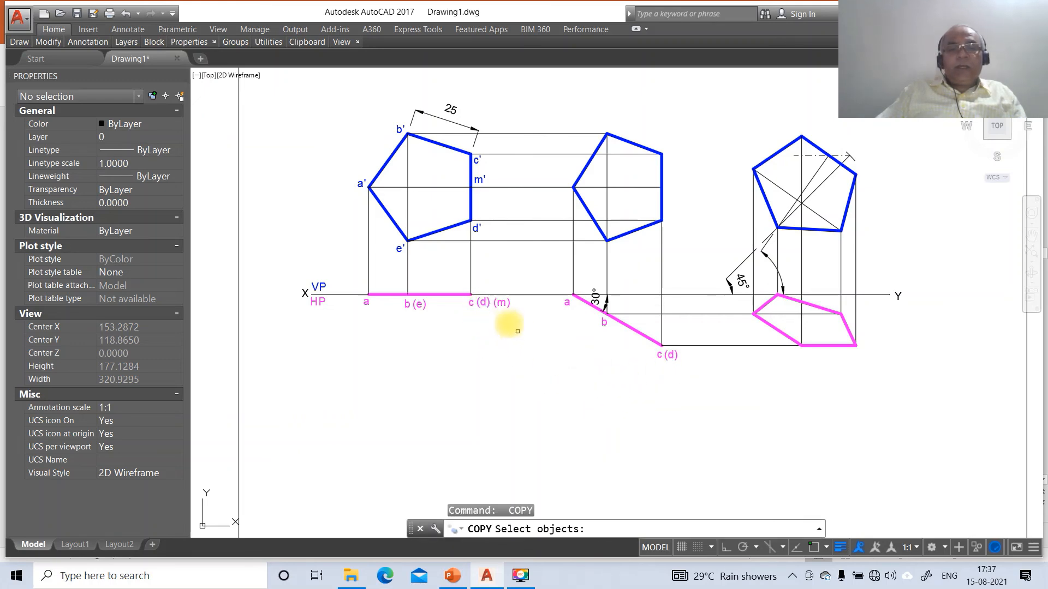
left_click(507, 304)
key("Return")
left_click(506, 354)
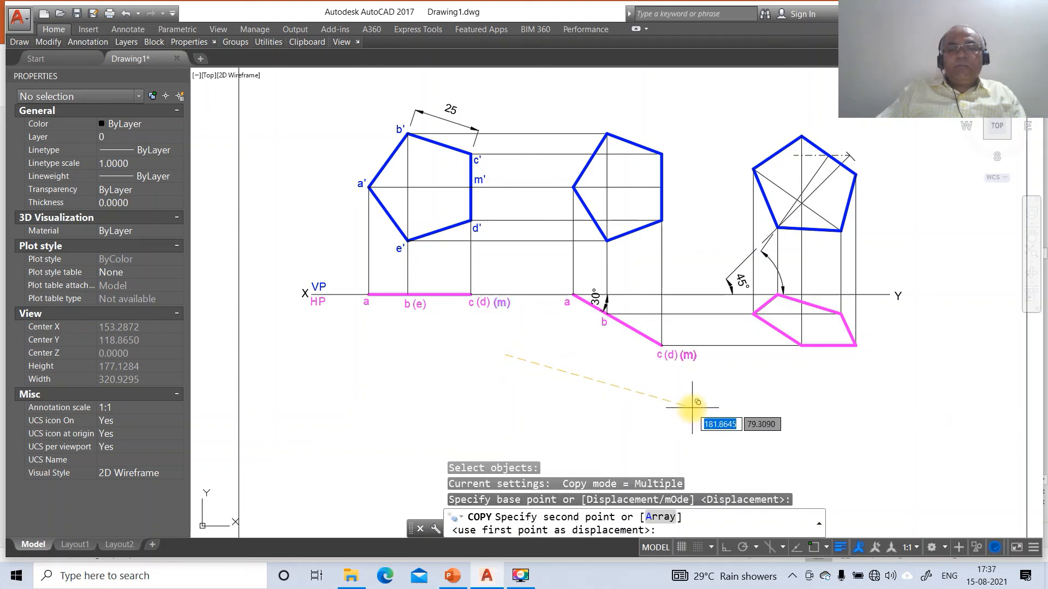
left_click(691, 408)
key("Return")
- Copy the (e) label from the first edge view to just before the b label on the second stage's inclined edge view
key("Return")
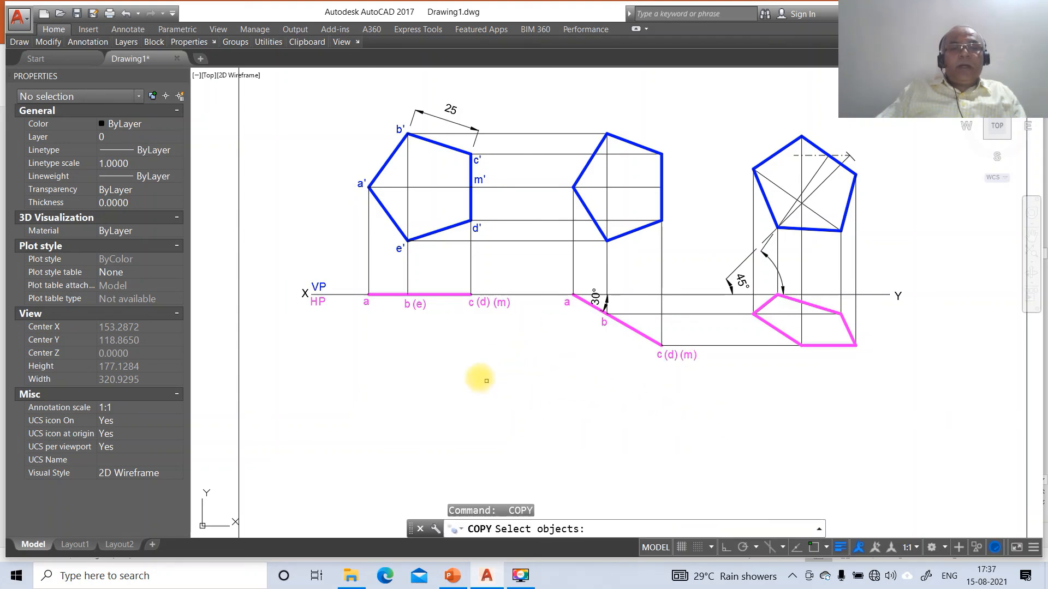
left_click(418, 305)
key("Return")
left_click(438, 344)
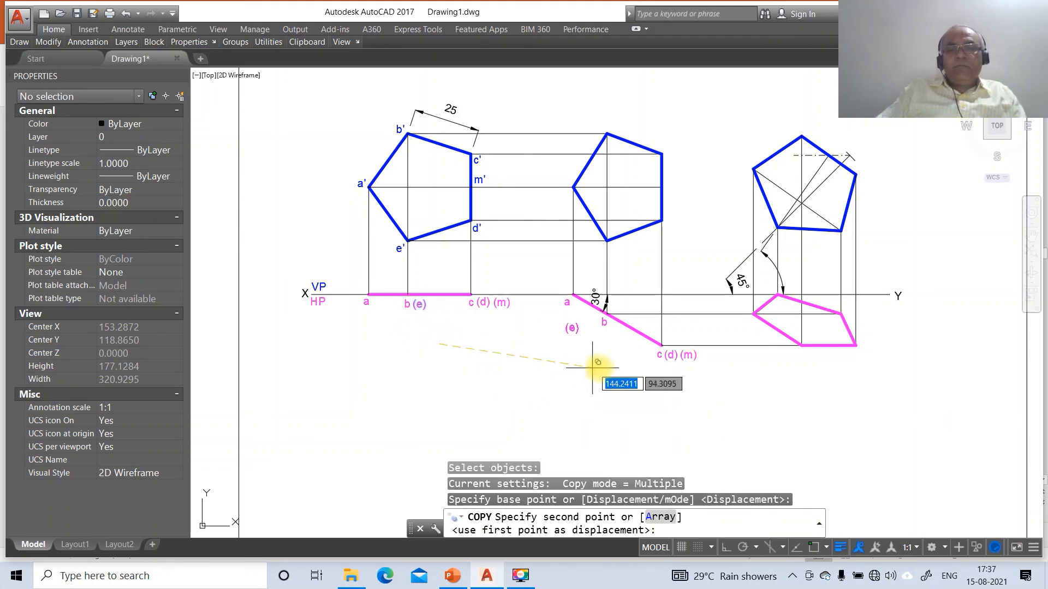
left_click(617, 357)
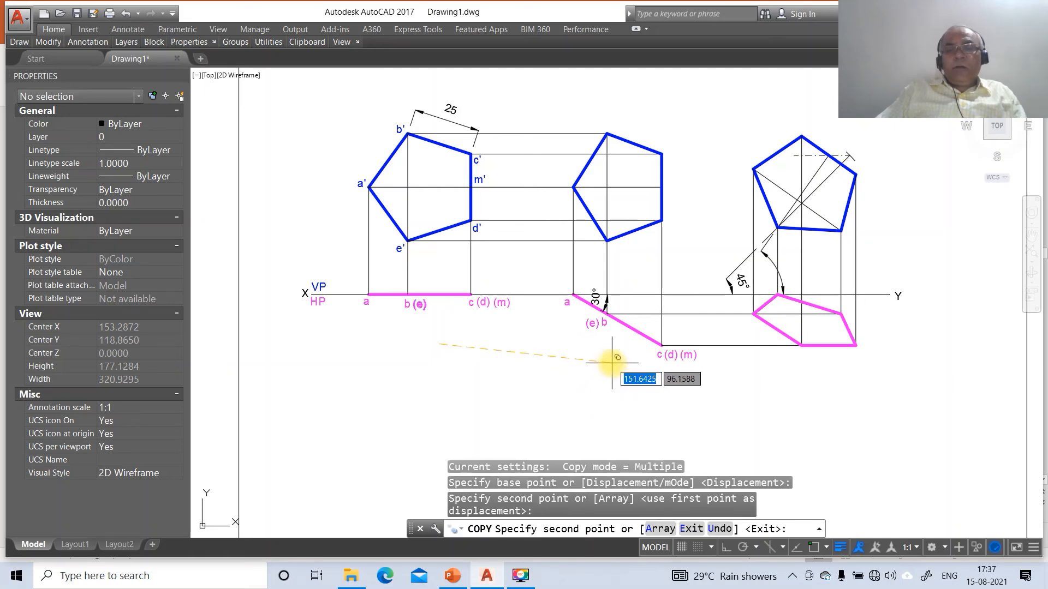
key("Return")
- Copy the a' label from the first front view to the second pentagon's left corner and the third pentagon's lower-left corner
key("Return")
left_click(359, 186)
key("Return")
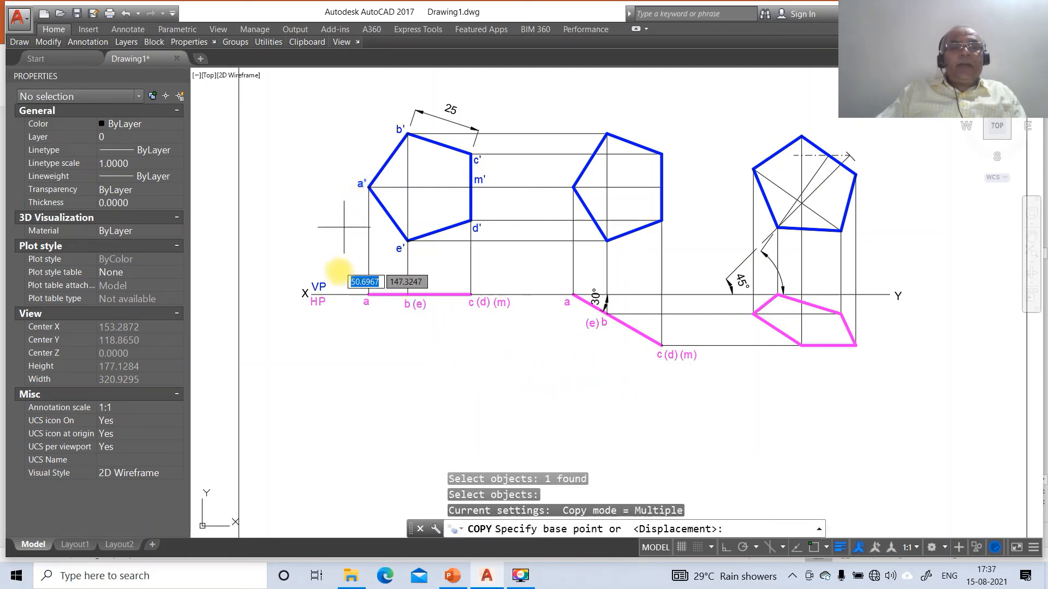
left_click(340, 277)
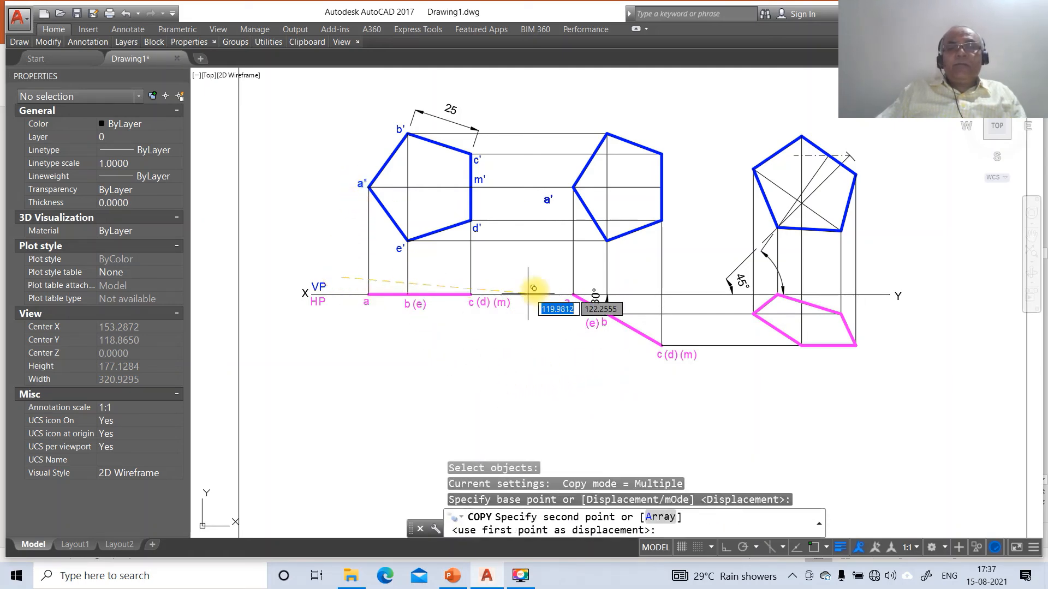
left_click(551, 270)
left_click(754, 315)
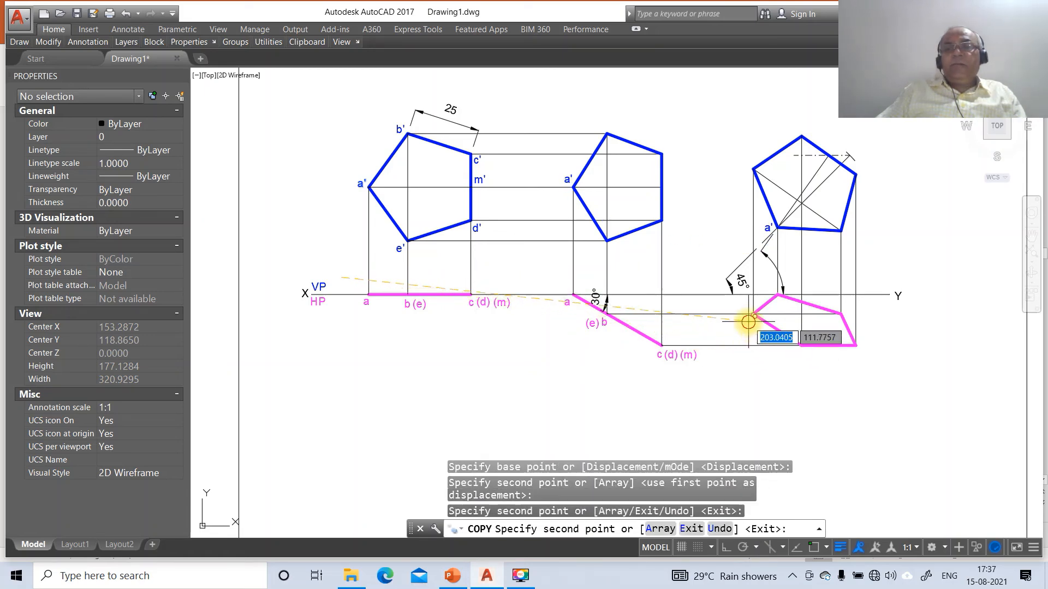
key("Return")
- Copy the b' label from the first front view to the second pentagon's top corner and the third pentagon's left corner
key("Return")
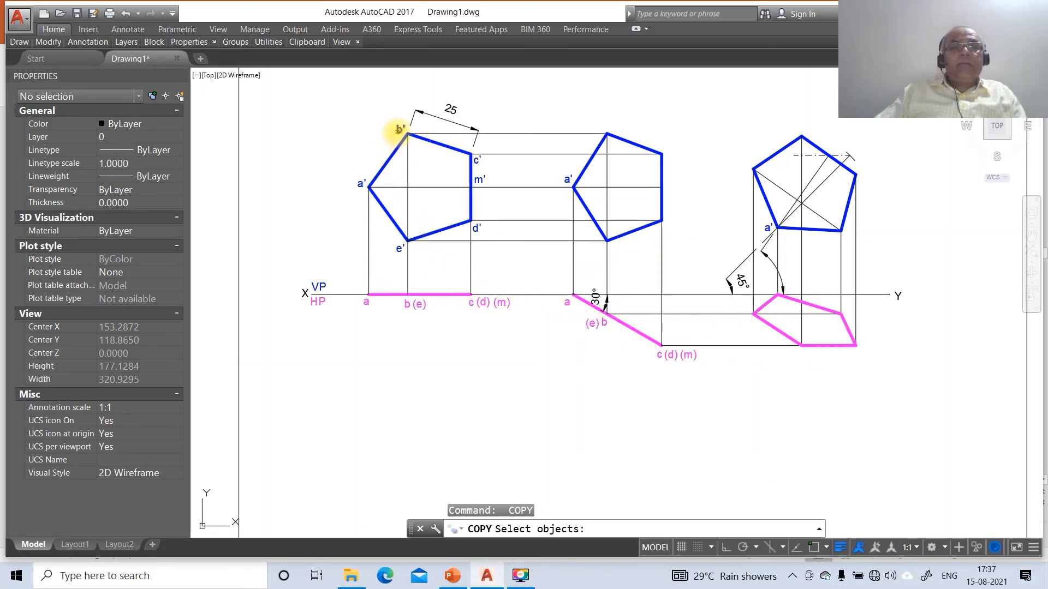
left_click(400, 129)
key("Return")
left_click(408, 180)
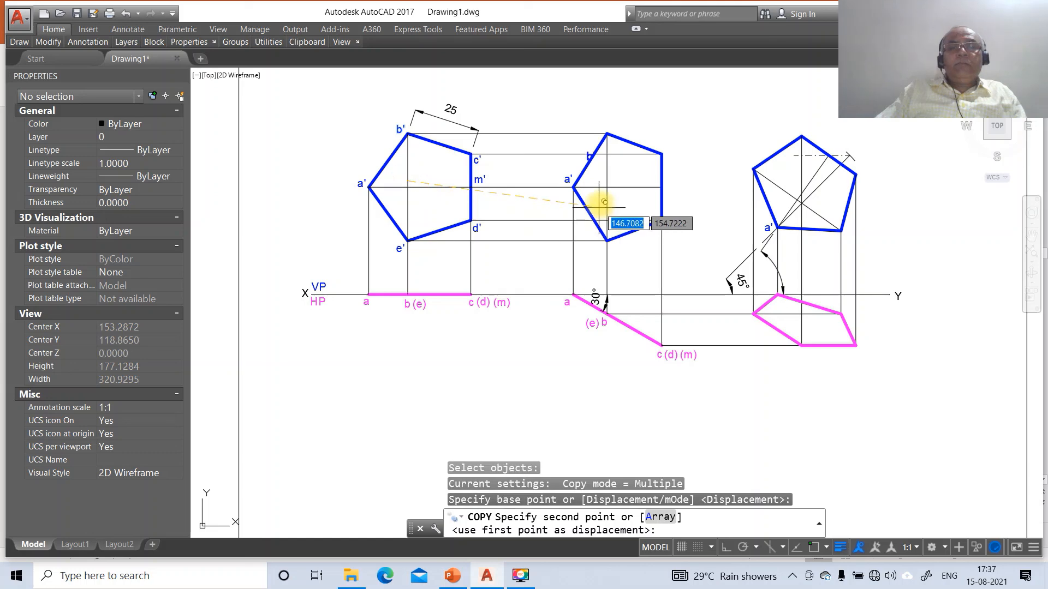
left_click(614, 175)
key("Return")
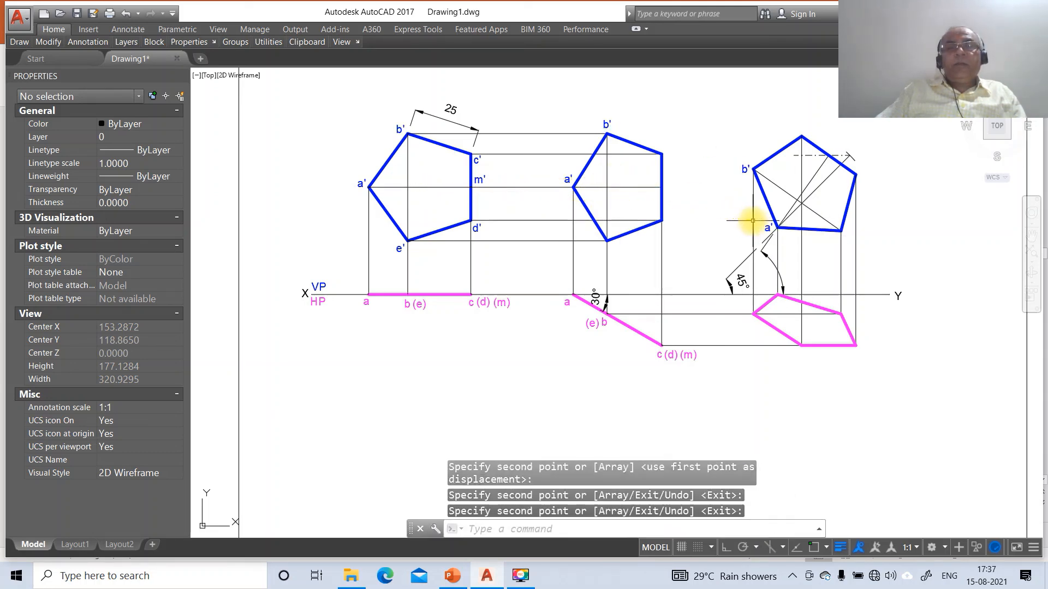
- Copy the c' label from the first front view to the second pentagon's upper-right corner and the third pentagon's top corner
key("Return")
left_click(478, 160)
key("Return")
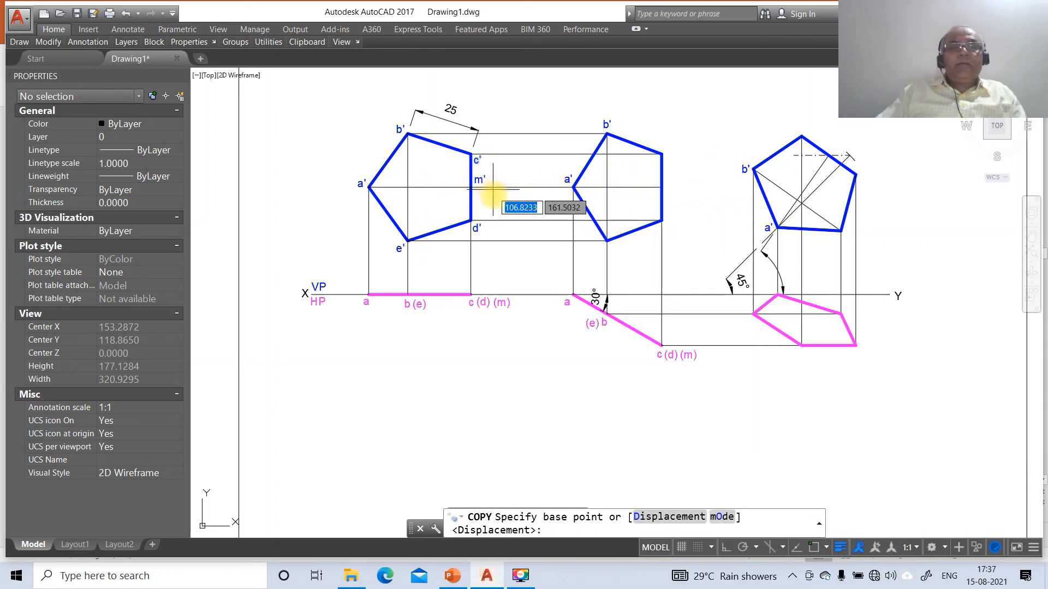
left_click(503, 206)
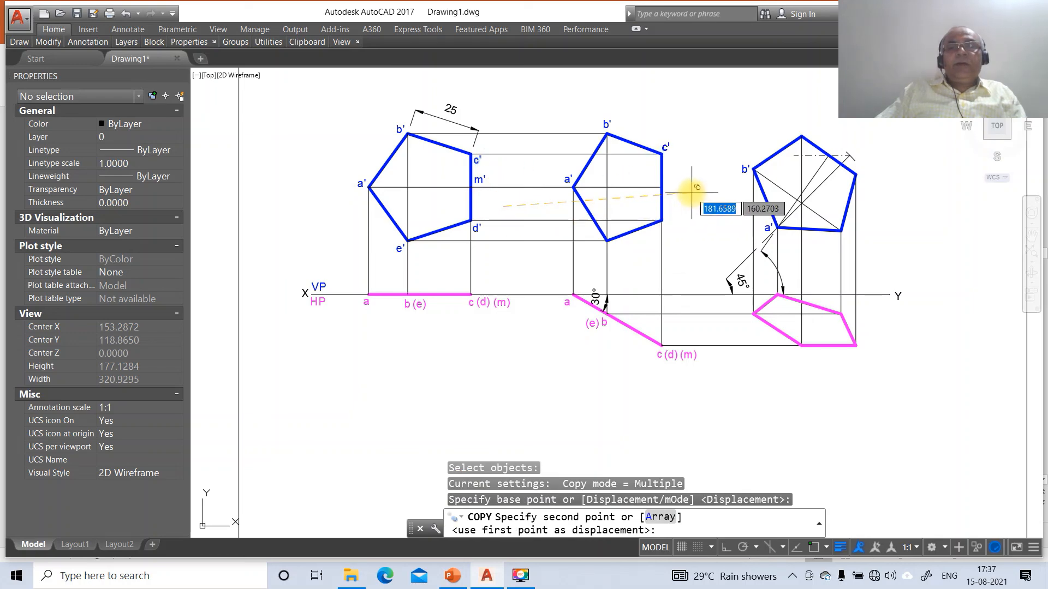
left_click(689, 192)
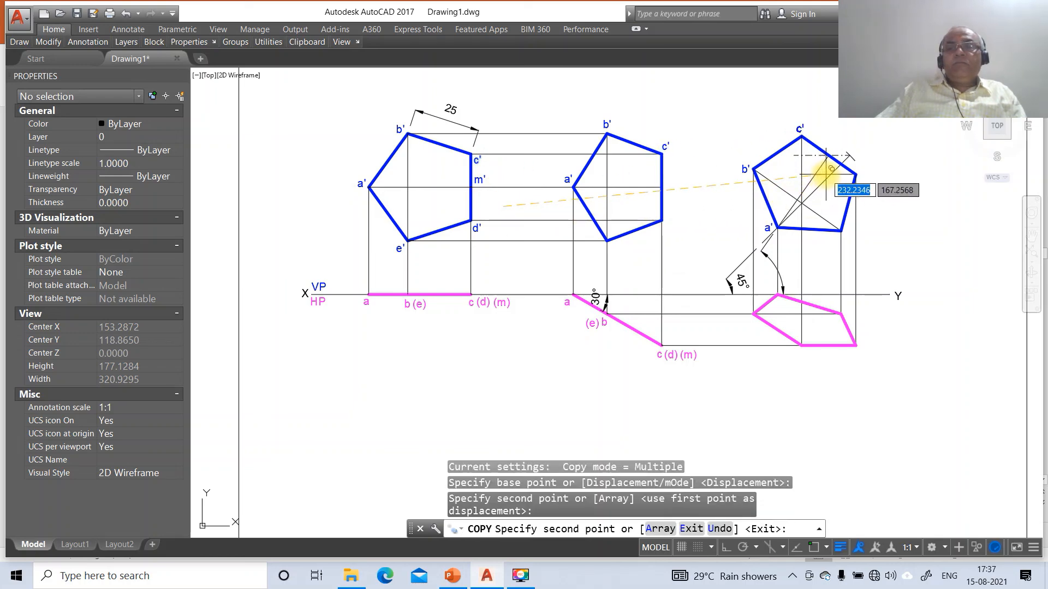
left_click(828, 168)
key("Return")
- Copy the m' label from the first front view to the middle of the second pentagon's vertical side and the third pentagon's upper-right side
key("Return")
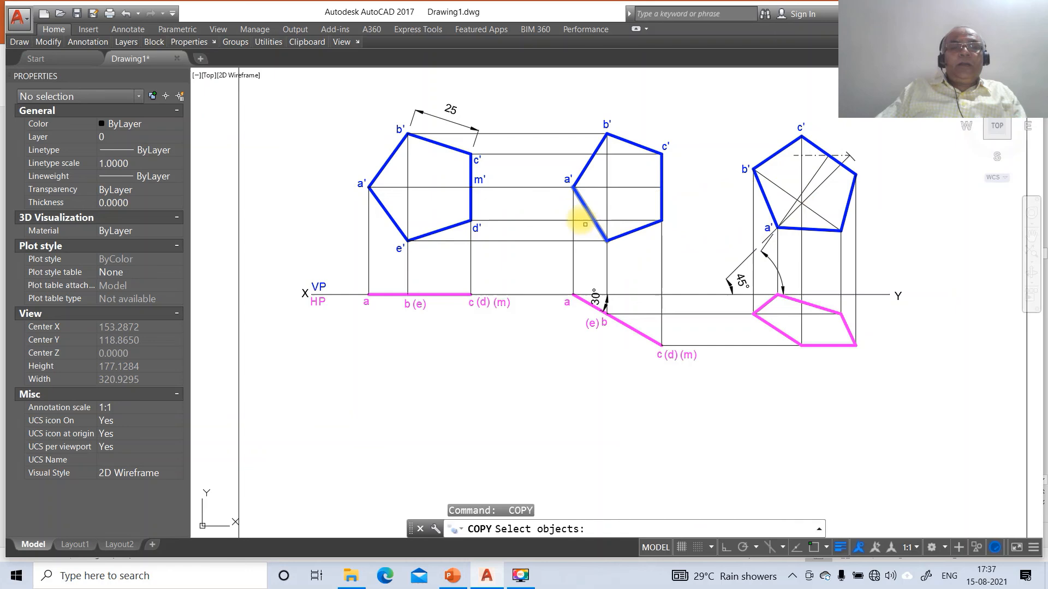
left_click(480, 180)
key("Return")
left_click(505, 234)
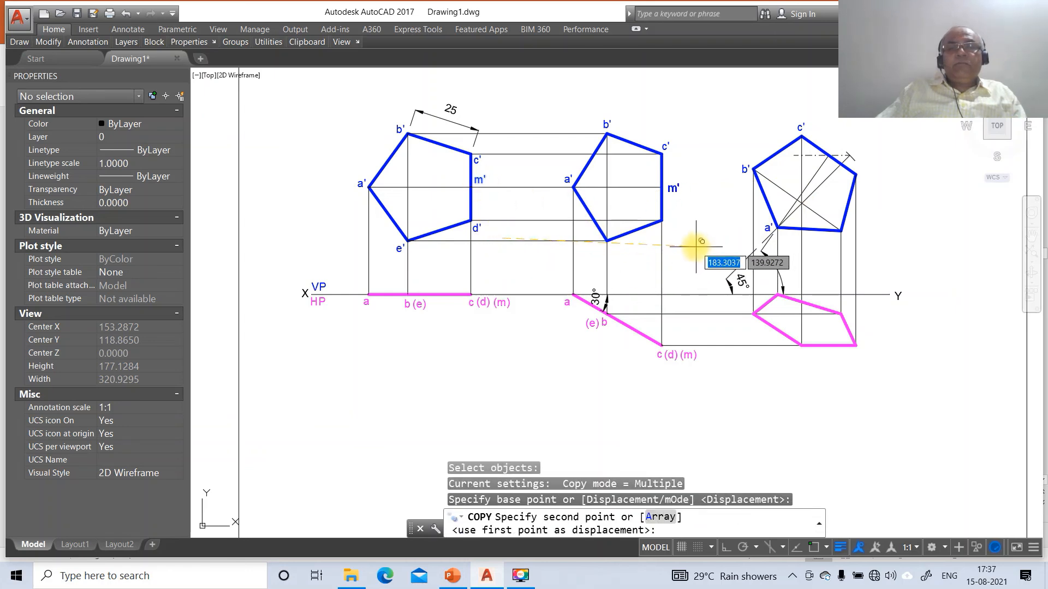
left_click(694, 245)
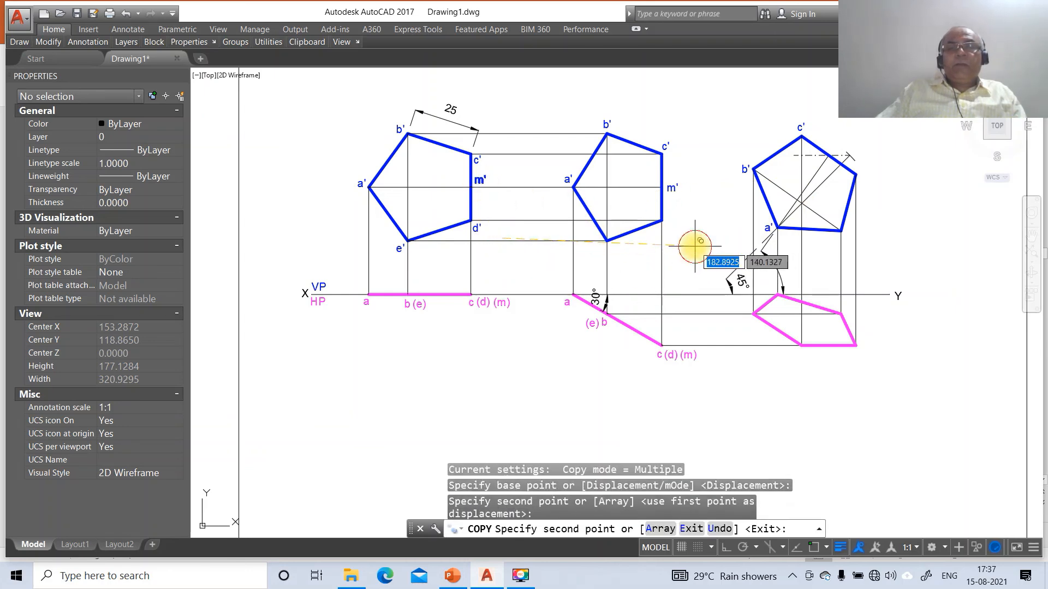
left_click(861, 198)
key("Return")
- Copy the d' label from the first front view to the second pentagon's lower-right corner and the third pentagon's right corner
key("Return")
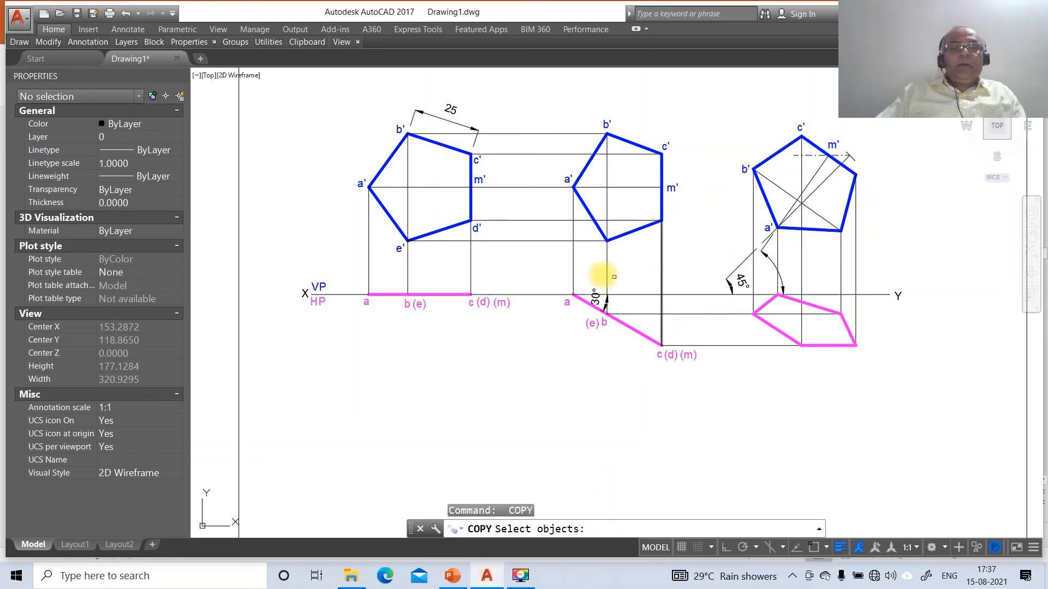
left_click(477, 228)
key("Return")
left_click(496, 267)
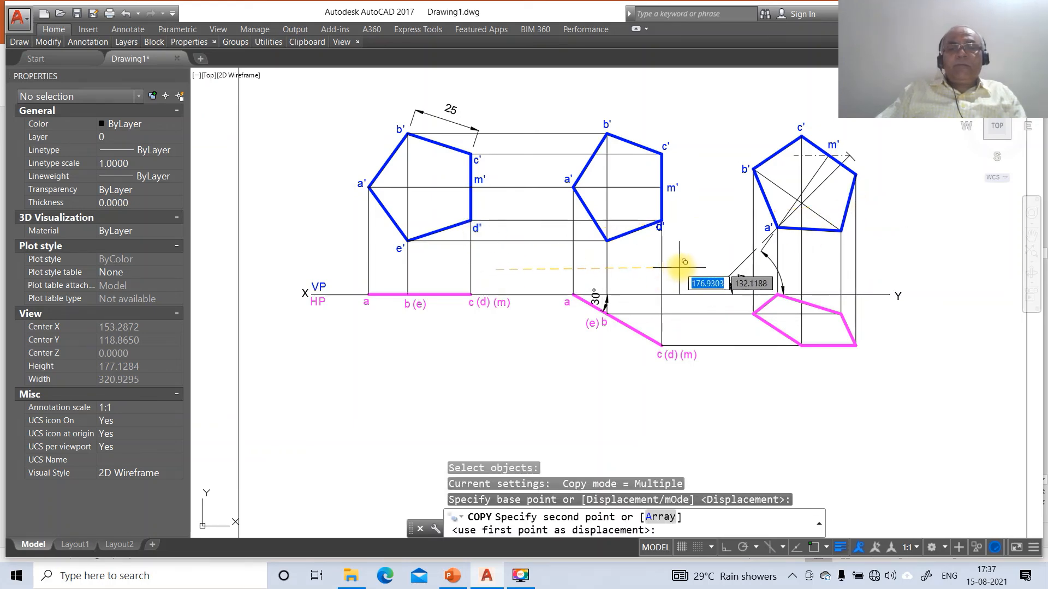
left_click(689, 262)
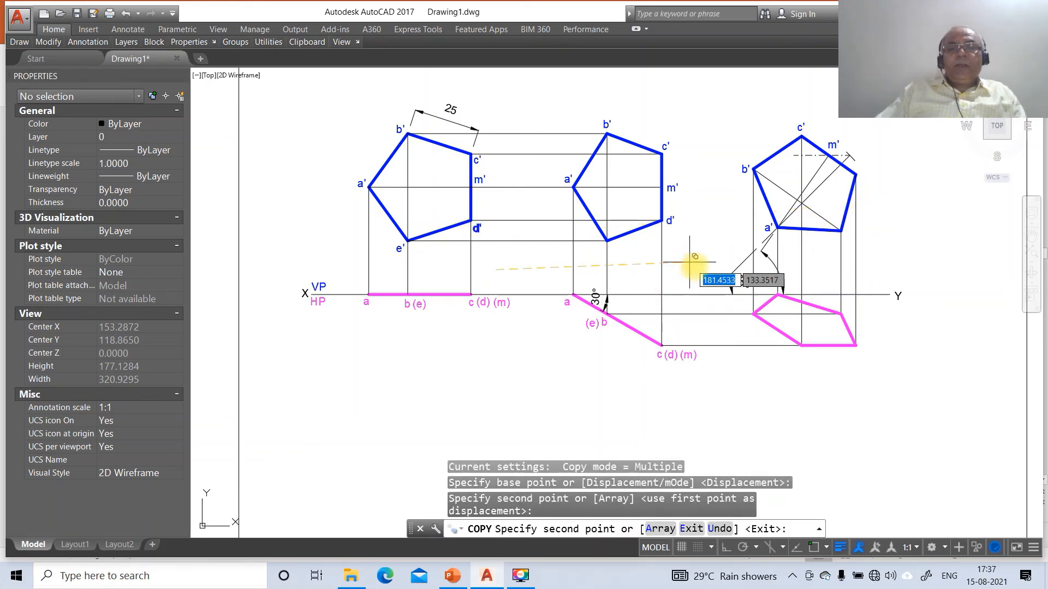
left_click(884, 213)
key("Return")
- Copy the e' label from the first front view to the second pentagon's bottom corner and the third pentagon's lower-right corner
key("Return")
left_click(399, 249)
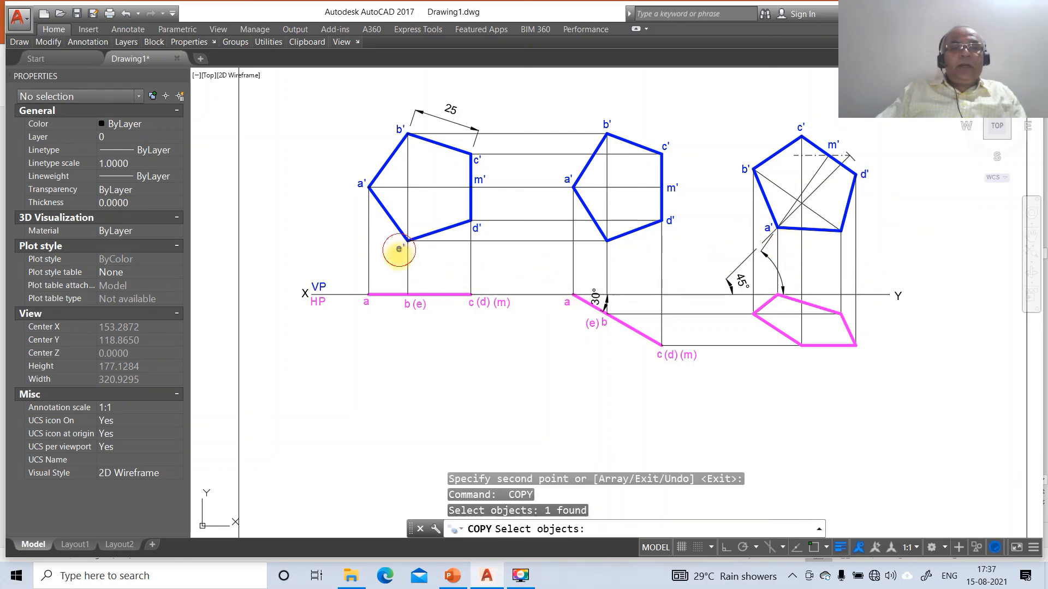
key("Return")
left_click(510, 325)
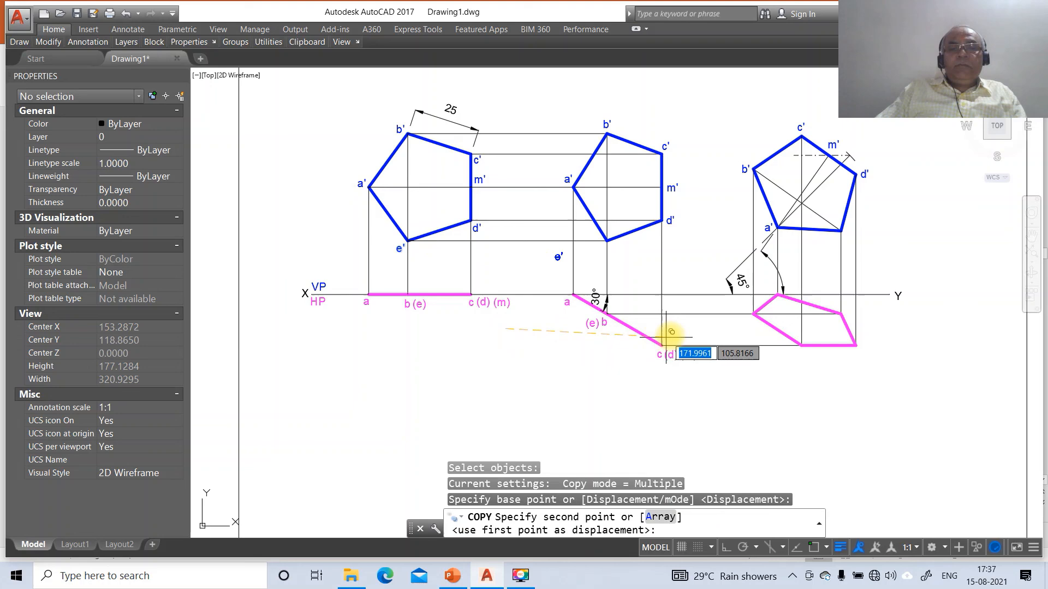
left_click(711, 324)
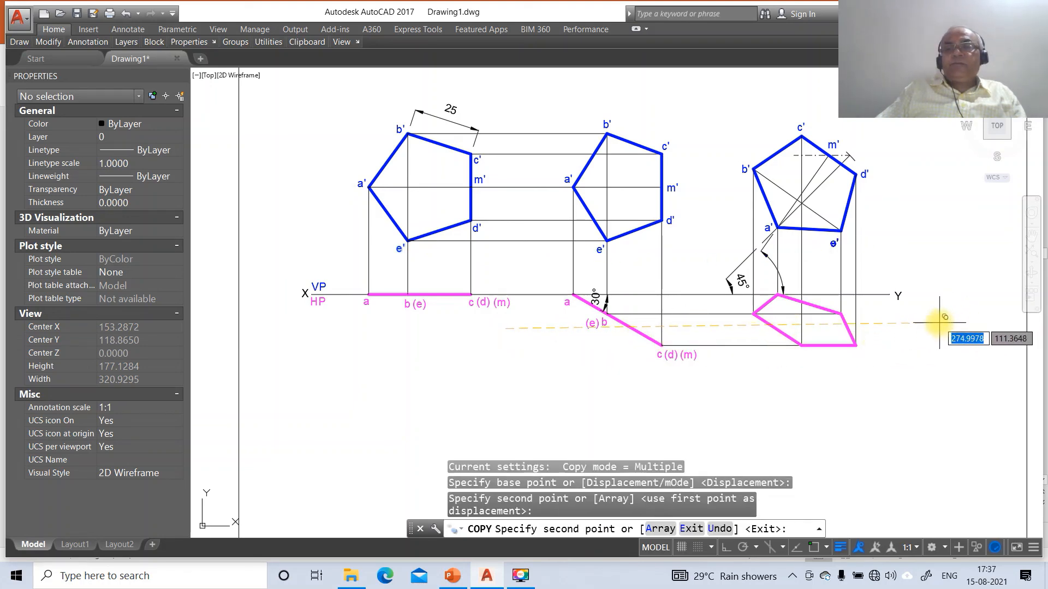
left_click(944, 317)
key("Return")
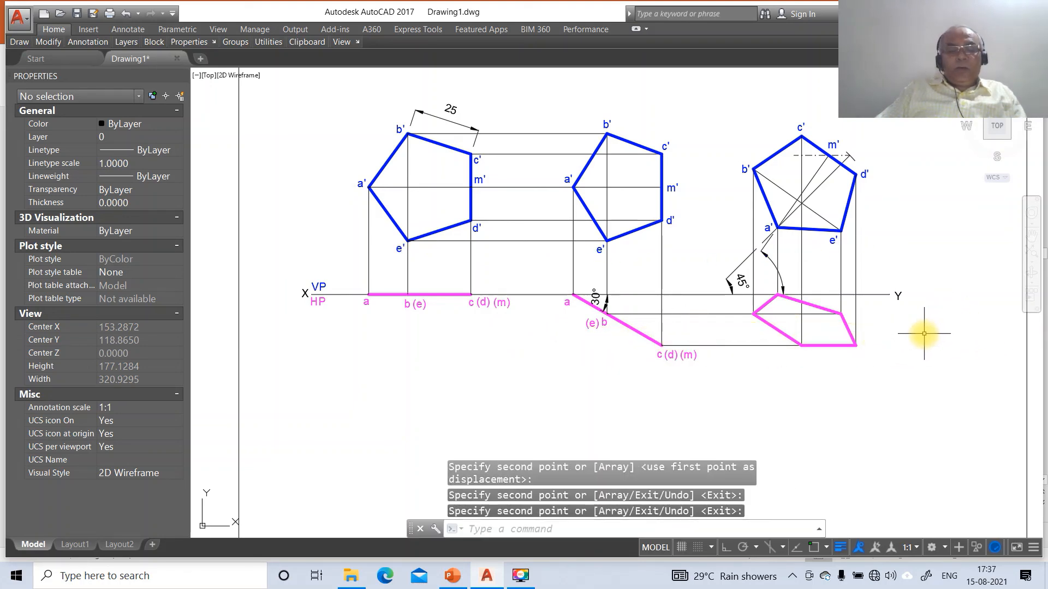
- Add single-line text labels a, b, c, d and e, height 3 and rotation 0, at the corners of the third stage's top view
type("dt")
key("Return")
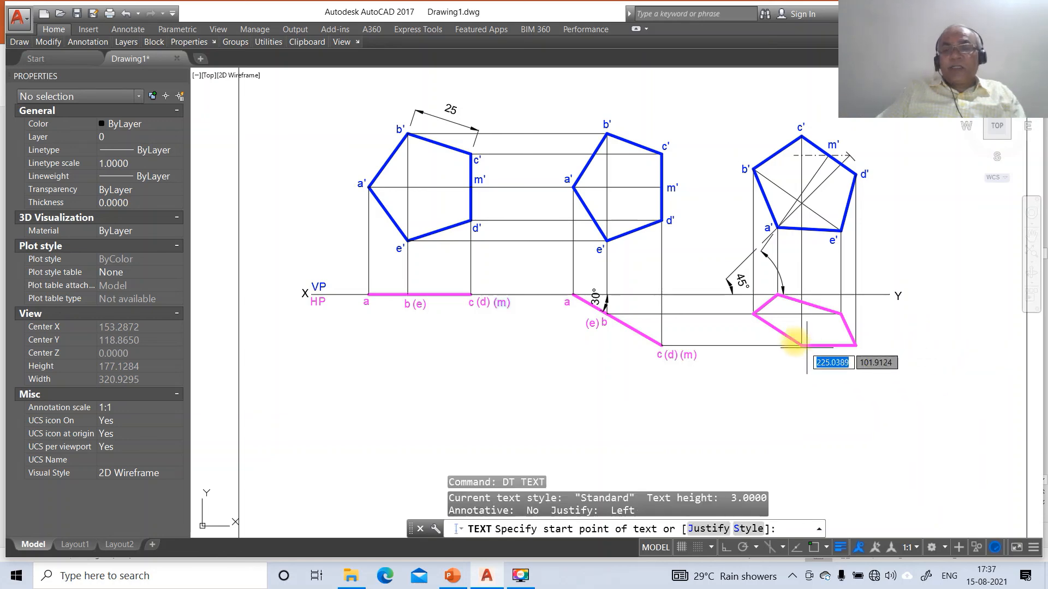
left_click(778, 308)
key("Return")
key("Return")
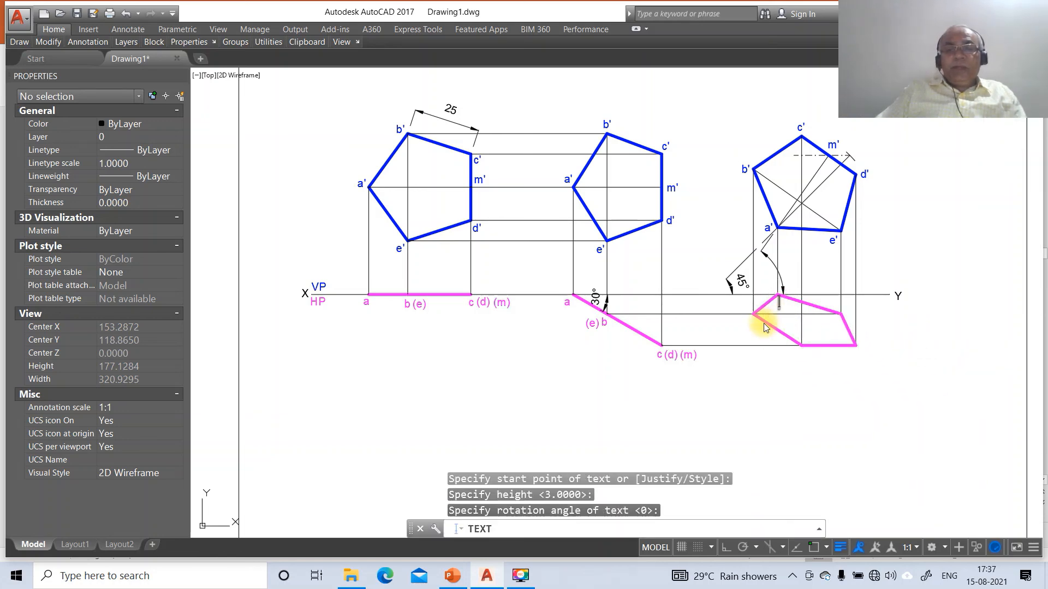
type("a")
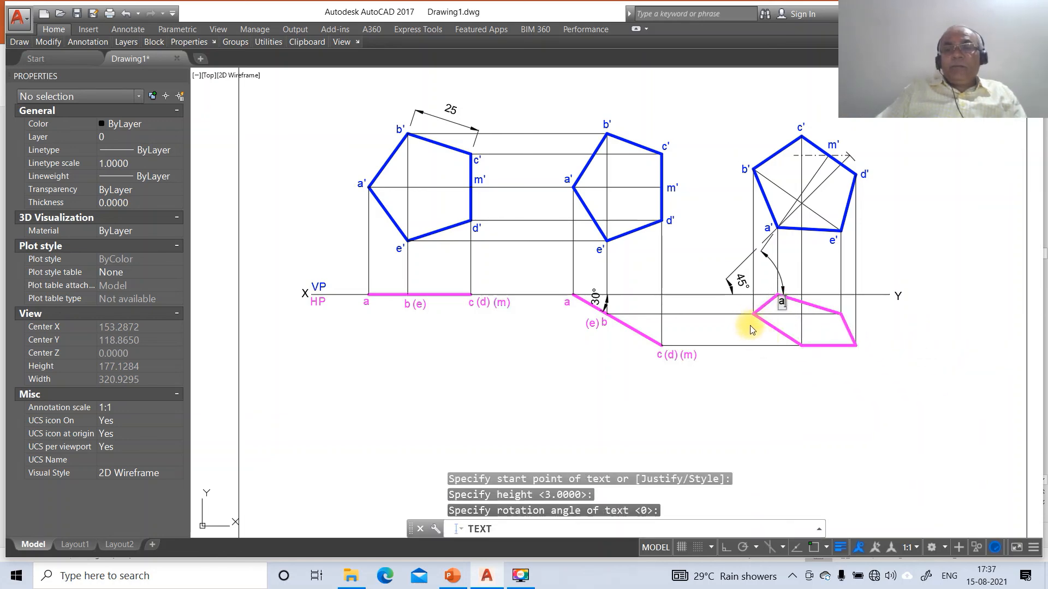
left_click(751, 326)
type("b")
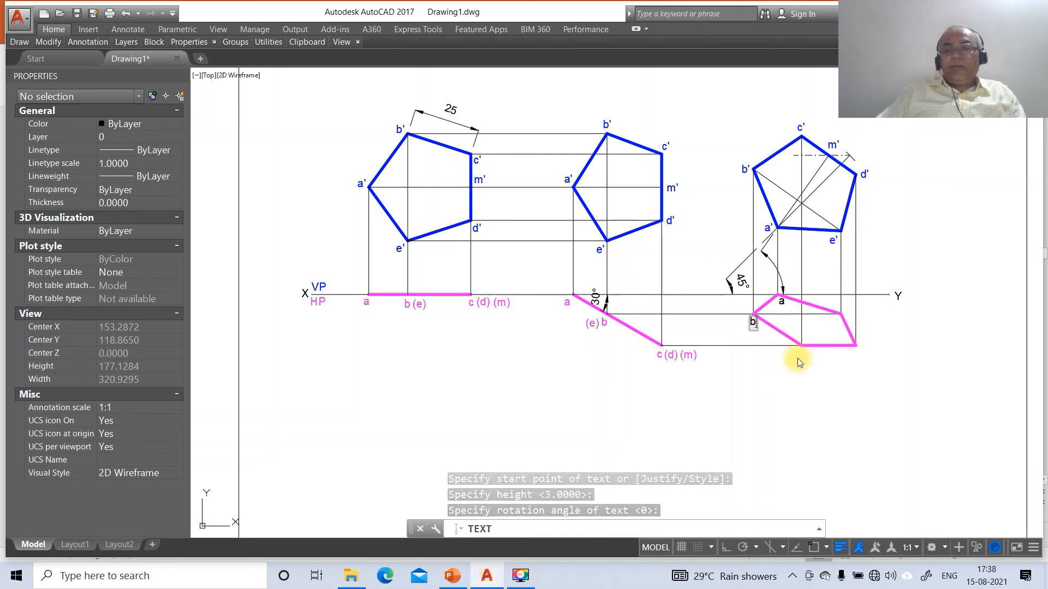
left_click(798, 360)
type("c")
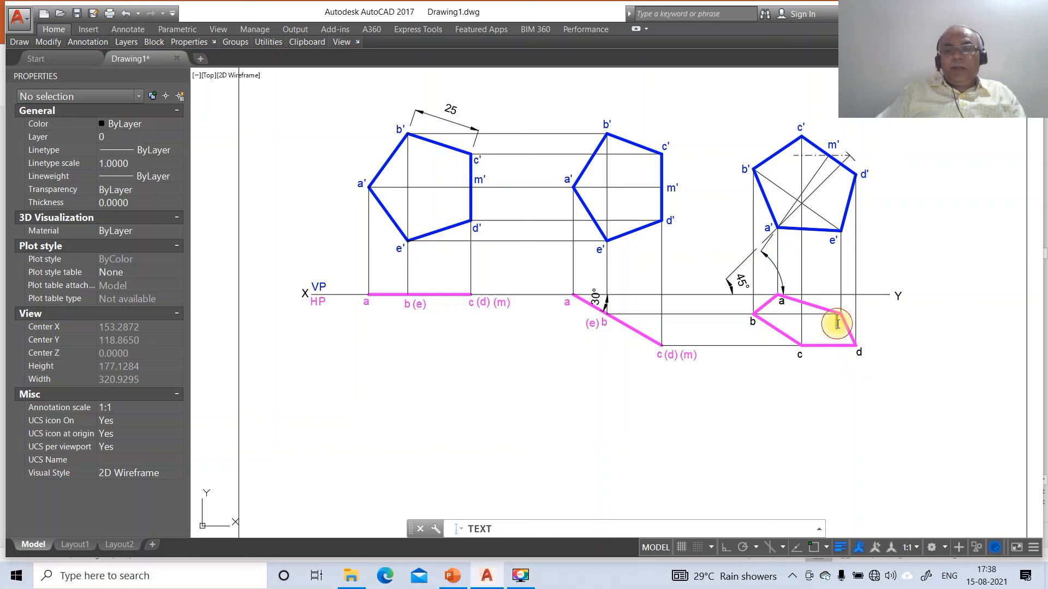
key("Return")
key("Return")
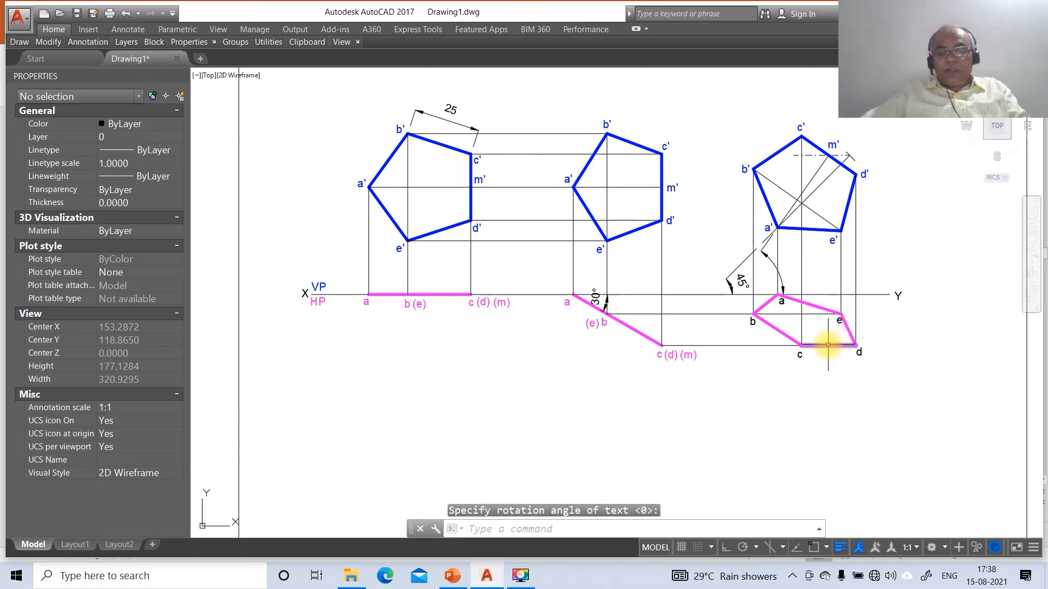
- Move the a and b labels of the third stage's top view slightly so they sit just below their corners
type("m")
key("Return")
left_click(779, 301)
key("Return")
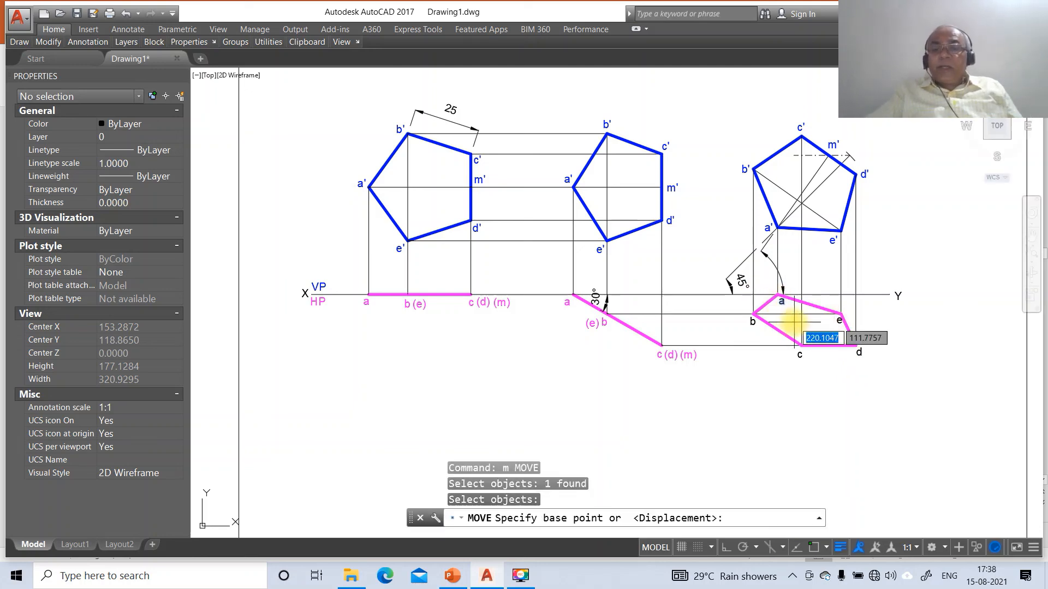
left_click(798, 329)
left_click(793, 333)
key("Return")
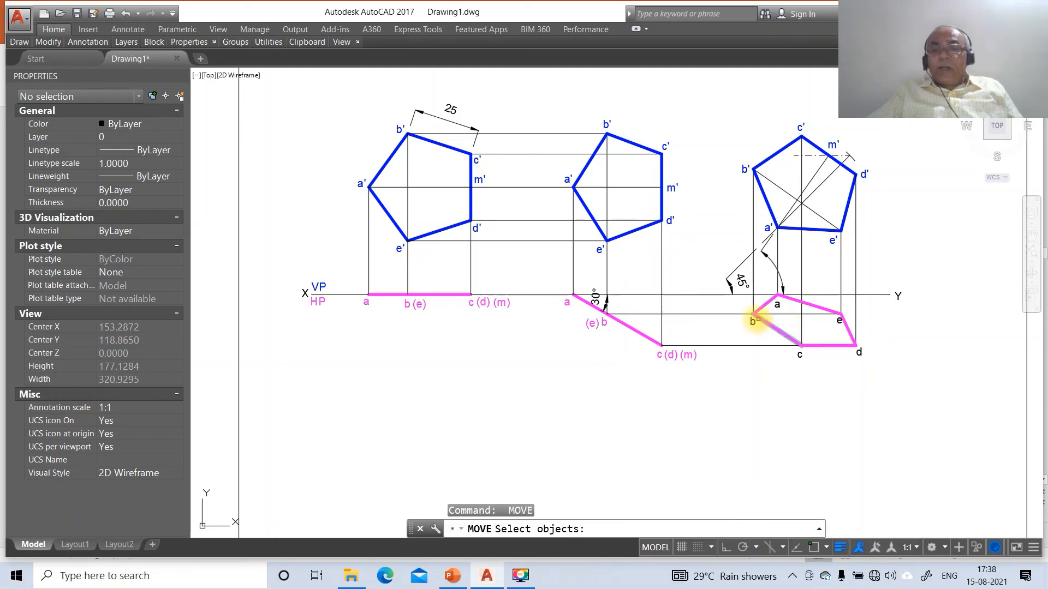
left_click(753, 321)
key("Return")
left_click(773, 343)
left_click(773, 343)
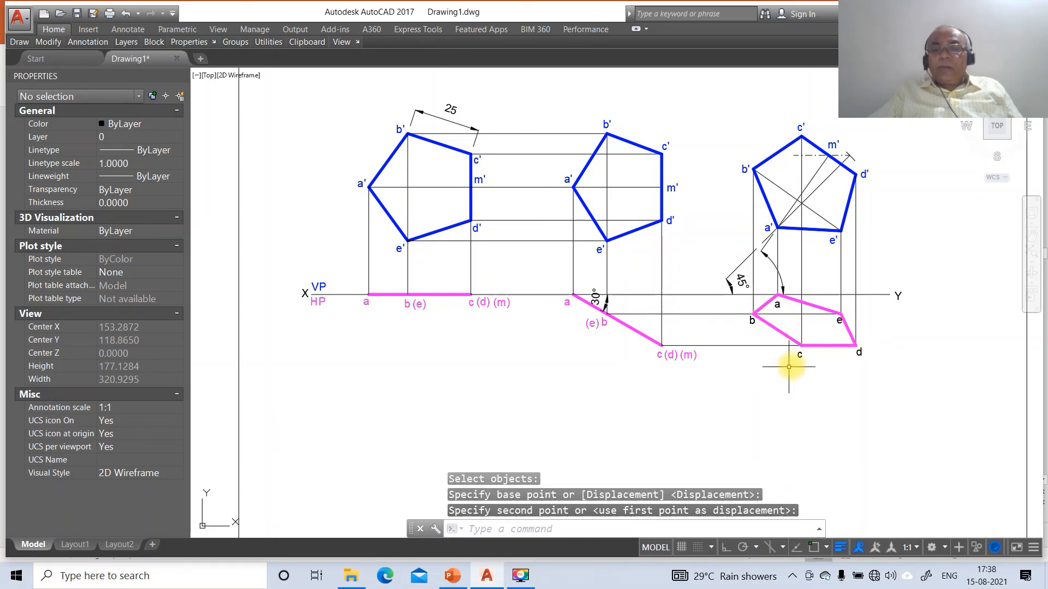
- Move the c and d labels of the third stage's top view slightly to centre them under their corners
key("Return")
left_click(799, 353)
key("Return")
left_click(800, 355)
left_click(800, 354)
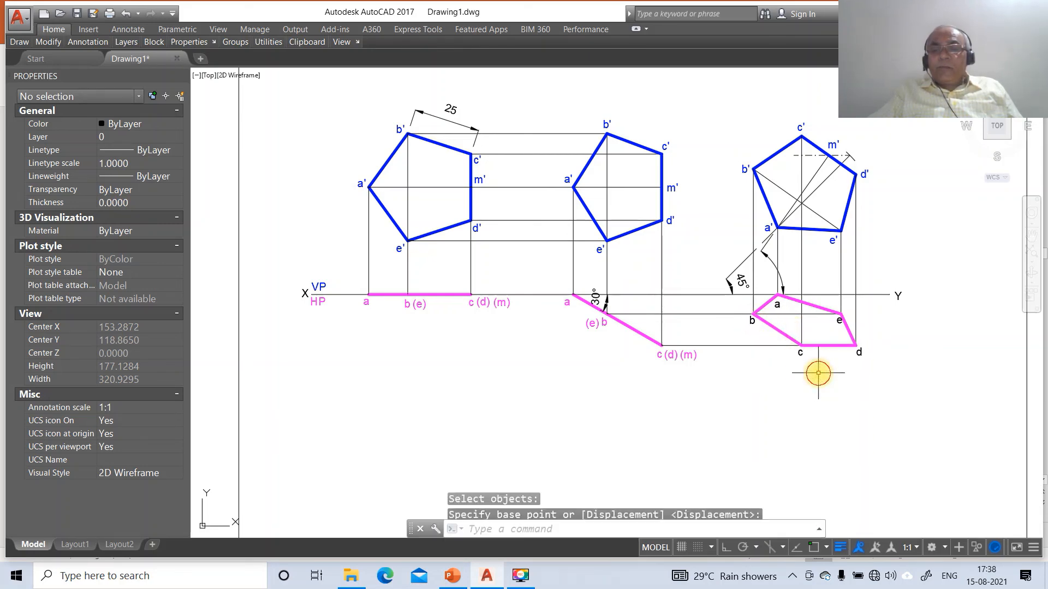
key("Return")
left_click(858, 352)
key("Return")
left_click(859, 353)
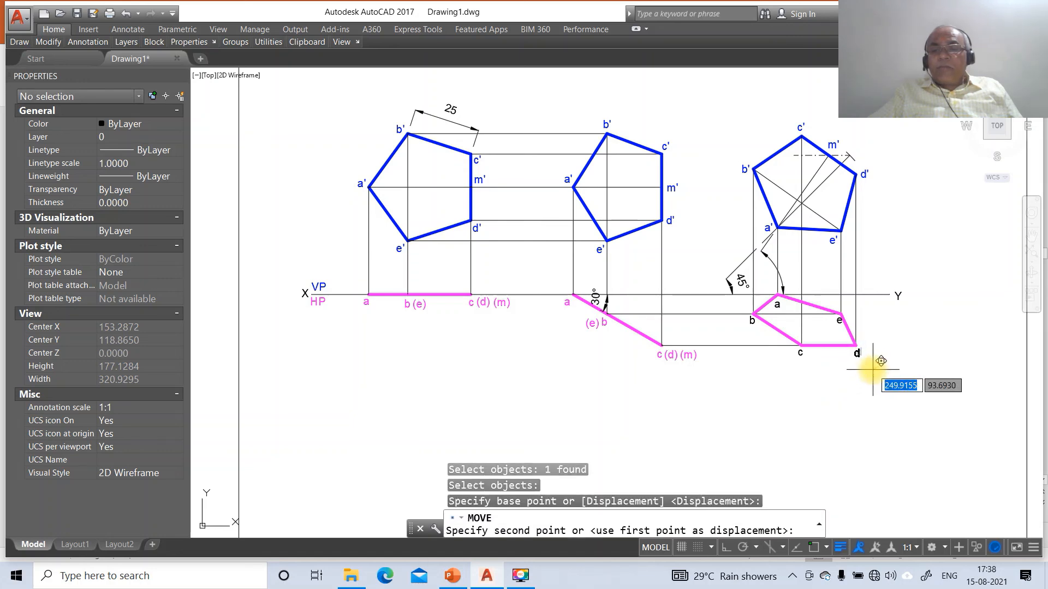
left_click(859, 352)
- Move the e label slightly left beneath its corner in the third stage's top view
key("Return")
left_click(838, 322)
key("Return")
left_click(838, 322)
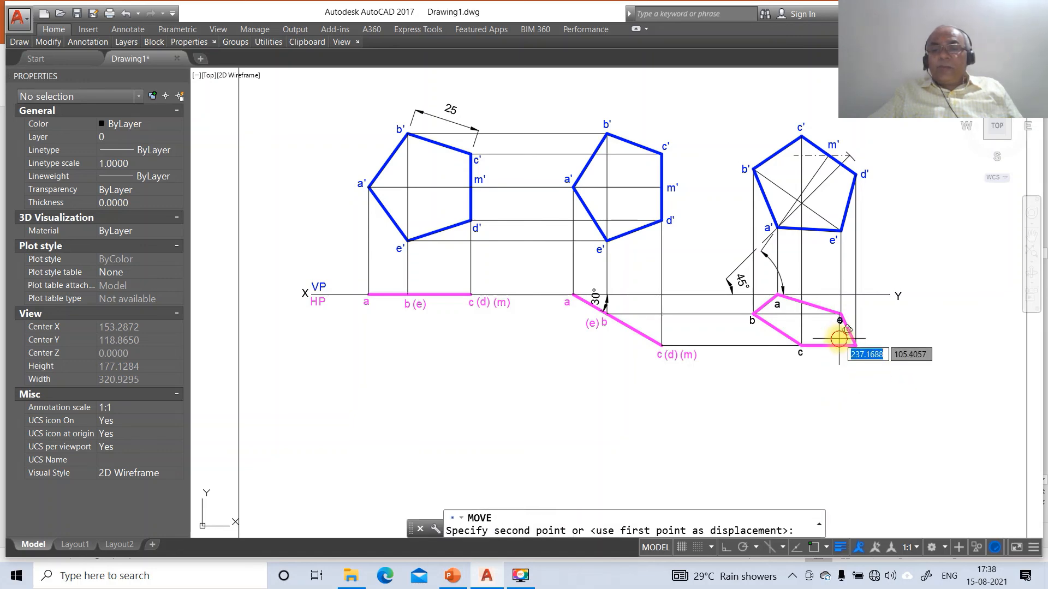
left_click(836, 322)
- Add a multiline text label α in the Symbol font beside the angle arc above the third stage's top view
type("mt")
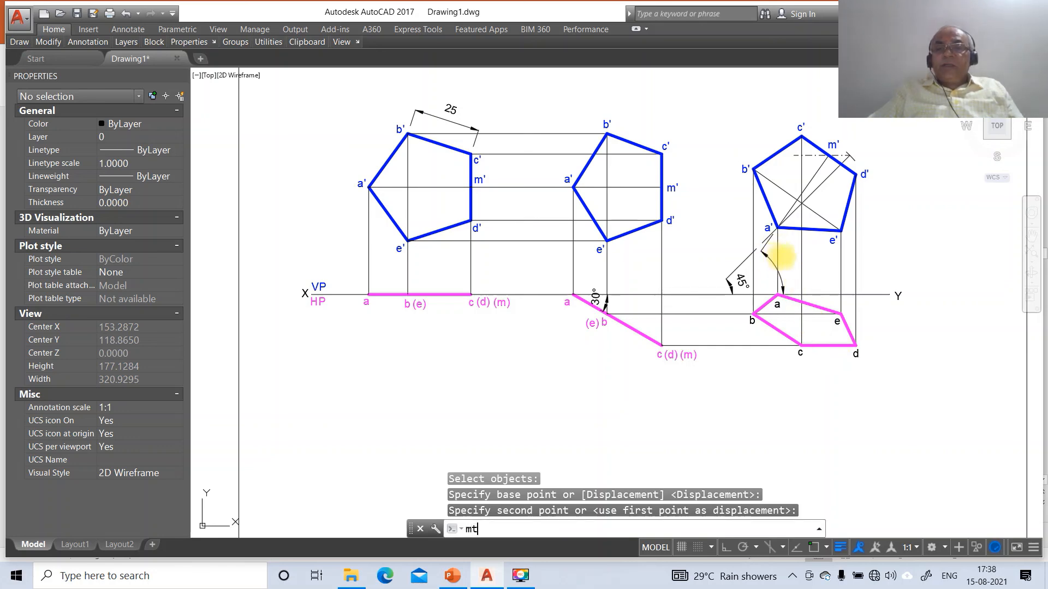
key("Return")
left_click(791, 267)
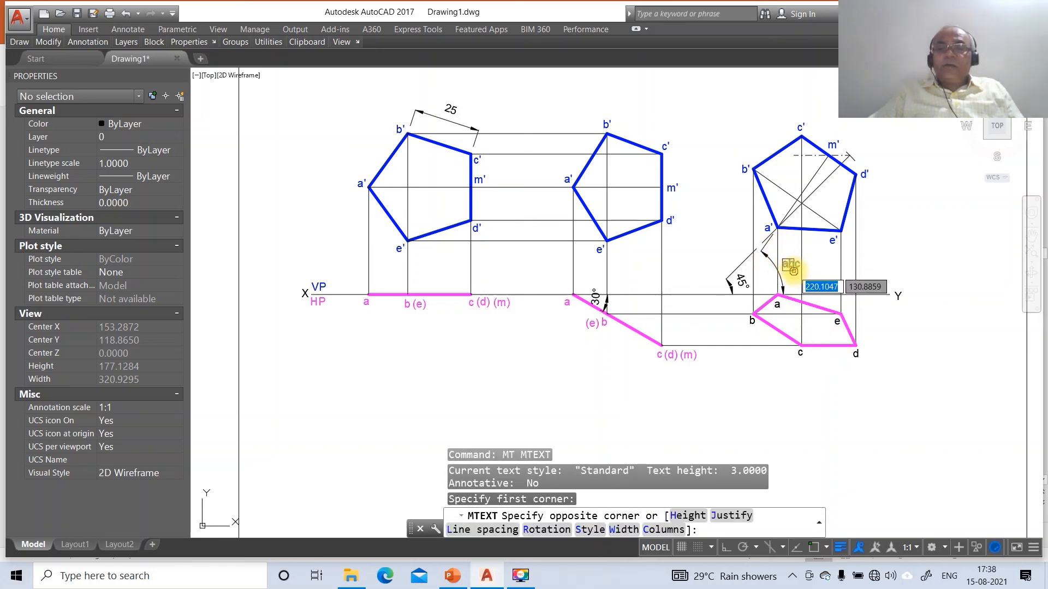
left_click(792, 269)
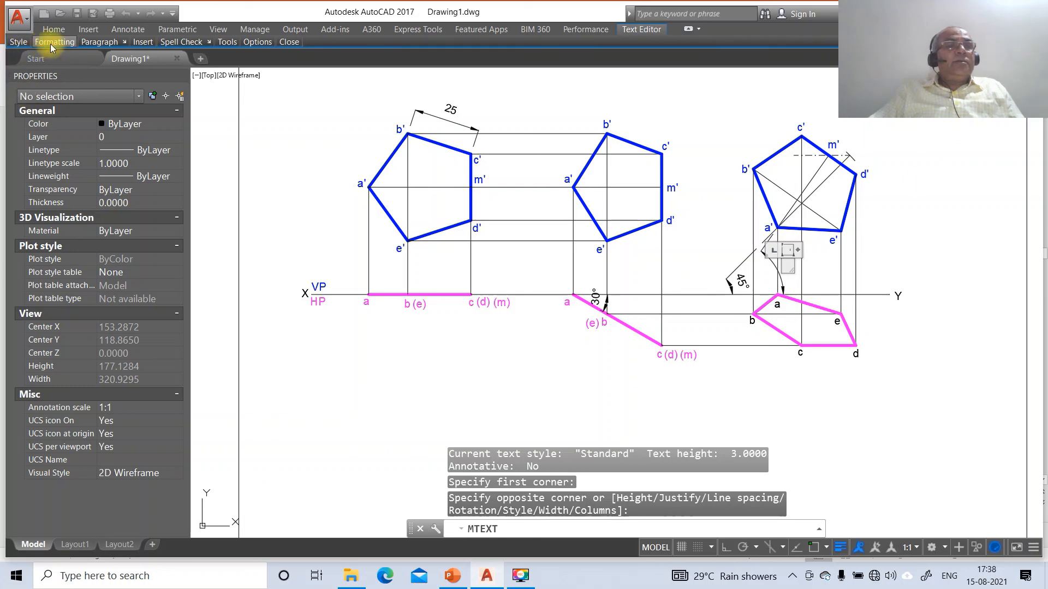
mouse_move(52, 48)
left_click(131, 58)
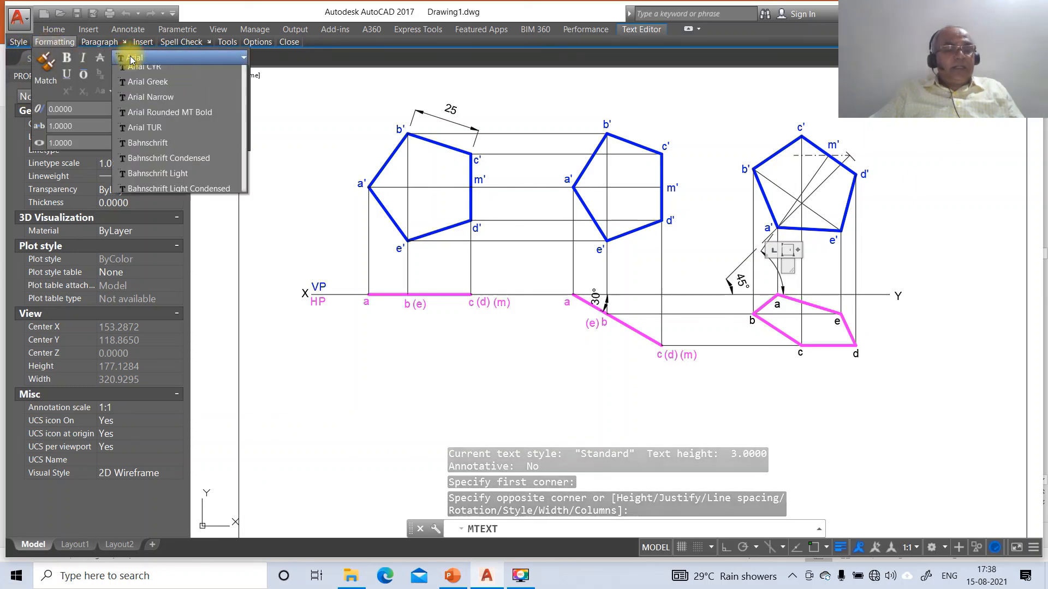
scroll(131, 58, "down", 10)
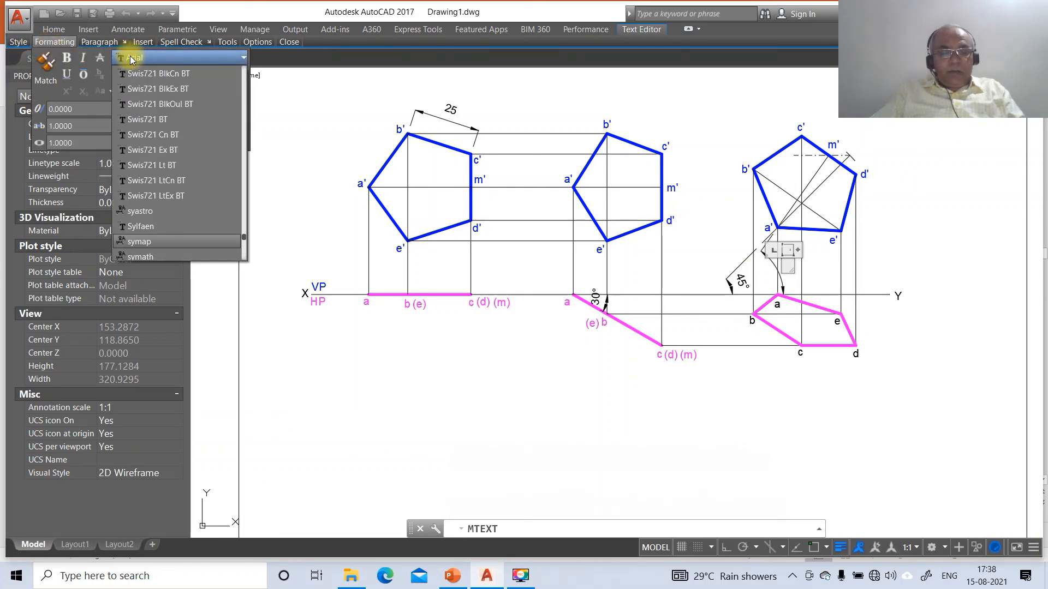
left_click(141, 241)
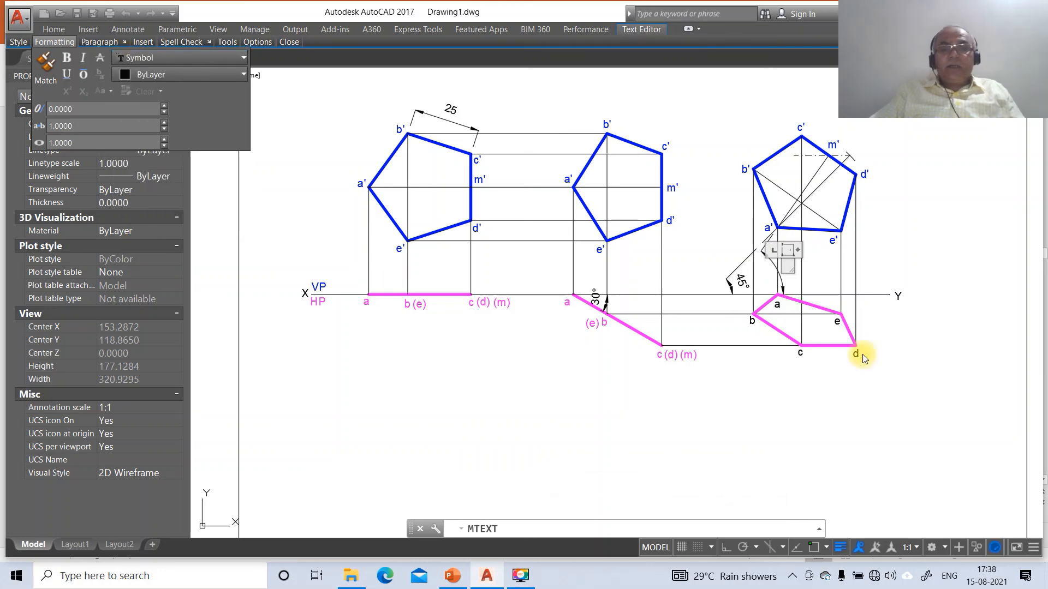
left_click(950, 382)
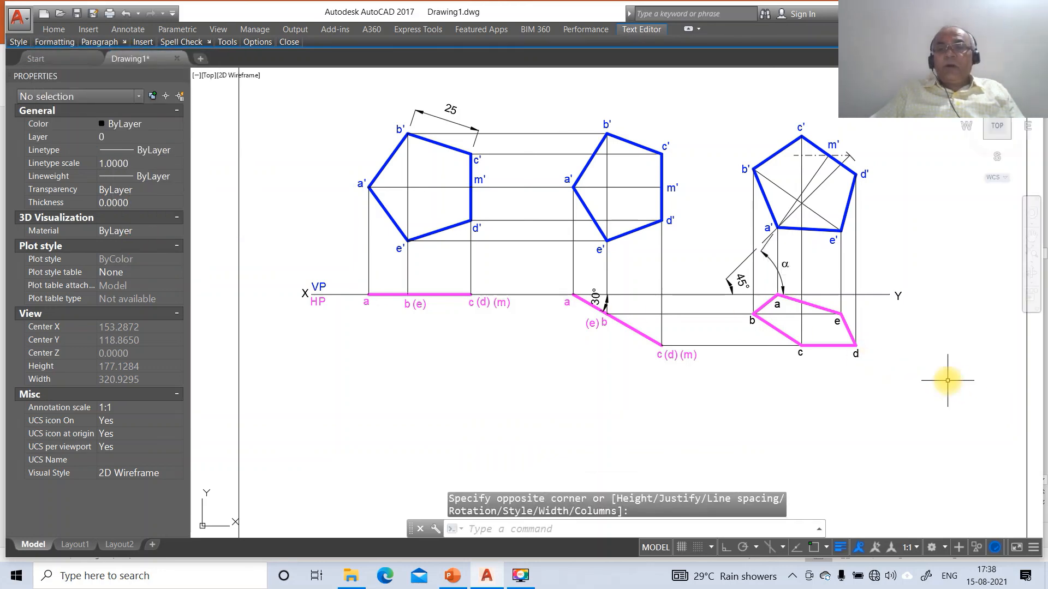
- Assign the a, b, c, d and e labels of the third stage's top view to layer TV
left_click(777, 305)
left_click(753, 320)
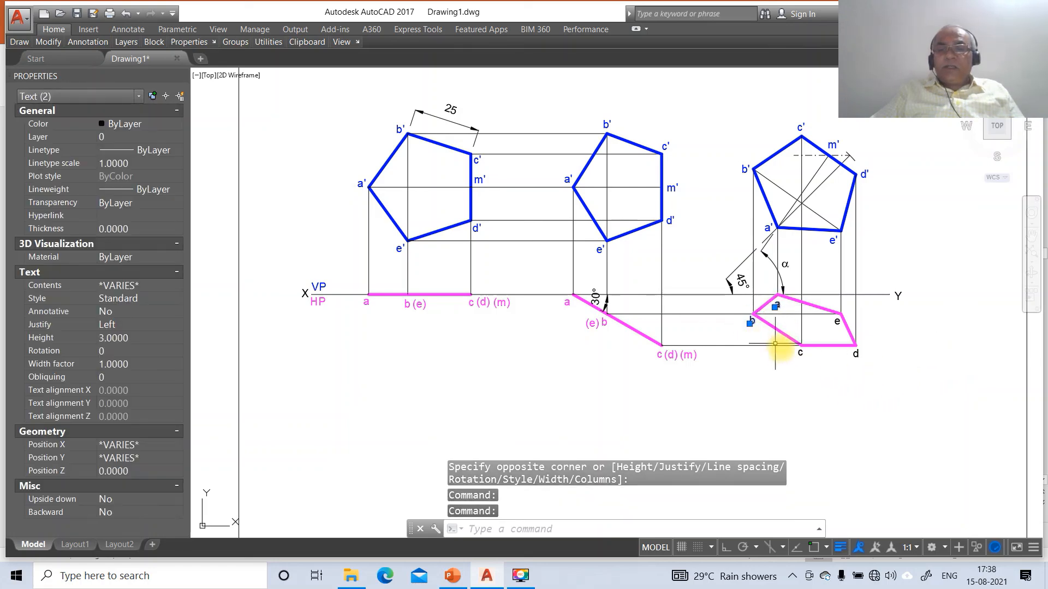
left_click(798, 353)
left_click(856, 353)
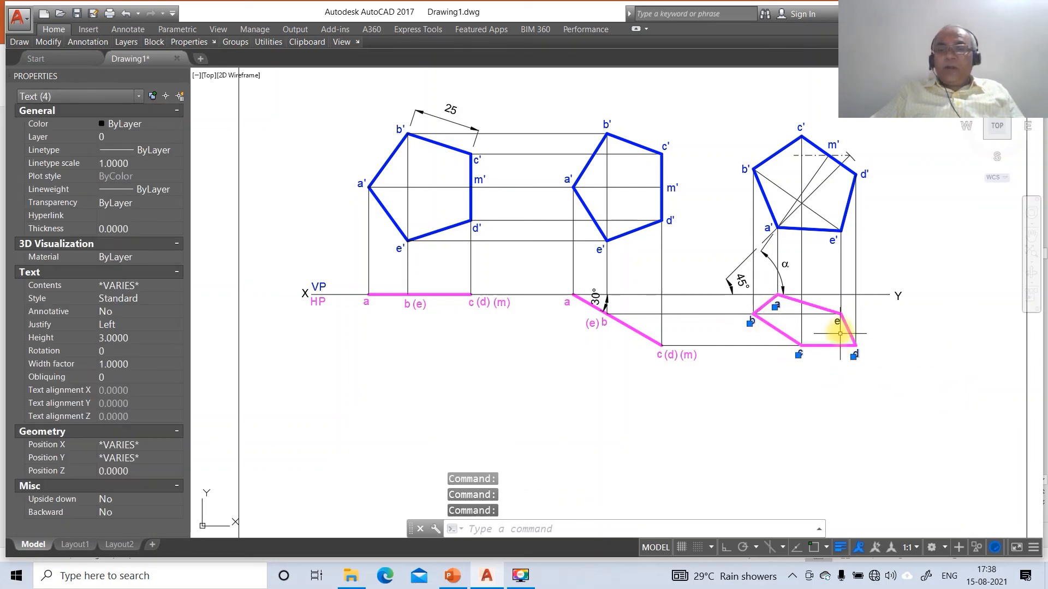
left_click(836, 323)
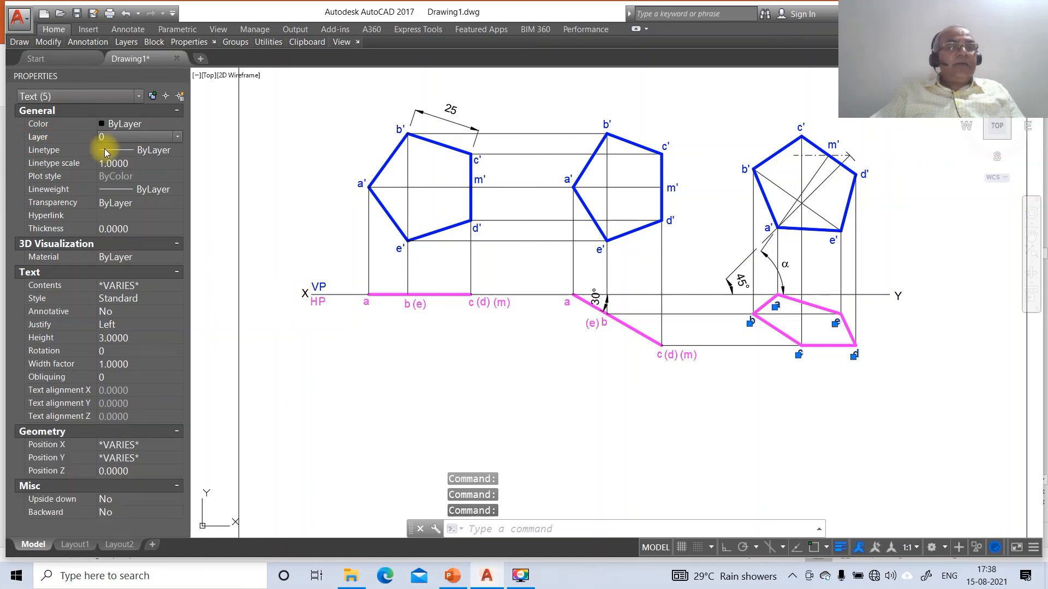
left_click(174, 137)
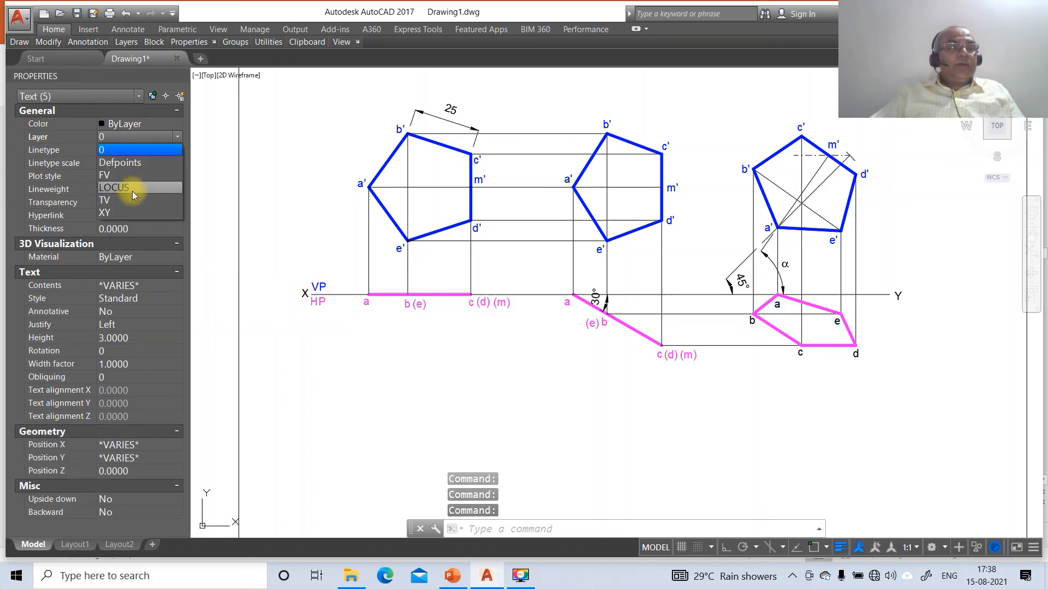
left_click(127, 200)
key("Escape")
key("Escape")
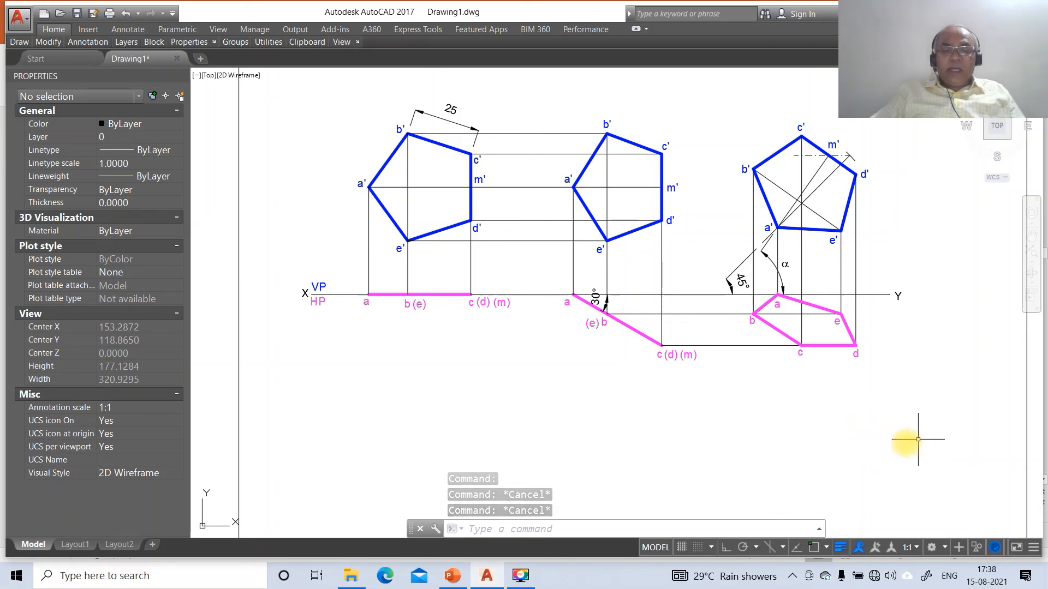
- Switch to PowerPoint to compare the drawing with the final 2D analysis slide, and return to AutoCAD
left_click(457, 577)
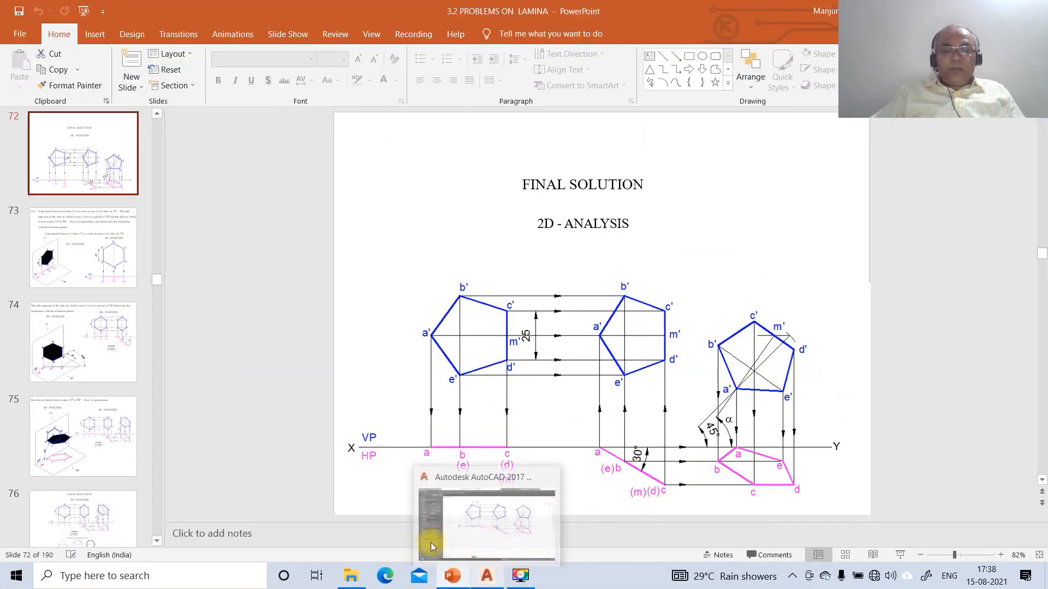
left_click(485, 577)
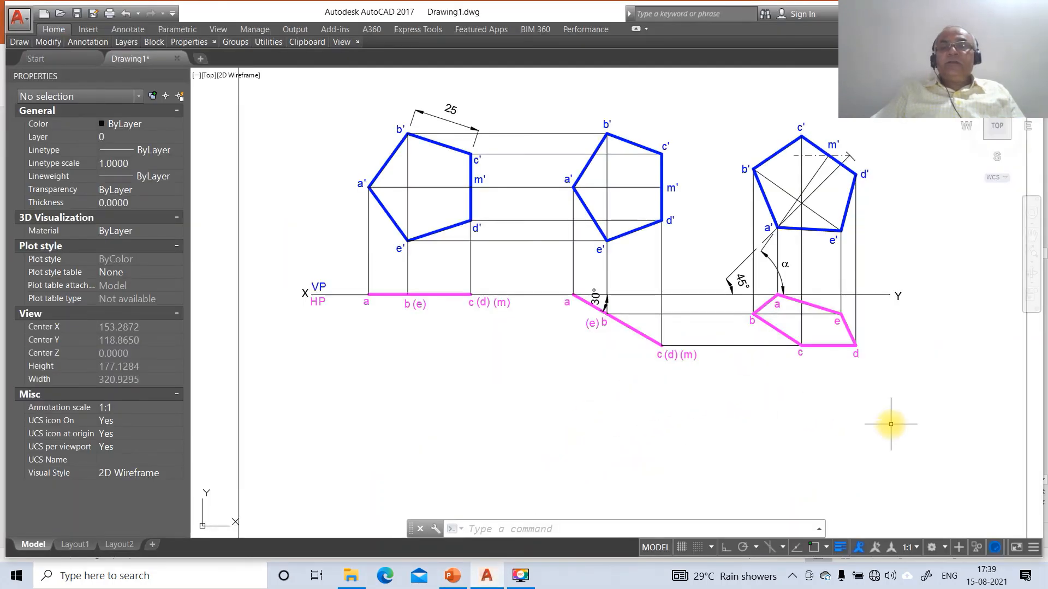